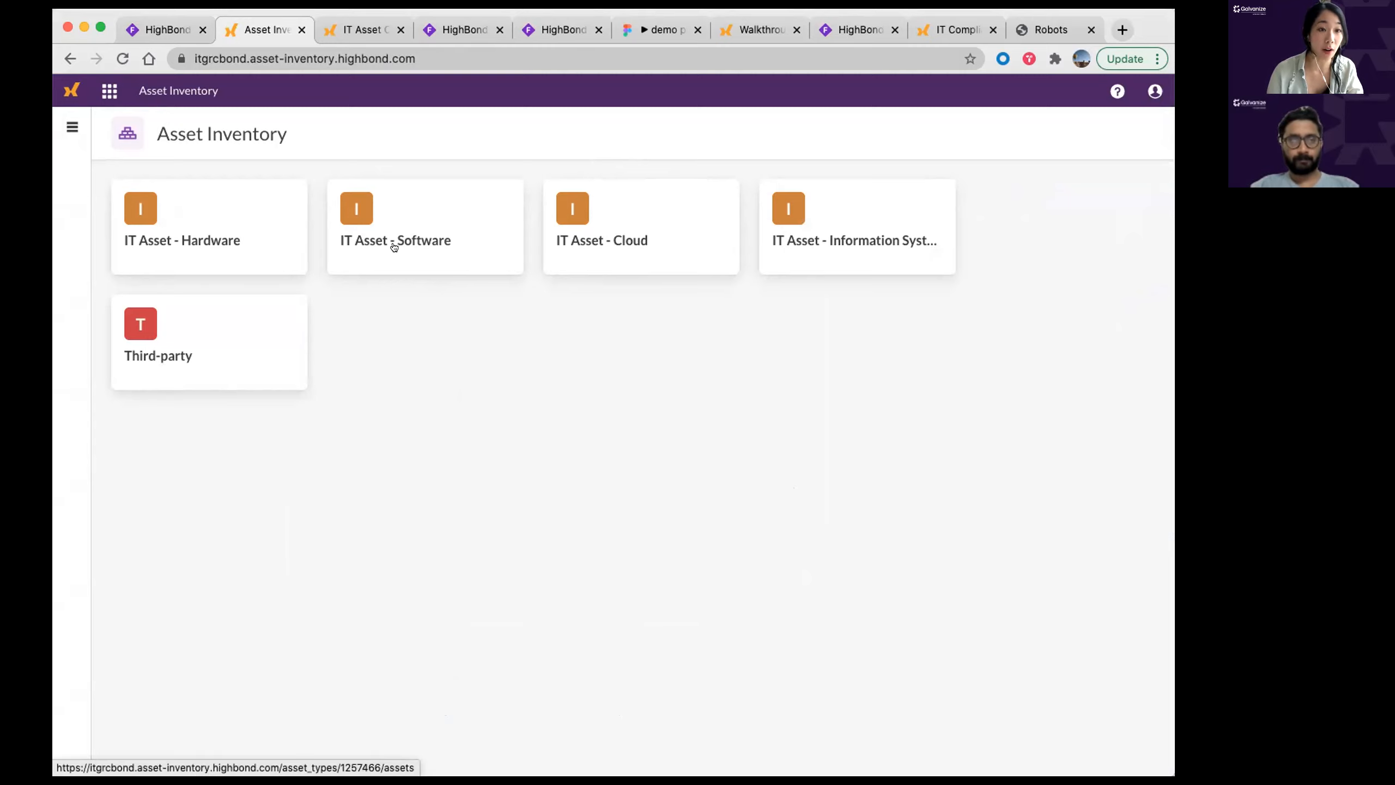
Step: Open the IT Asset - Software list and scroll through its records and columns
left_click(394, 246)
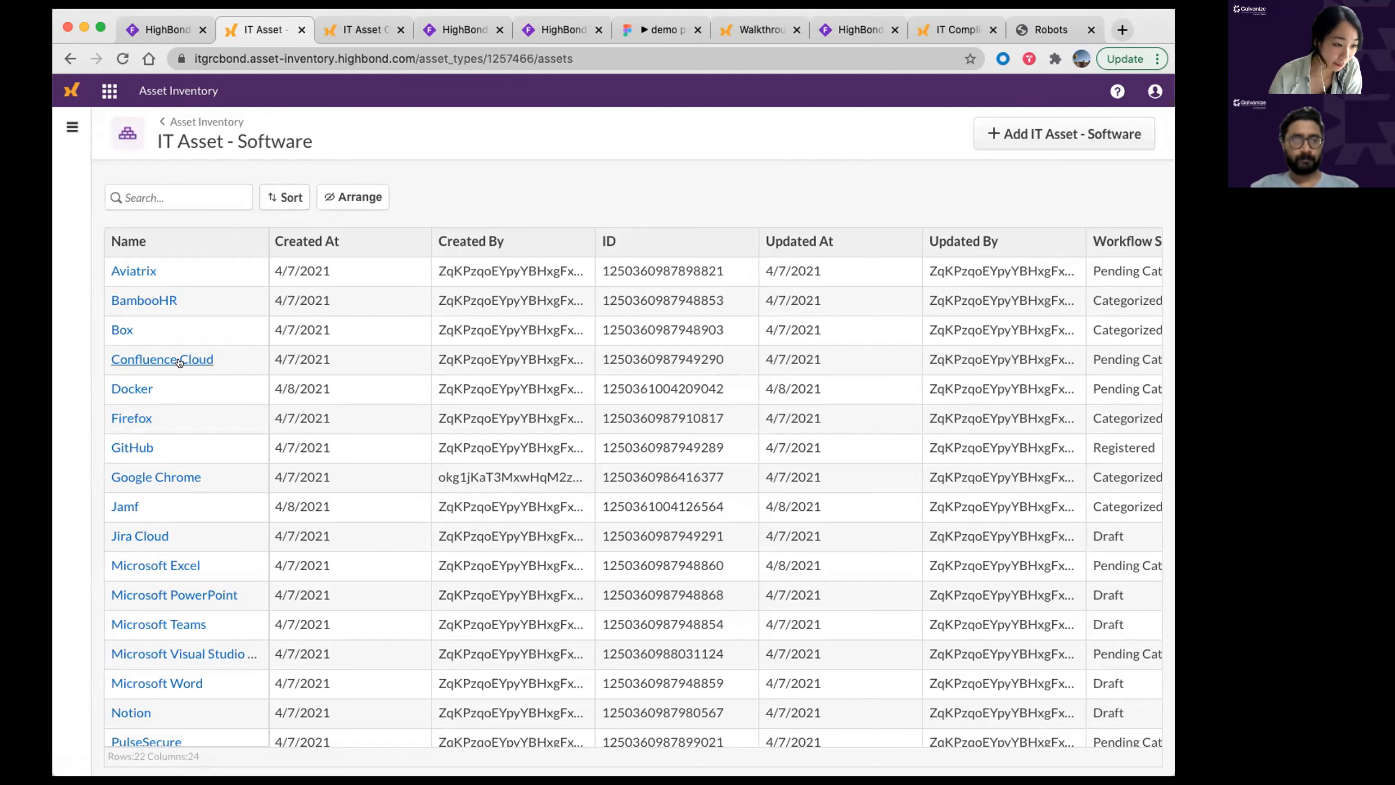
scroll(264, 595, "down", 5)
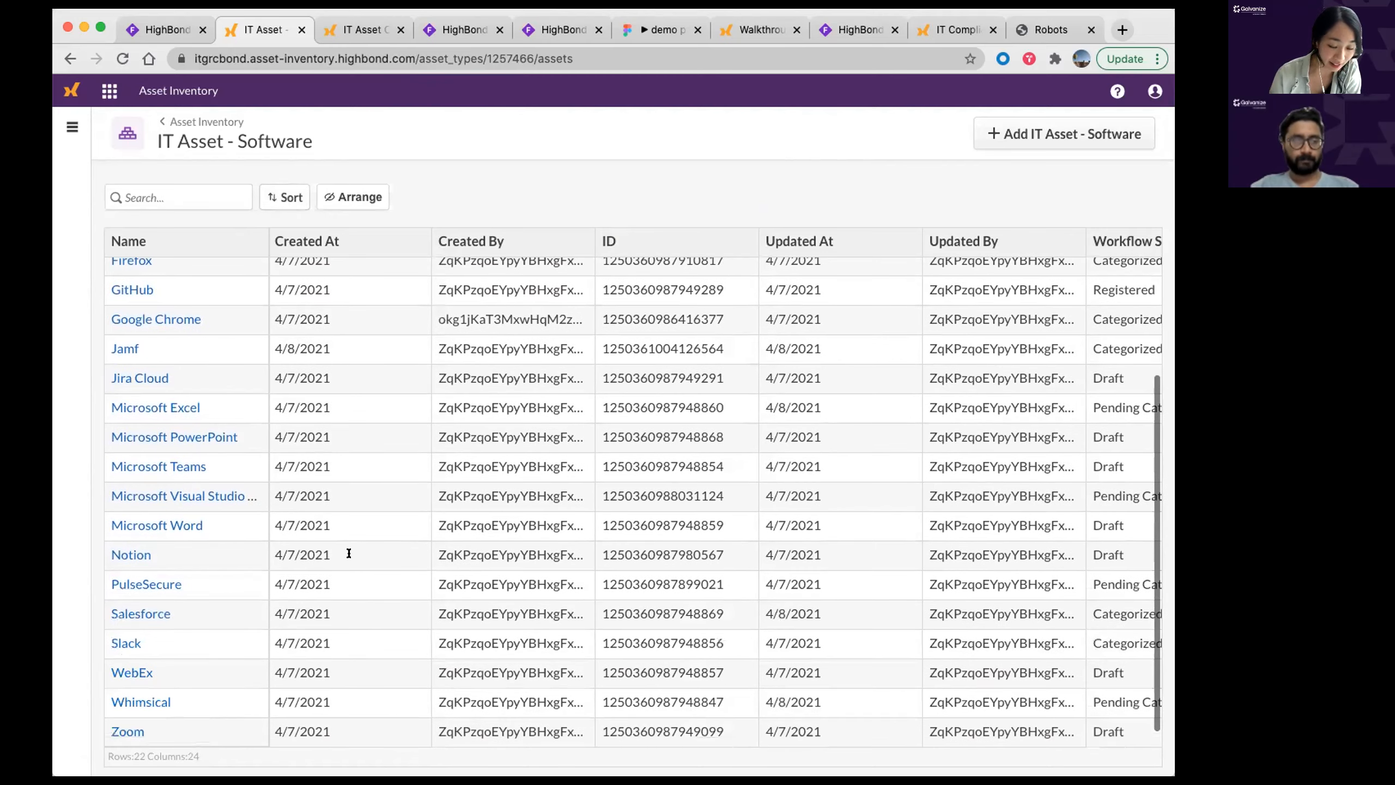
scroll(584, 482, "right", 10)
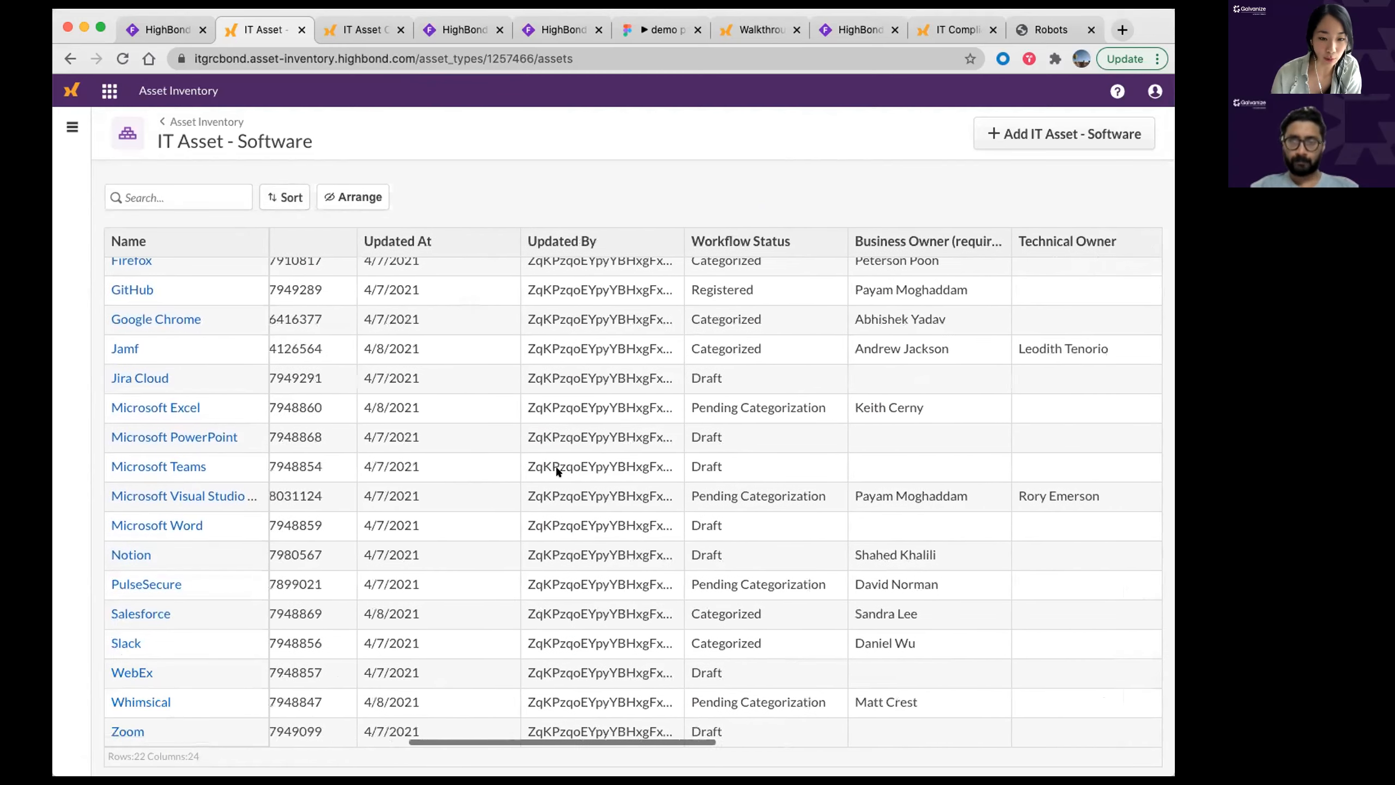
scroll(556, 464, "right", 3)
scroll(556, 464, "up", 5)
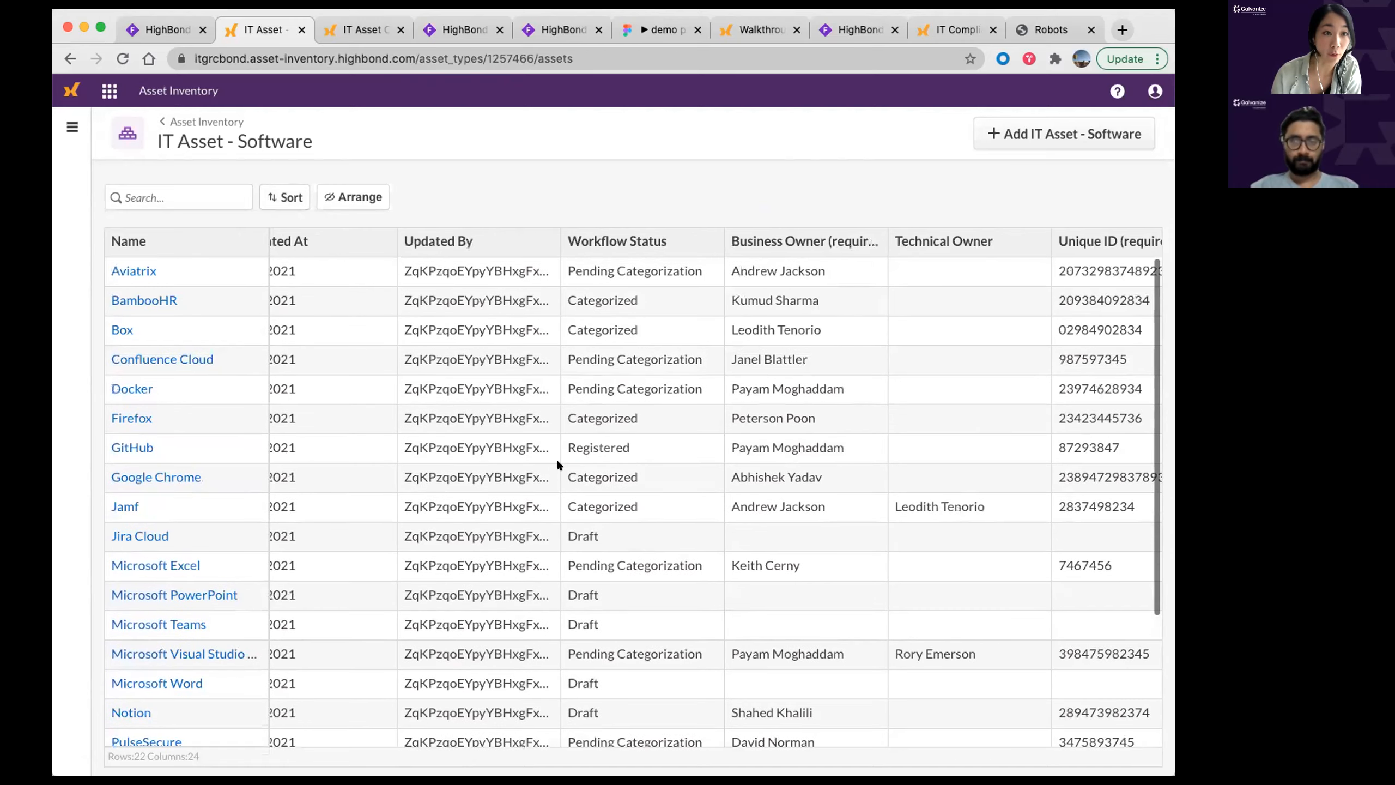
scroll(558, 464, "left", 10)
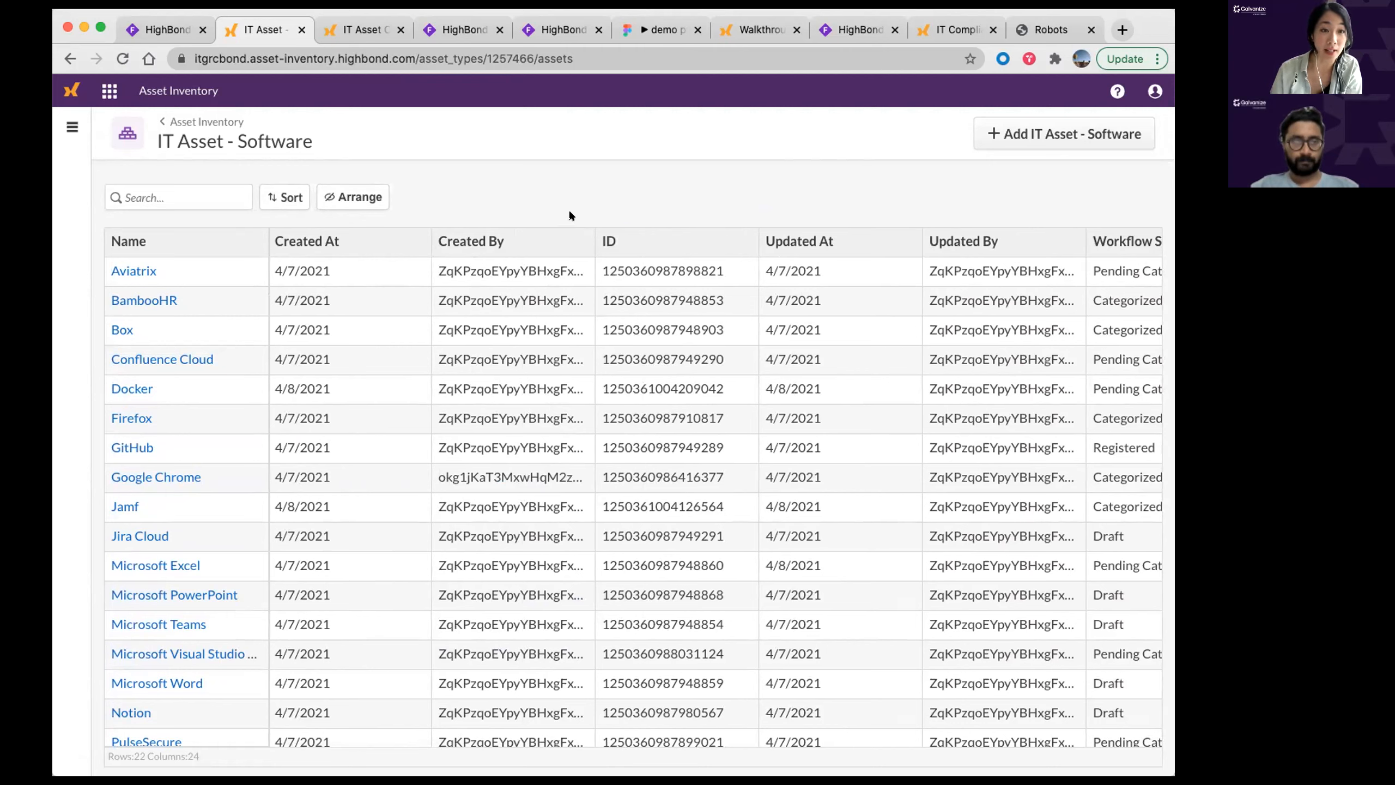
Step: Search the software list for 'browser' so only Firefox and Google Chrome remain
left_click(233, 190)
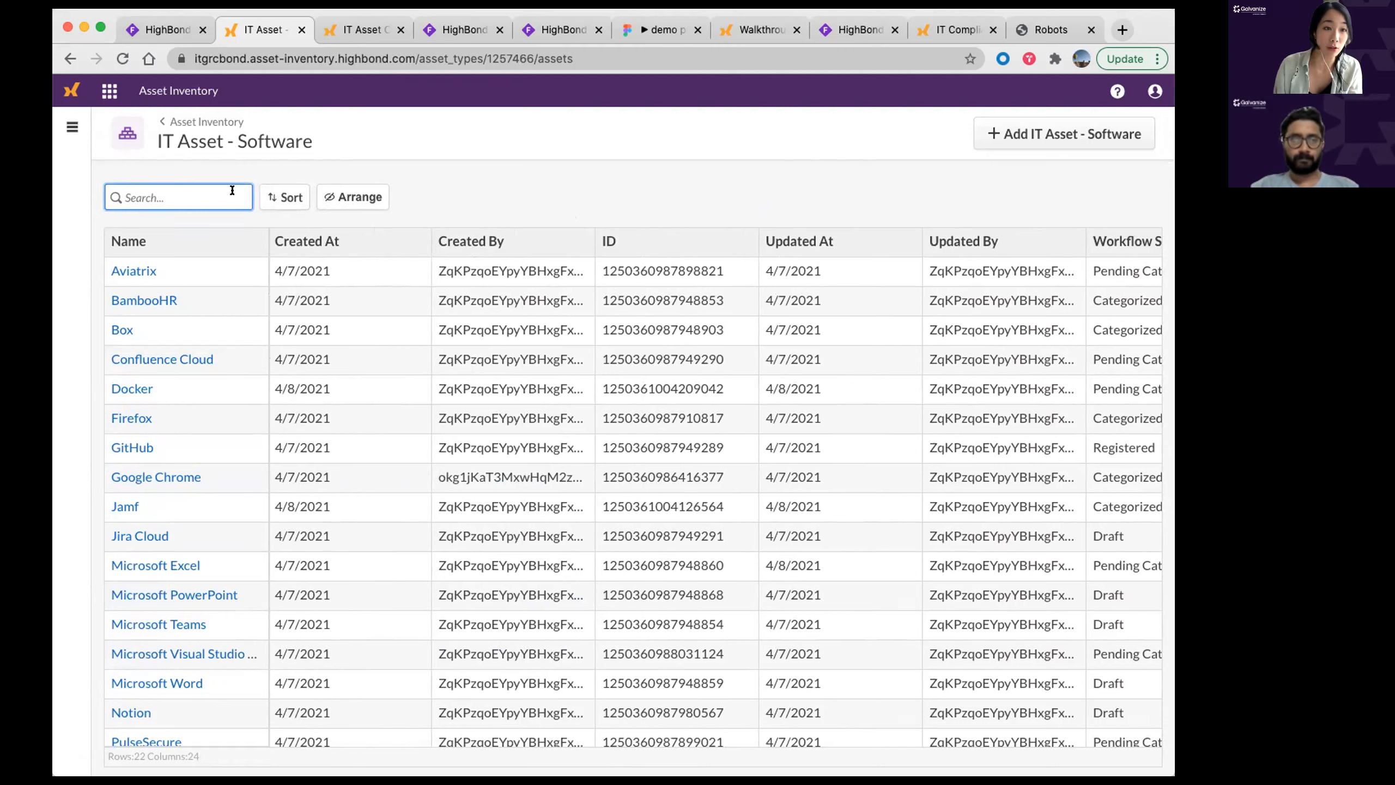
type("browser")
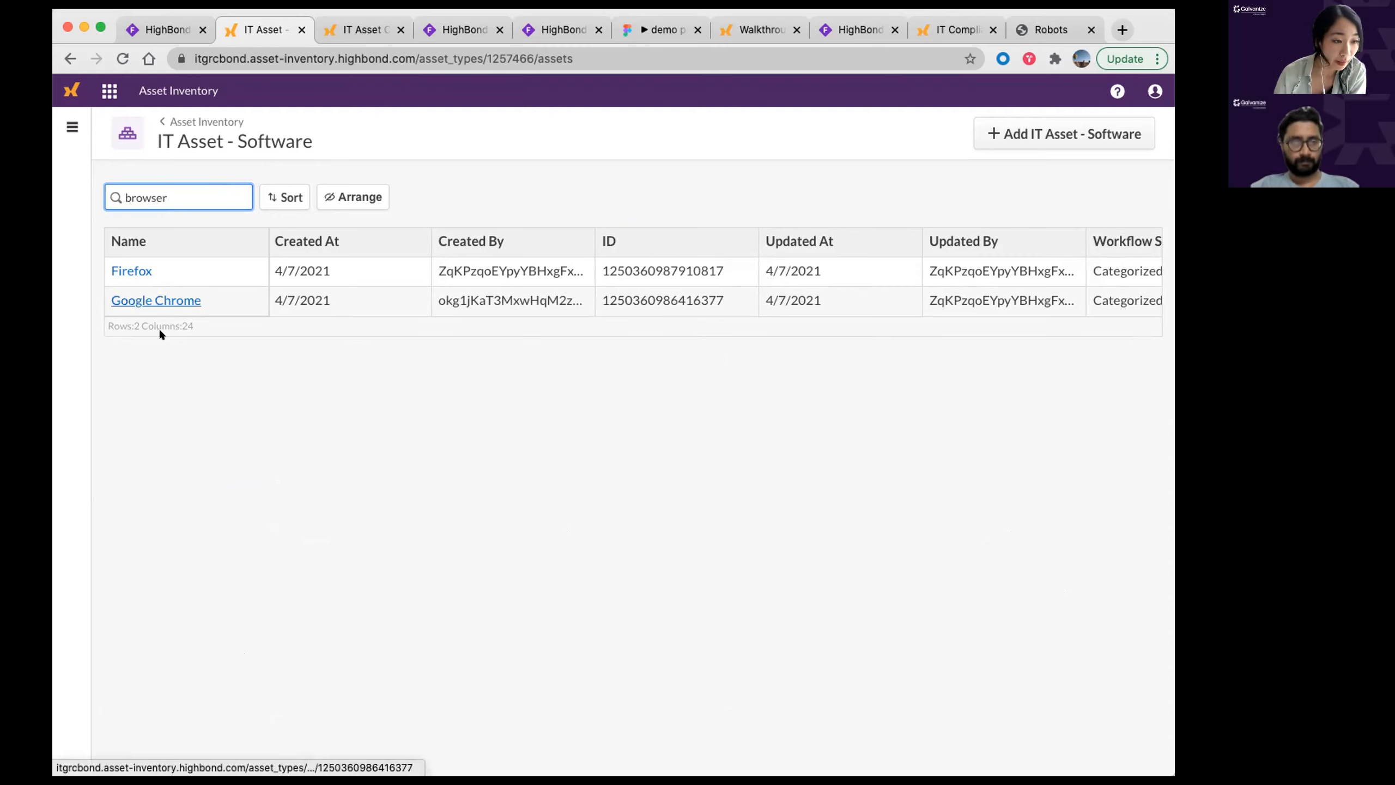
left_click(297, 458)
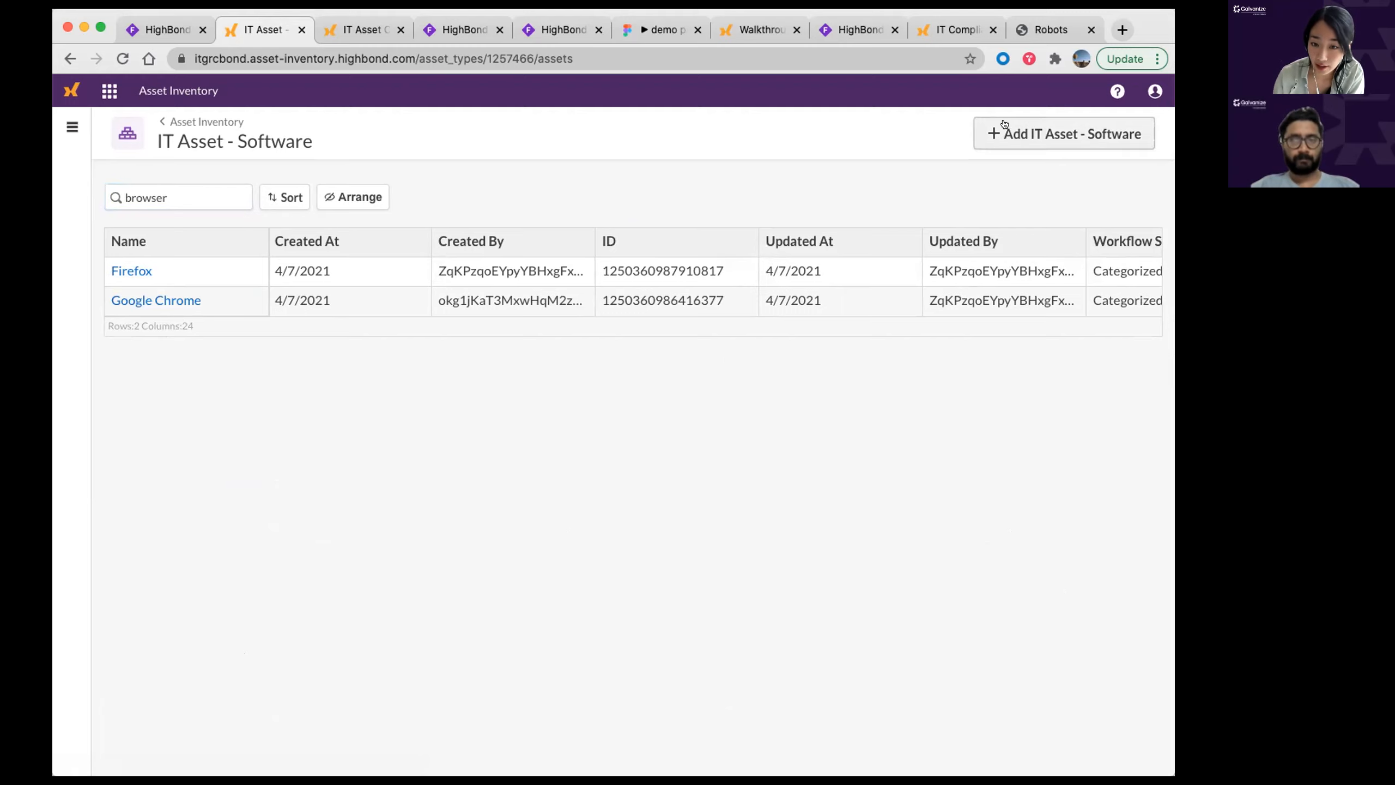
Step: Add a new software asset named 'Safari' and scroll down to its Draft details form
left_click(996, 138)
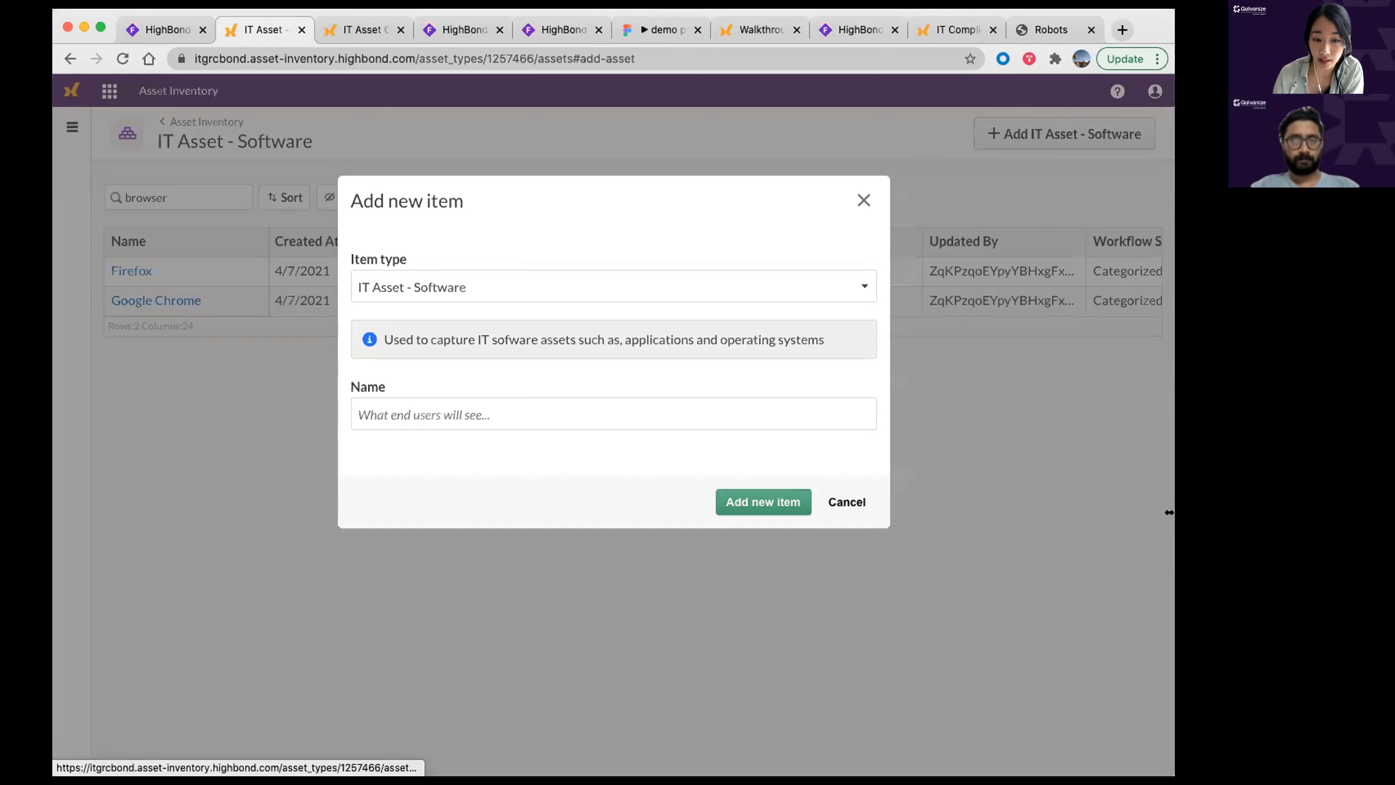
left_click(398, 410)
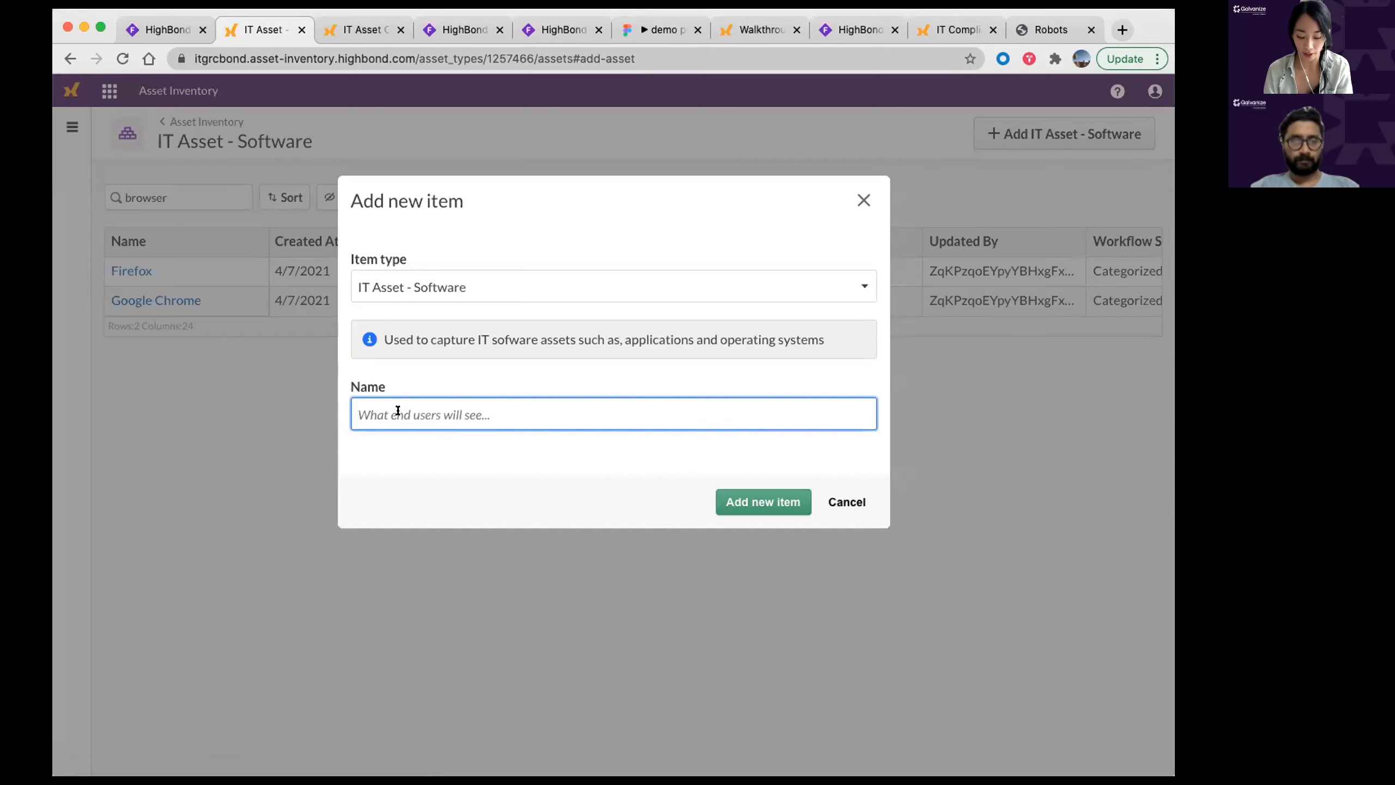
type("Safari")
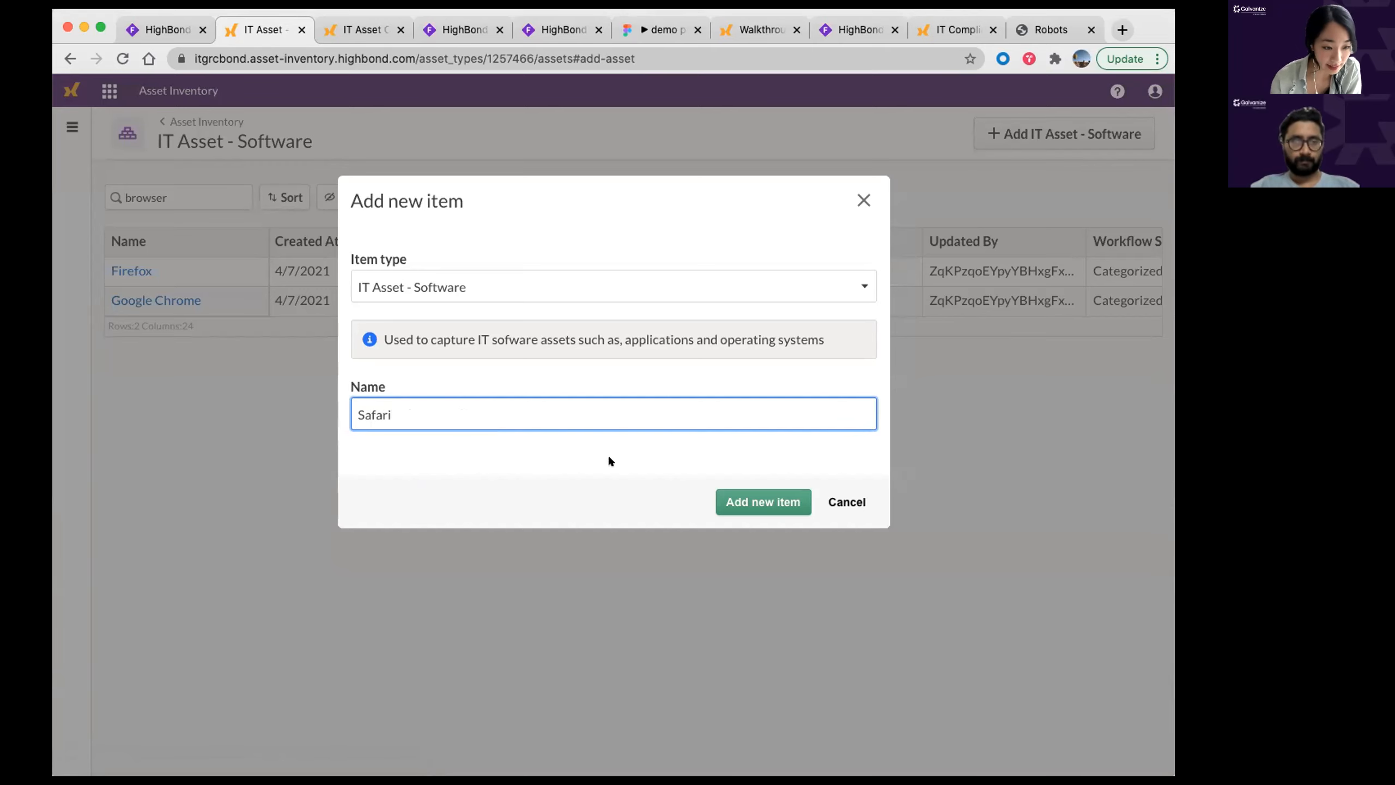
left_click(755, 504)
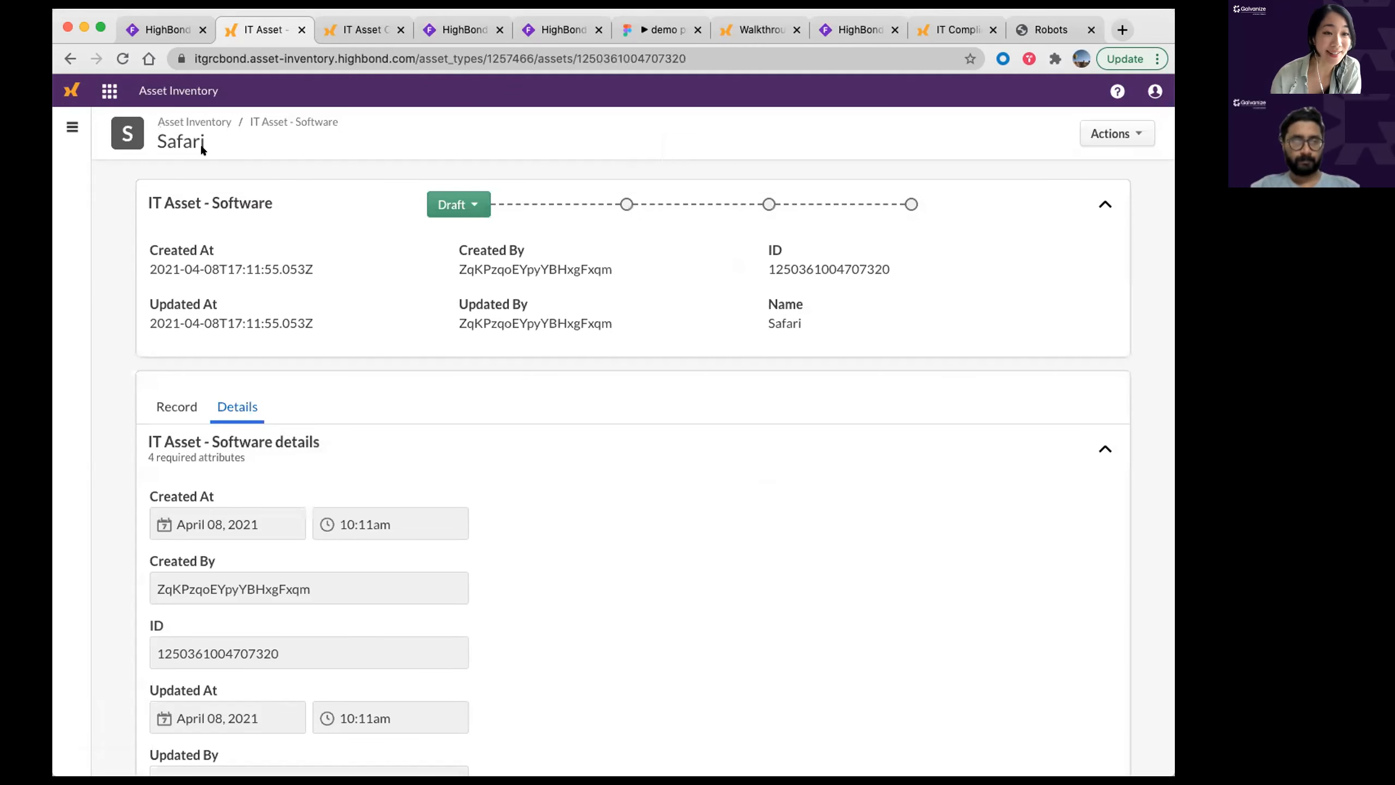
left_click_drag(206, 144, 164, 139)
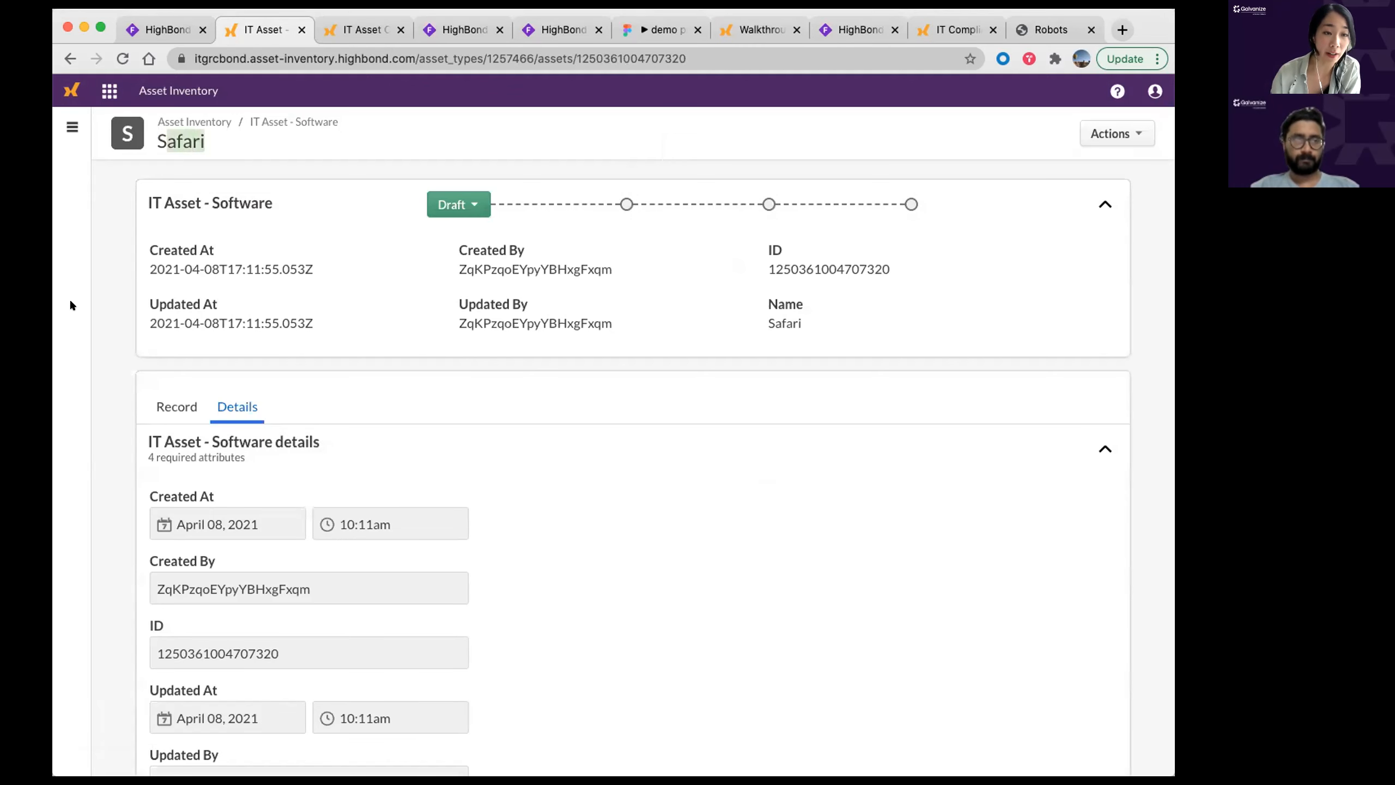
left_click(113, 302)
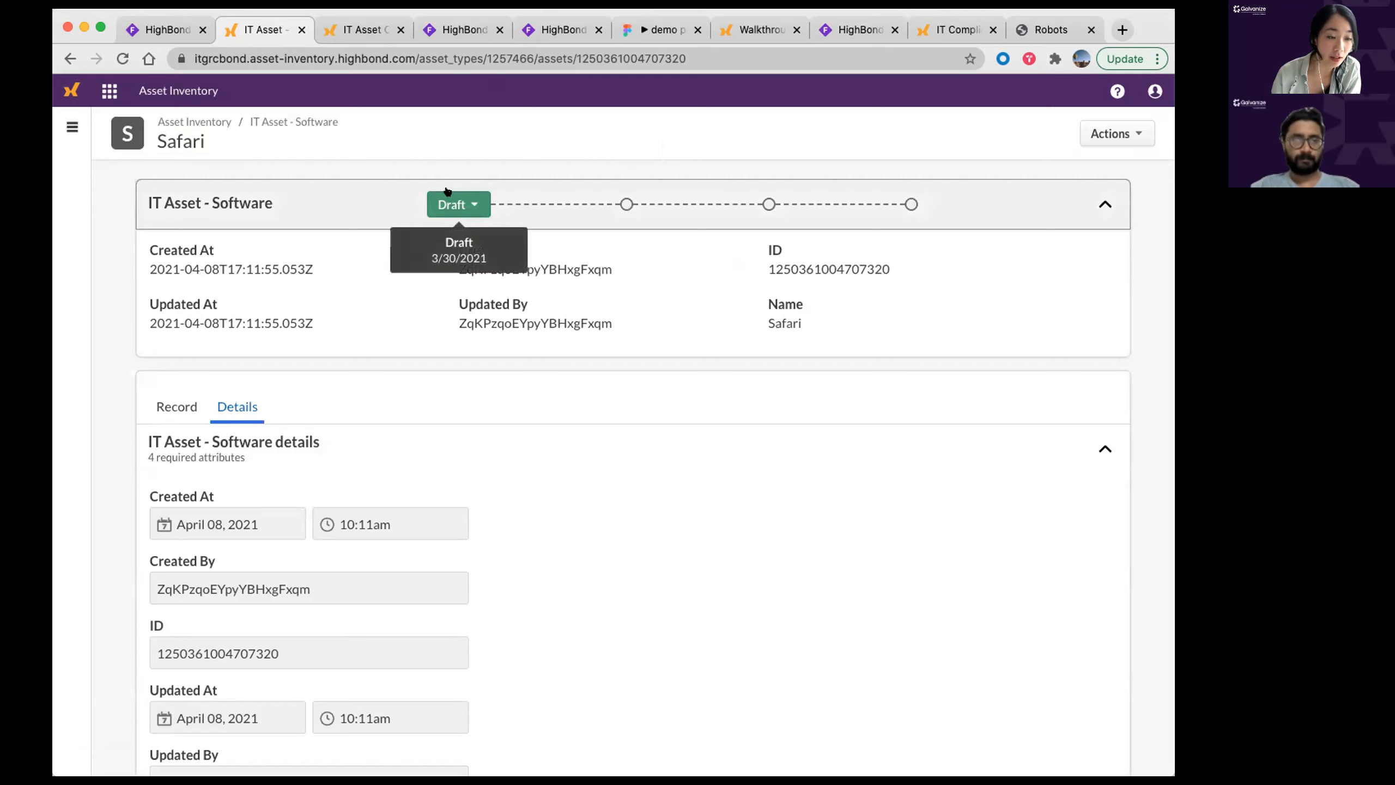
scroll(489, 302, "down", 2)
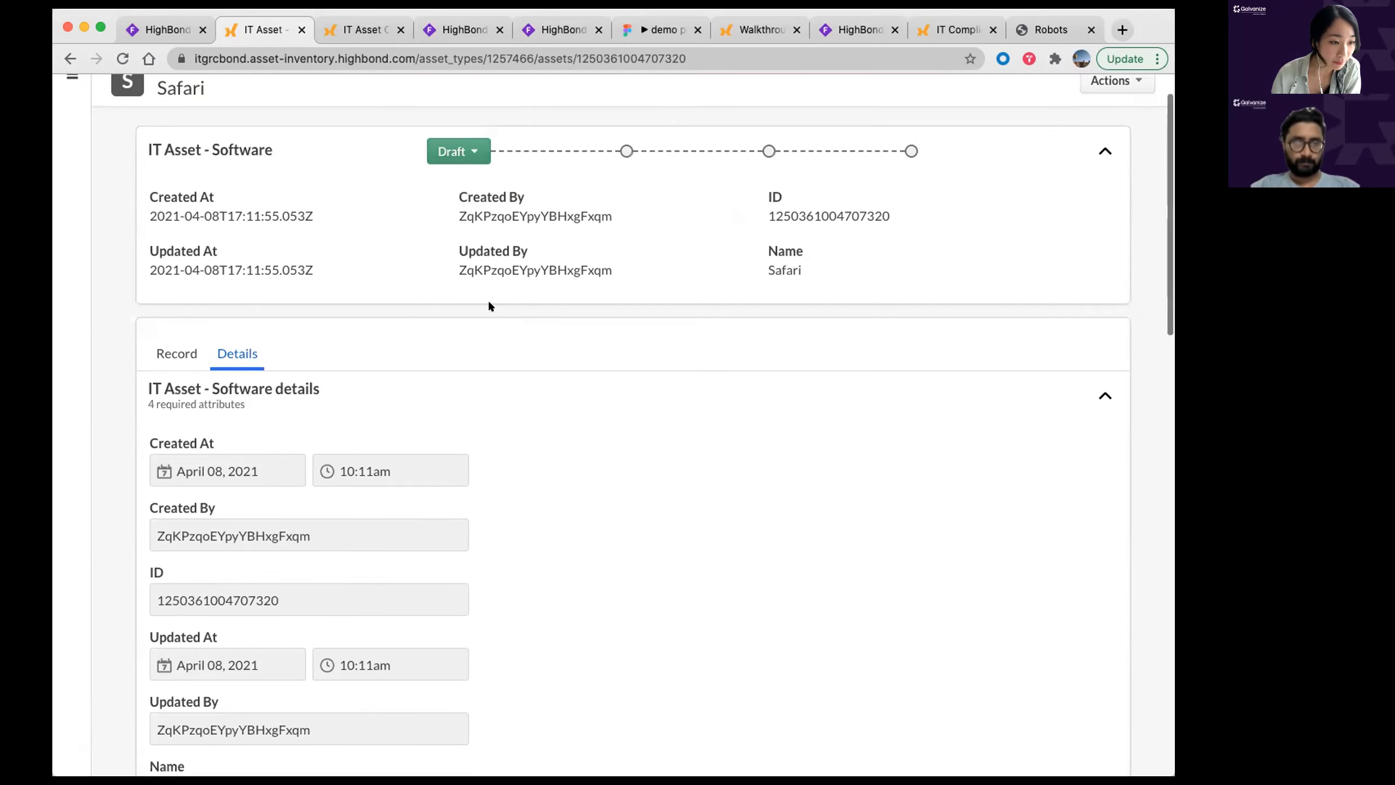
scroll(464, 440, "down", 4)
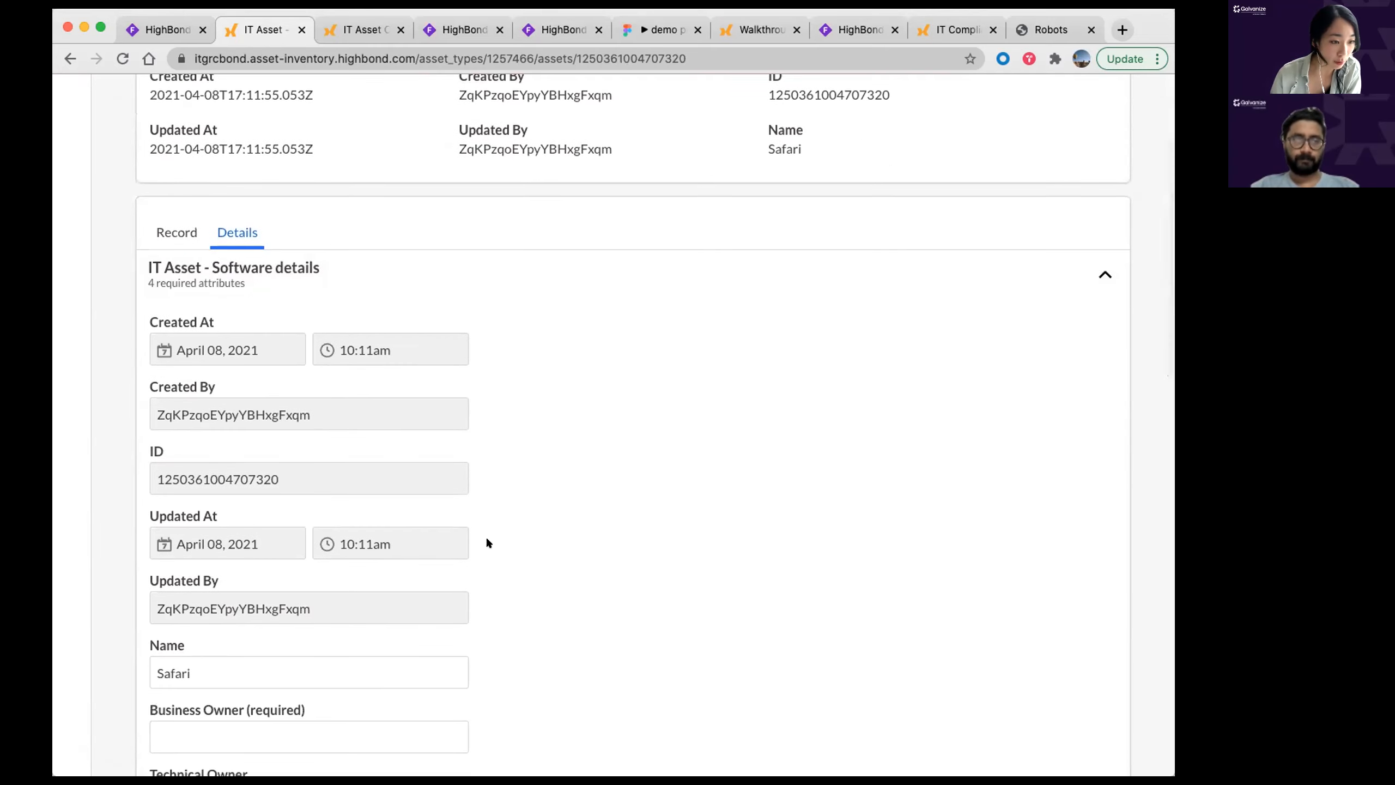
scroll(467, 505, "down", 5)
Step: Enter the business owner's and technical owner's names for Safari
left_click(302, 486)
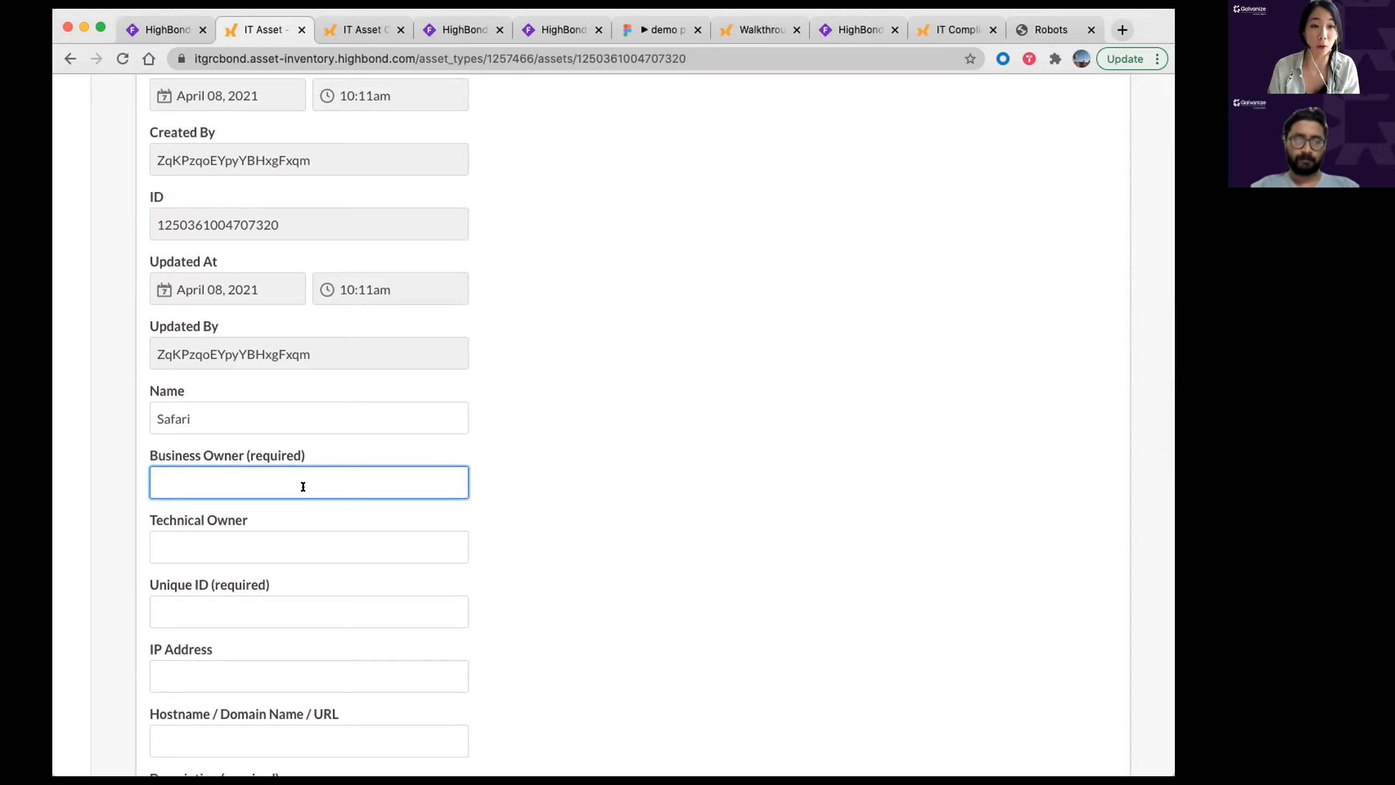
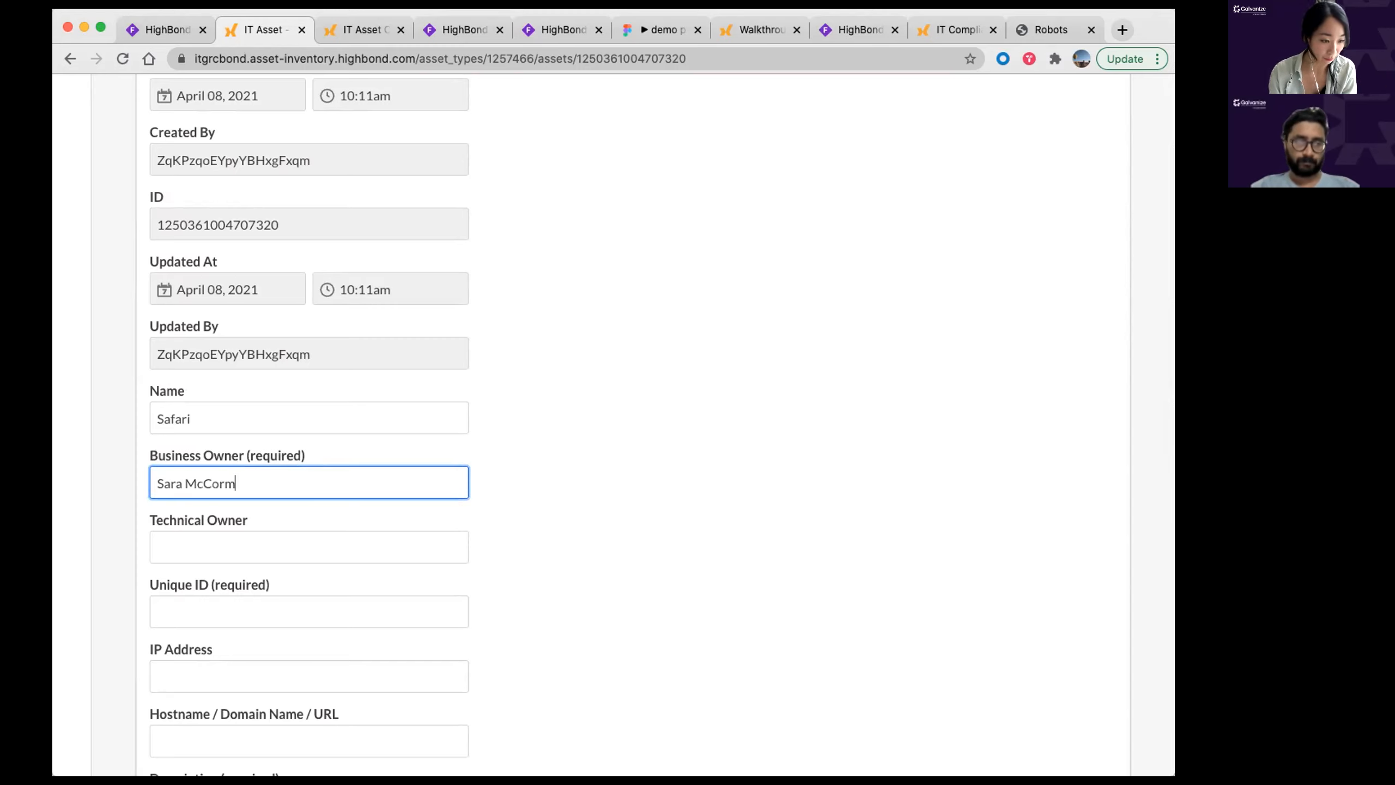
scroll(397, 420, "down", 3)
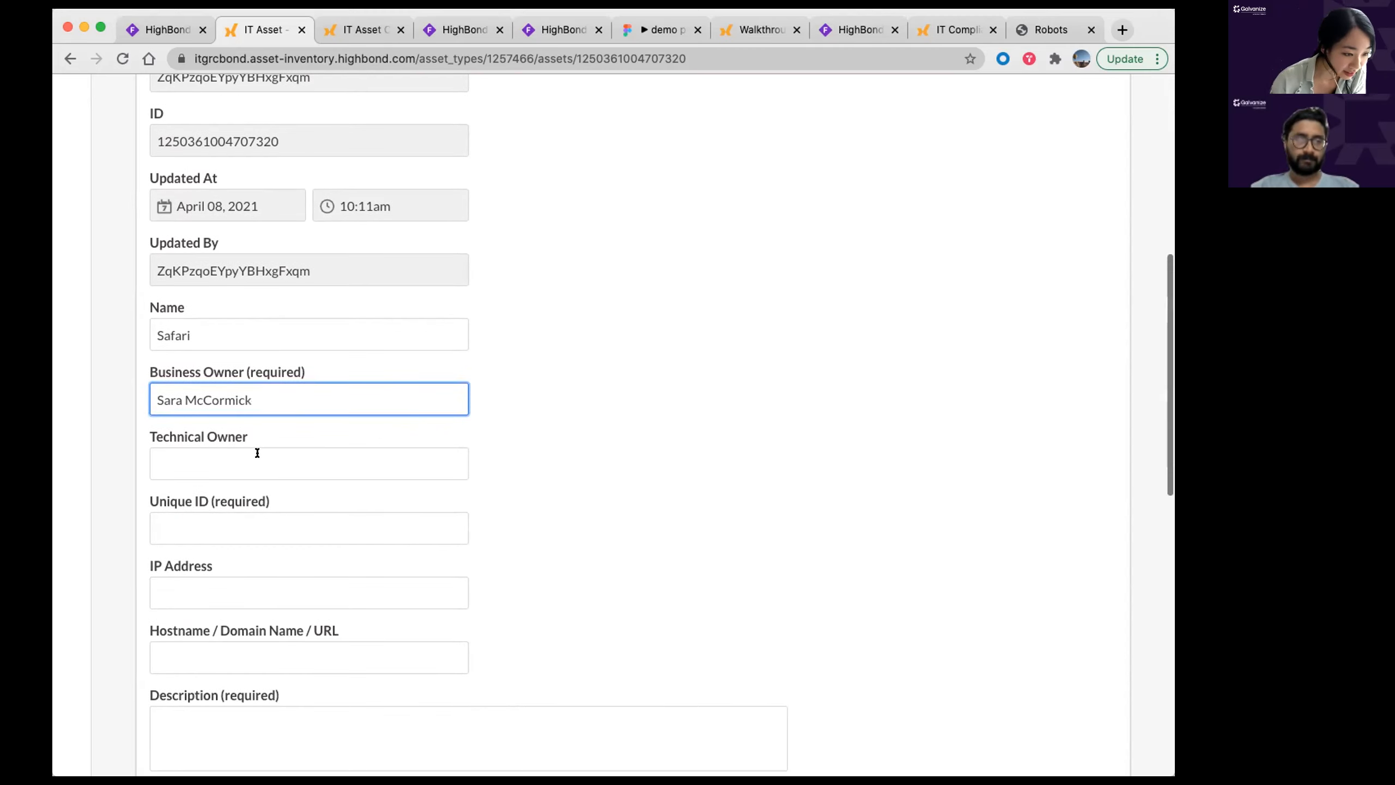
left_click(257, 452)
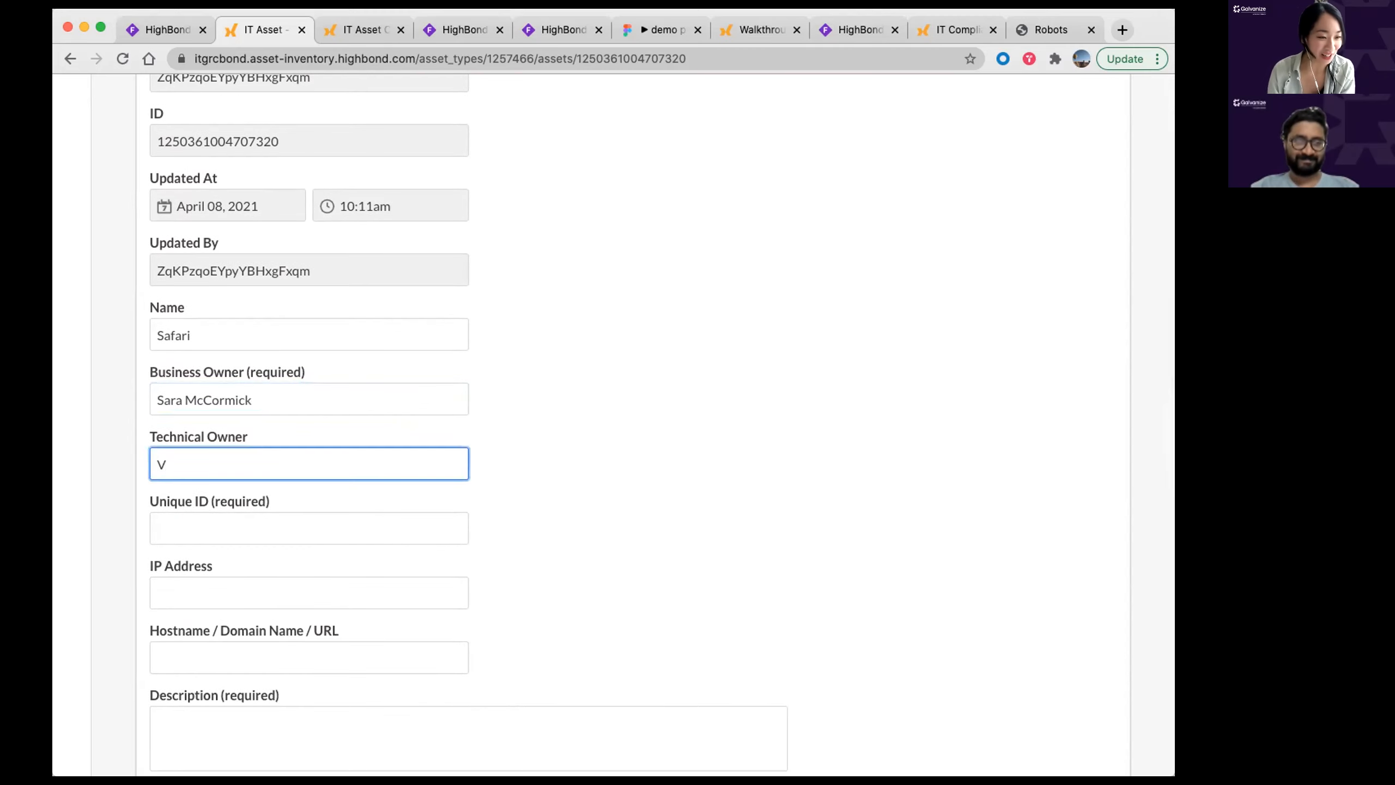
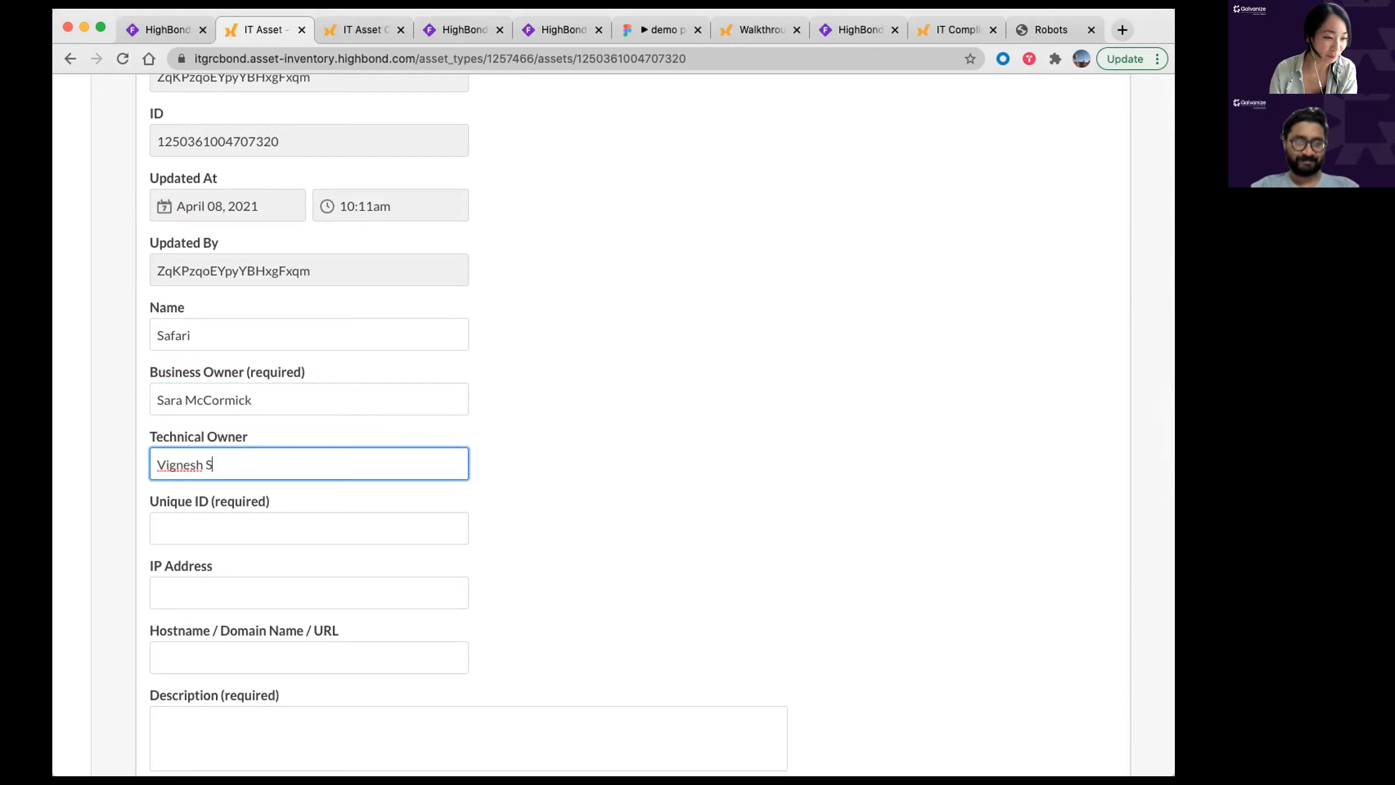
left_click(268, 518)
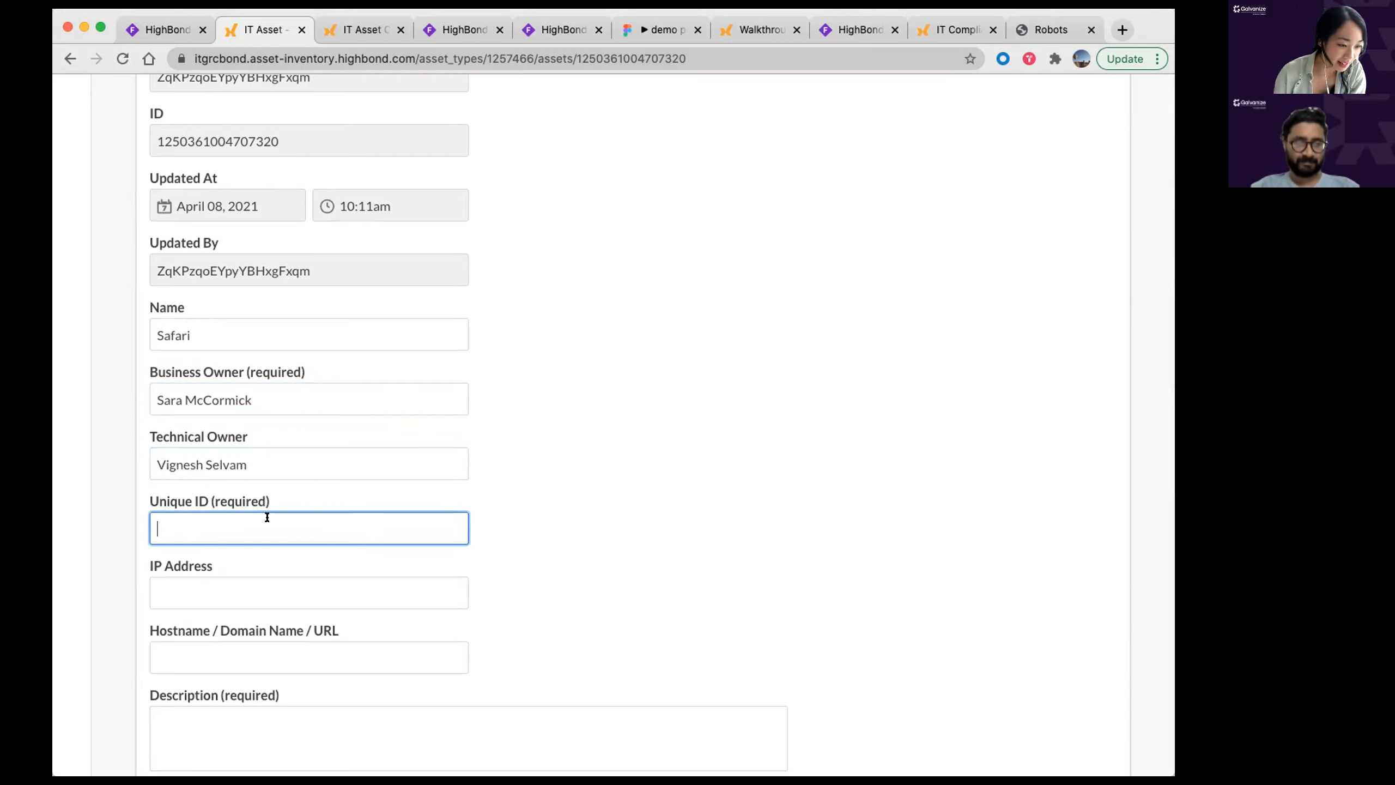
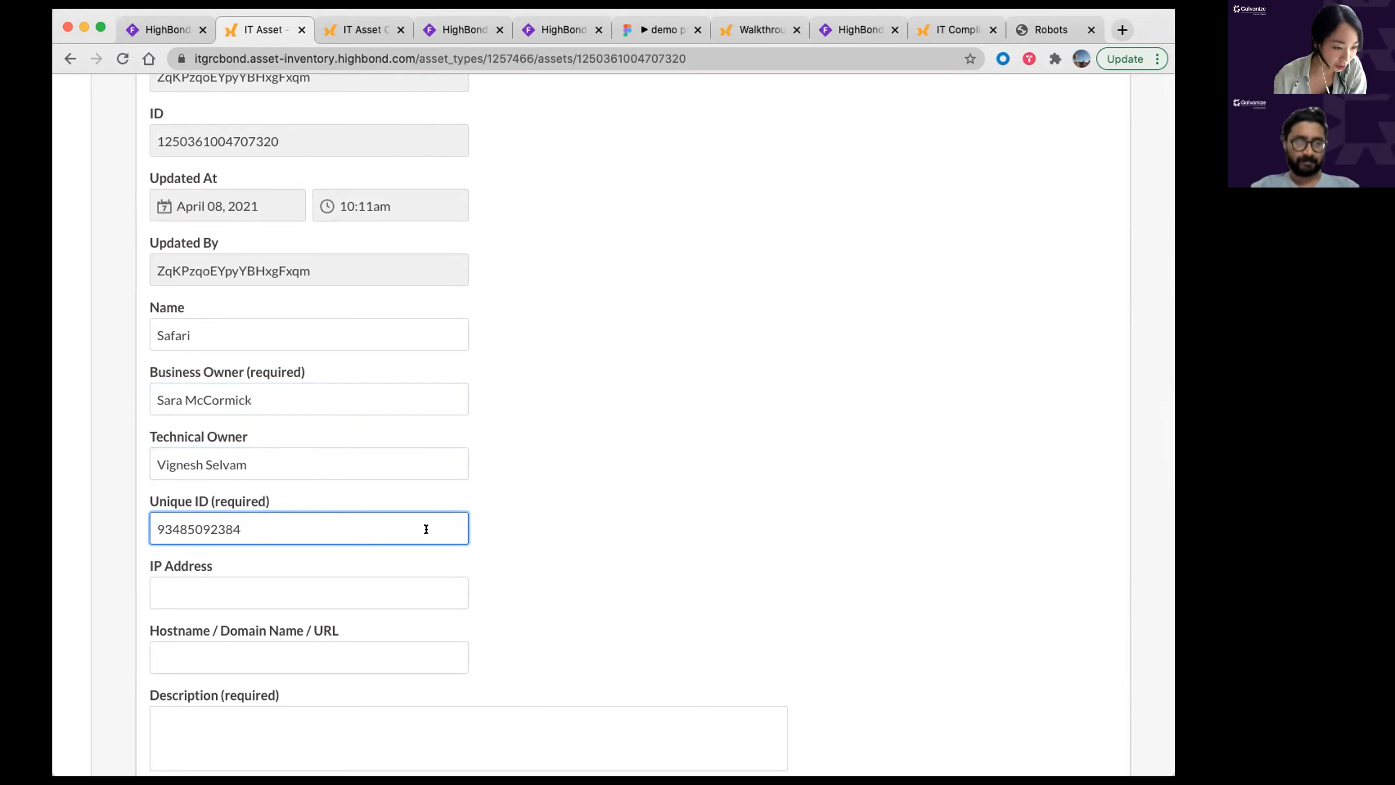
scroll(504, 527, "down", 4)
left_click(258, 643)
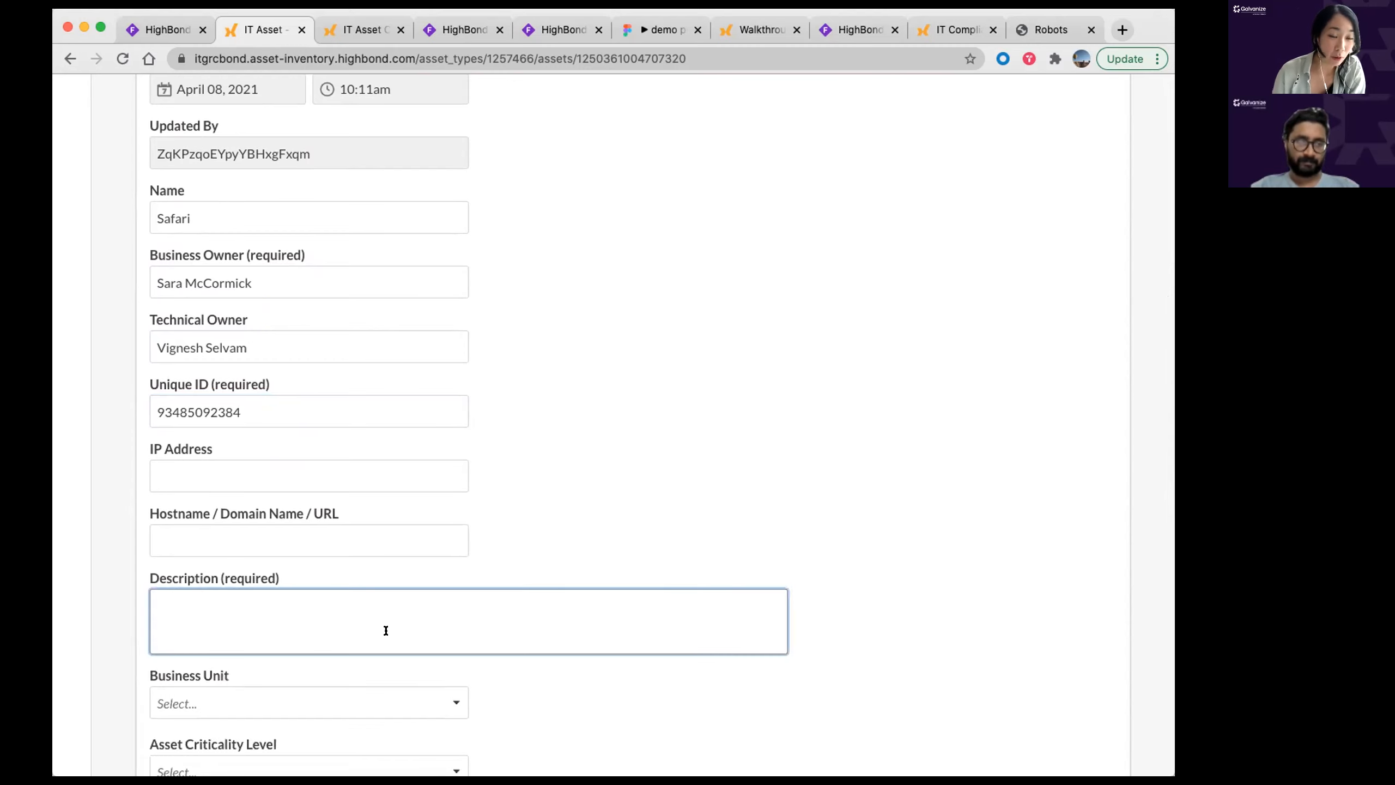
type("Intern")
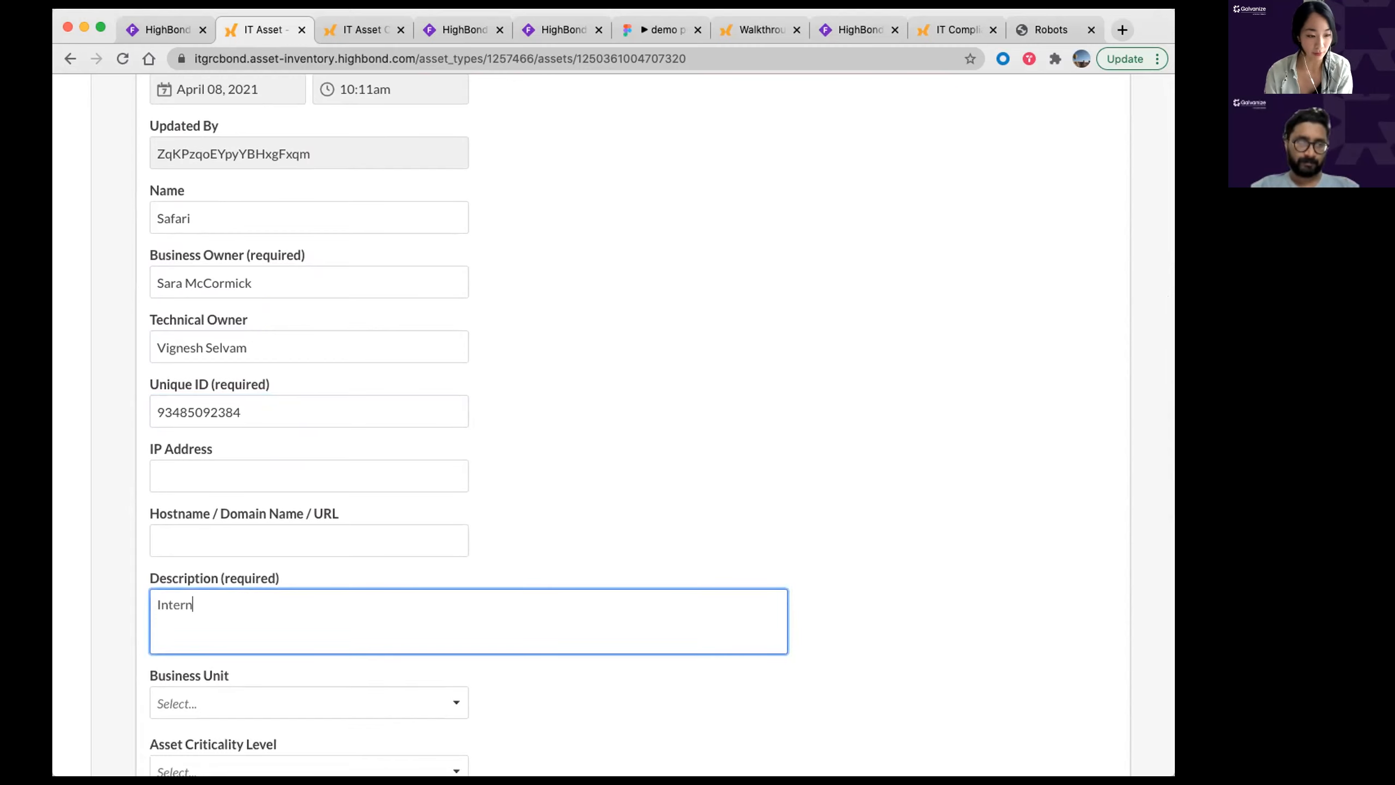
type("et Browser")
scroll(623, 340, "down", 10)
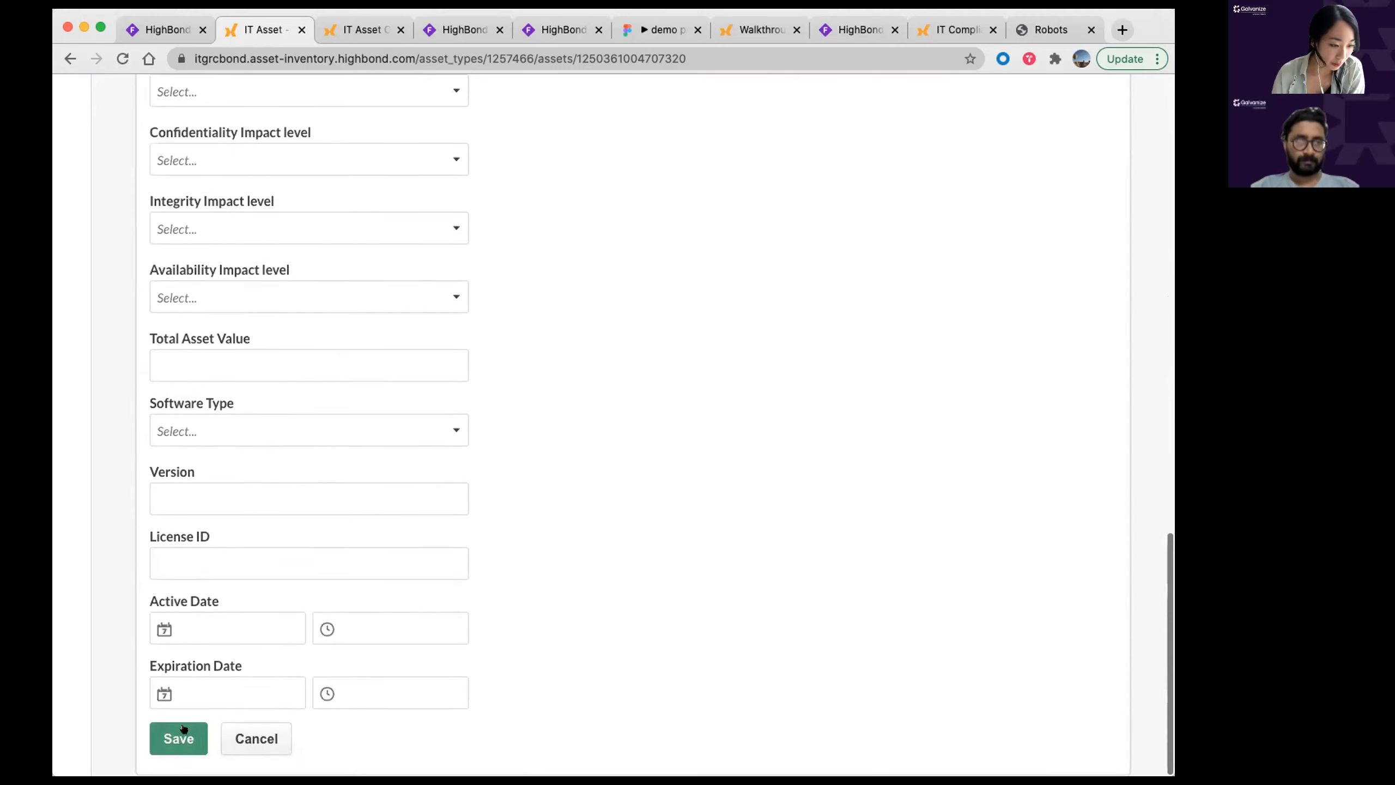
left_click(184, 729)
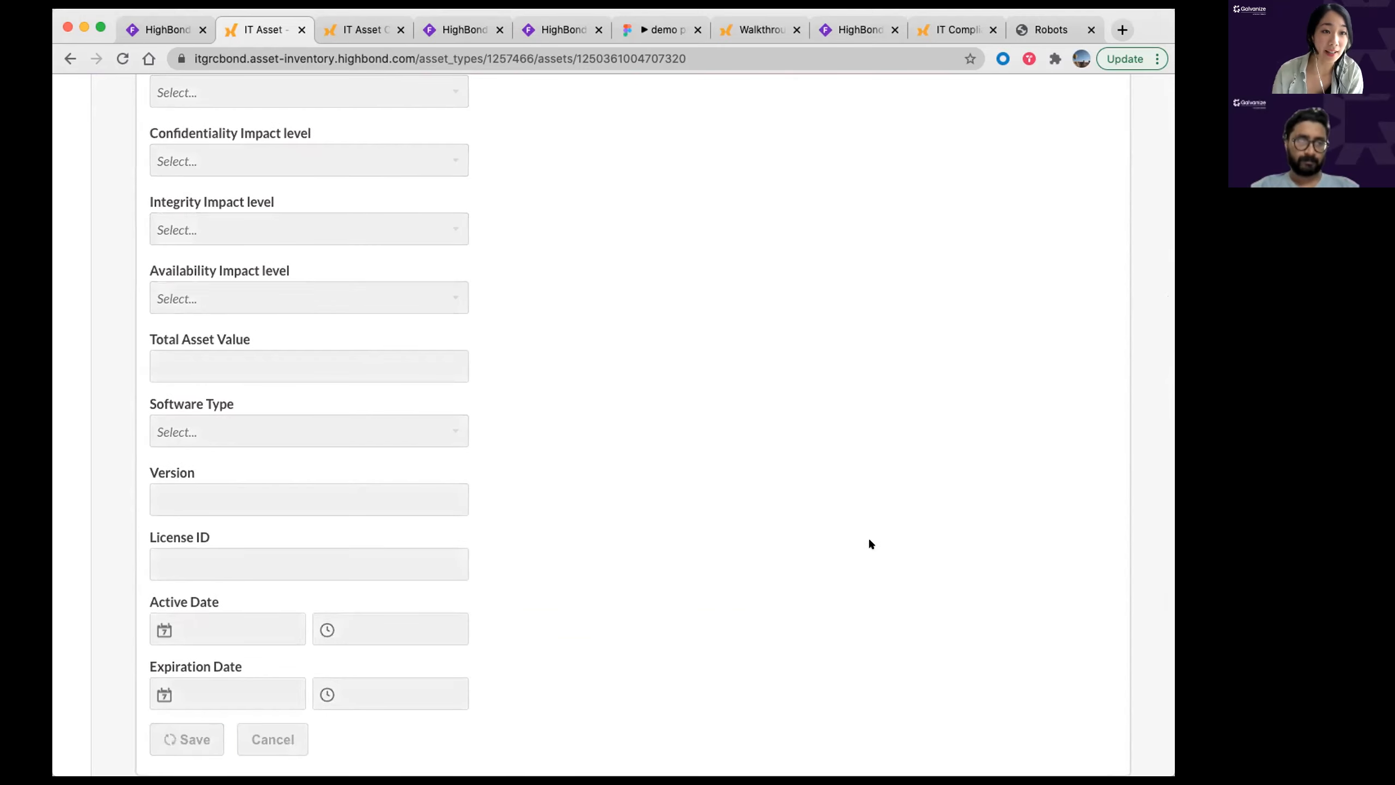
left_click(869, 107)
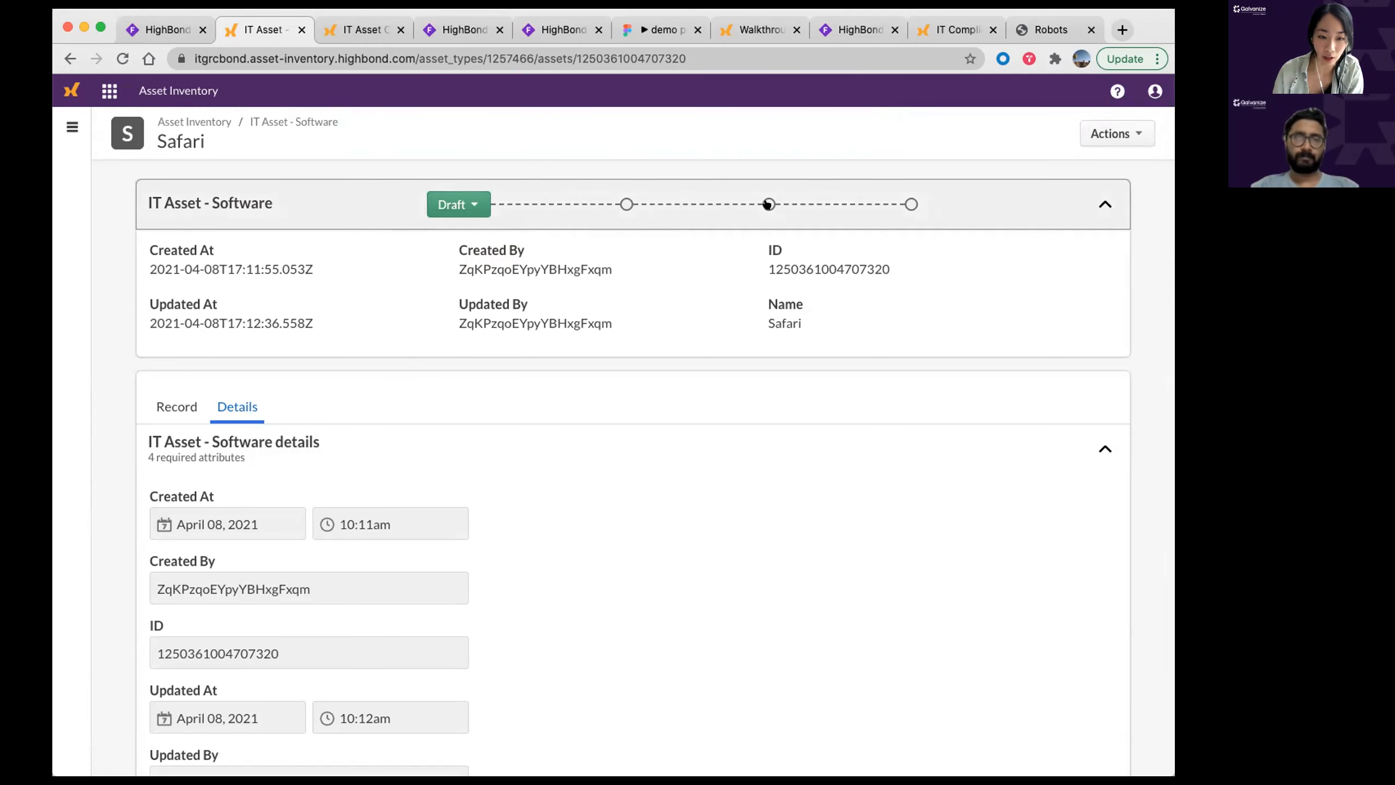
left_click(460, 212)
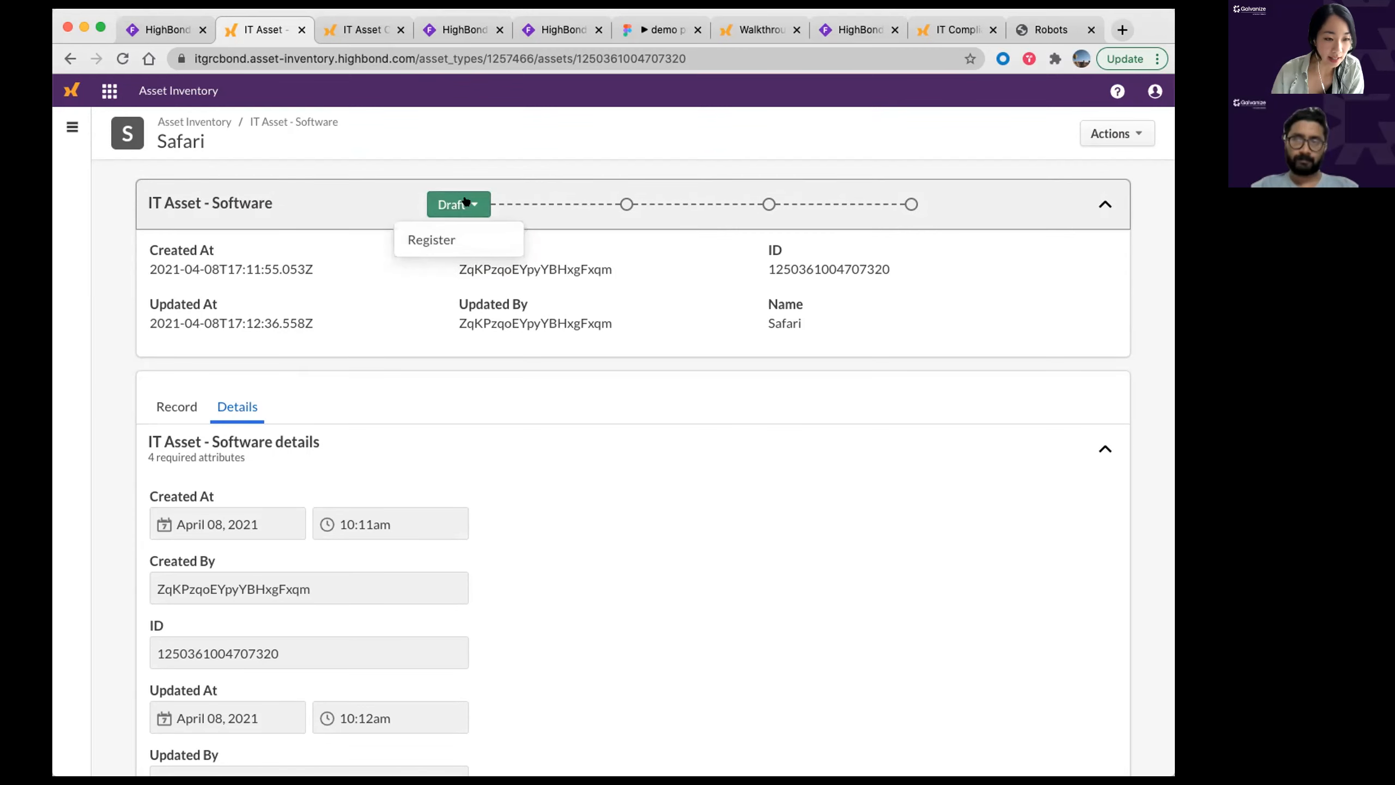
left_click(419, 240)
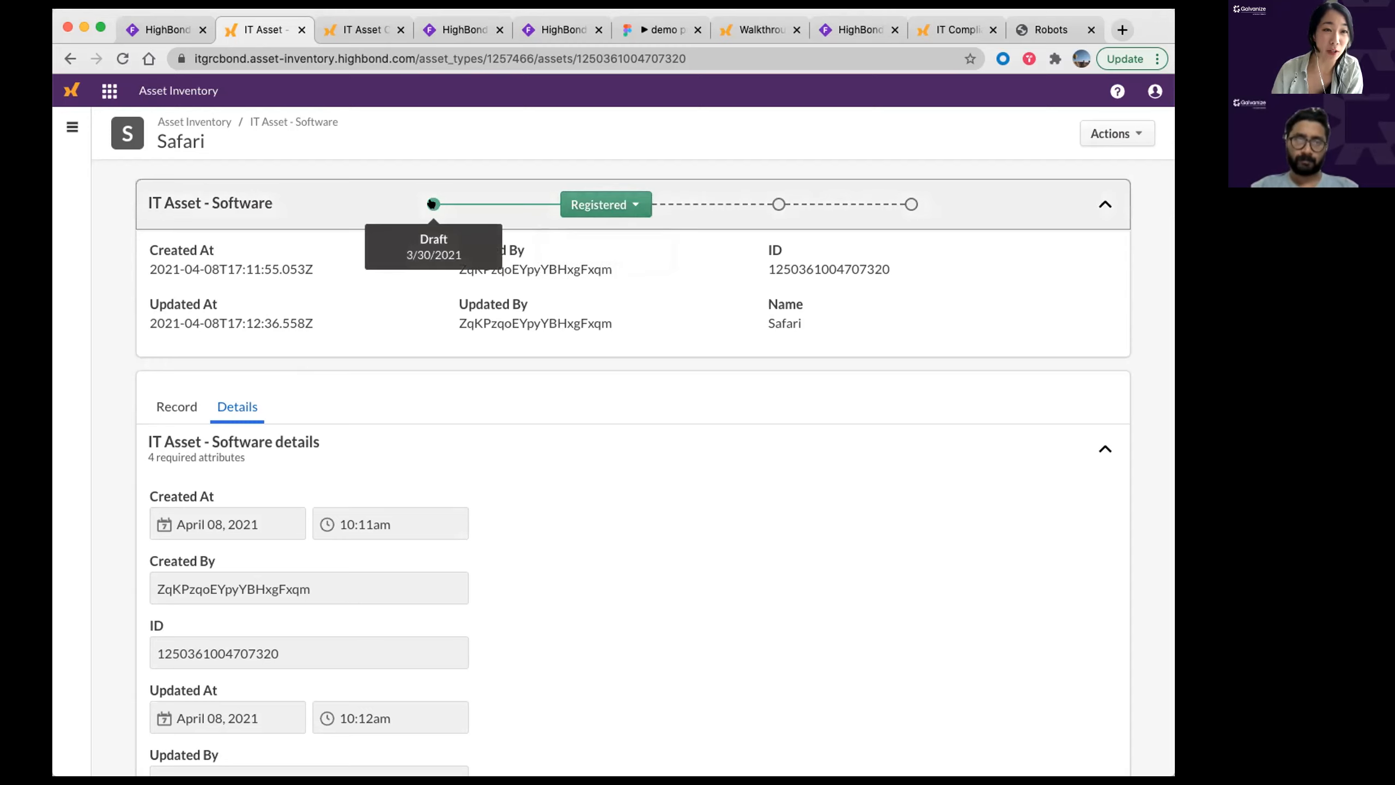
left_click(622, 202)
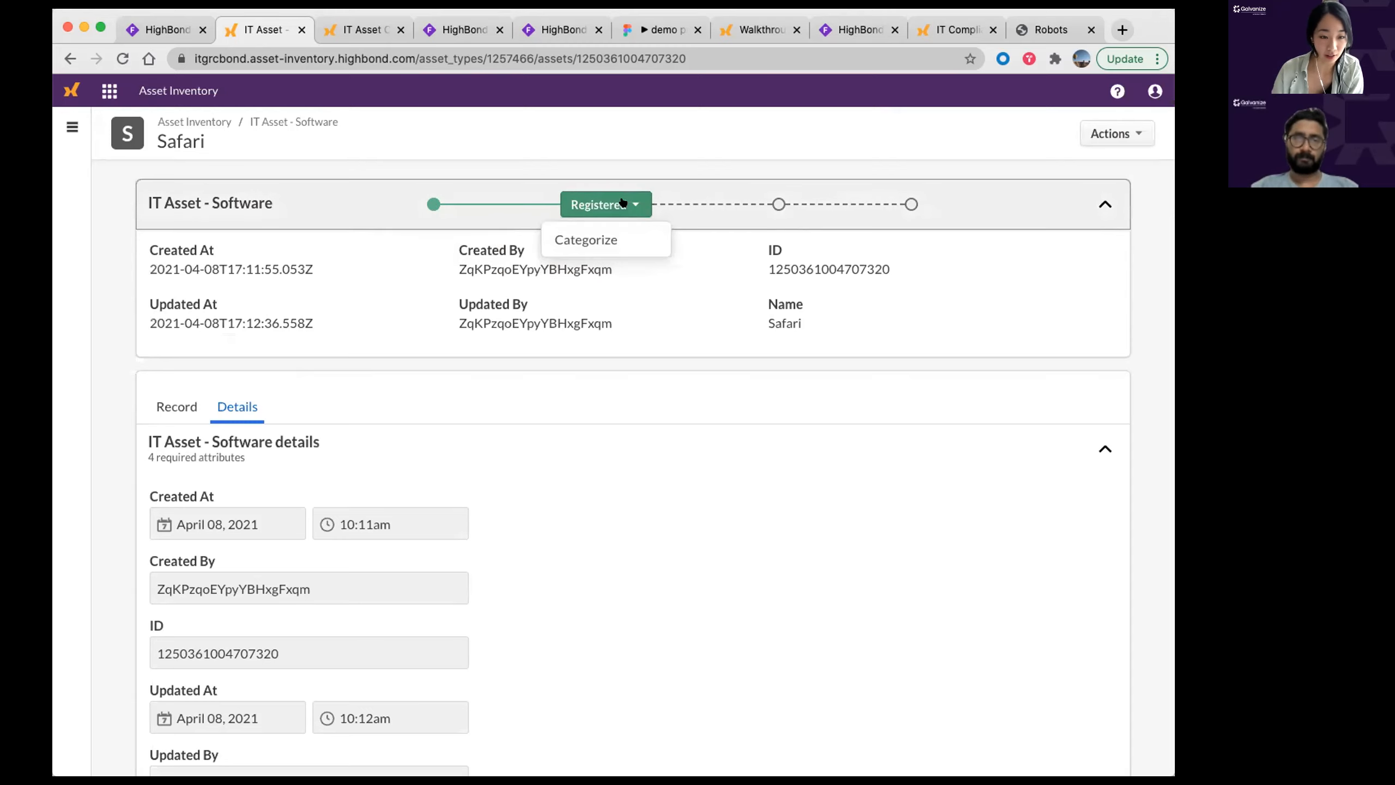
left_click(812, 163)
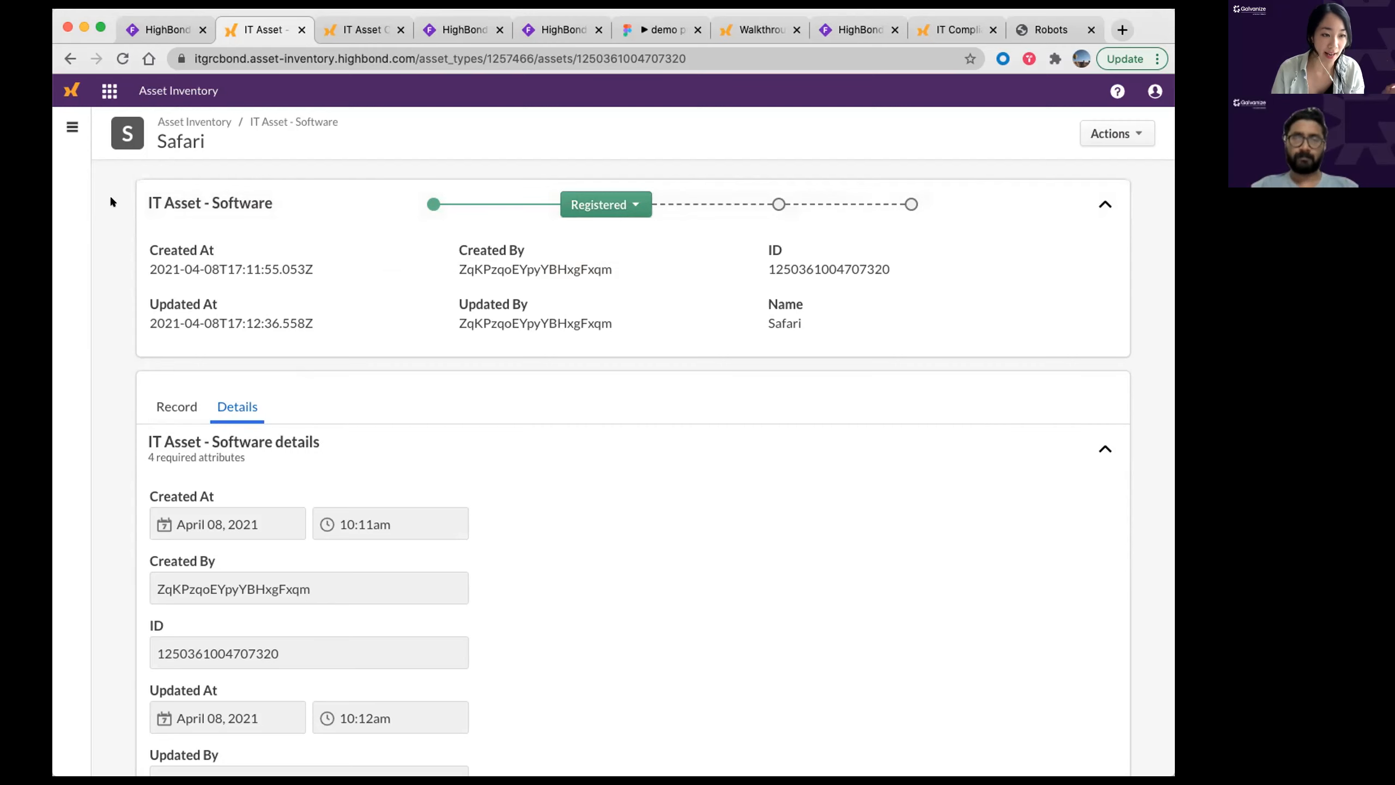
scroll(365, 576, "down", 7)
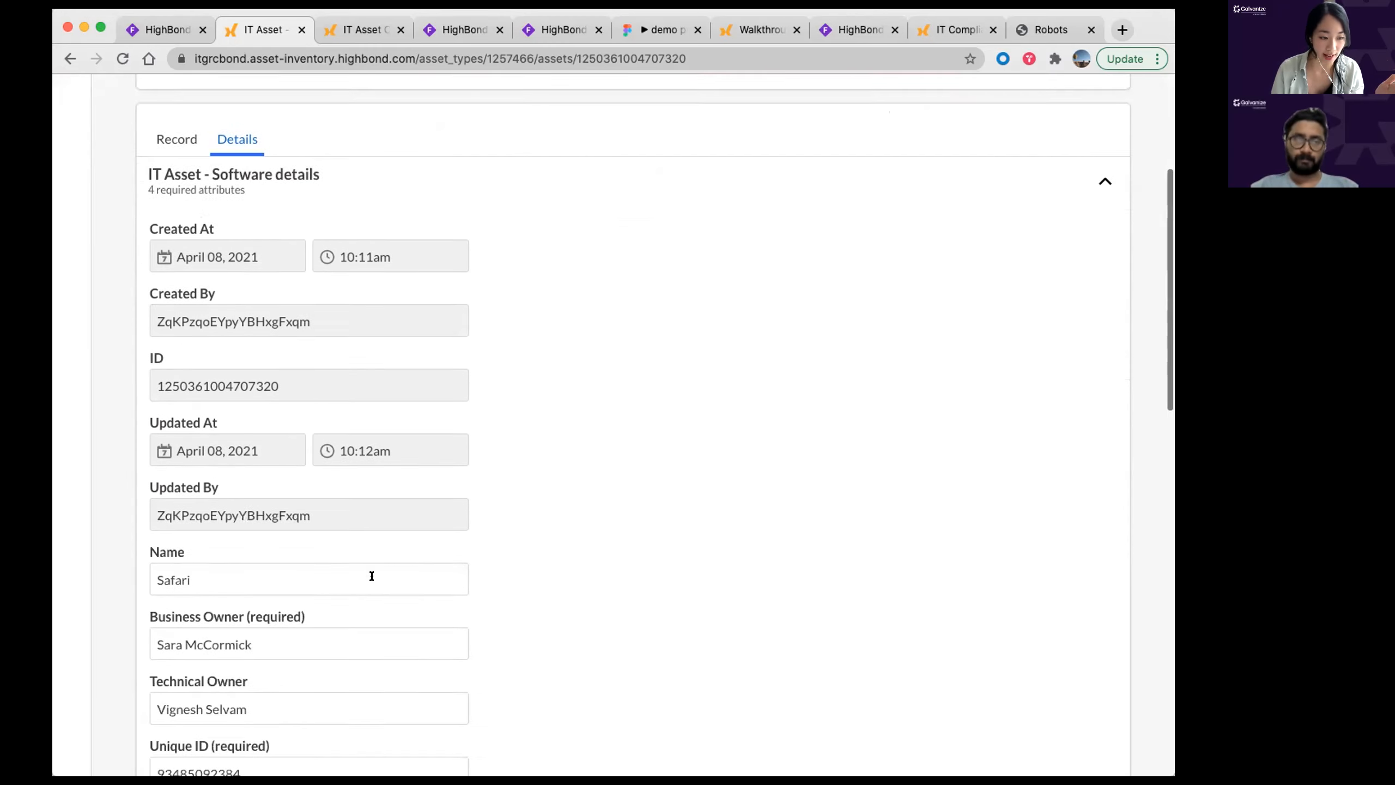
scroll(619, 587, "up", 8)
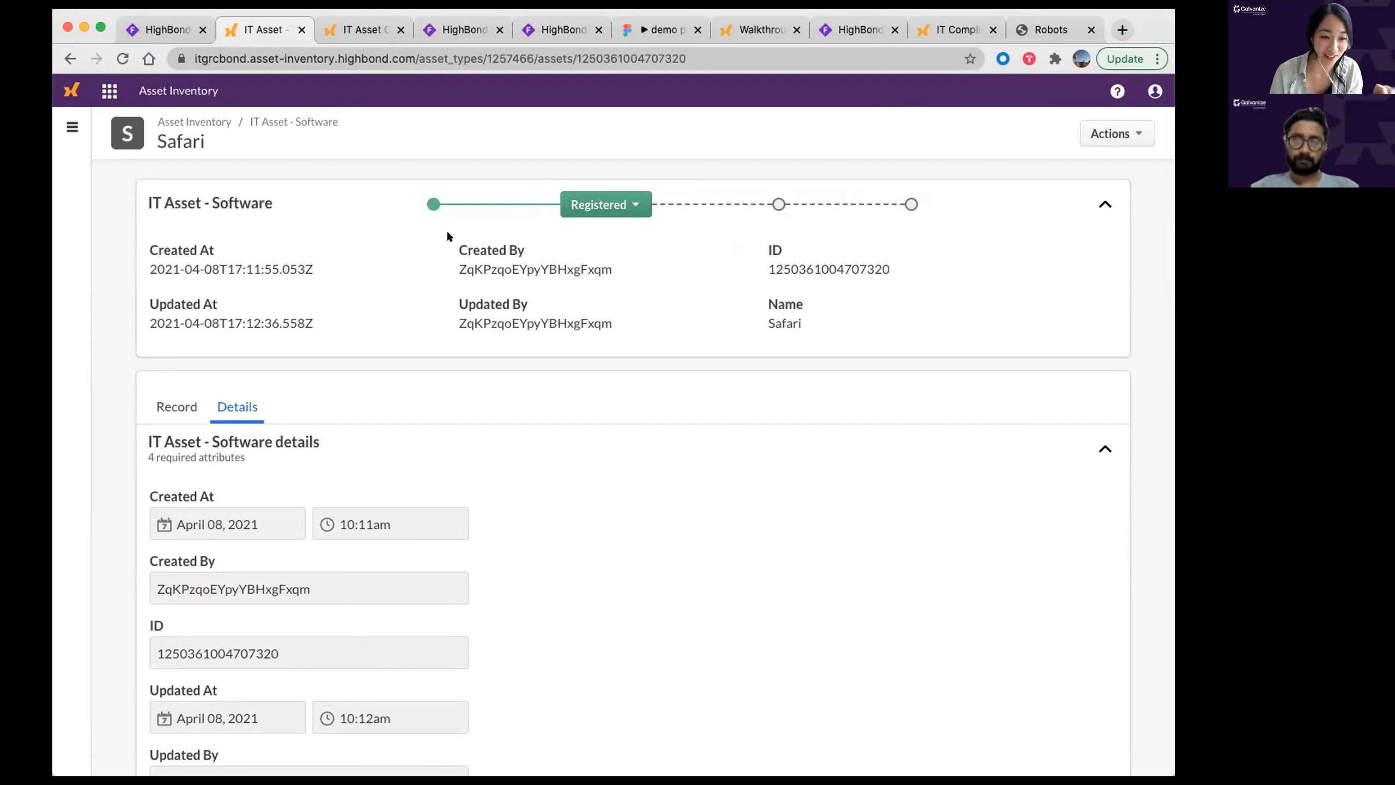
mouse_move(428, 205)
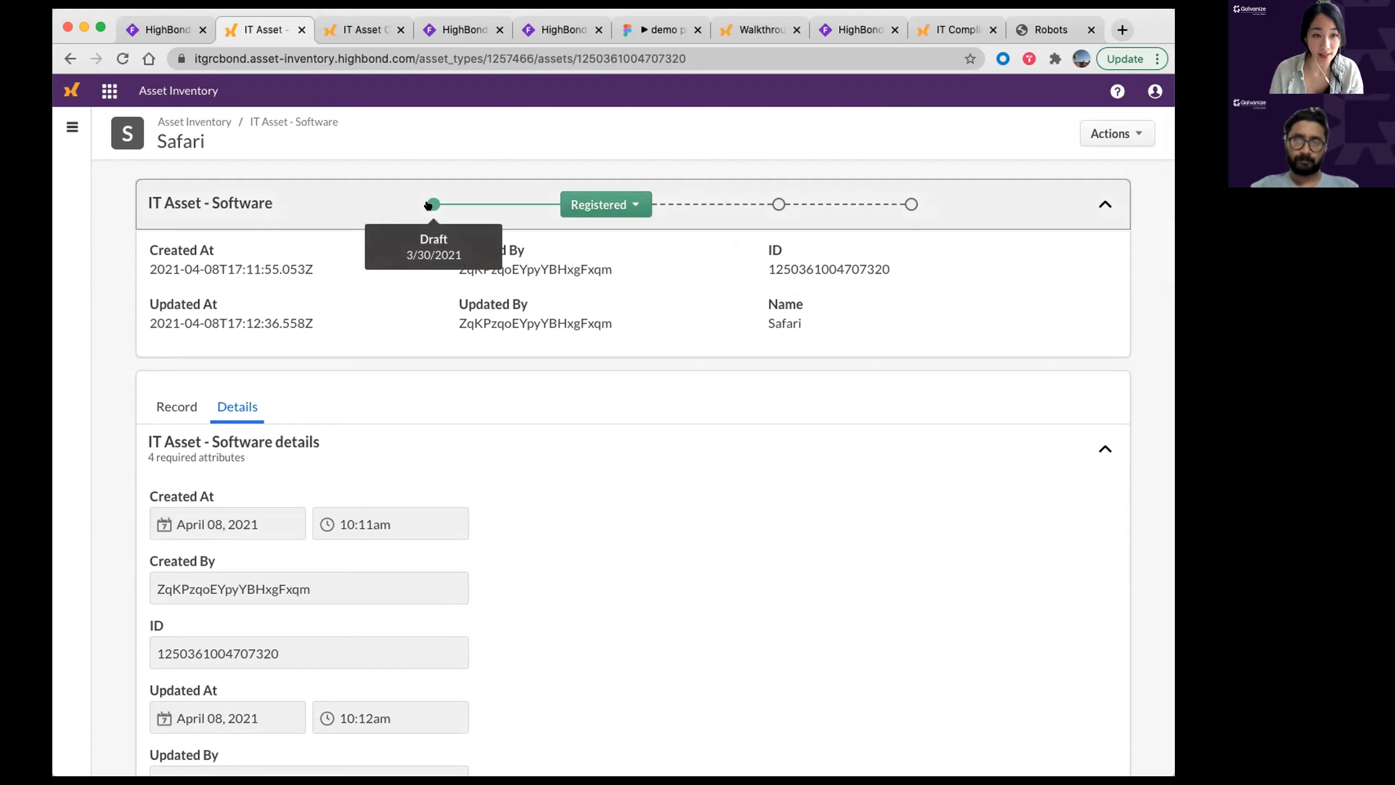
mouse_move(616, 201)
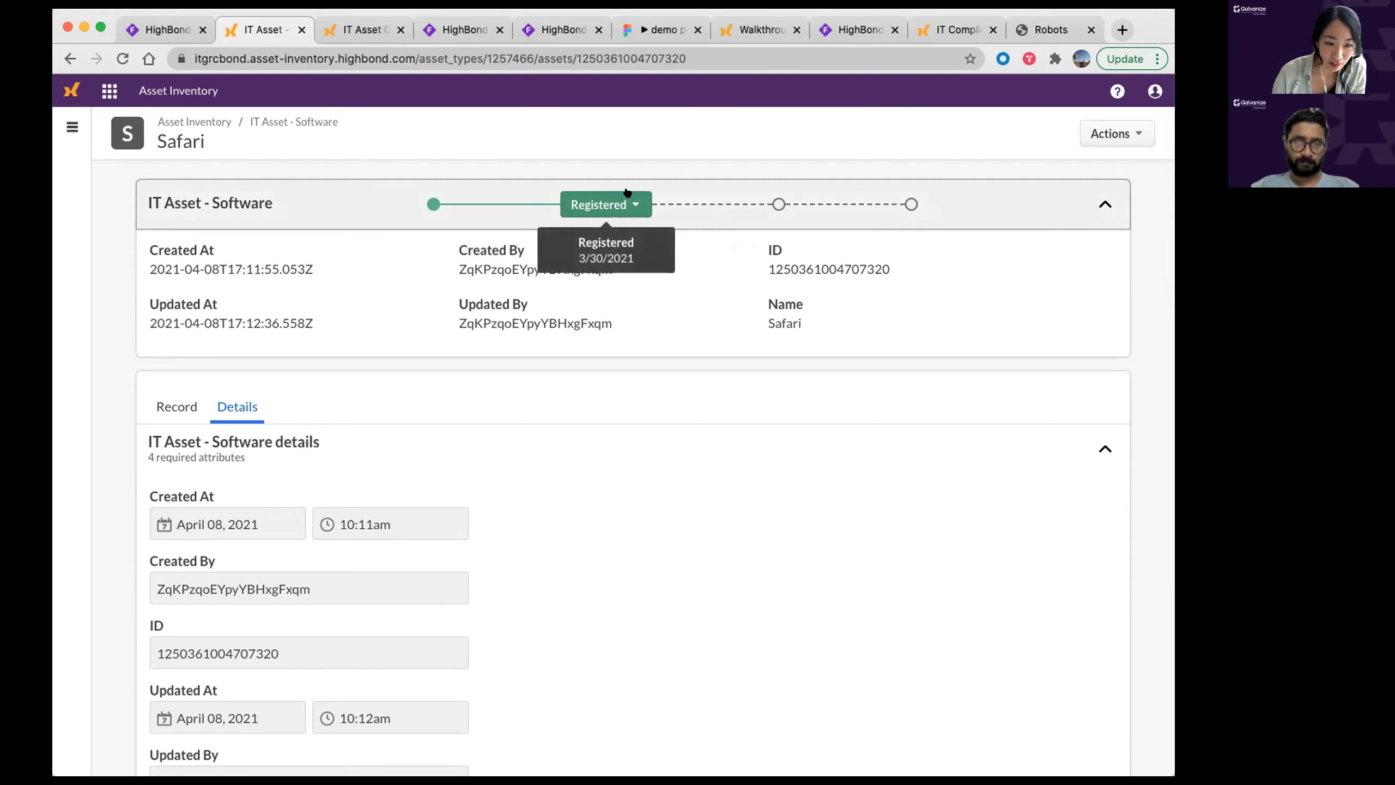
Step: Choose Categorize to move Safari from Registered to Pending Categorization, then review that stage's actions
left_click(599, 204)
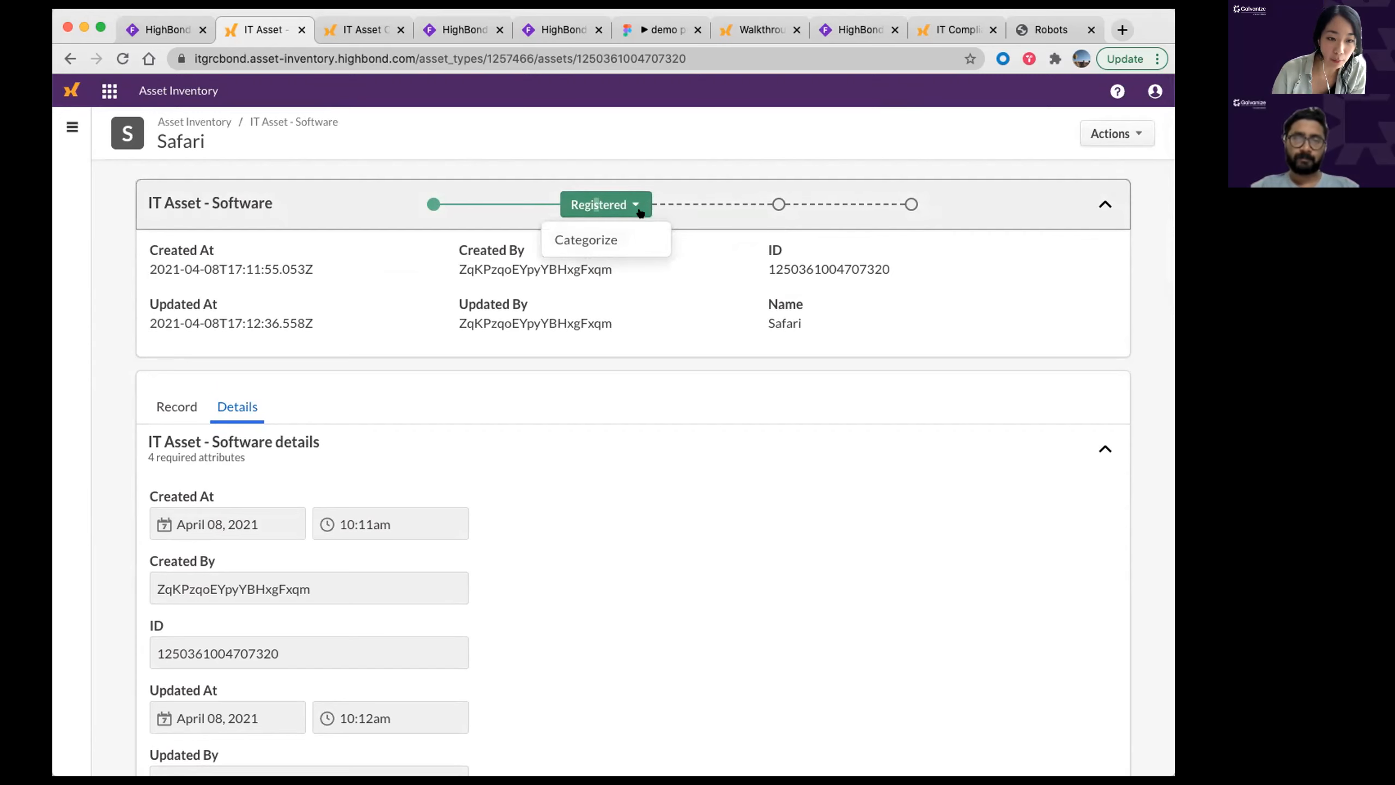
left_click(601, 241)
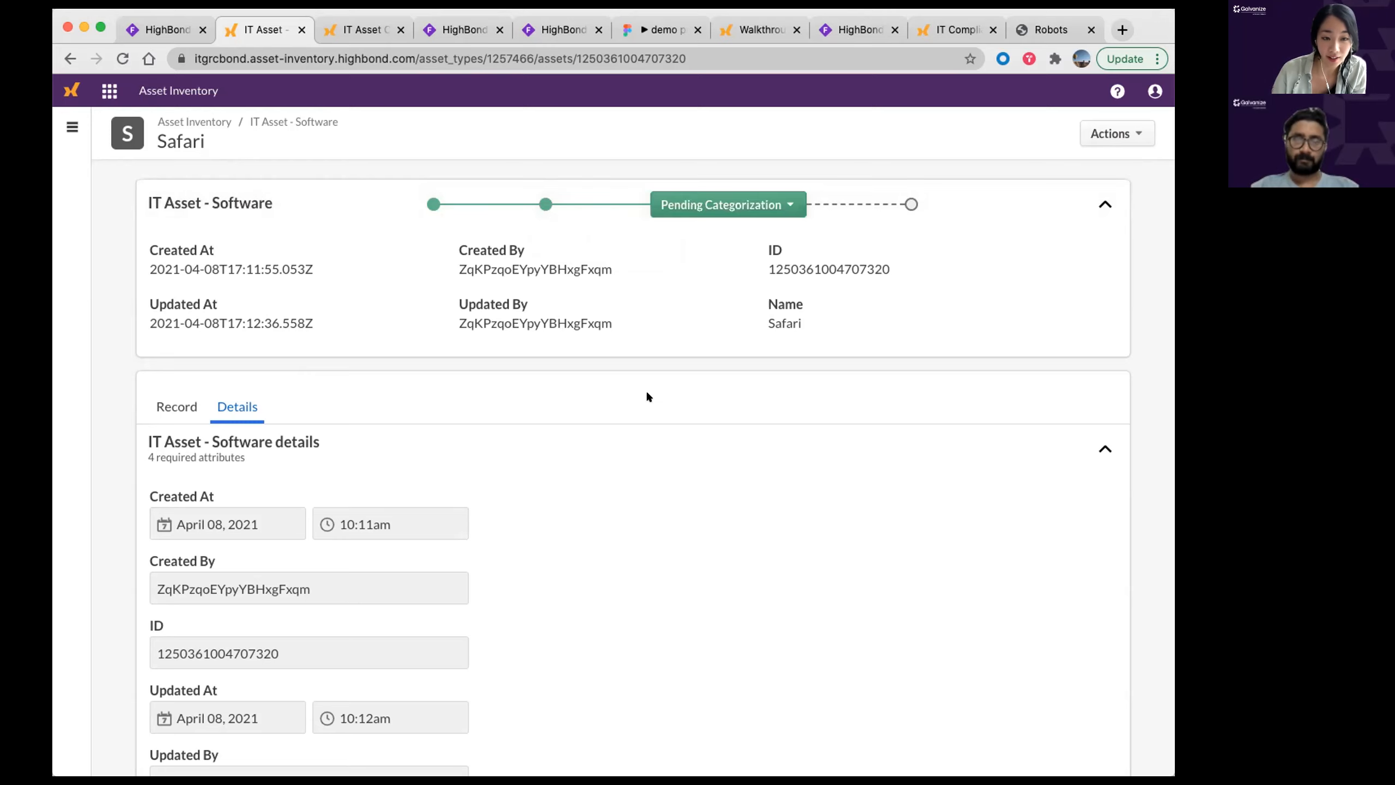
left_click(755, 204)
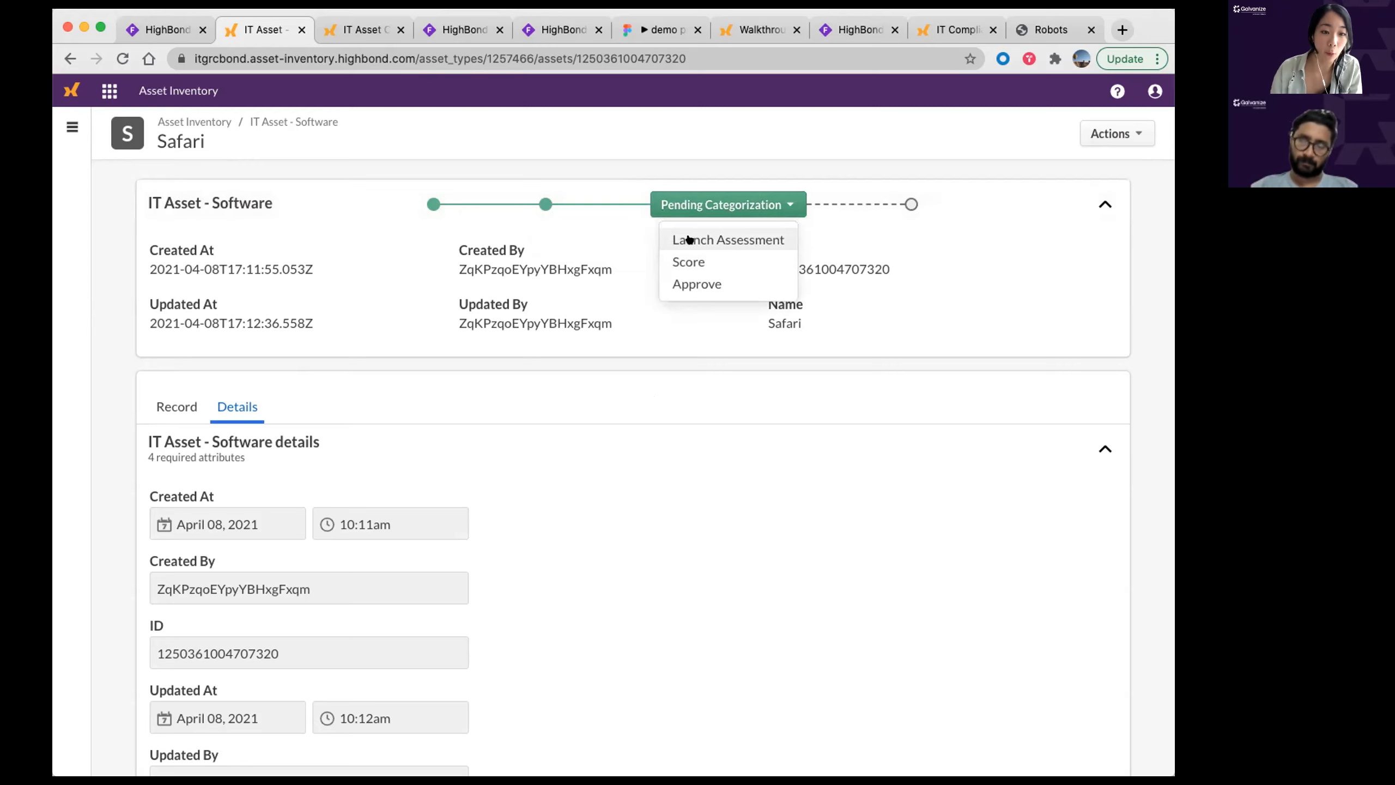
left_click(440, 383)
scroll(442, 385, "down", 3)
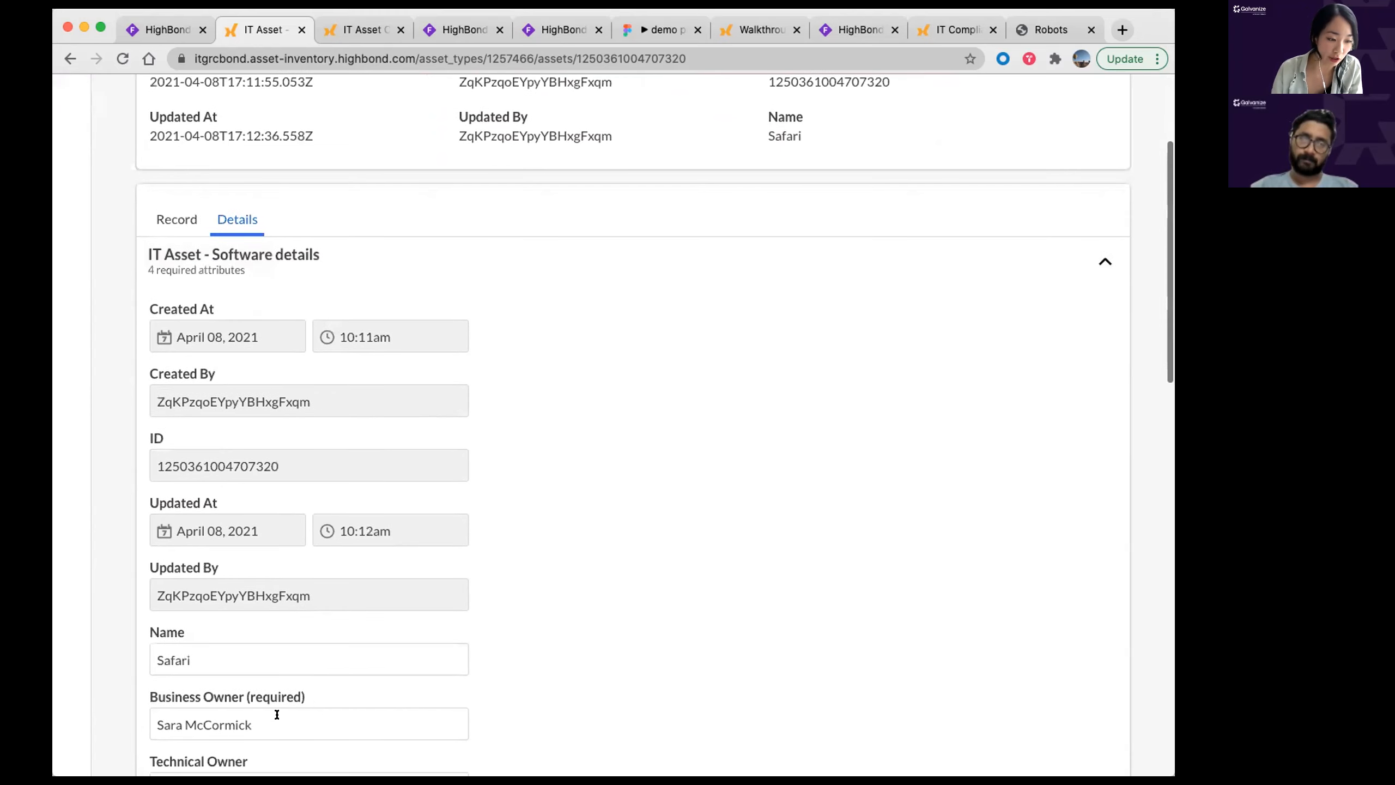
left_click_drag(318, 695, 140, 696)
left_click(852, 435)
scroll(852, 435, "up", 4)
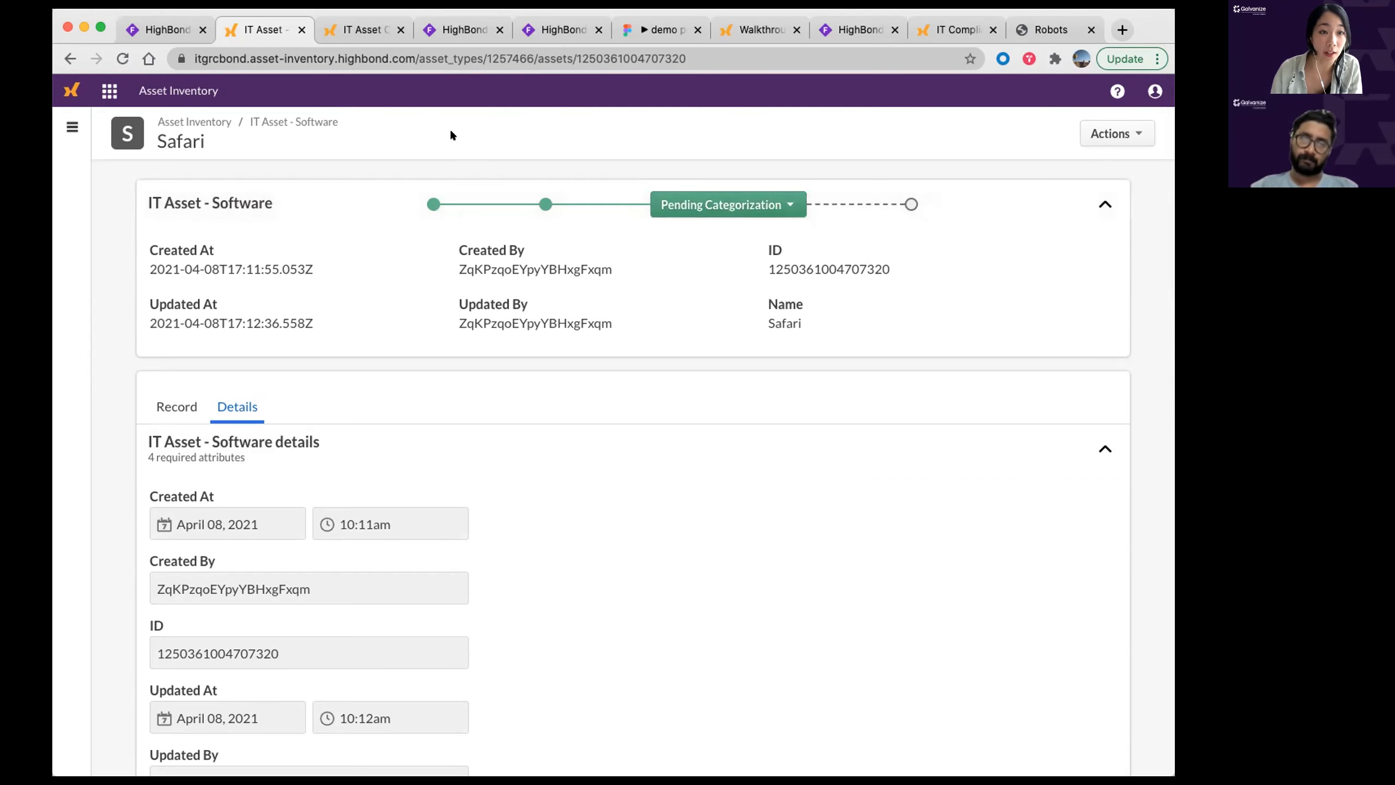
Step: Switch to the IT Asset Categorization Assessment and point out its Confidentiality, Integrity & Availability wording
left_click(360, 30)
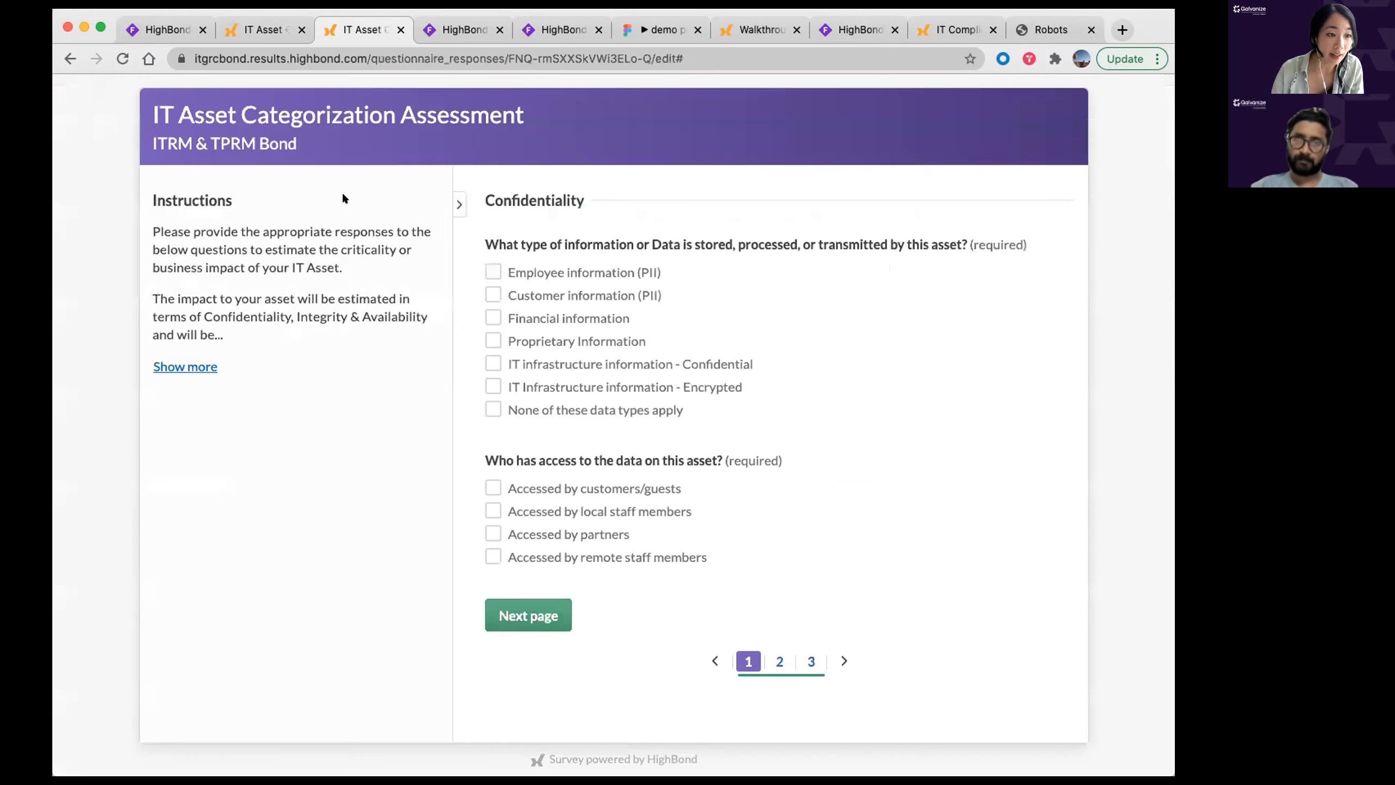
left_click_drag(521, 112, 140, 110)
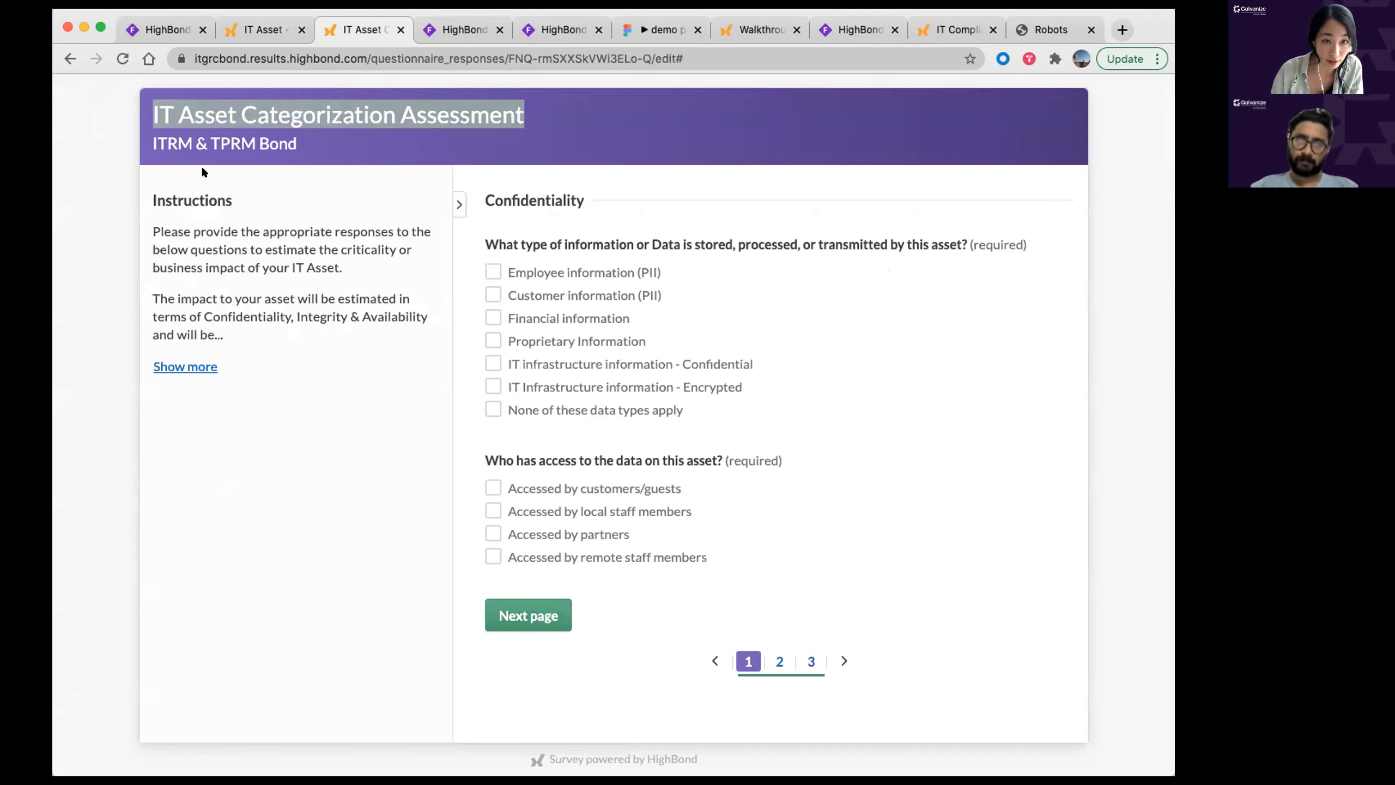
left_click(265, 277)
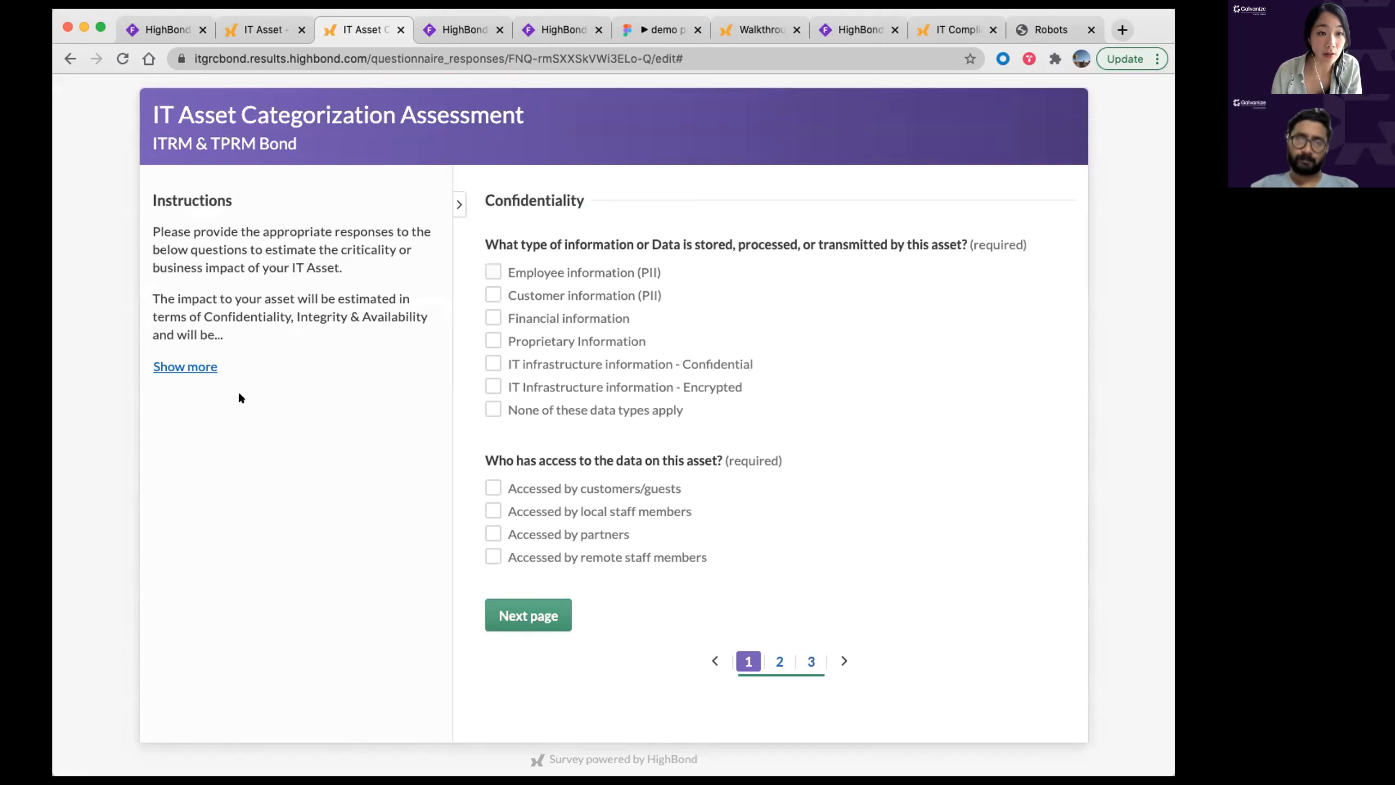
left_click_drag(202, 317, 446, 314)
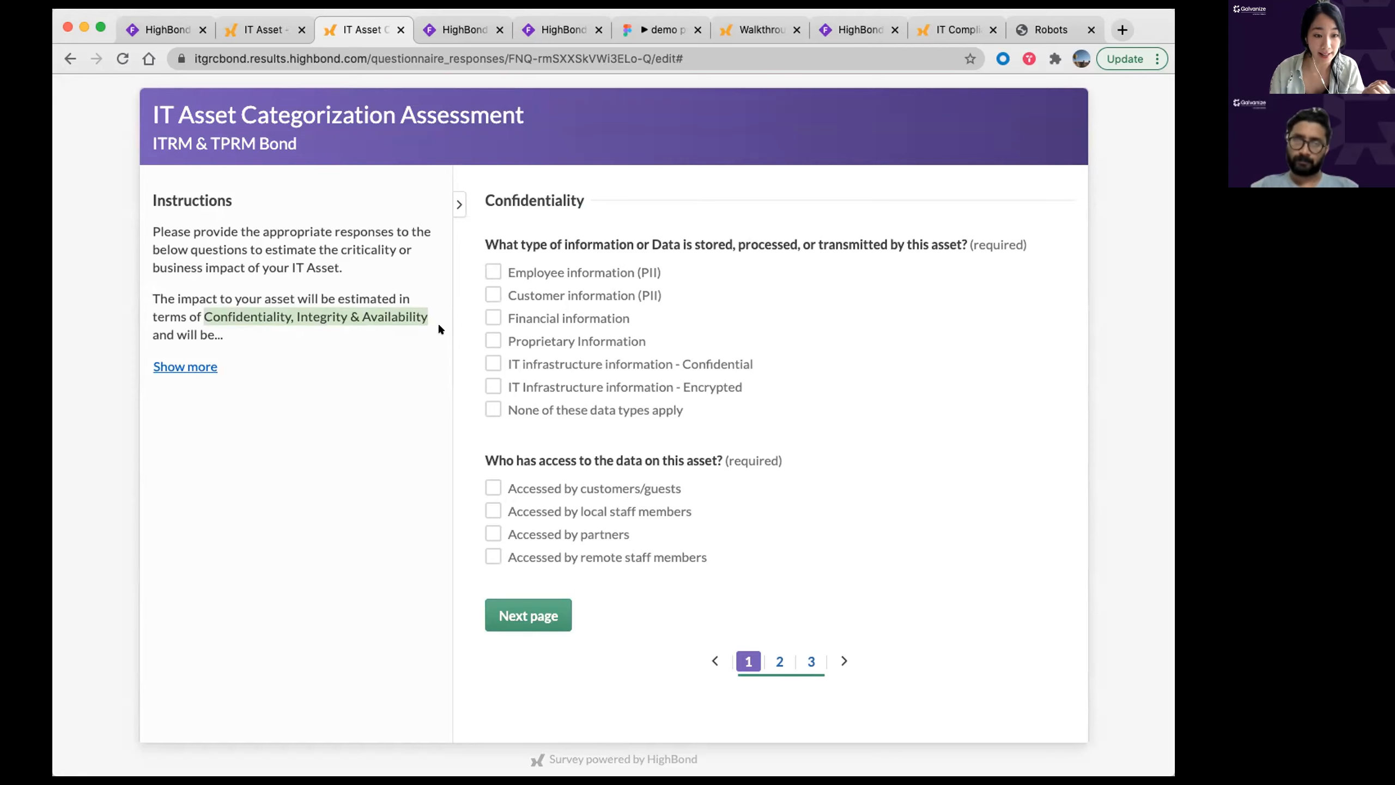
left_click(380, 455)
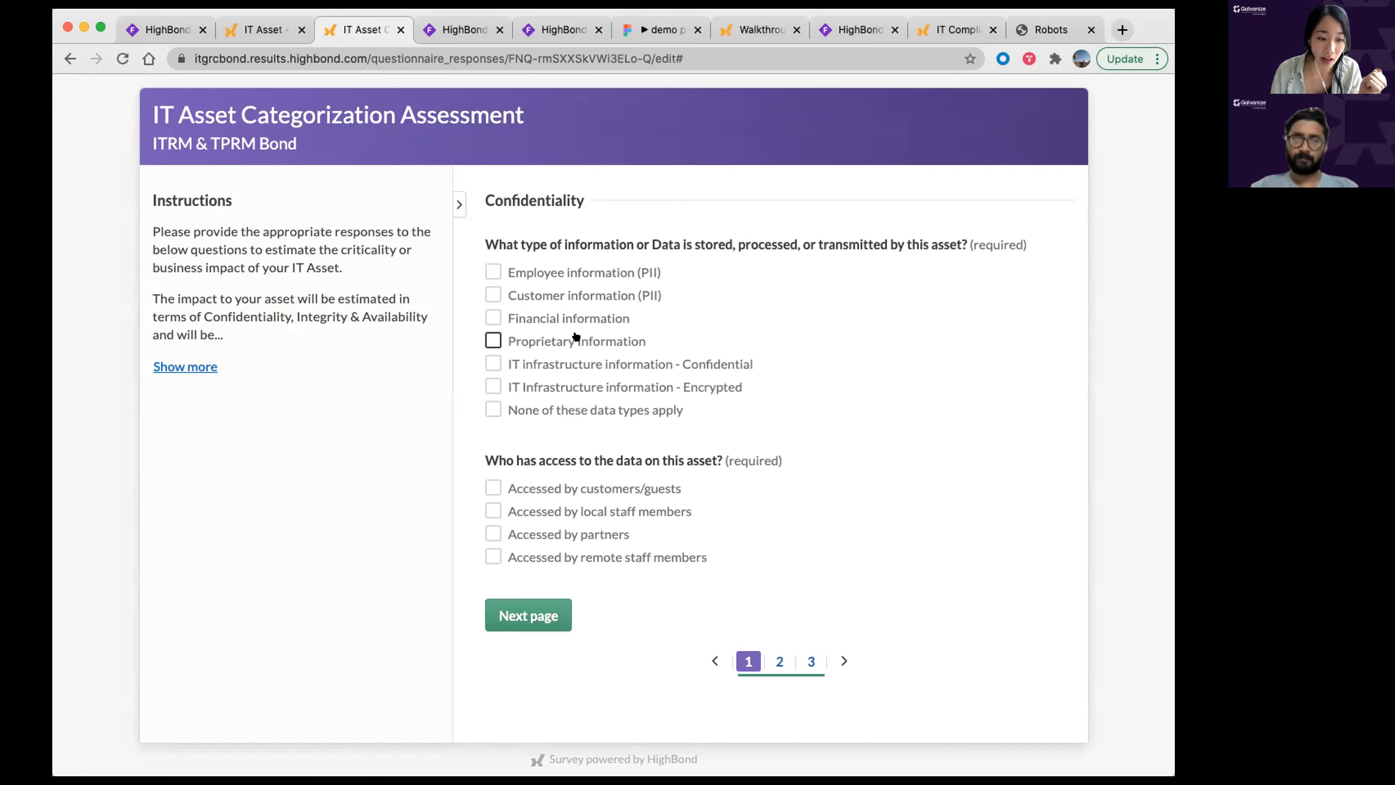
Step: Answer that customer (PII) and financial data are stored and accessed by local staff
left_click(568, 318)
left_click(568, 295)
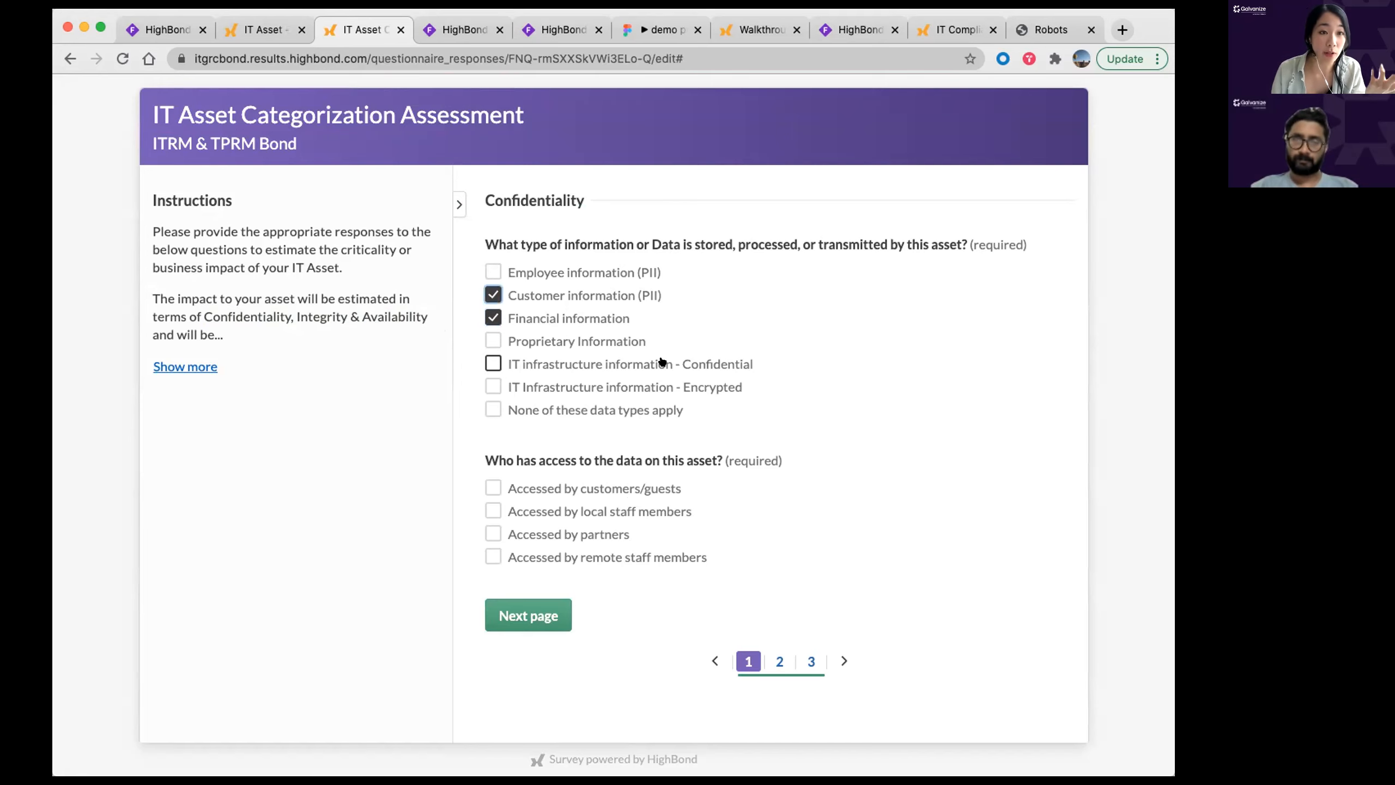
left_click(560, 488)
left_click(554, 489)
left_click(547, 513)
left_click(511, 618)
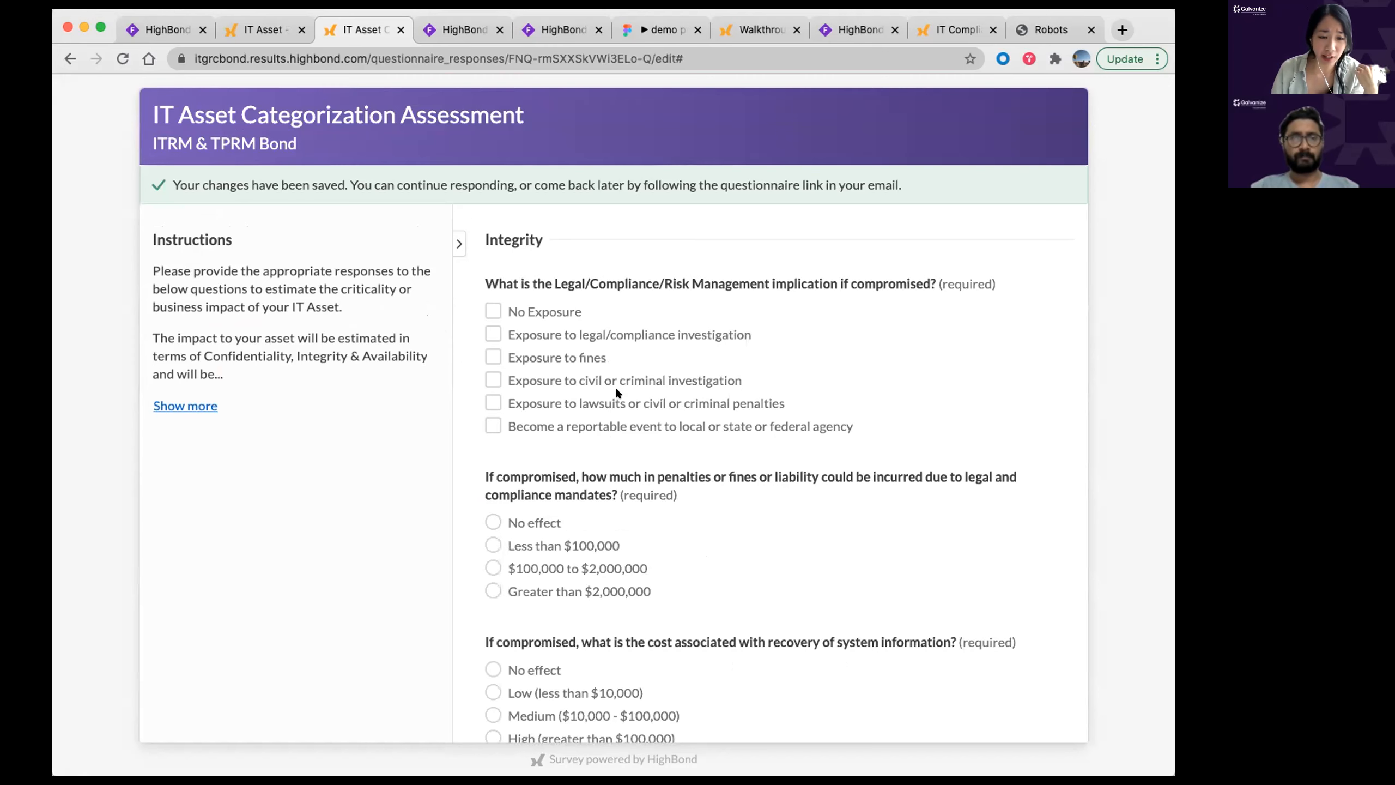
Step: On the Integrity page, choose penalties under $100,000 and Medium ($10,000 - $100,000) recovery cost
scroll(615, 387, "down", 2)
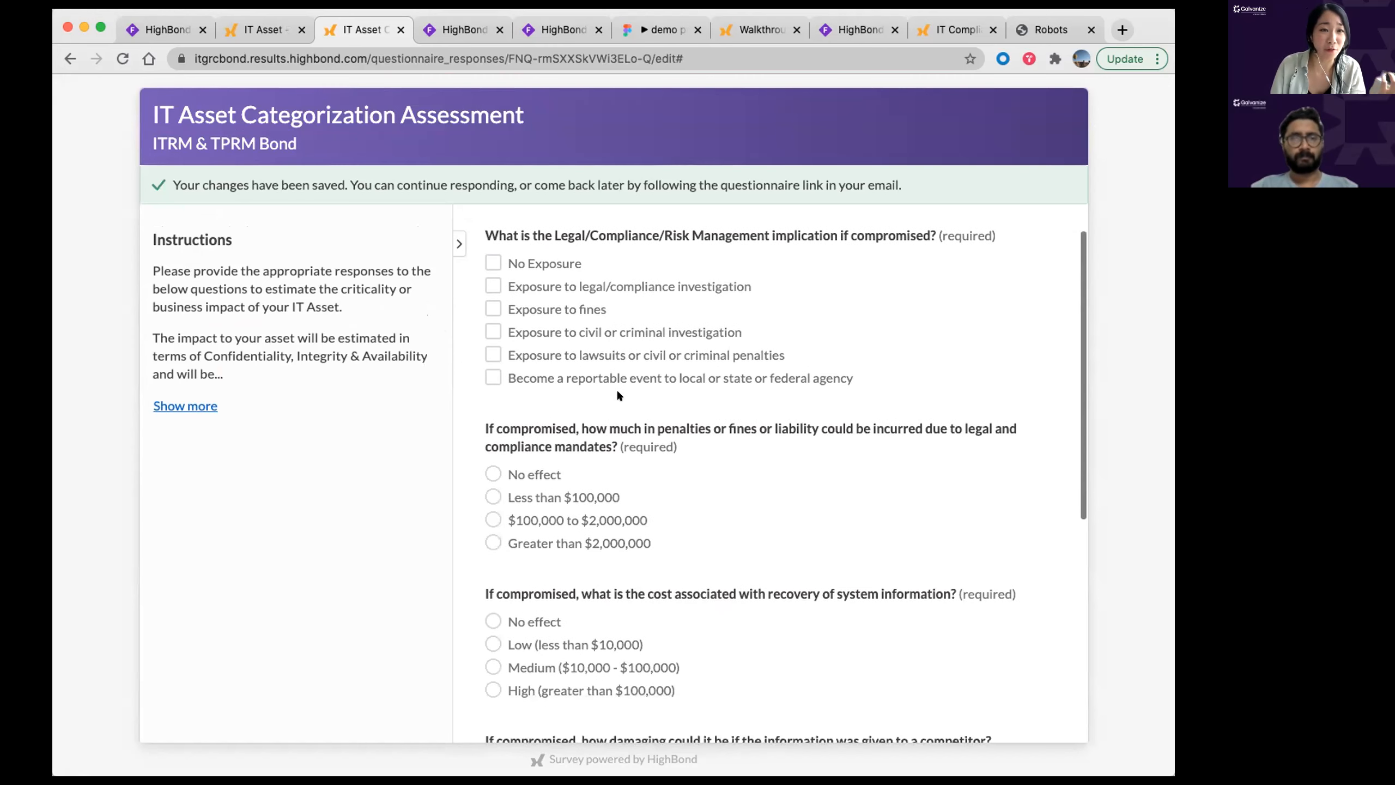
scroll(619, 401, "down", 3)
left_click(576, 371)
left_click(571, 541)
scroll(852, 448, "down", 5)
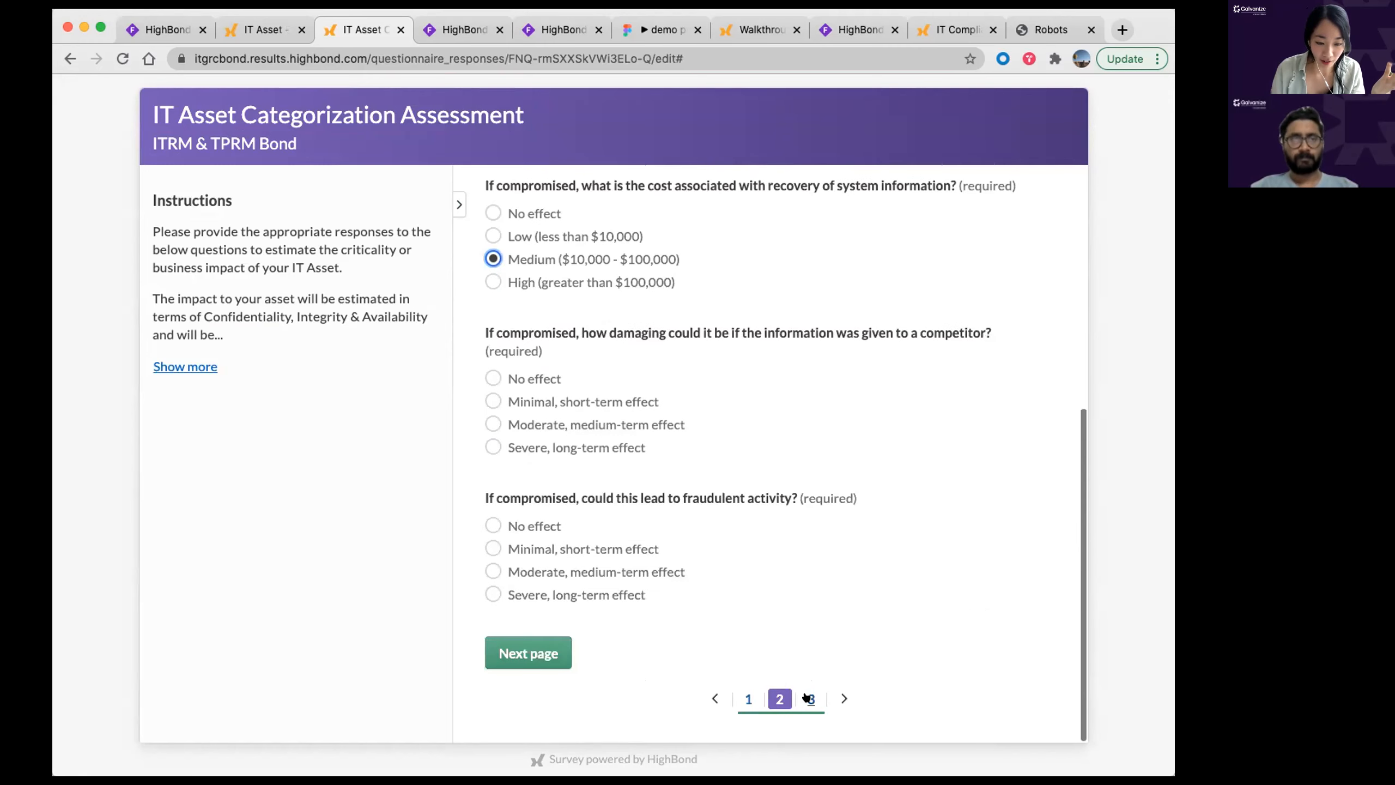
left_click(807, 698)
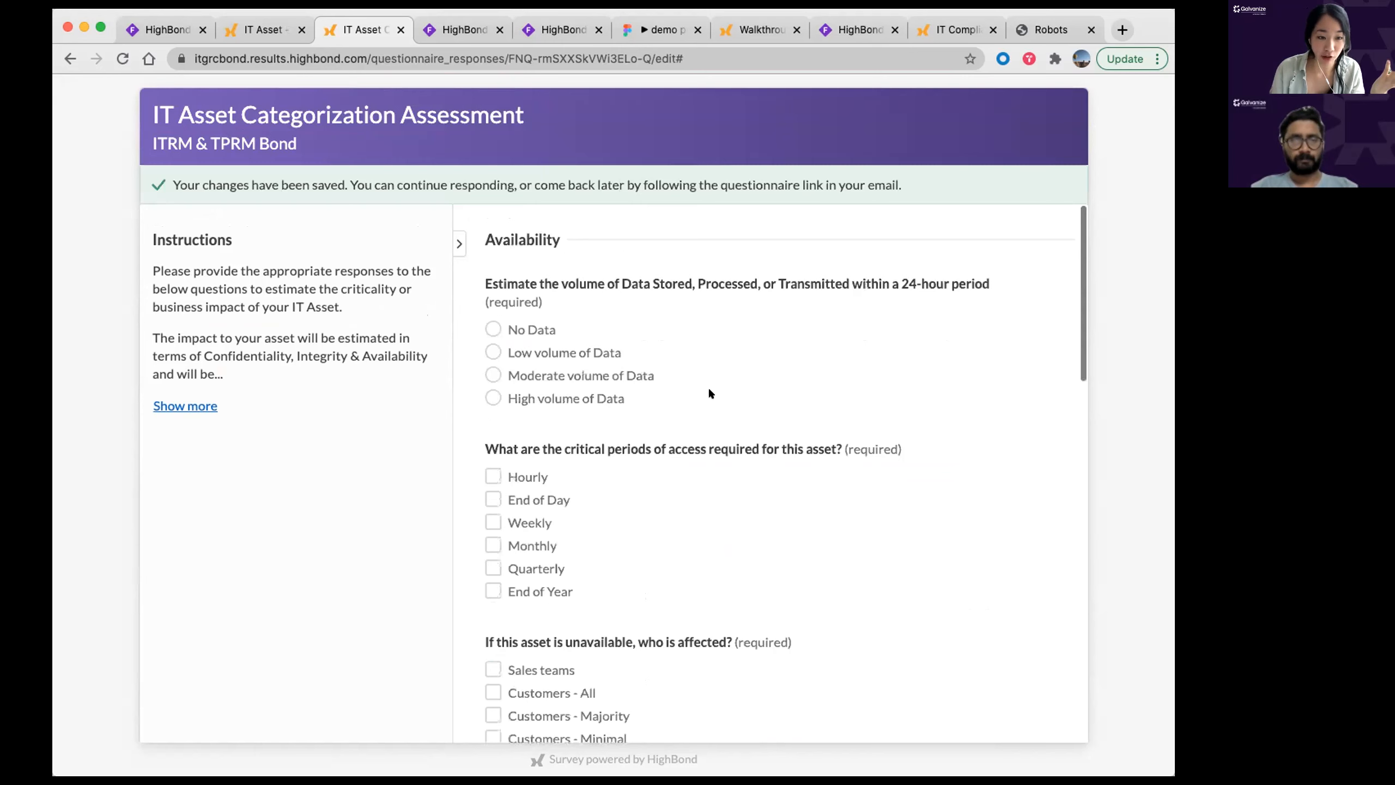
Step: On the Availability page, answer that few (less than 50) users are affected
scroll(719, 384, "down", 3)
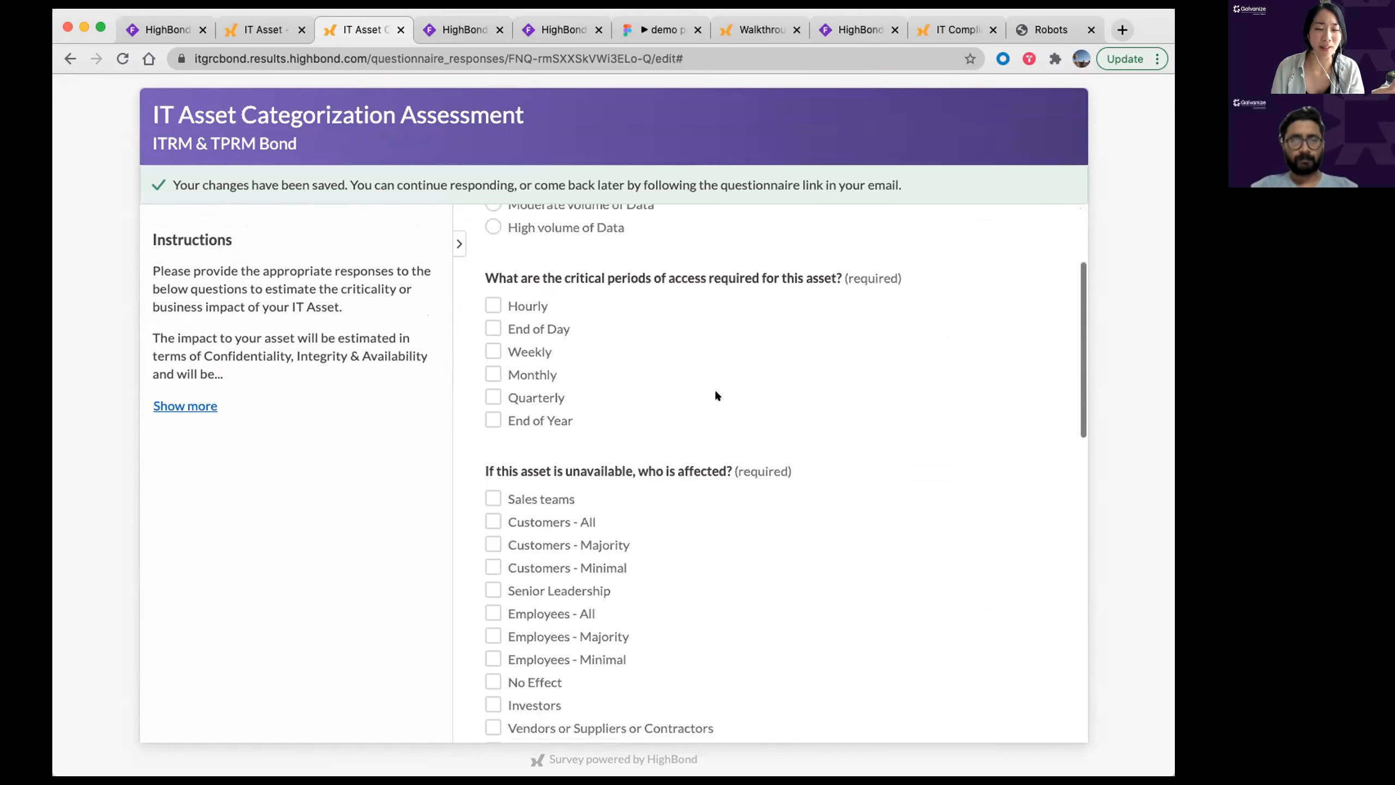
scroll(715, 391, "down", 1)
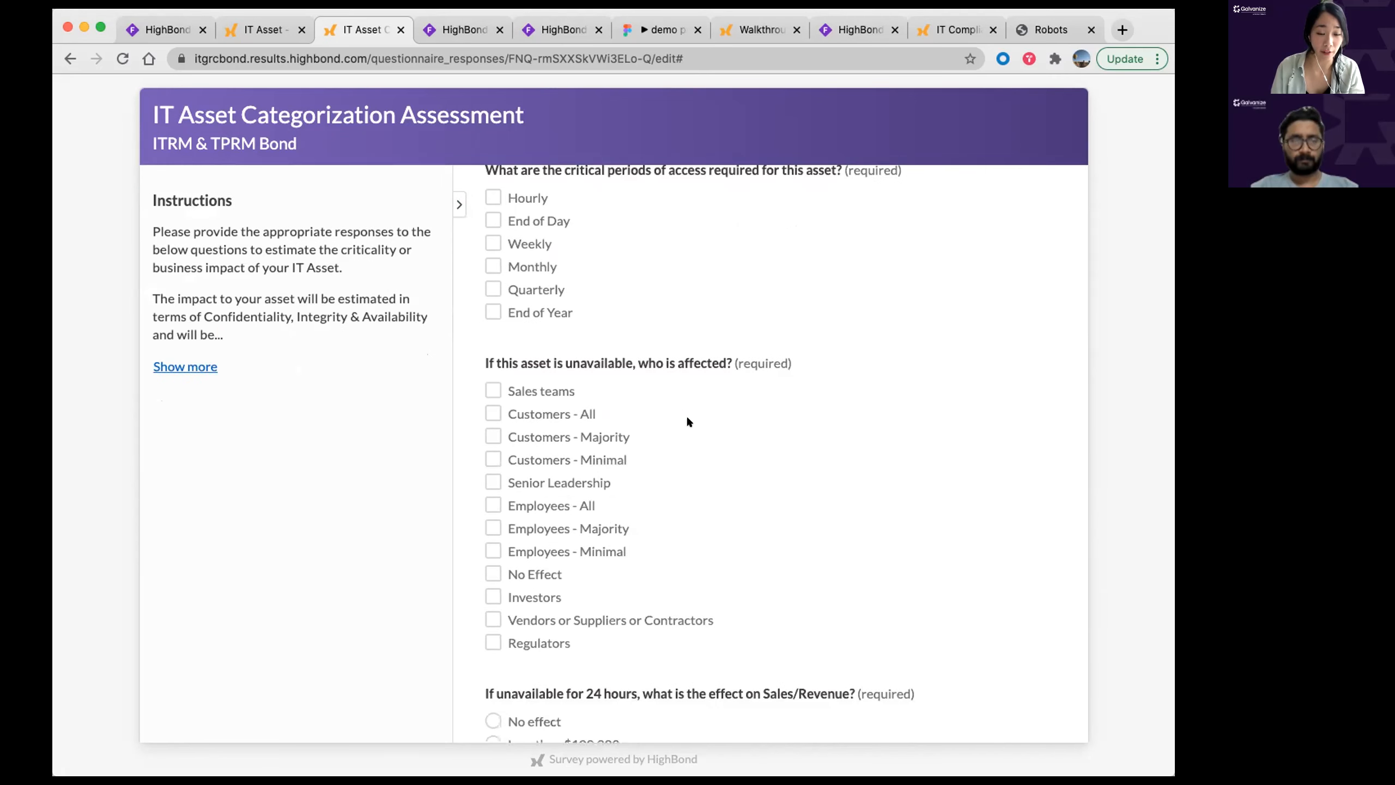
scroll(690, 419, "down", 2)
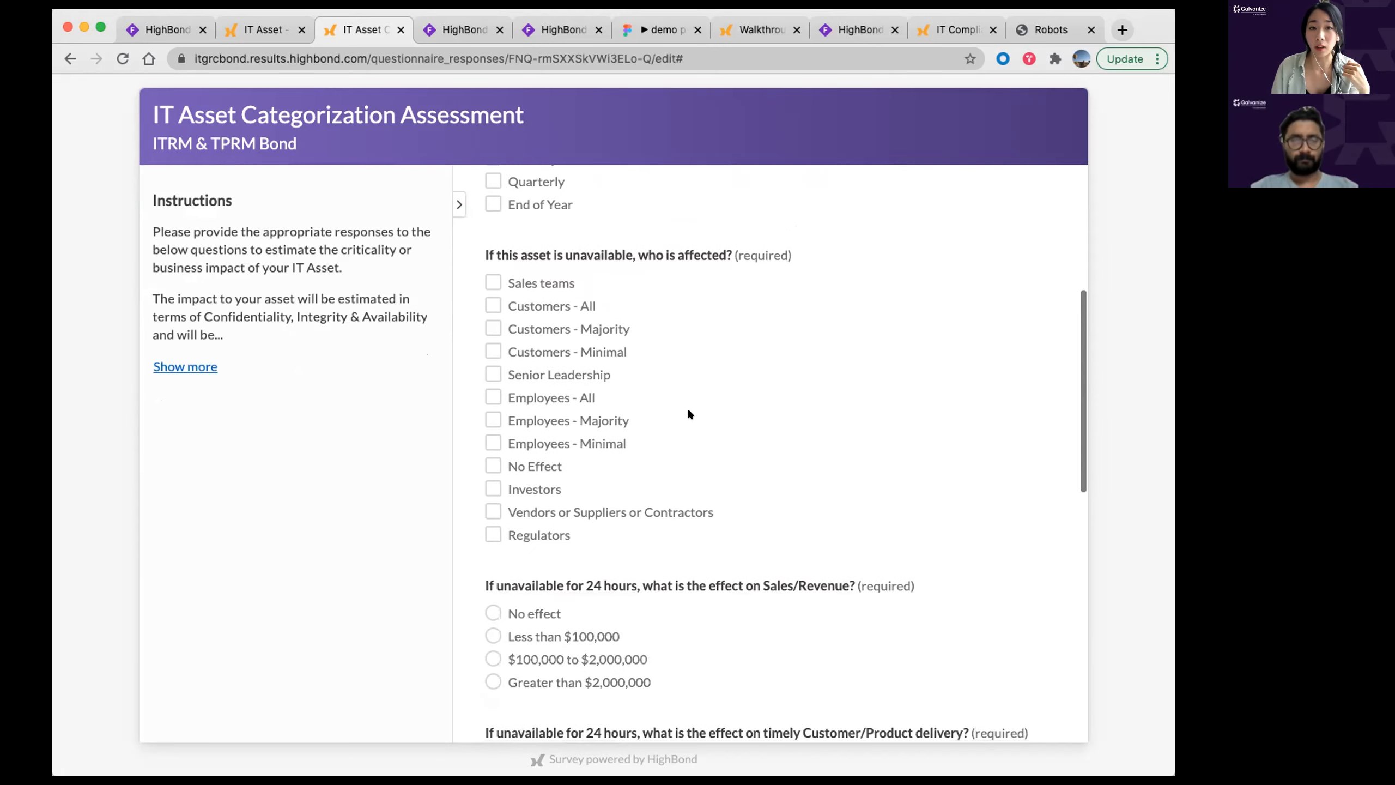
scroll(703, 412, "down", 2)
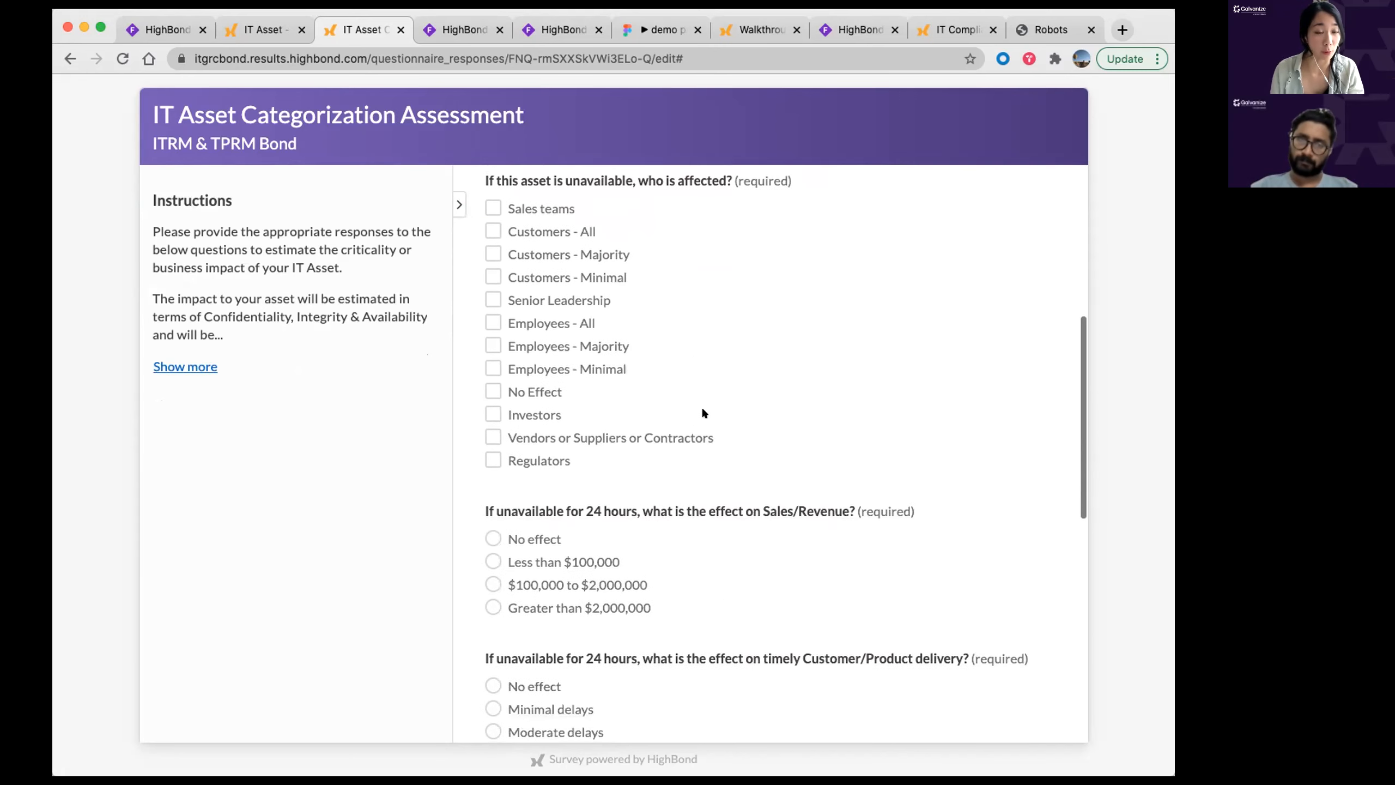
scroll(701, 407, "down", 8)
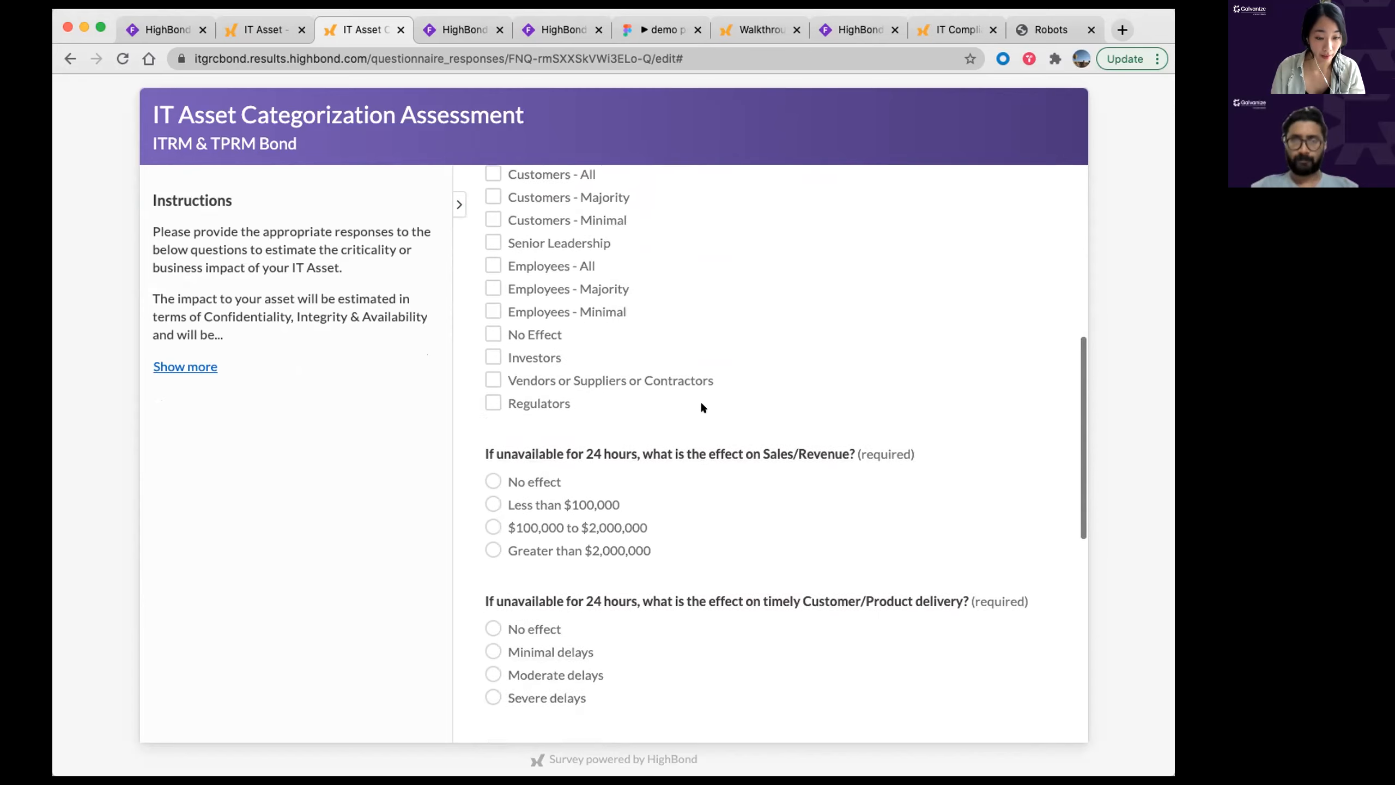
scroll(706, 401, "down", 4)
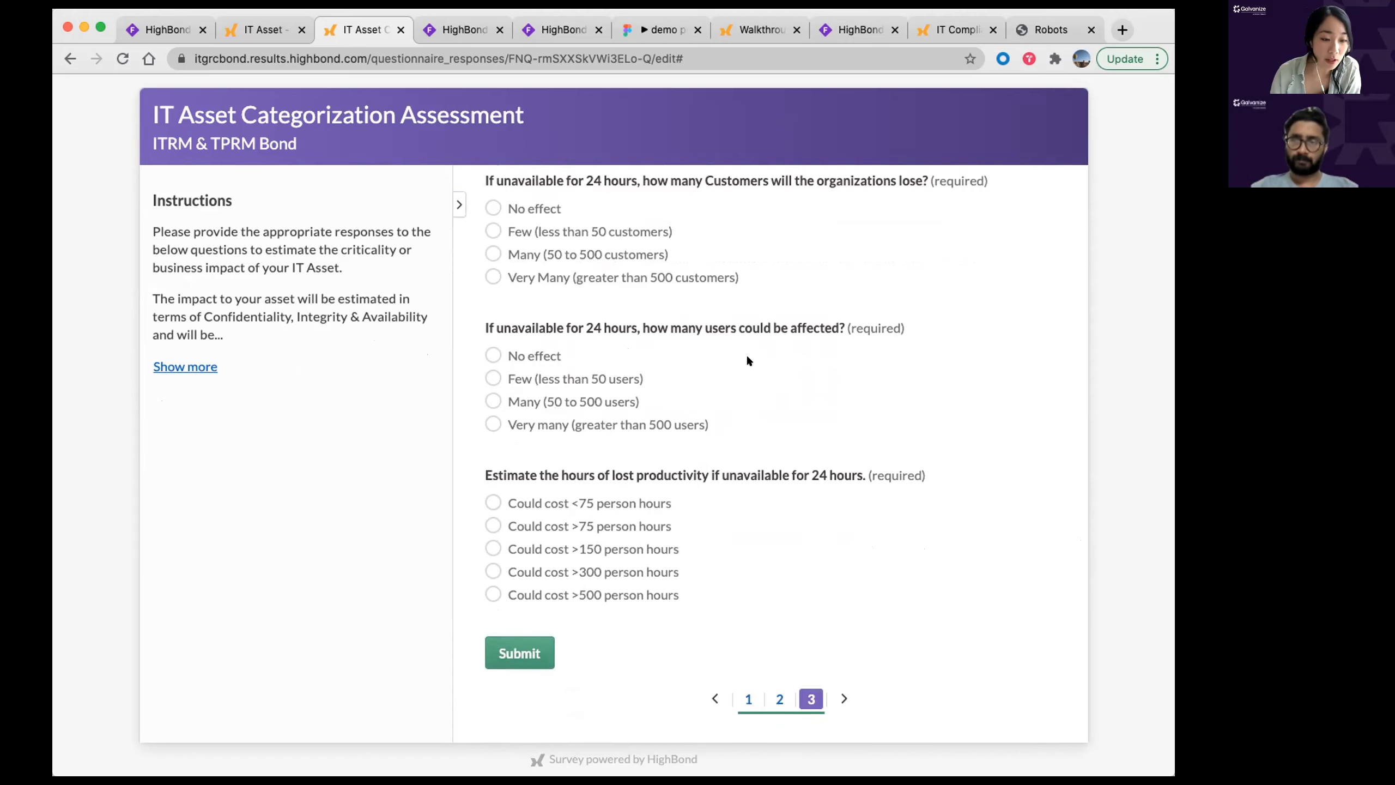
left_click(549, 380)
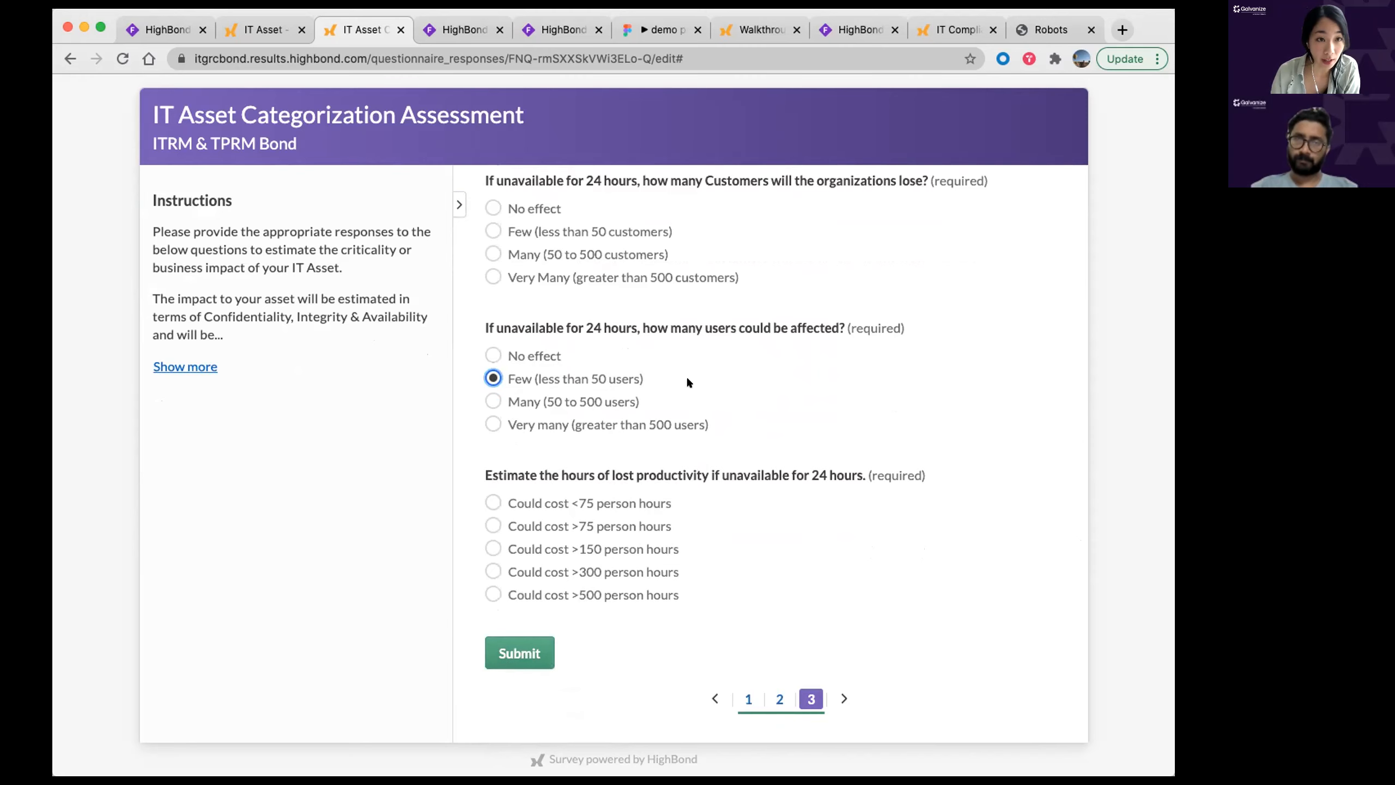
Step: Back on Safari's record, set Confidentiality impact Medium, Integrity Low and Availability Medium
left_click(263, 29)
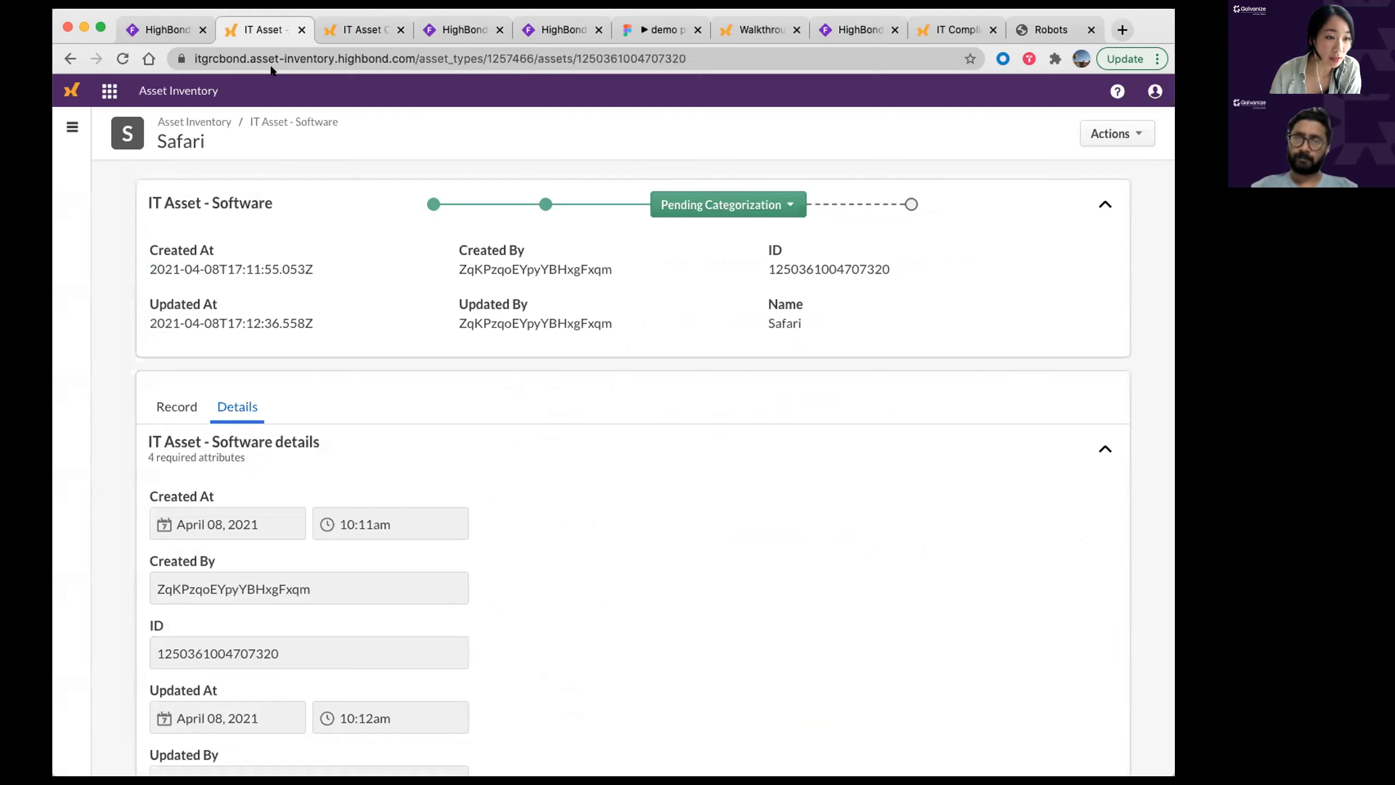
scroll(162, 210, "down", 1)
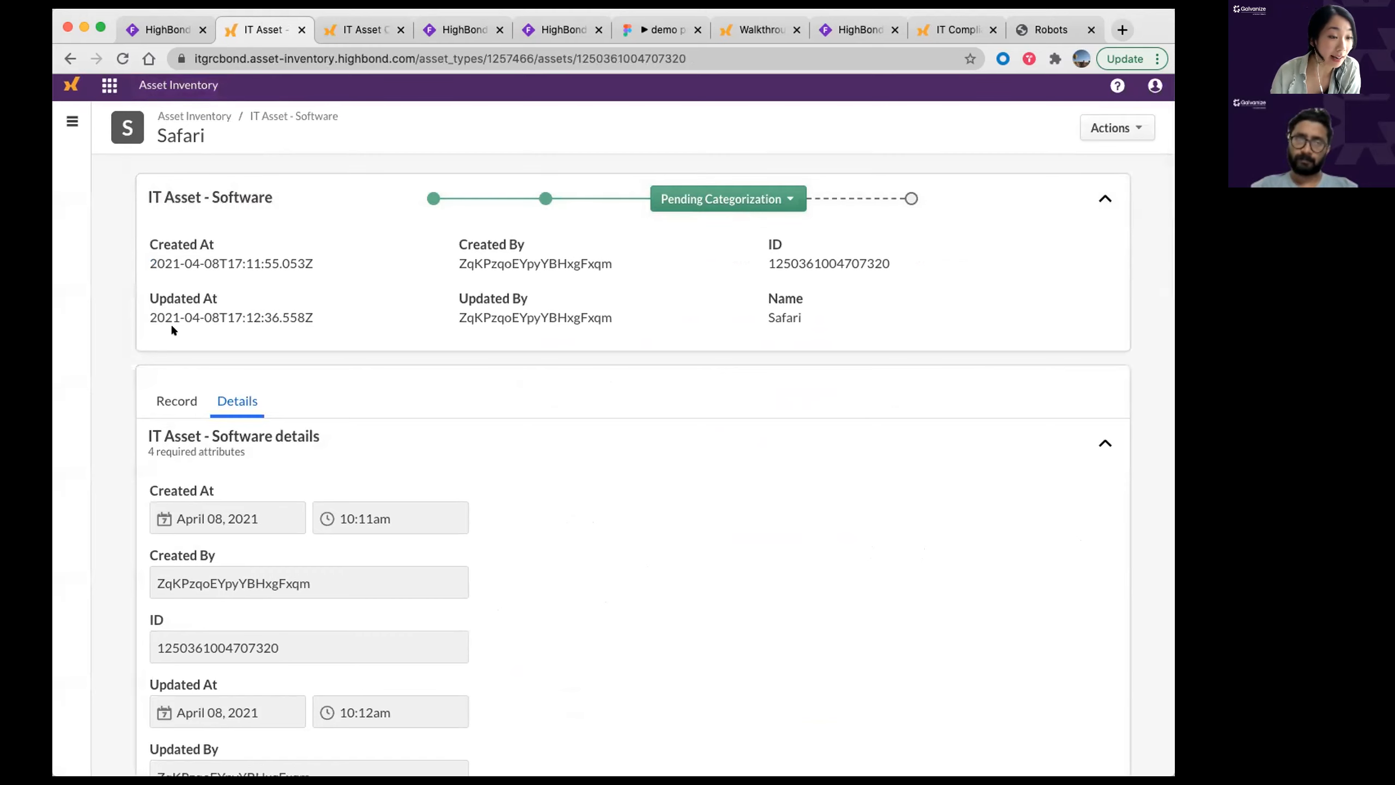
scroll(149, 352, "down", 13)
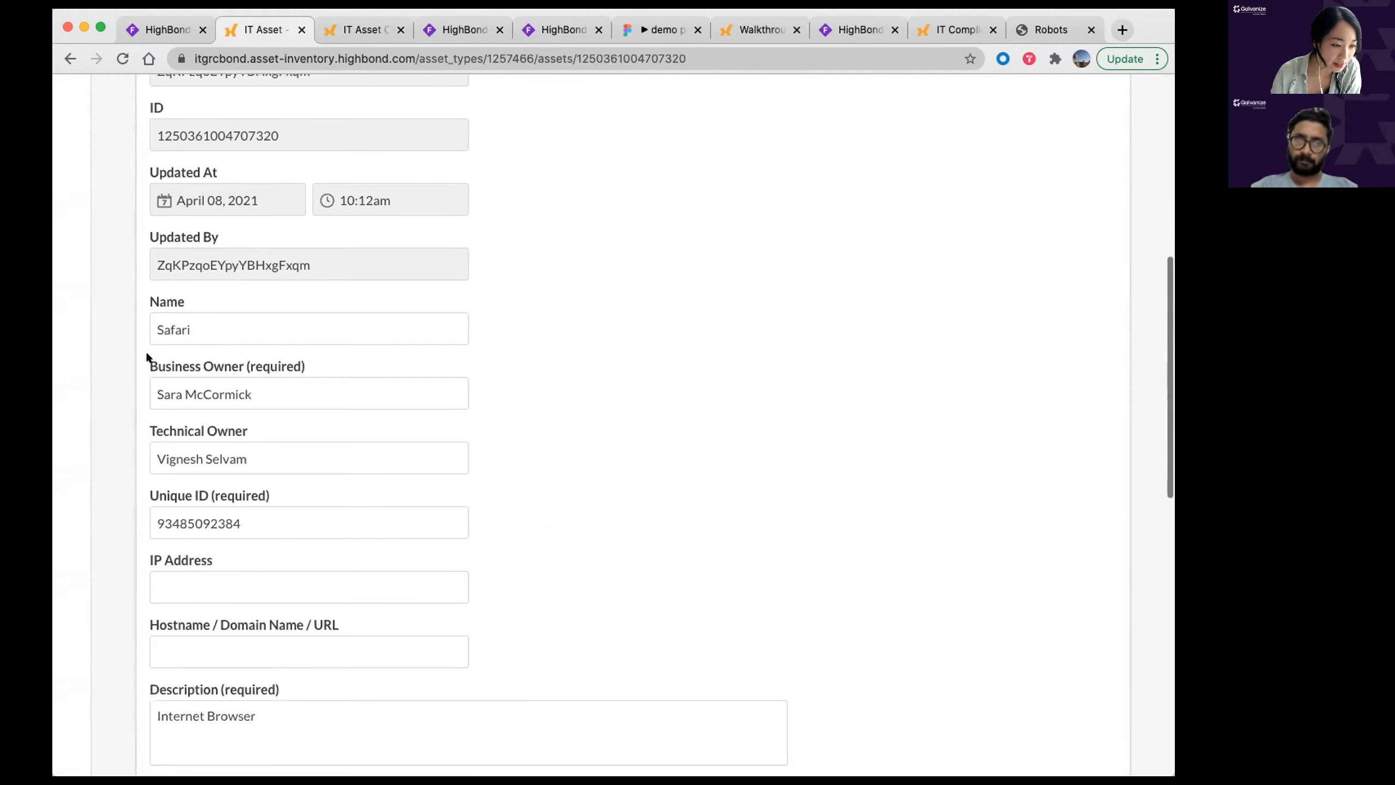
scroll(147, 356, "down", 5)
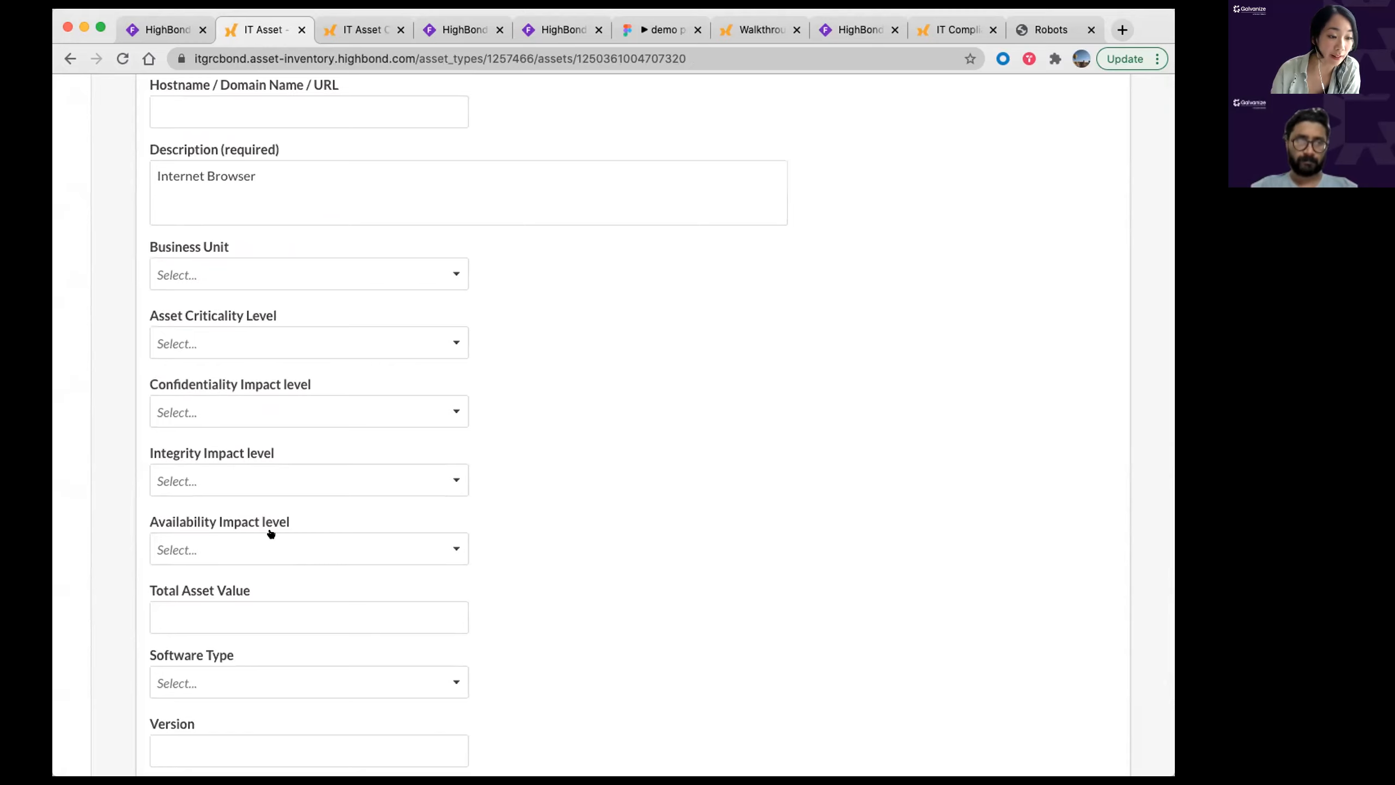
left_click(211, 410)
left_click(205, 508)
left_click(206, 480)
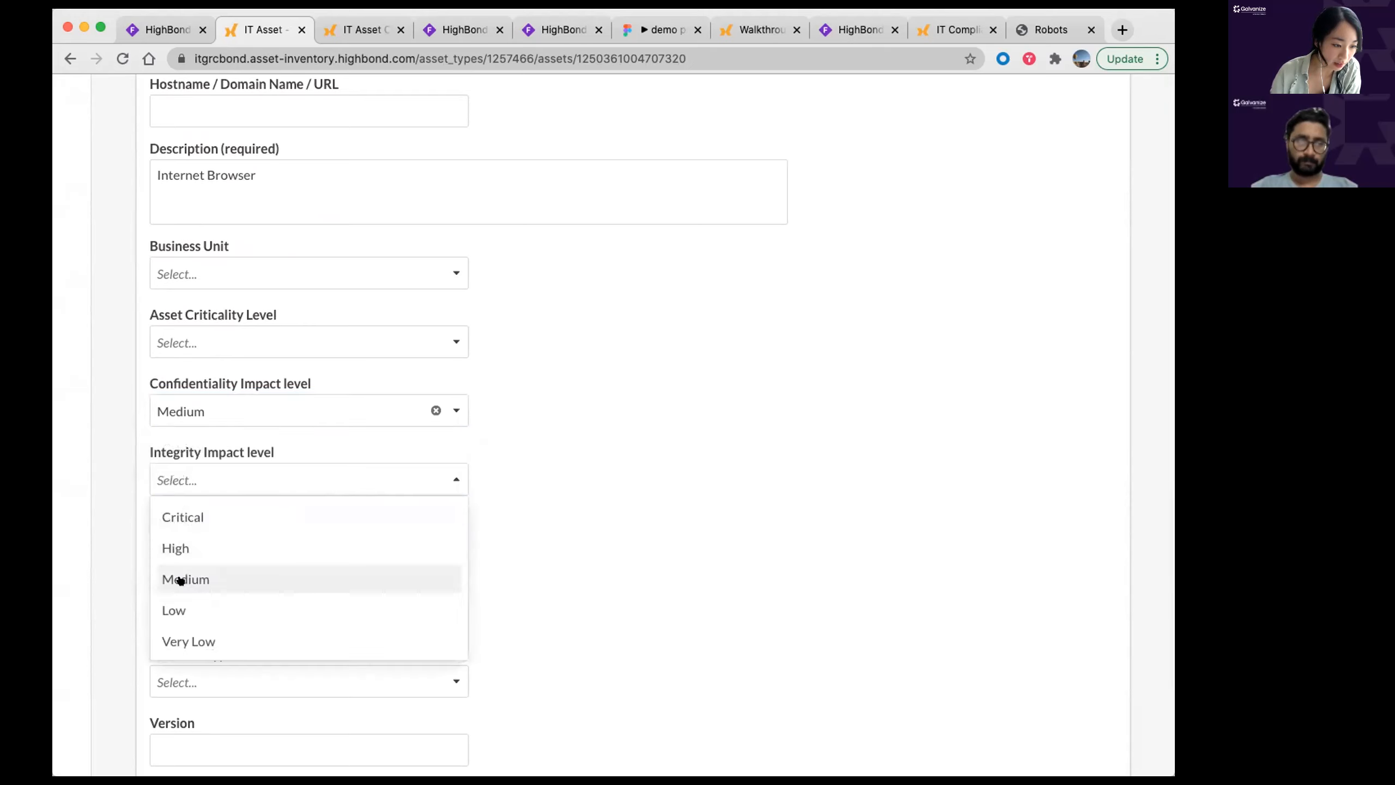
left_click(186, 610)
left_click(208, 551)
left_click(195, 654)
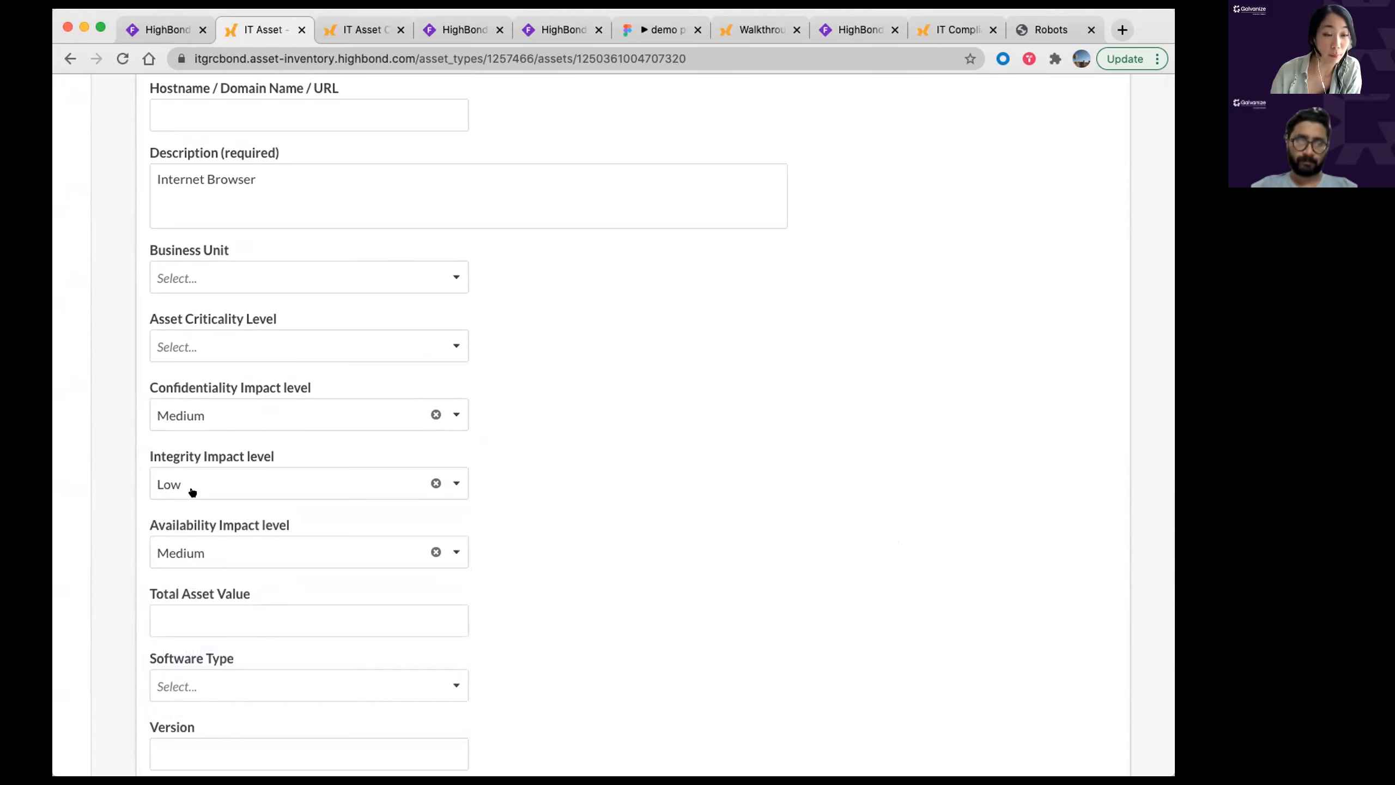
scroll(487, 523, "up", 4)
scroll(488, 526, "up", 15)
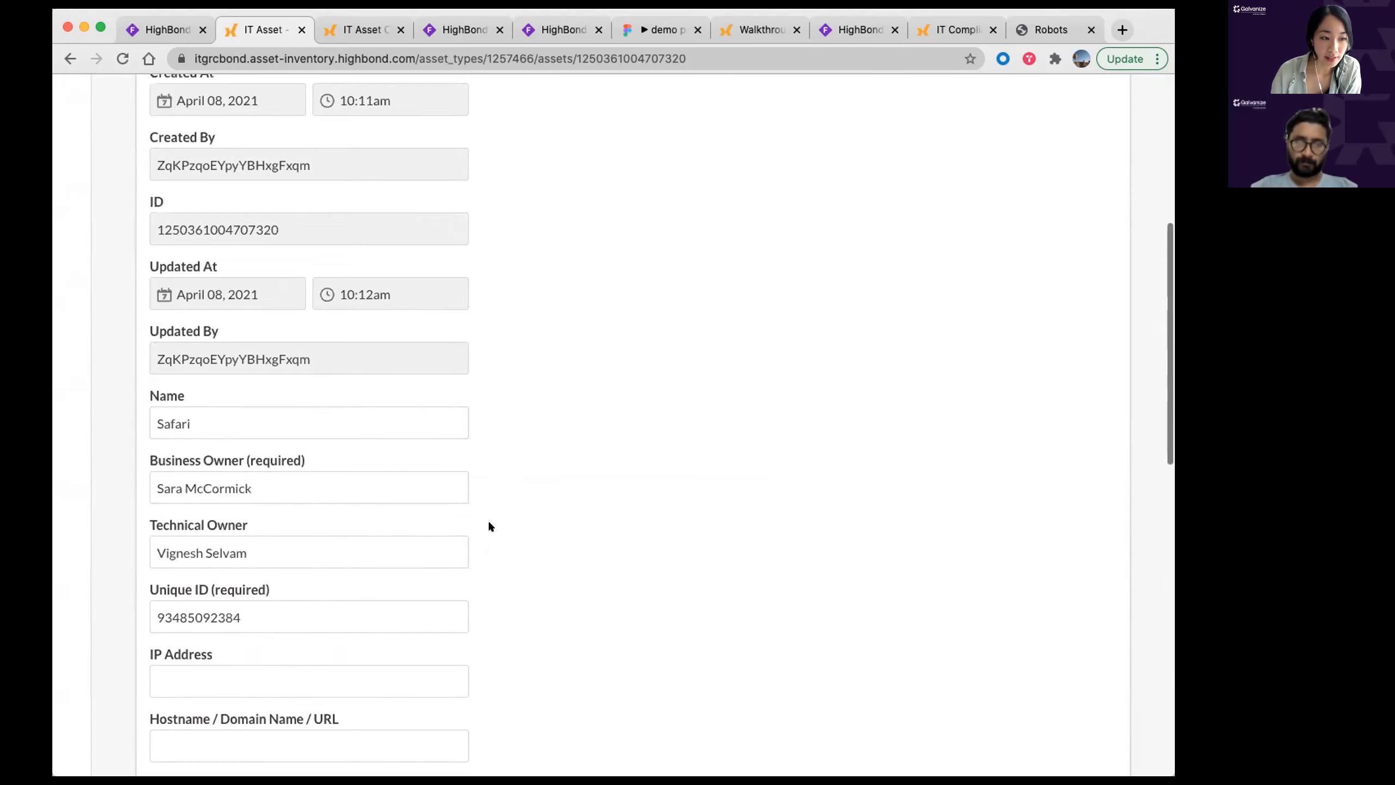
Step: Check the Pending Categorization workflow actions without choosing one, then locate the Asset Criticality Level field
left_click(791, 205)
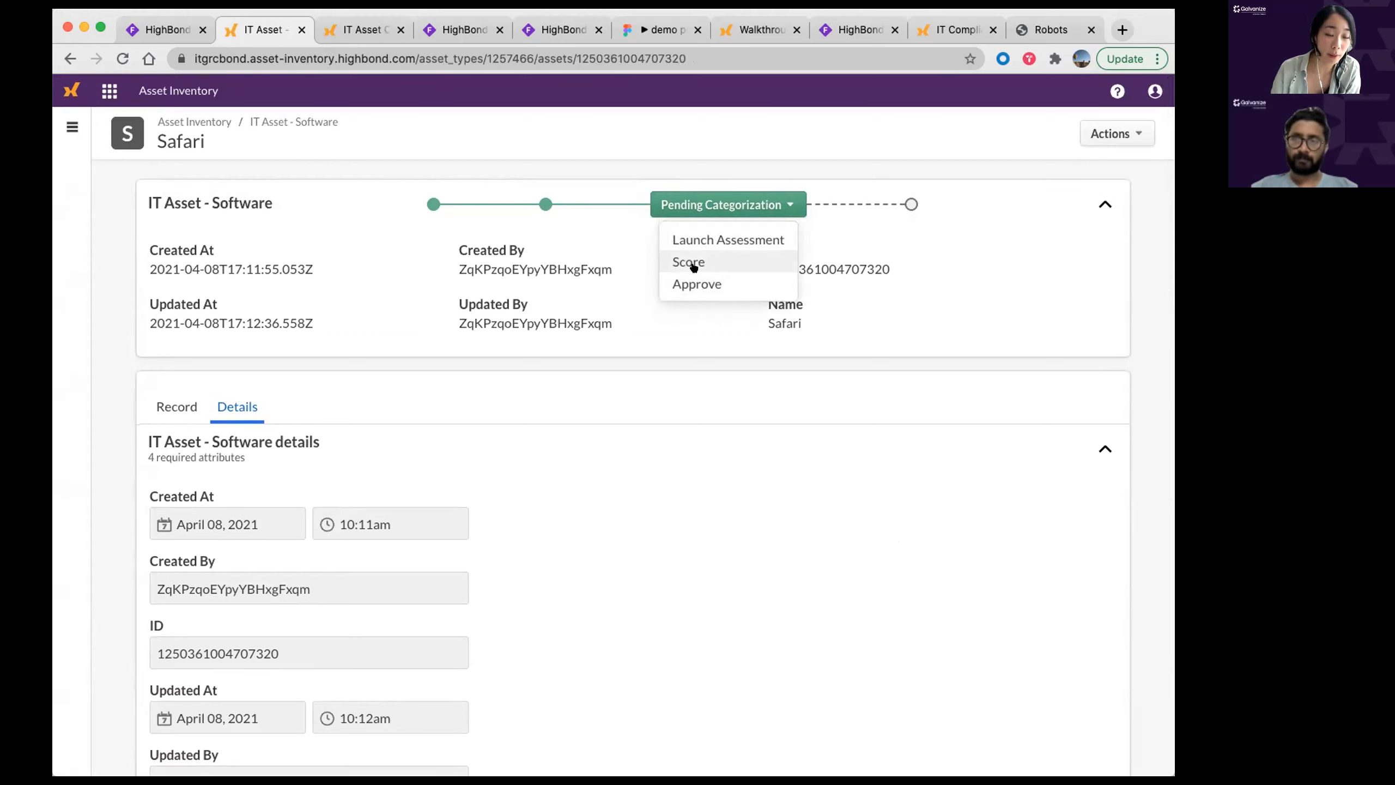
left_click(676, 366)
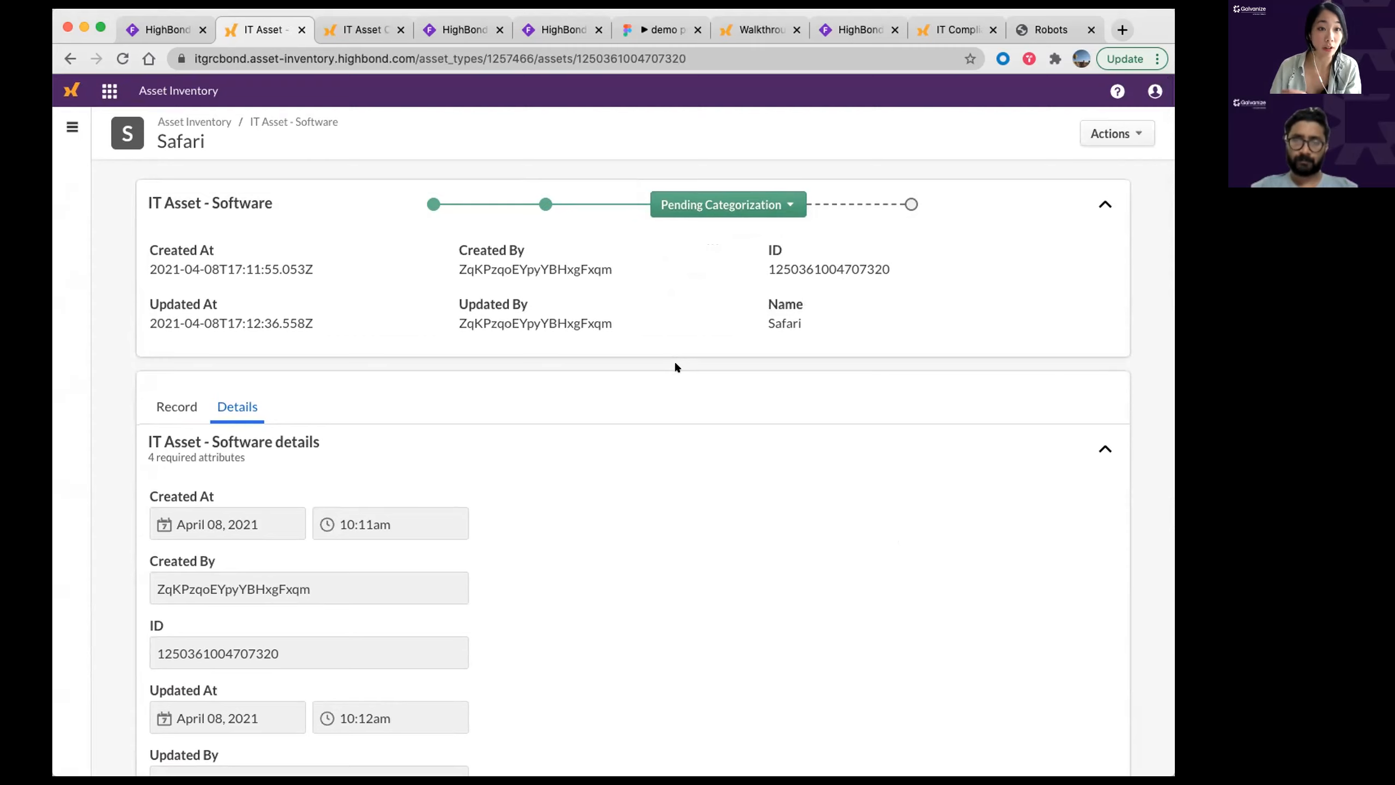
scroll(634, 363, "down", 6)
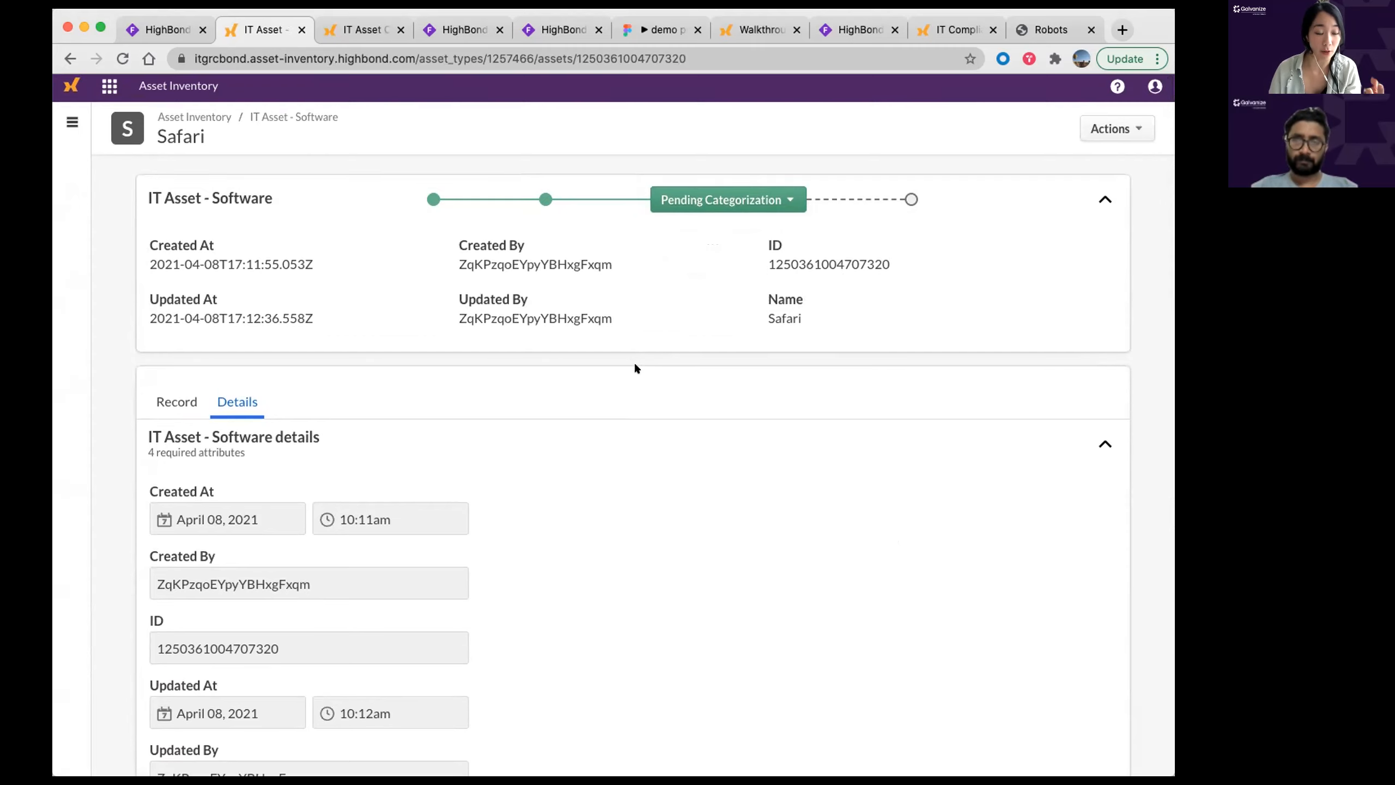
scroll(630, 368, "down", 12)
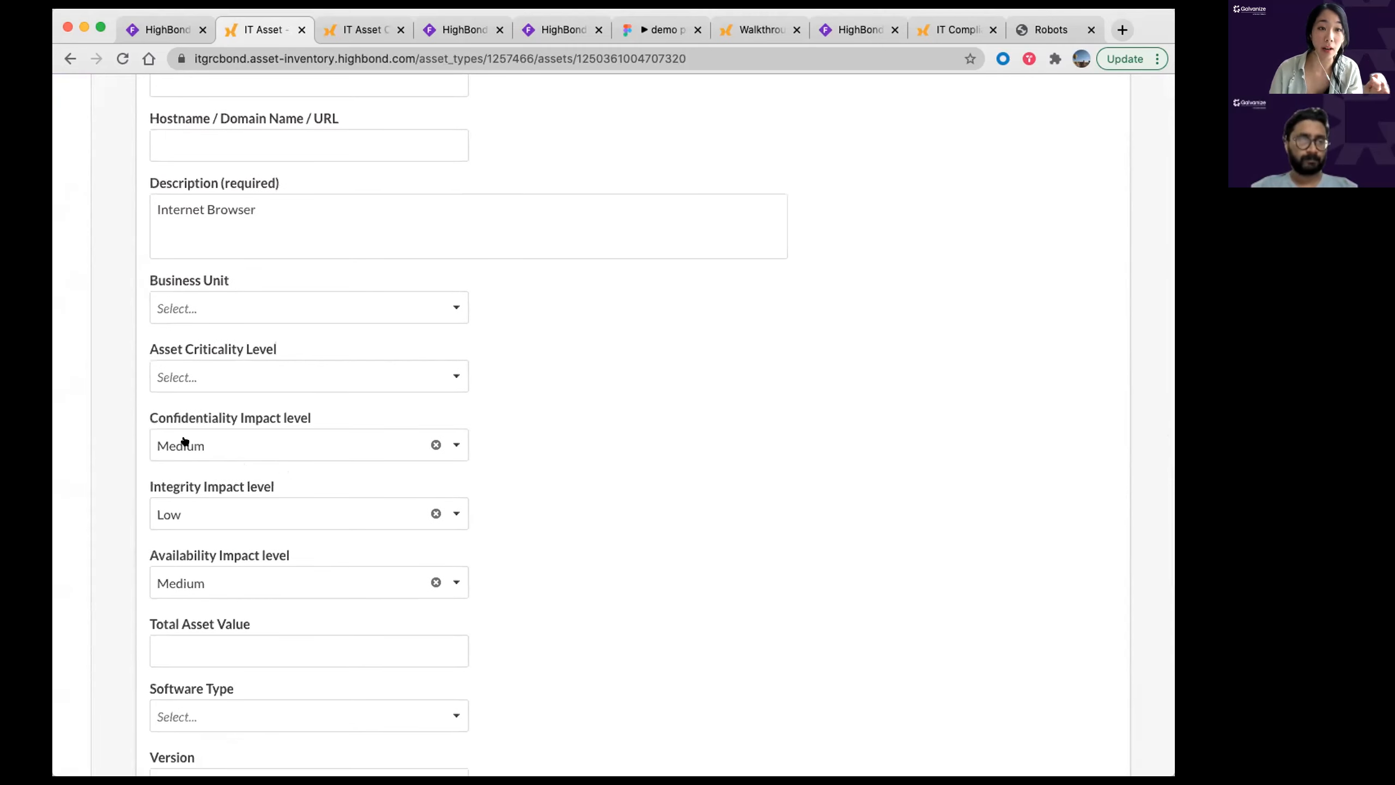
scroll(187, 440, "up", 1)
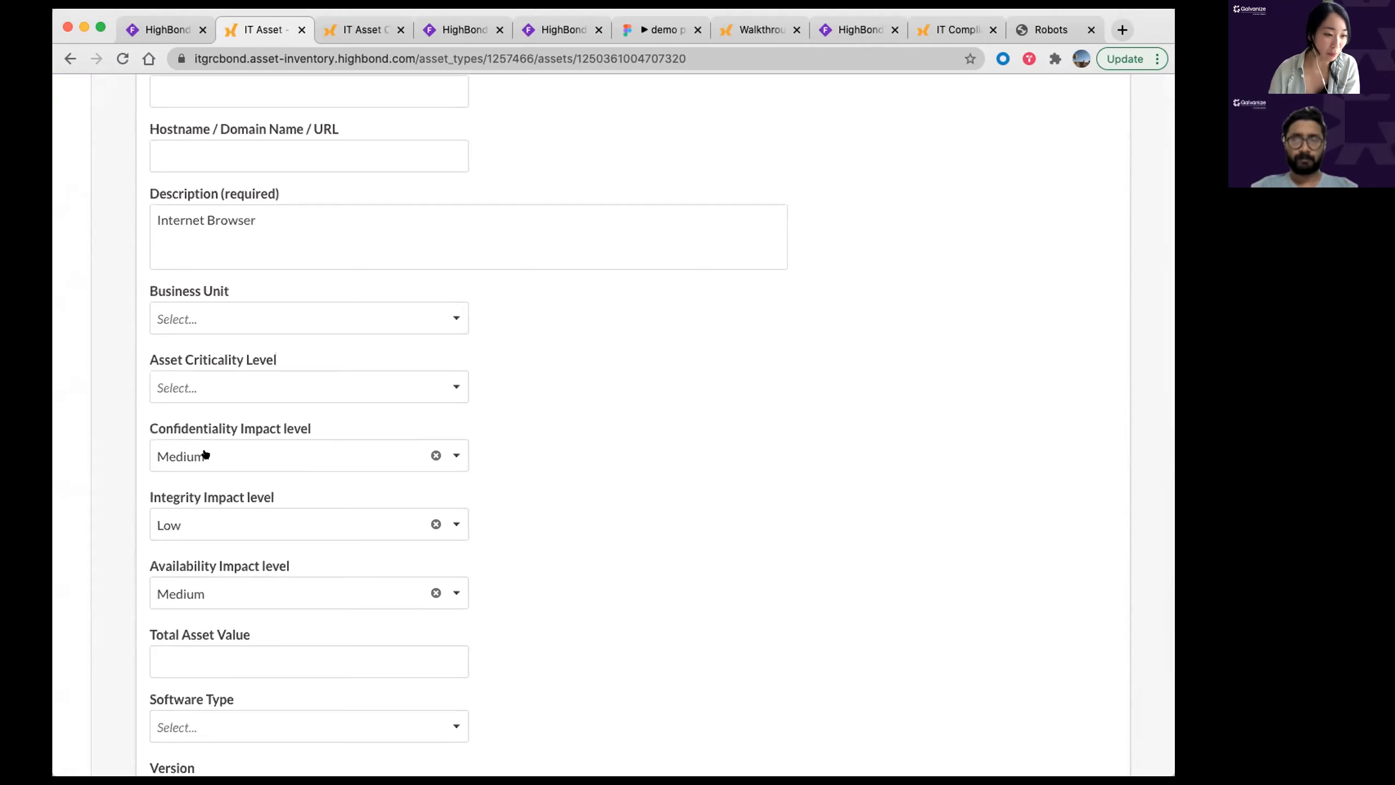
left_click_drag(148, 360, 277, 358)
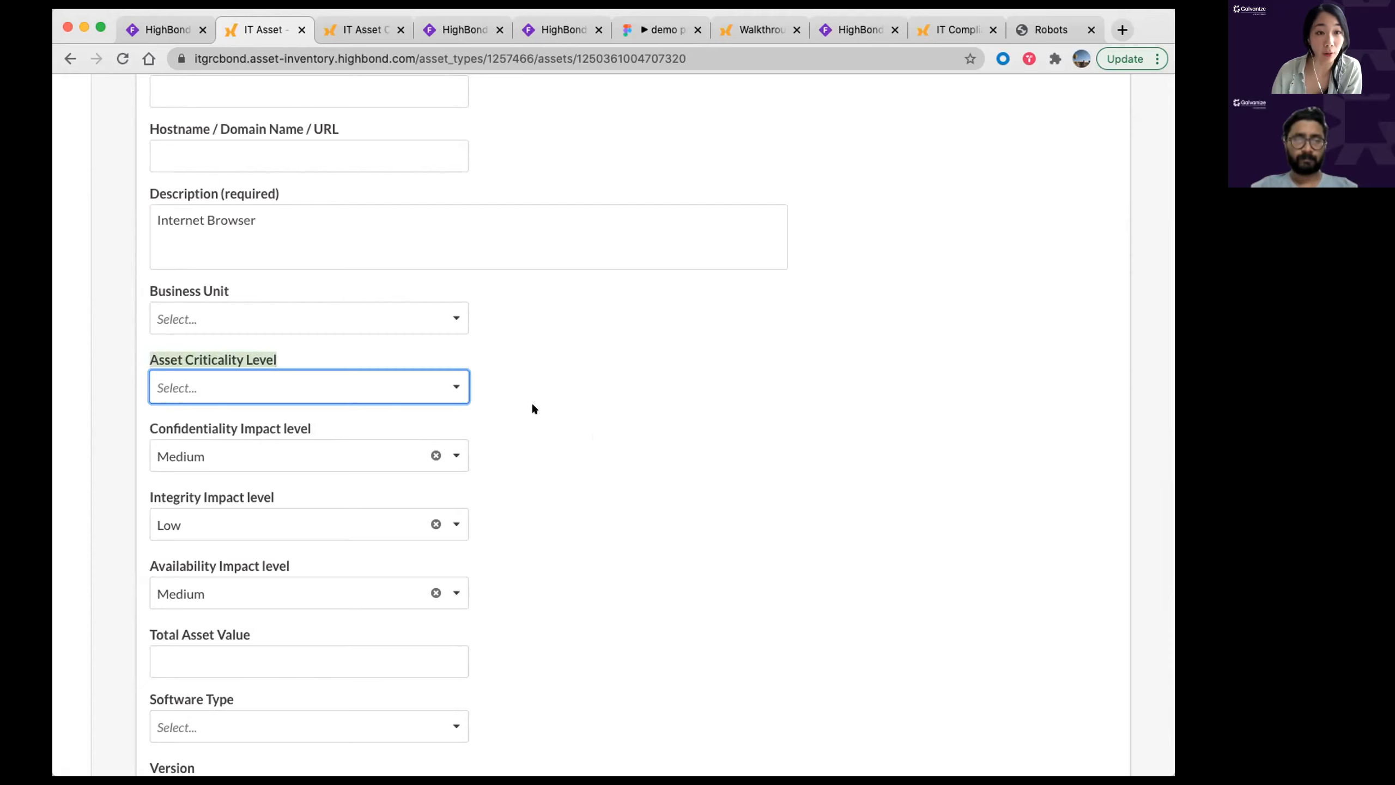
scroll(524, 402, "down", 1)
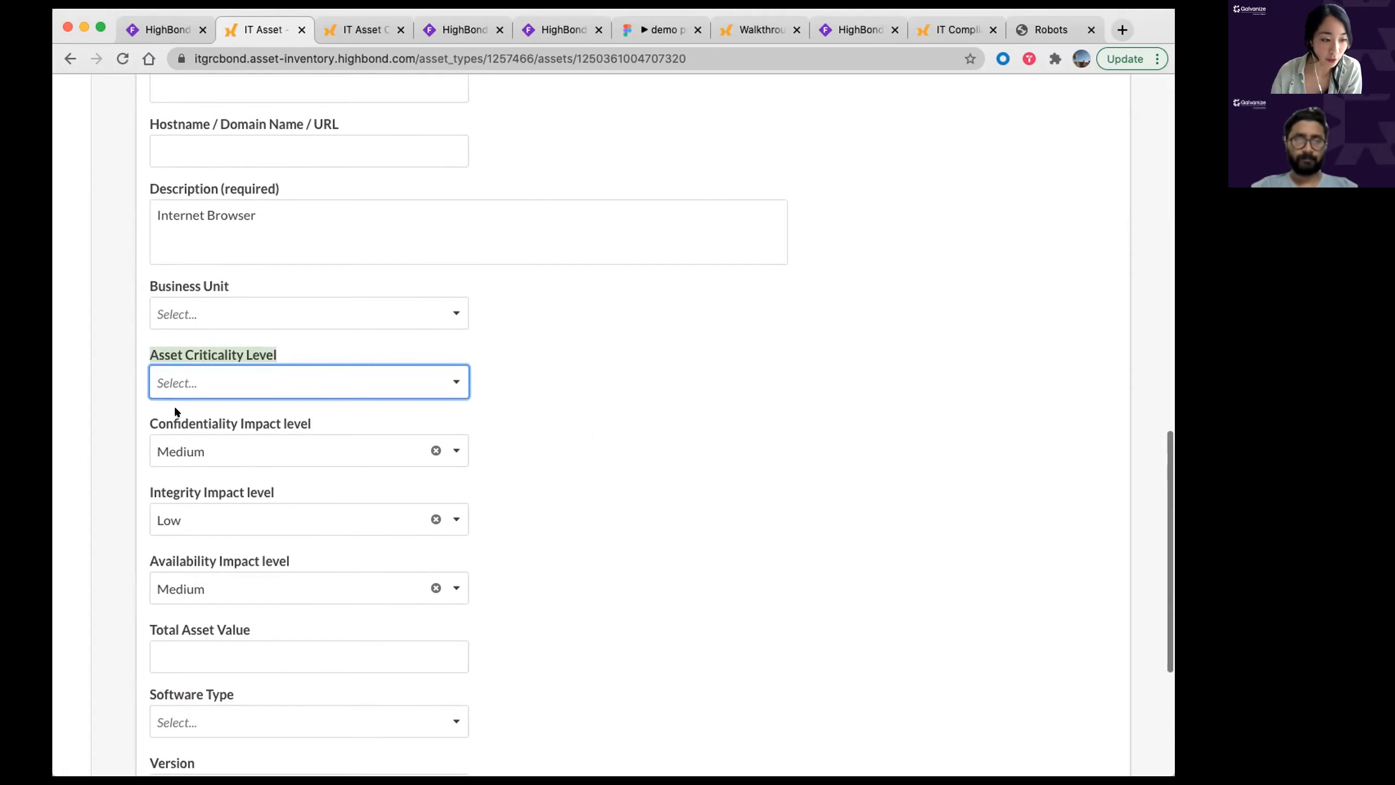
Step: Set Asset Criticality Level to Medium and save the record with its impact ratings
left_click(233, 385)
left_click(196, 479)
left_click(766, 553)
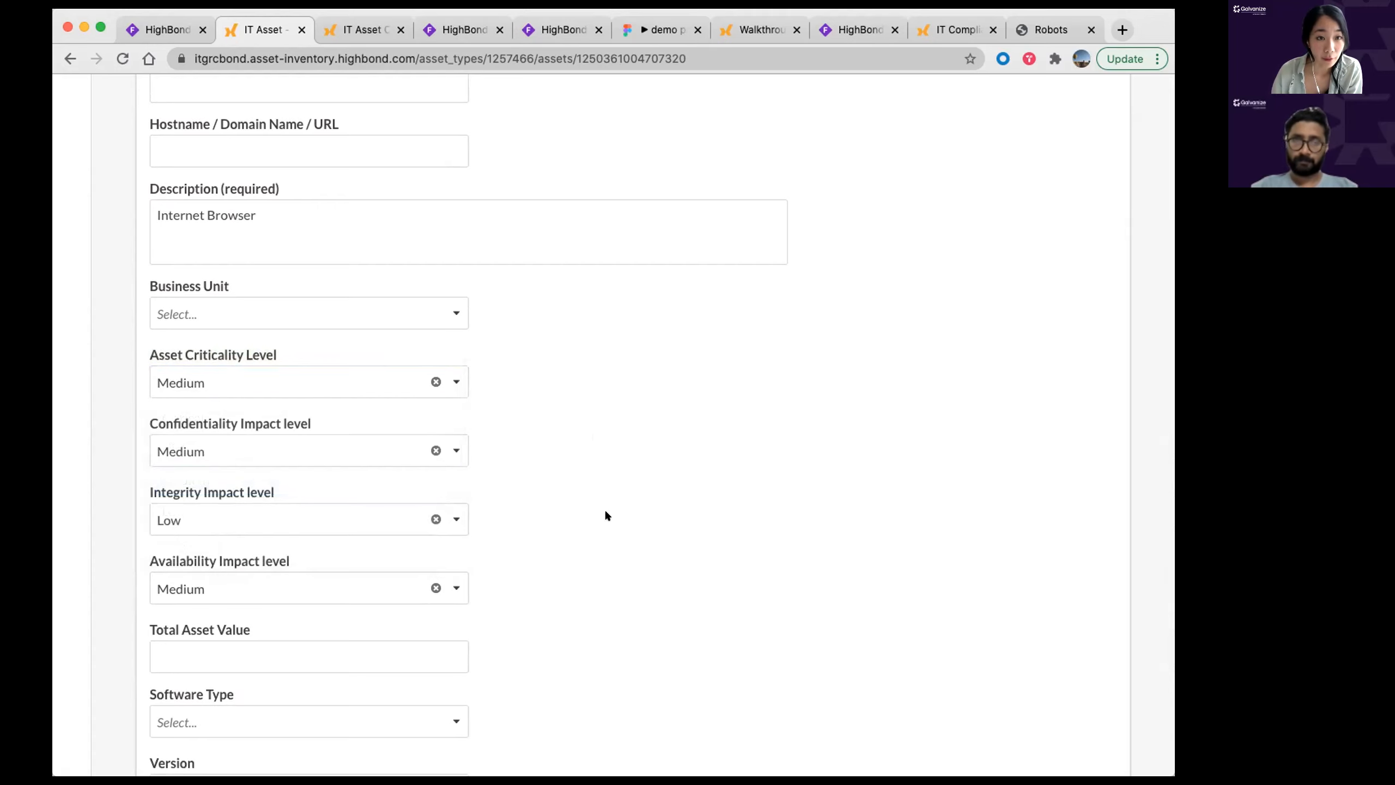
scroll(499, 394, "down", 5)
left_click(187, 739)
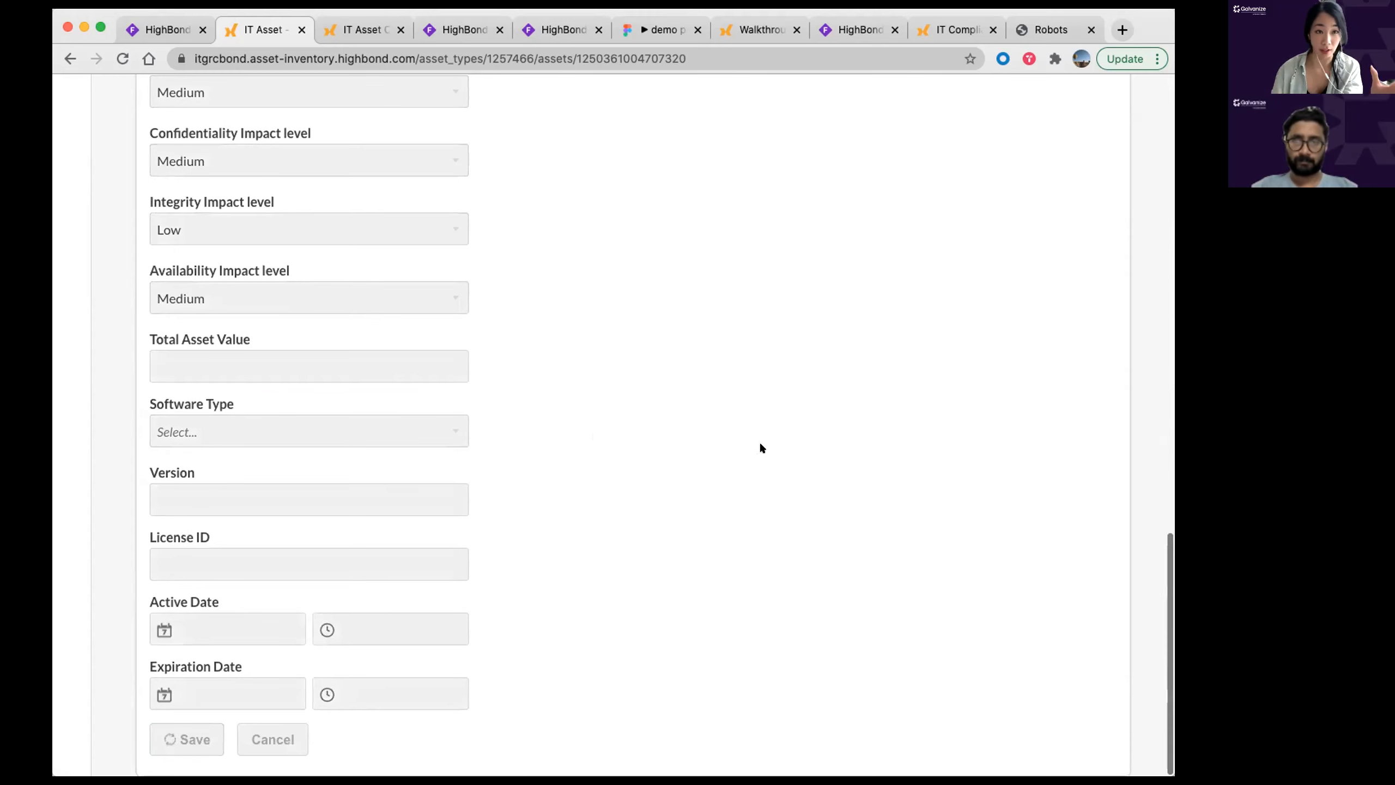
left_click(863, 109)
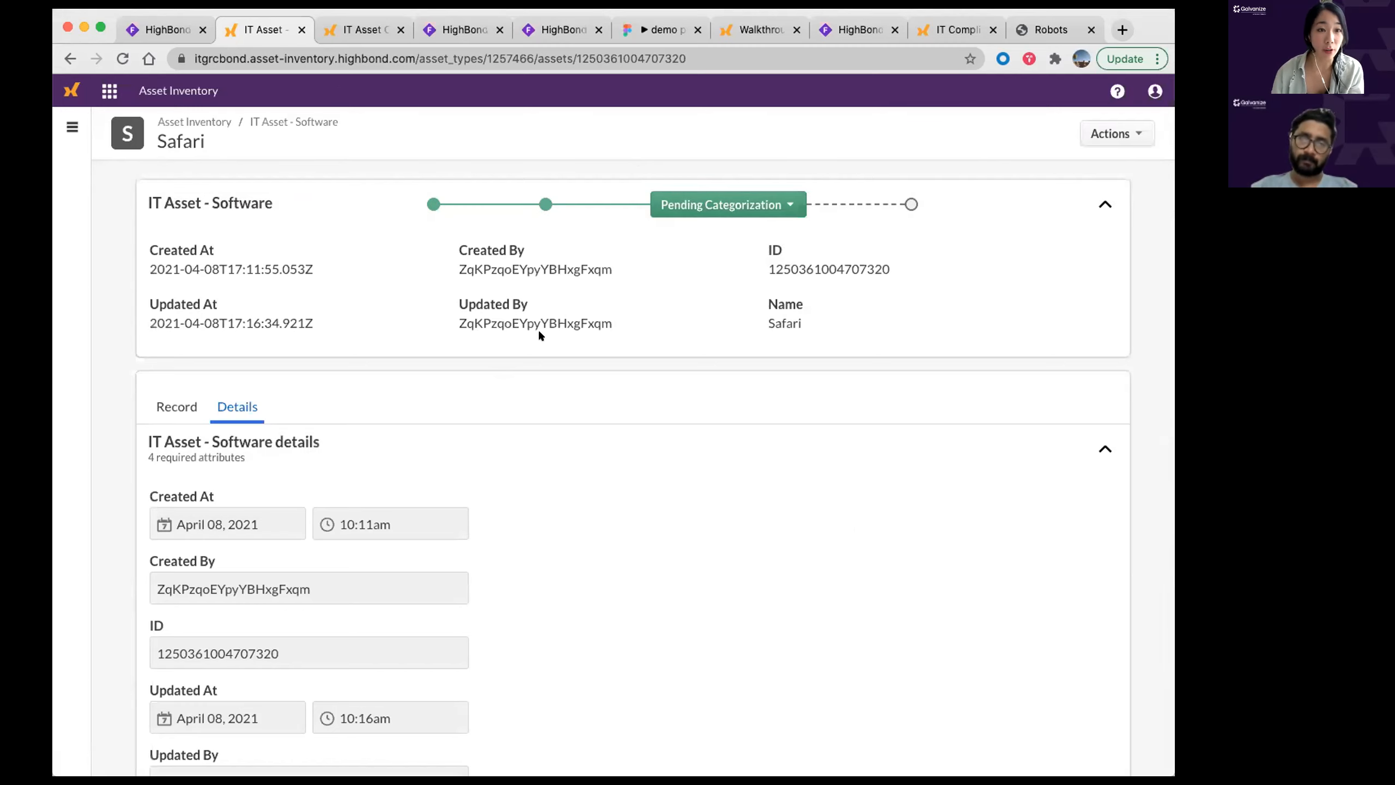
Step: Approve Safari to Categorized, then choose Reassess Criticality to return it to Pending Categorization
left_click(719, 204)
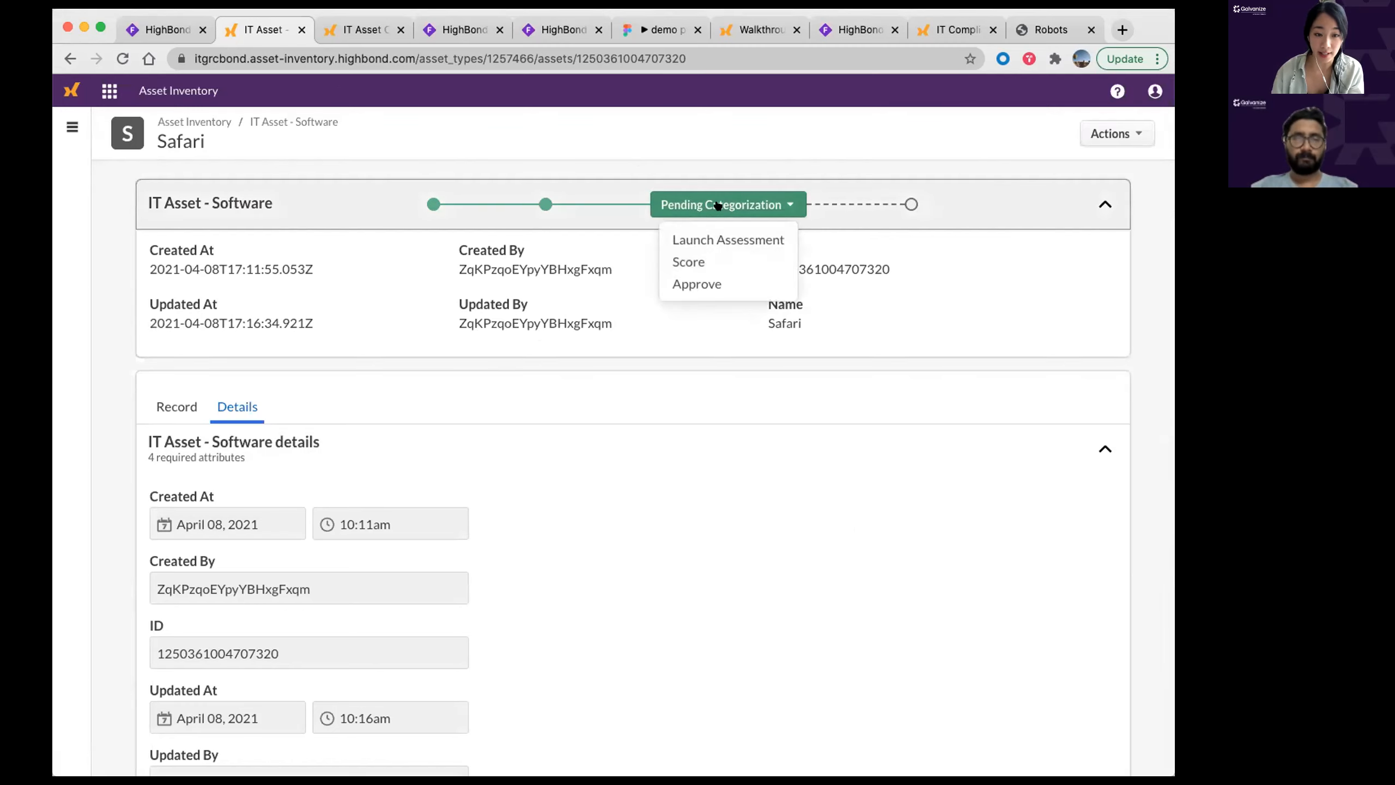
left_click(709, 284)
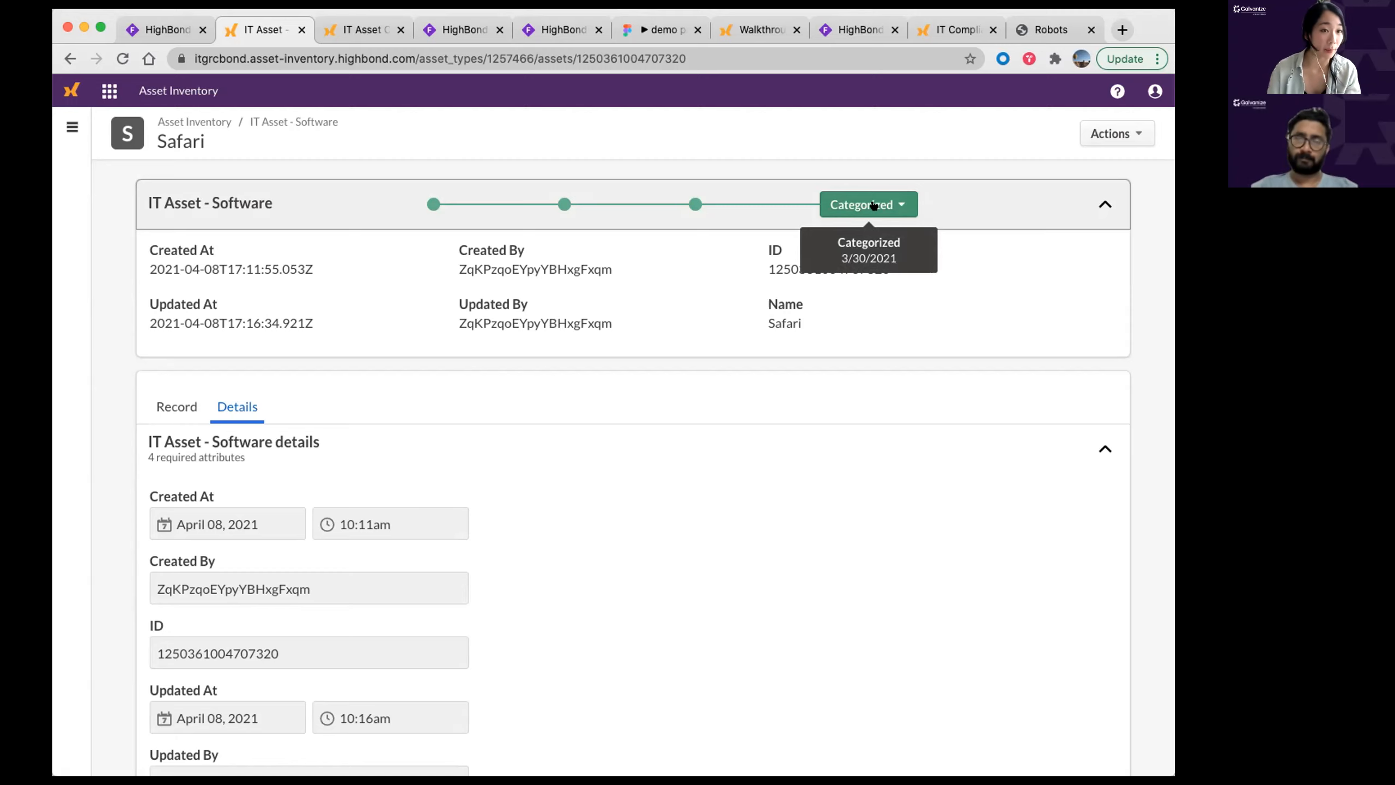
left_click(873, 204)
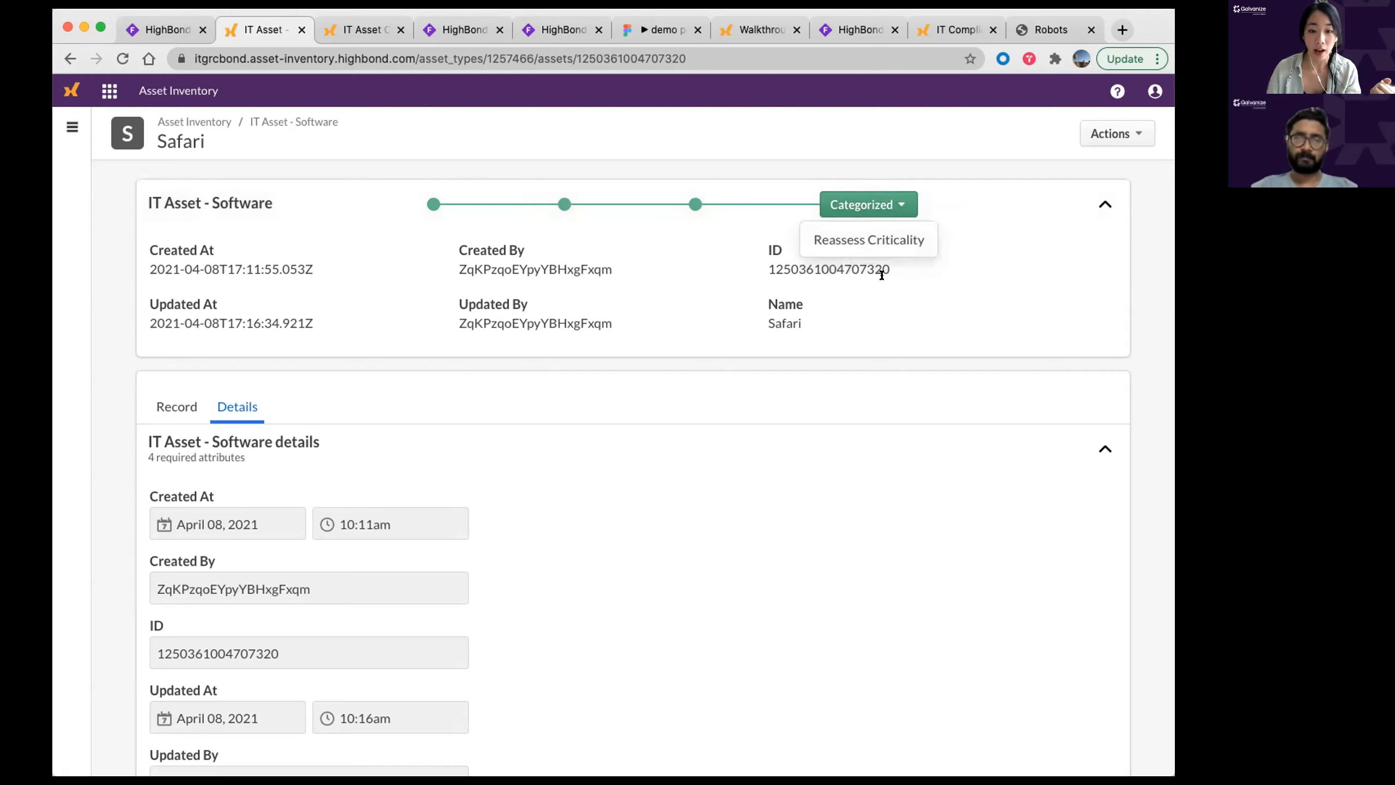
left_click(870, 240)
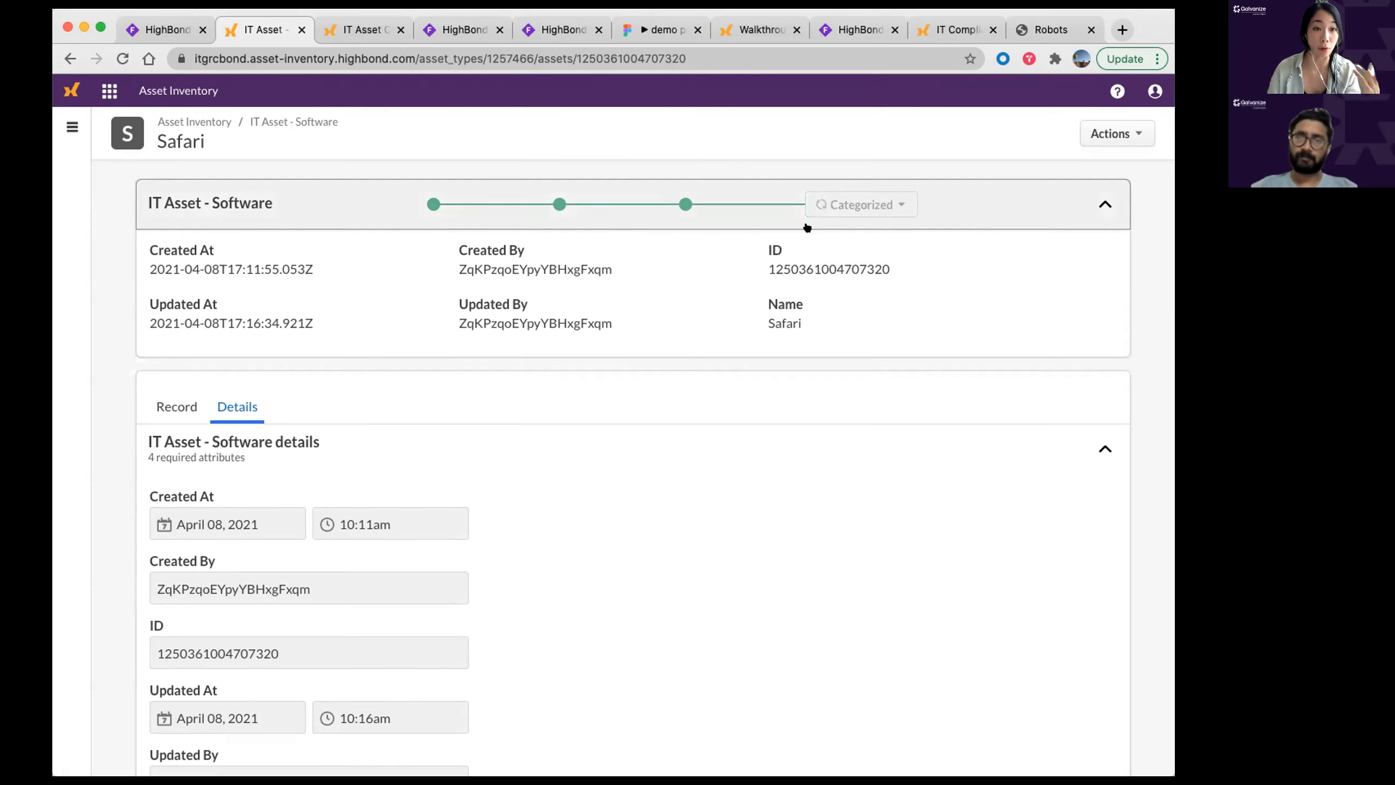
scroll(786, 303, "down", 1)
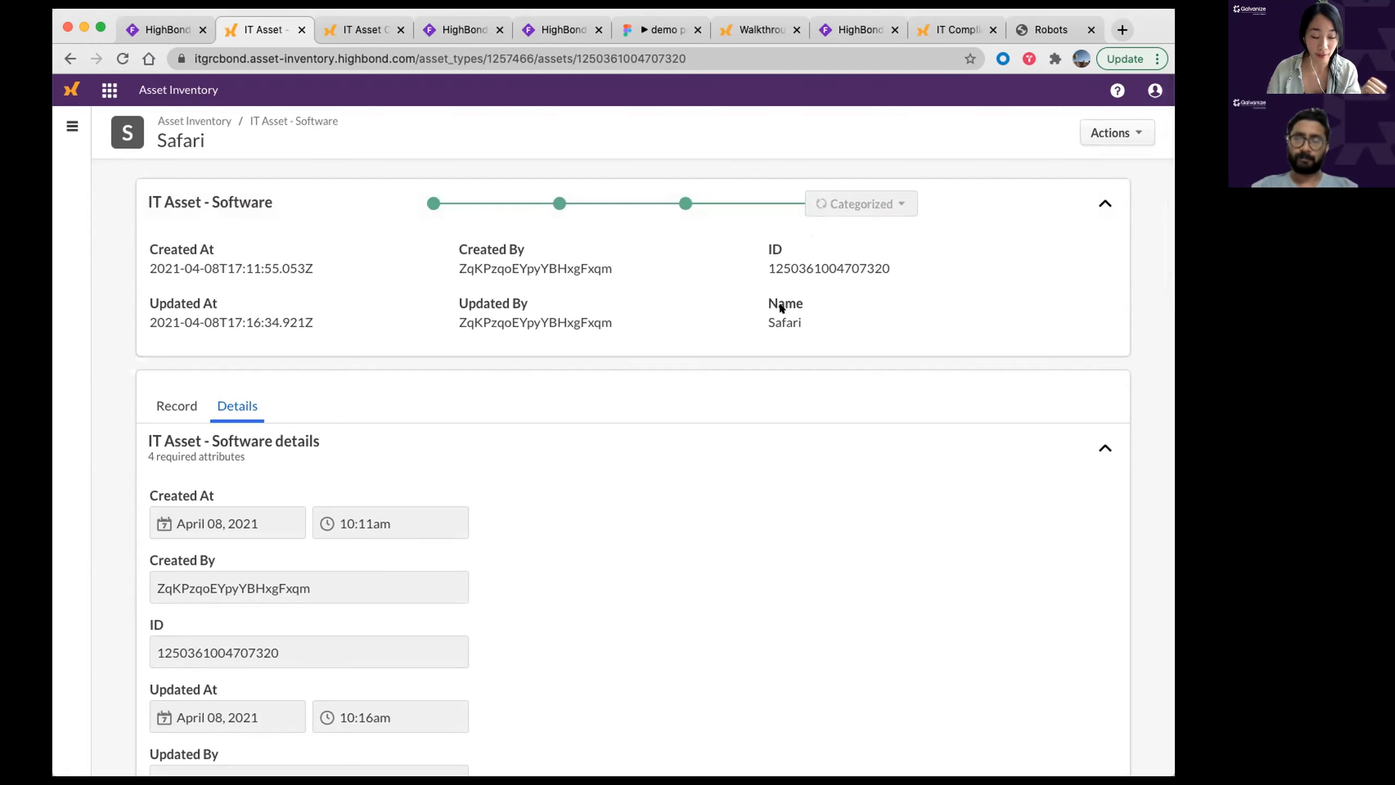
scroll(696, 121, "up", 1)
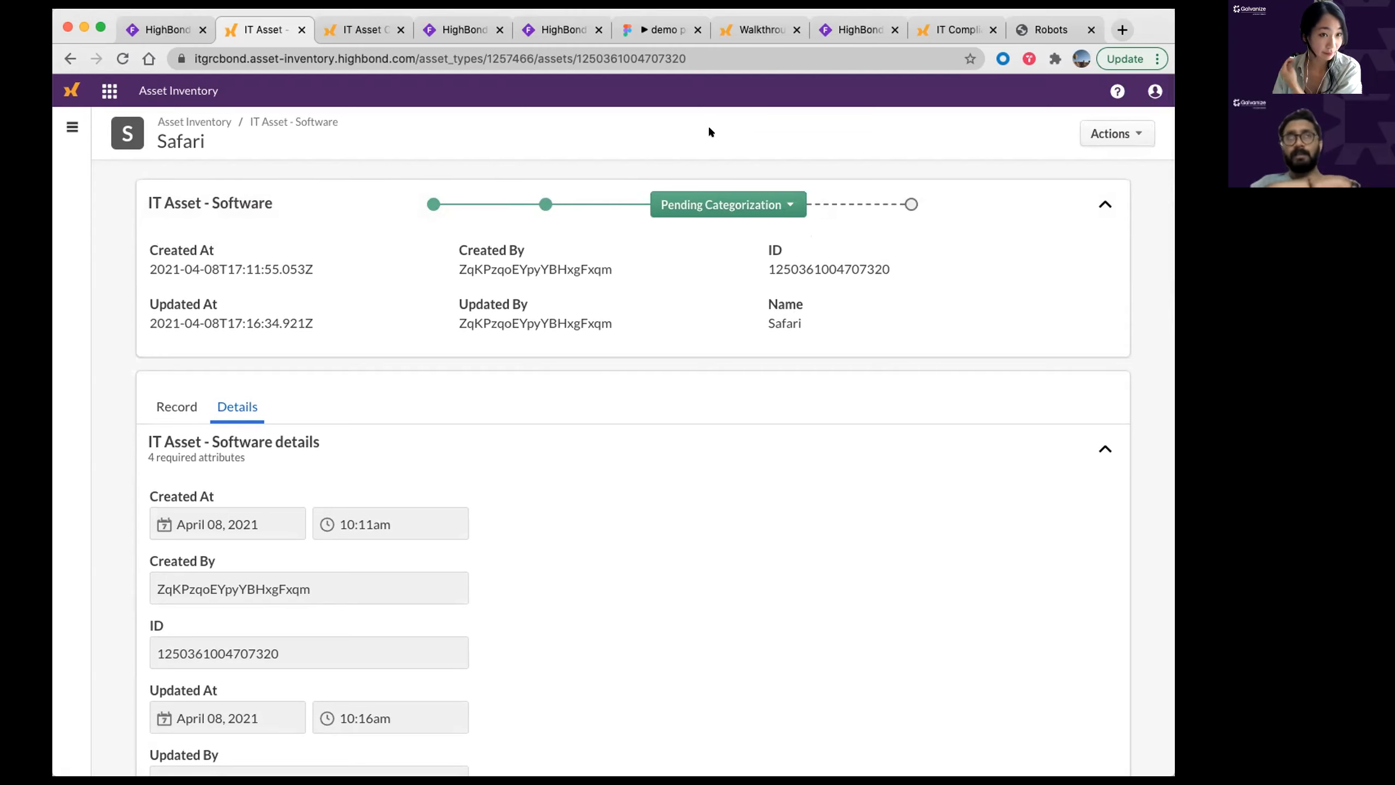
Step: Review Safari's details form, noting the required Description field, then switch to the HighBond Methodology B diagram
scroll(709, 131, "down", 1)
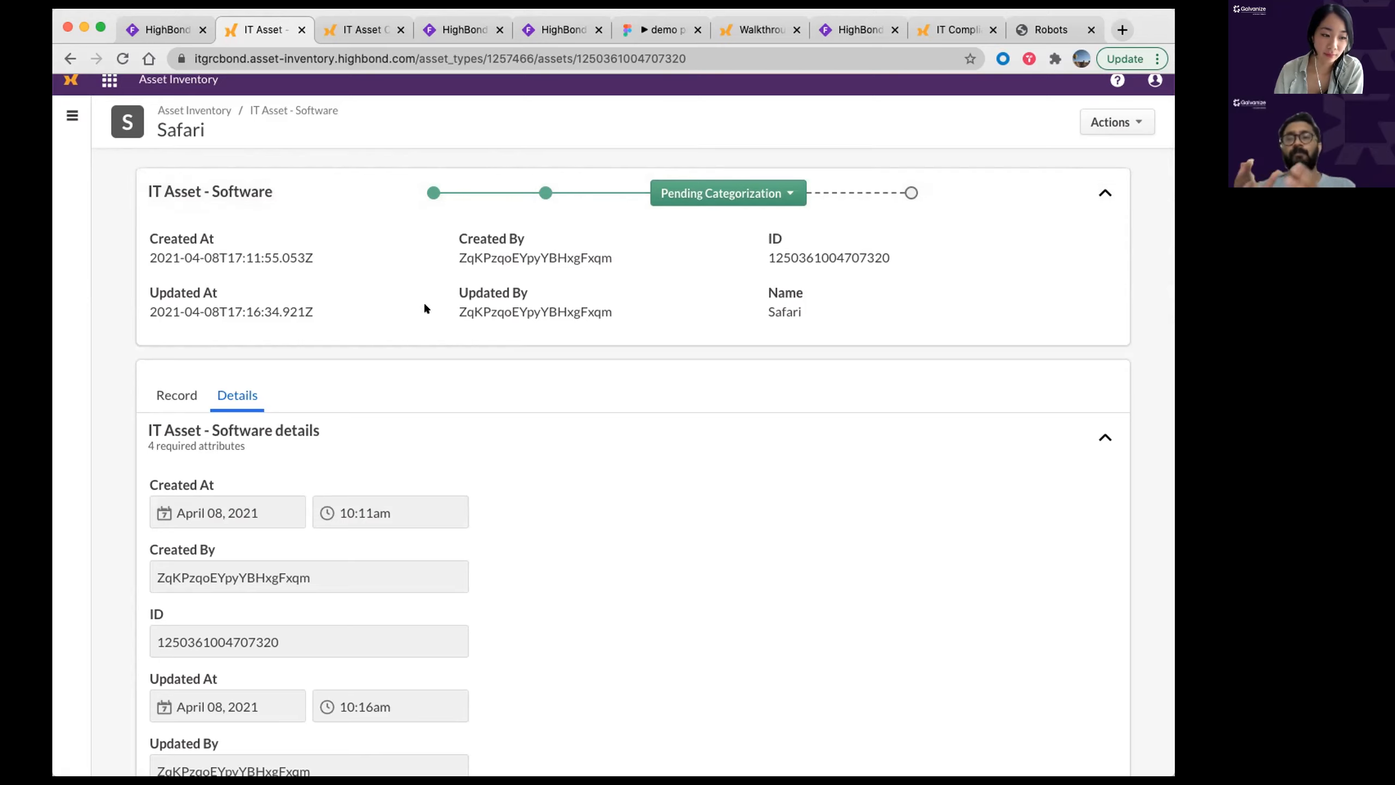
scroll(424, 301, "down", 10)
scroll(426, 302, "down", 8)
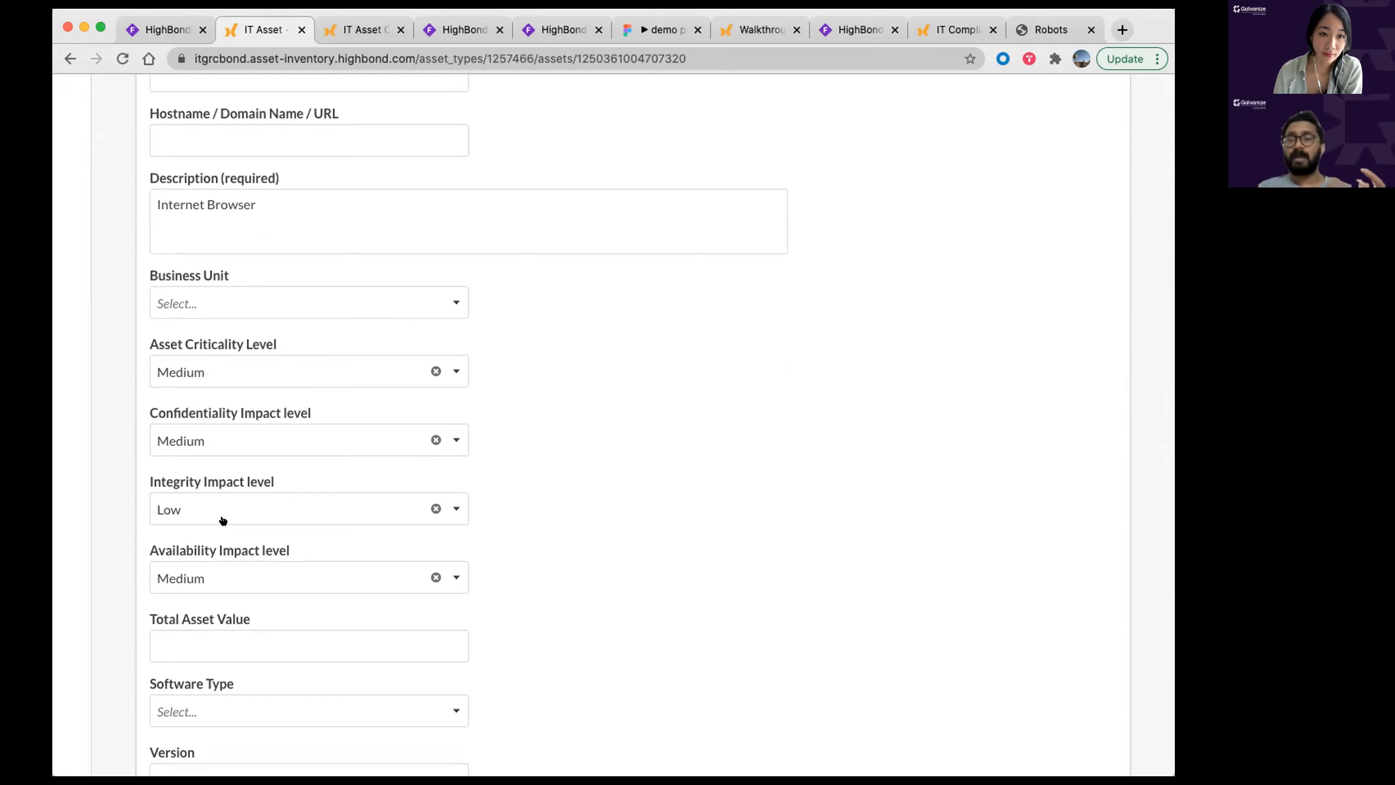
left_click_drag(281, 177, 219, 177)
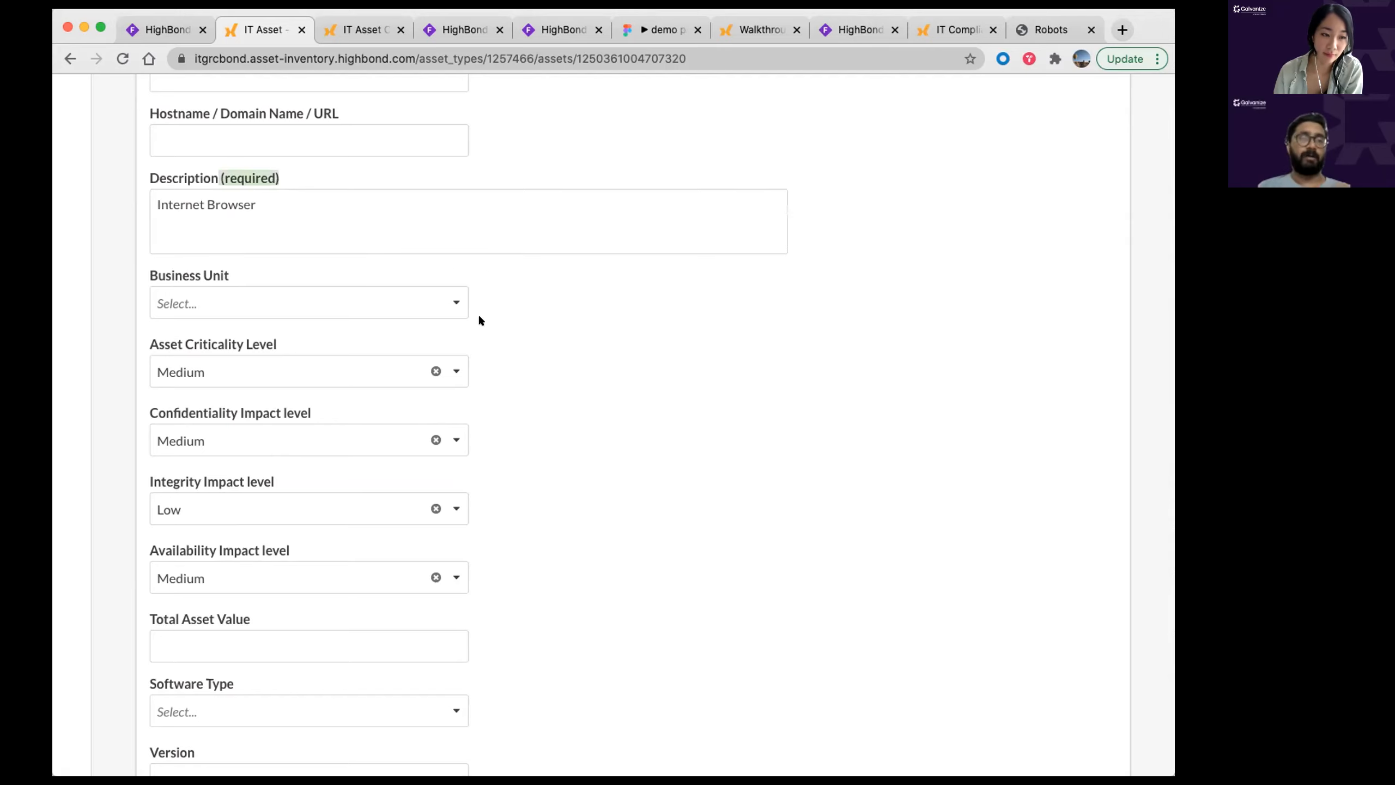
left_click(636, 373)
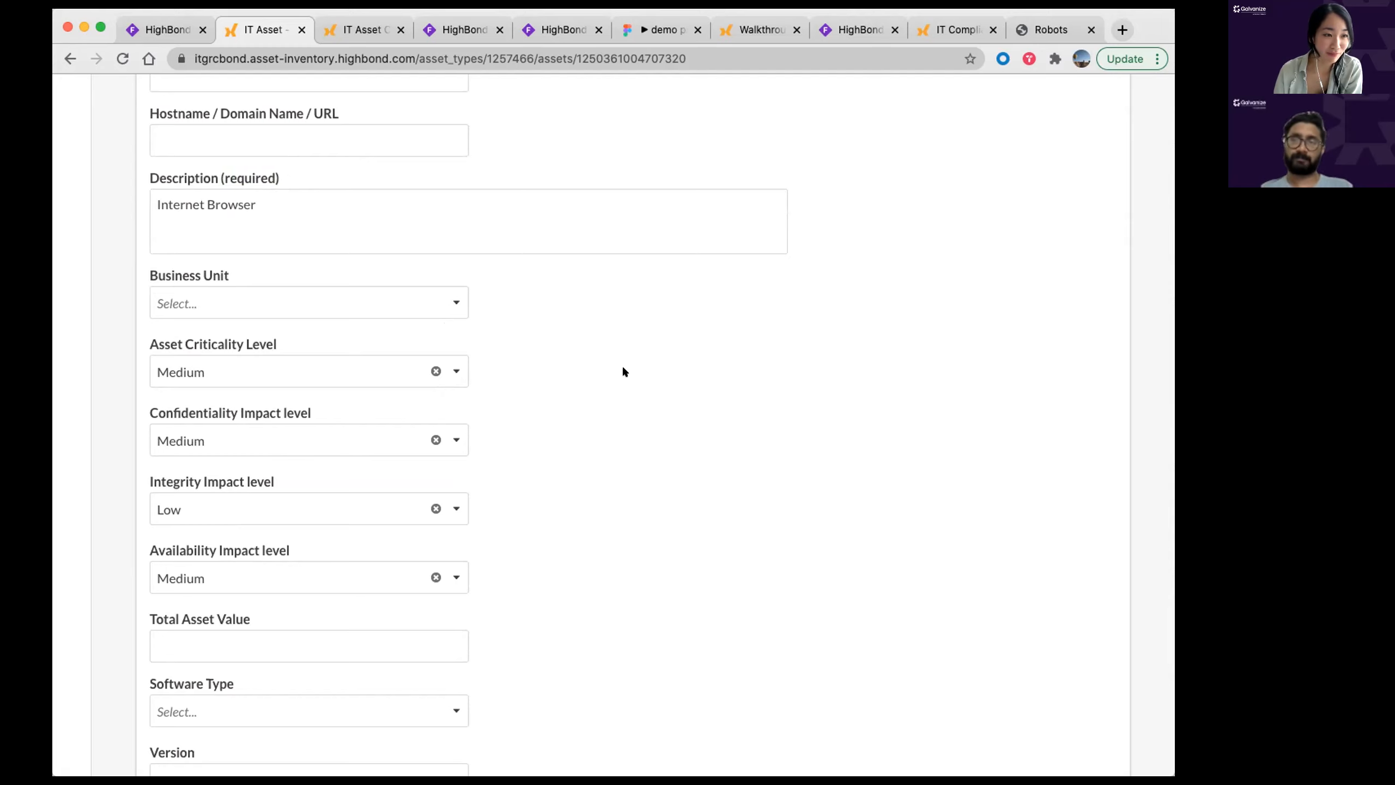
scroll(628, 353, "up", 10)
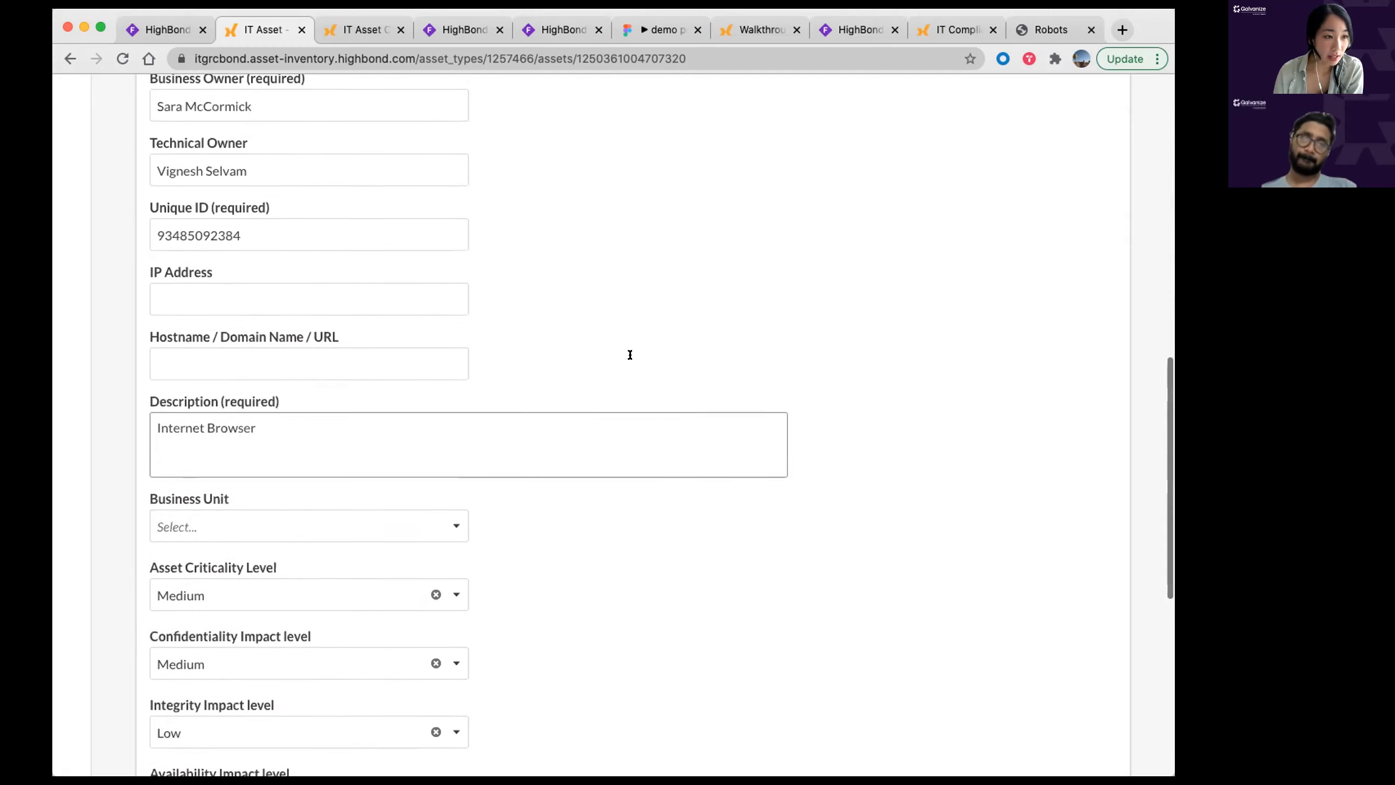
scroll(630, 358, "up", 8)
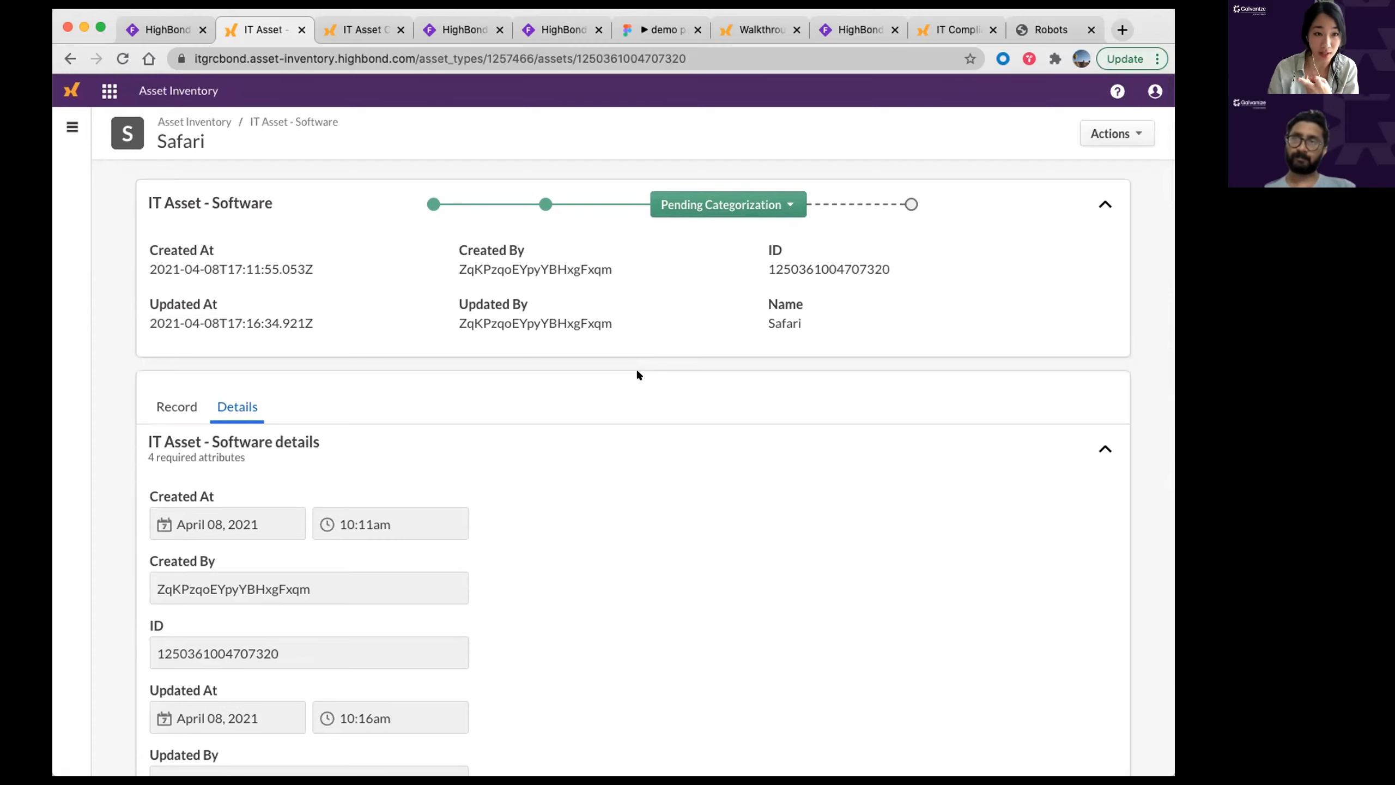
left_click(464, 30)
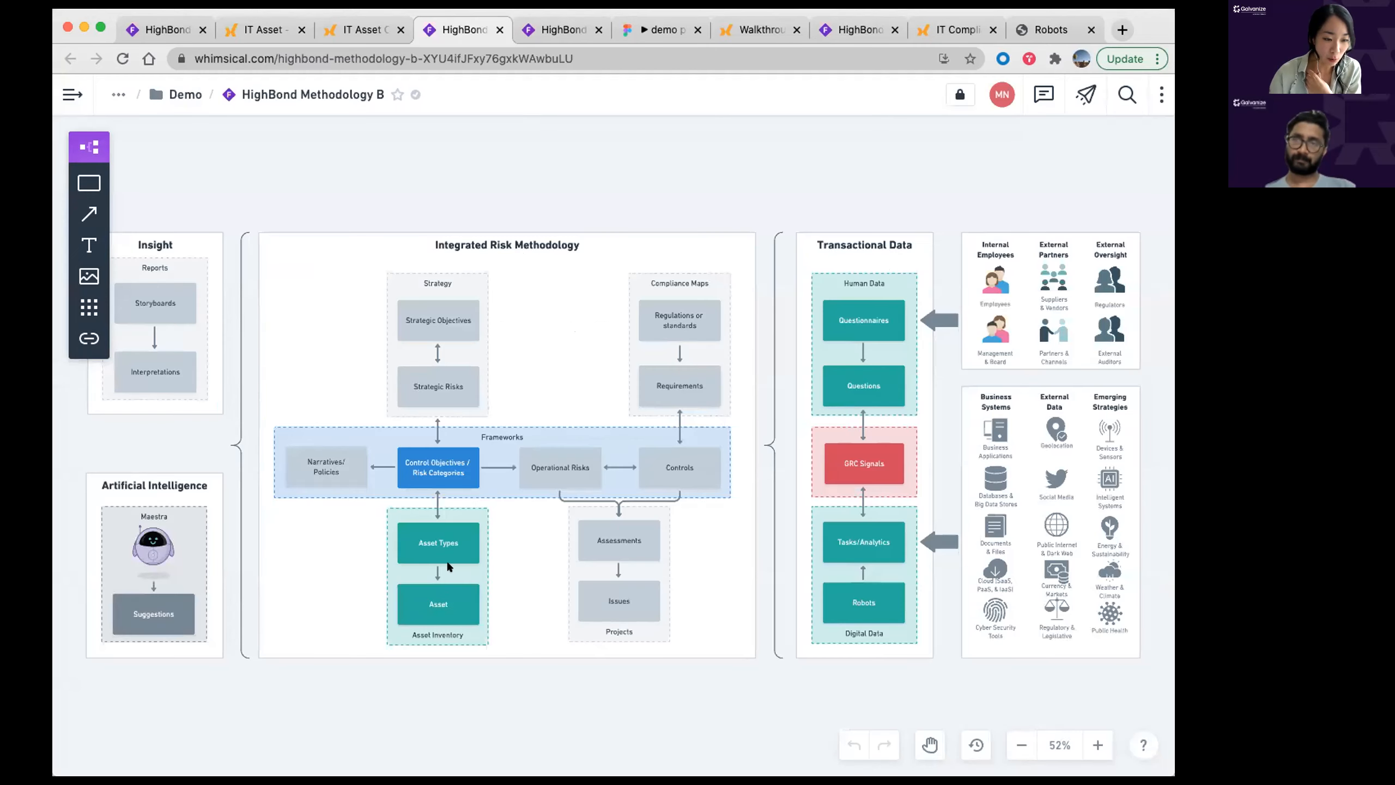
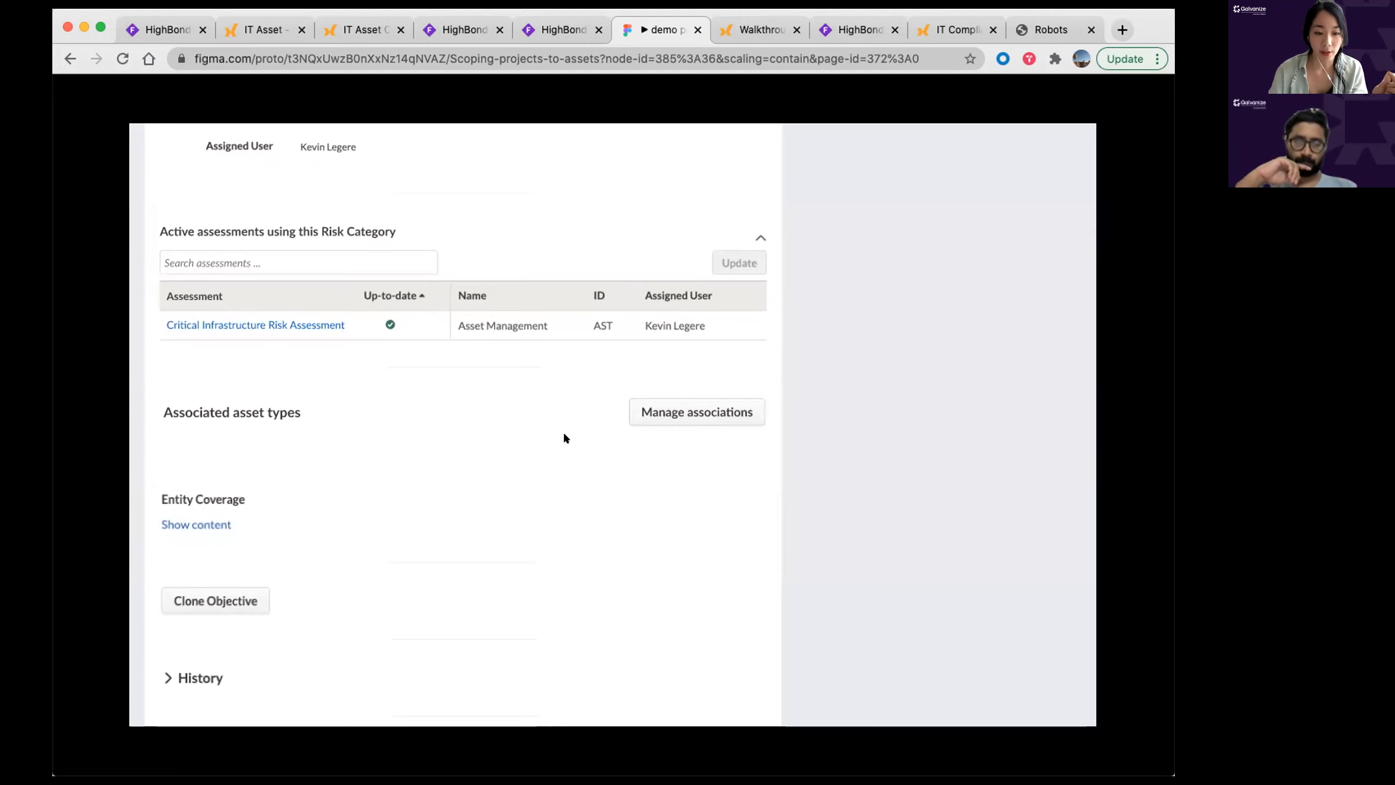
Step: Associate the IT Asset - Hardware asset type with the risk category and save
left_click(679, 413)
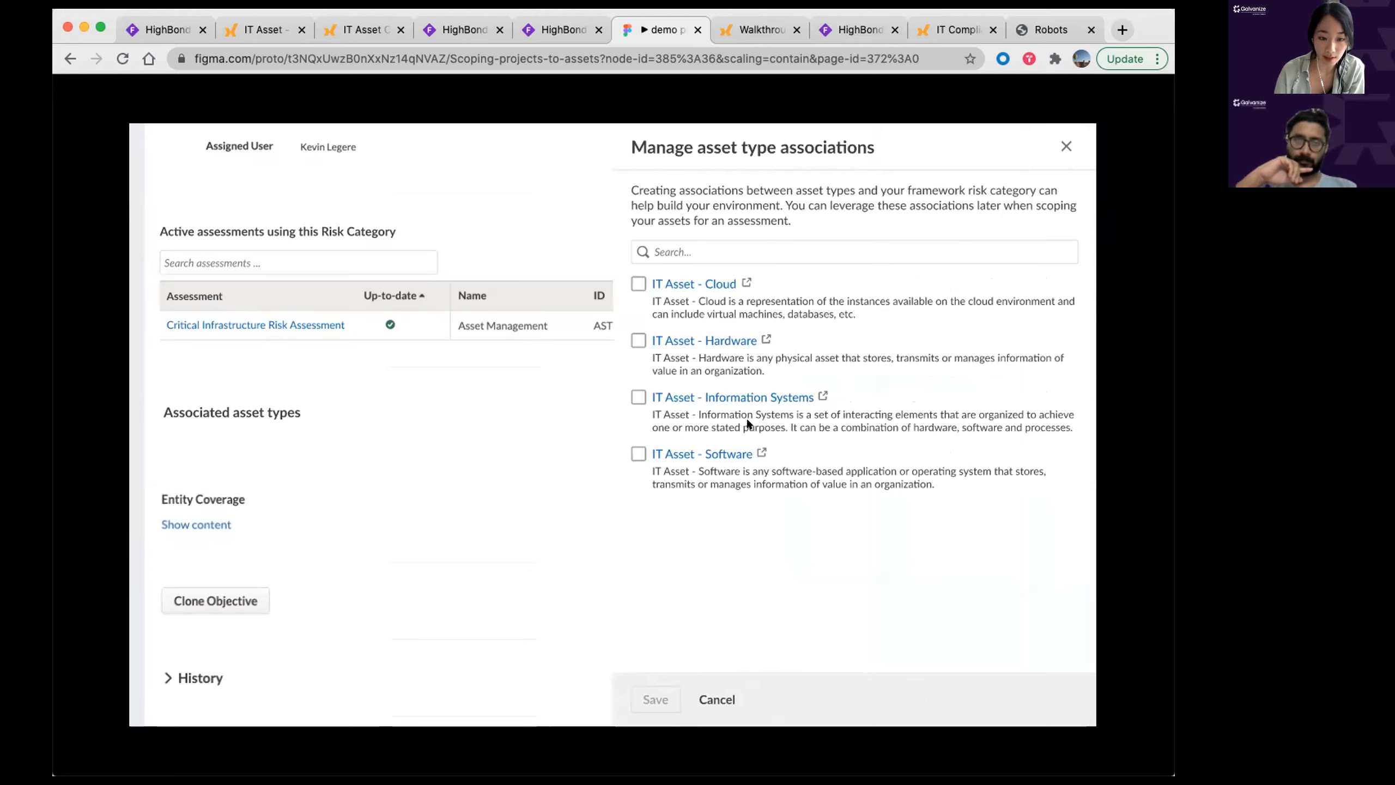
left_click(639, 339)
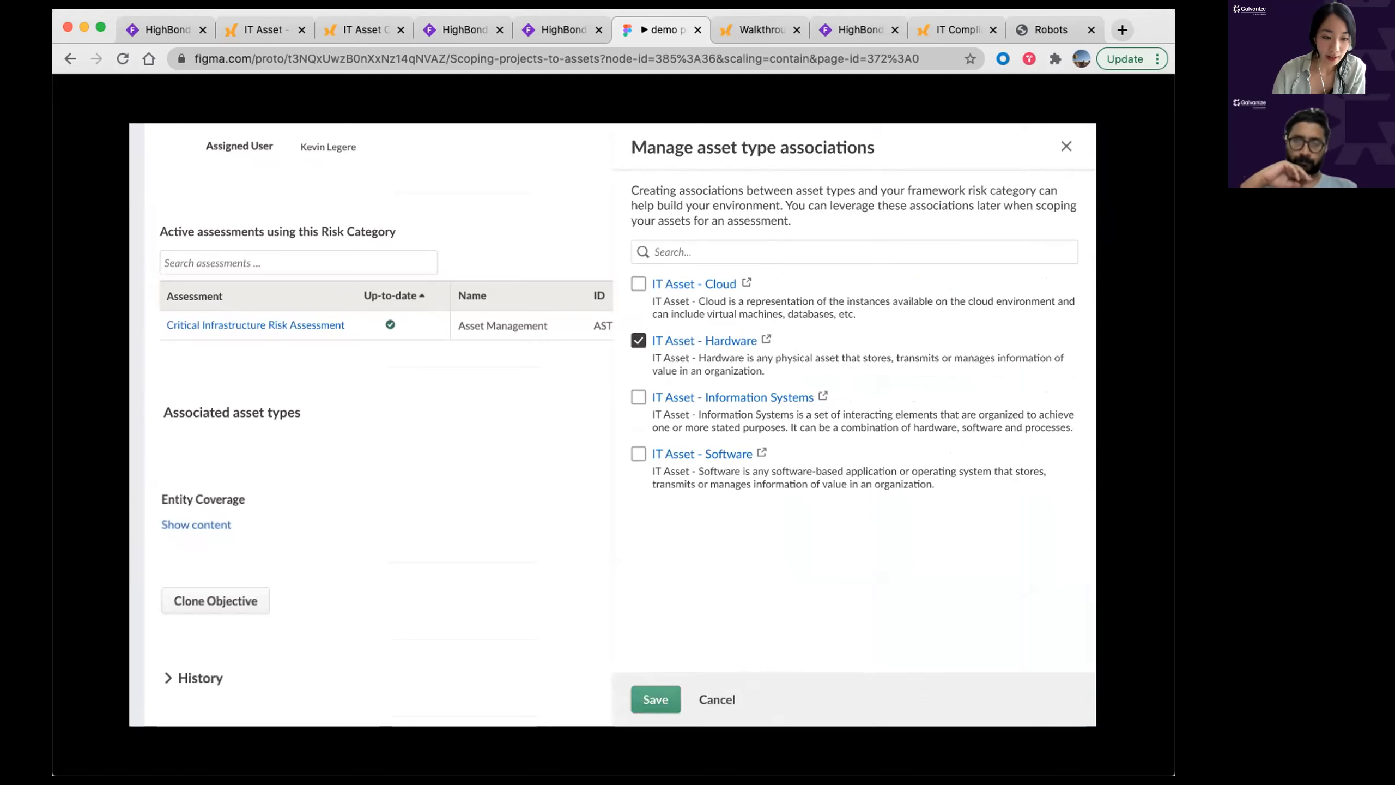
left_click(651, 704)
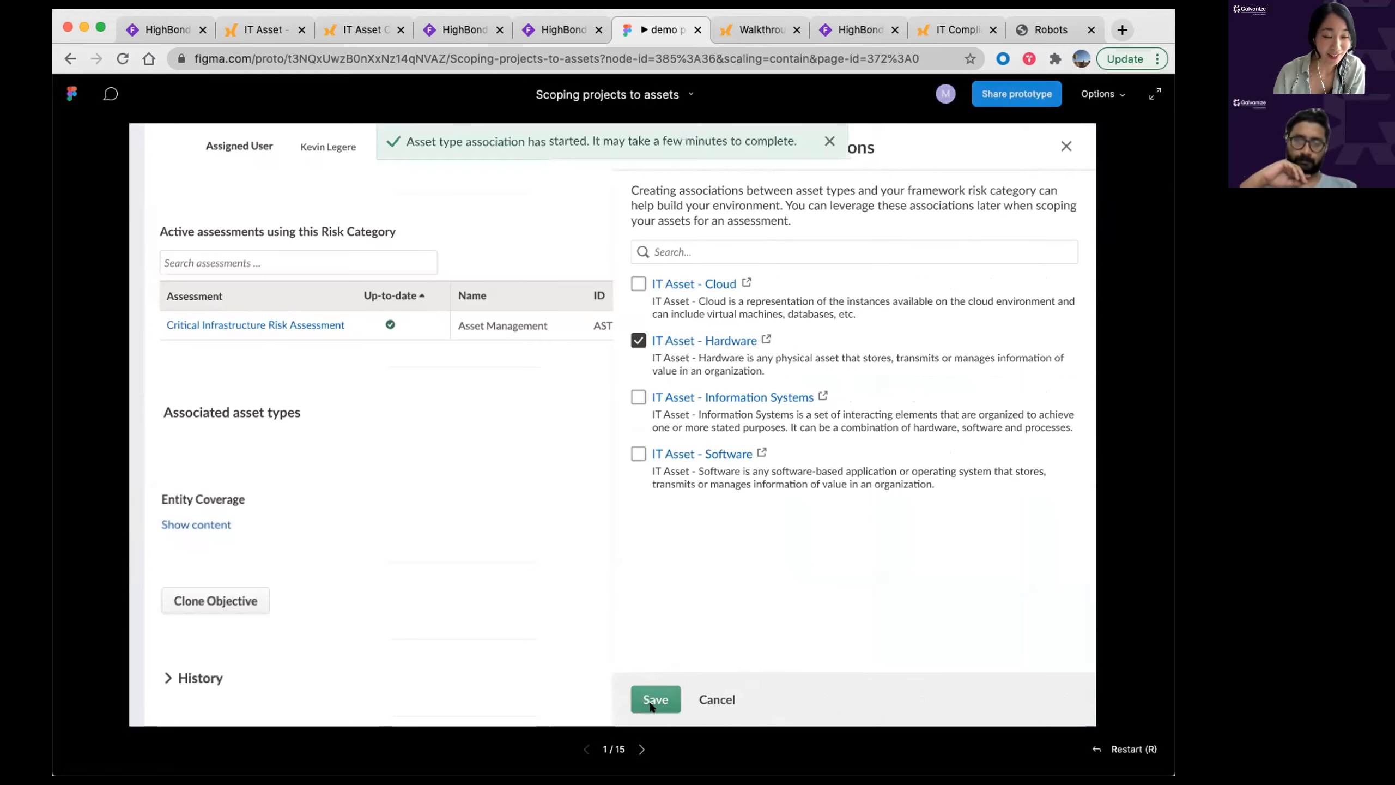
Step: Go back to the category overview and open the Critical Infrastructure Risk Assessment
left_click(825, 140)
scroll(433, 445, "down", 10)
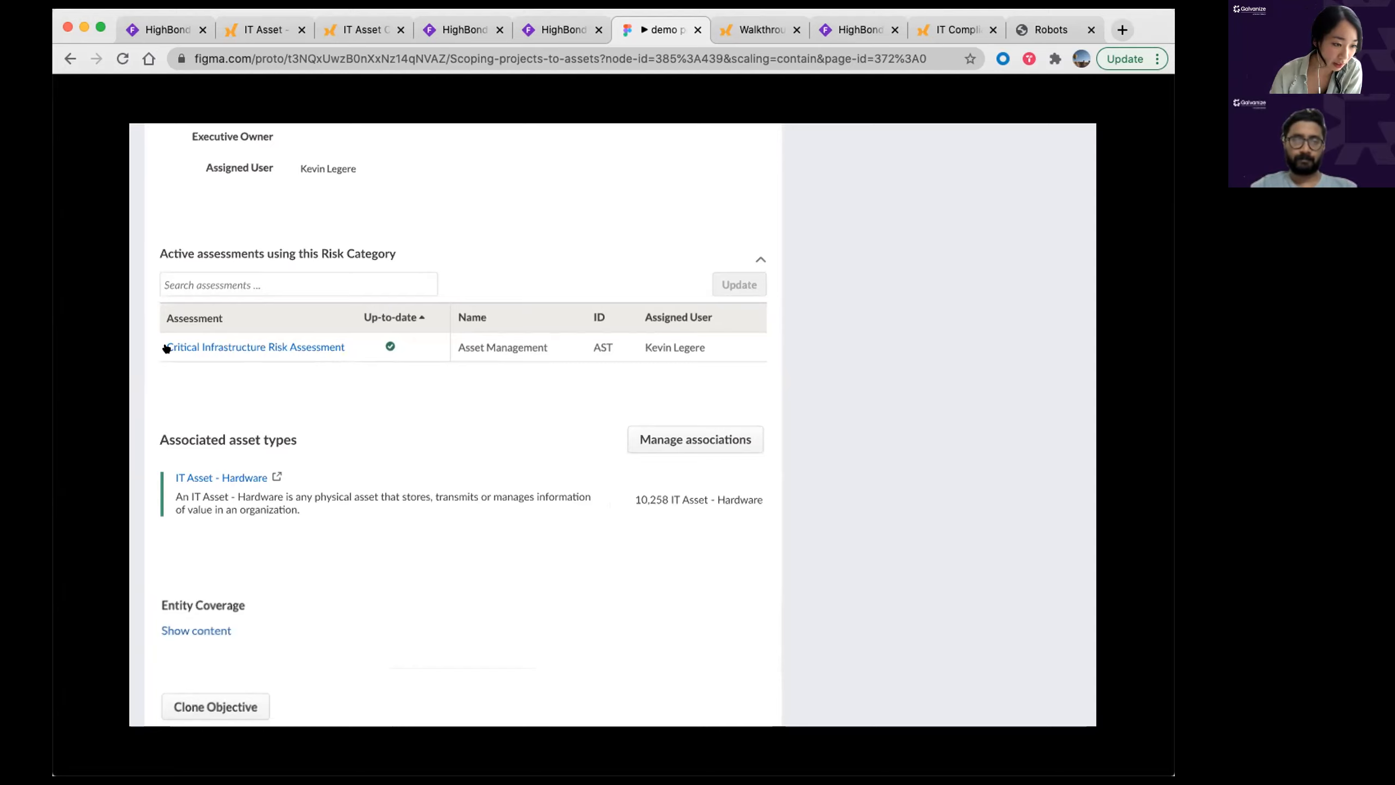
left_click(263, 347)
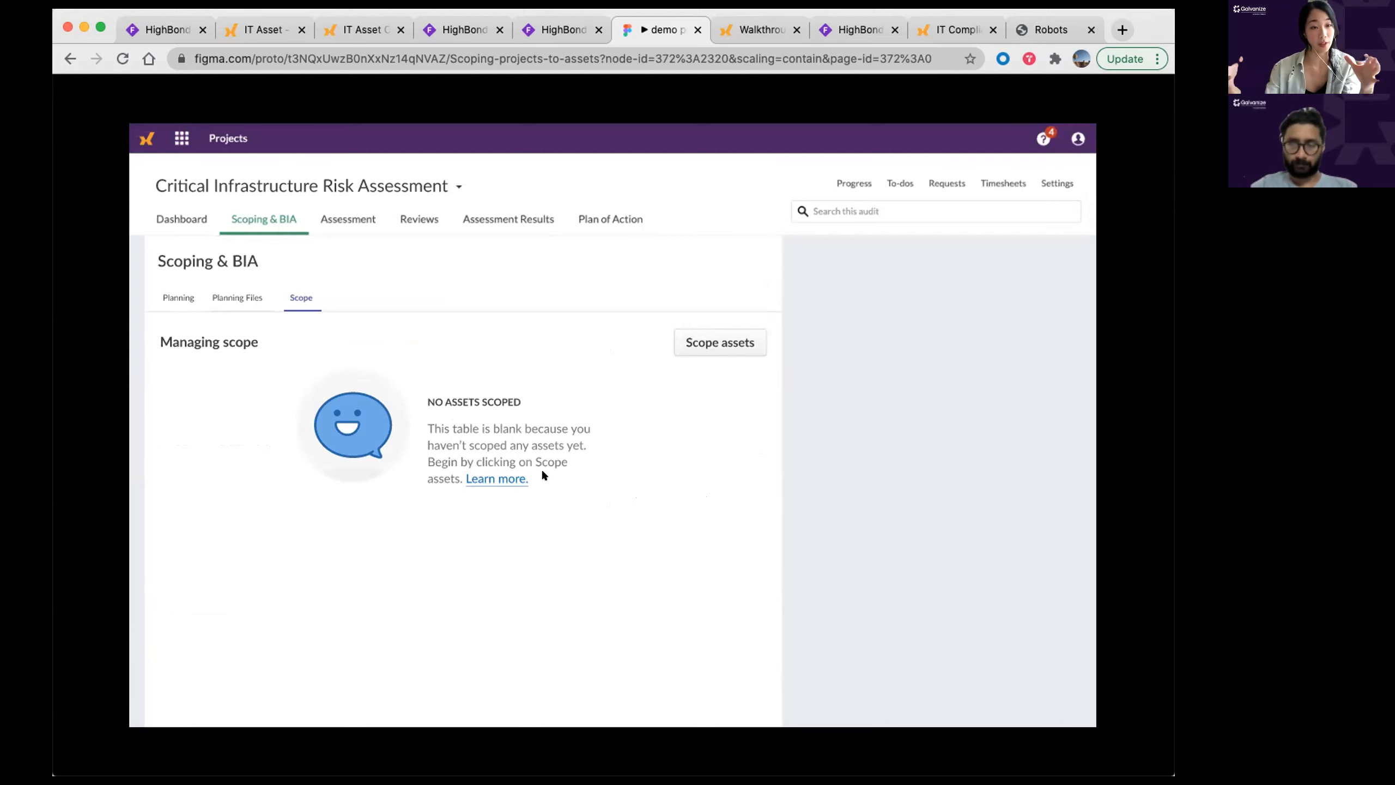
Step: Start scoping assets with IT Asset - Hardware as the asset type
left_click(703, 343)
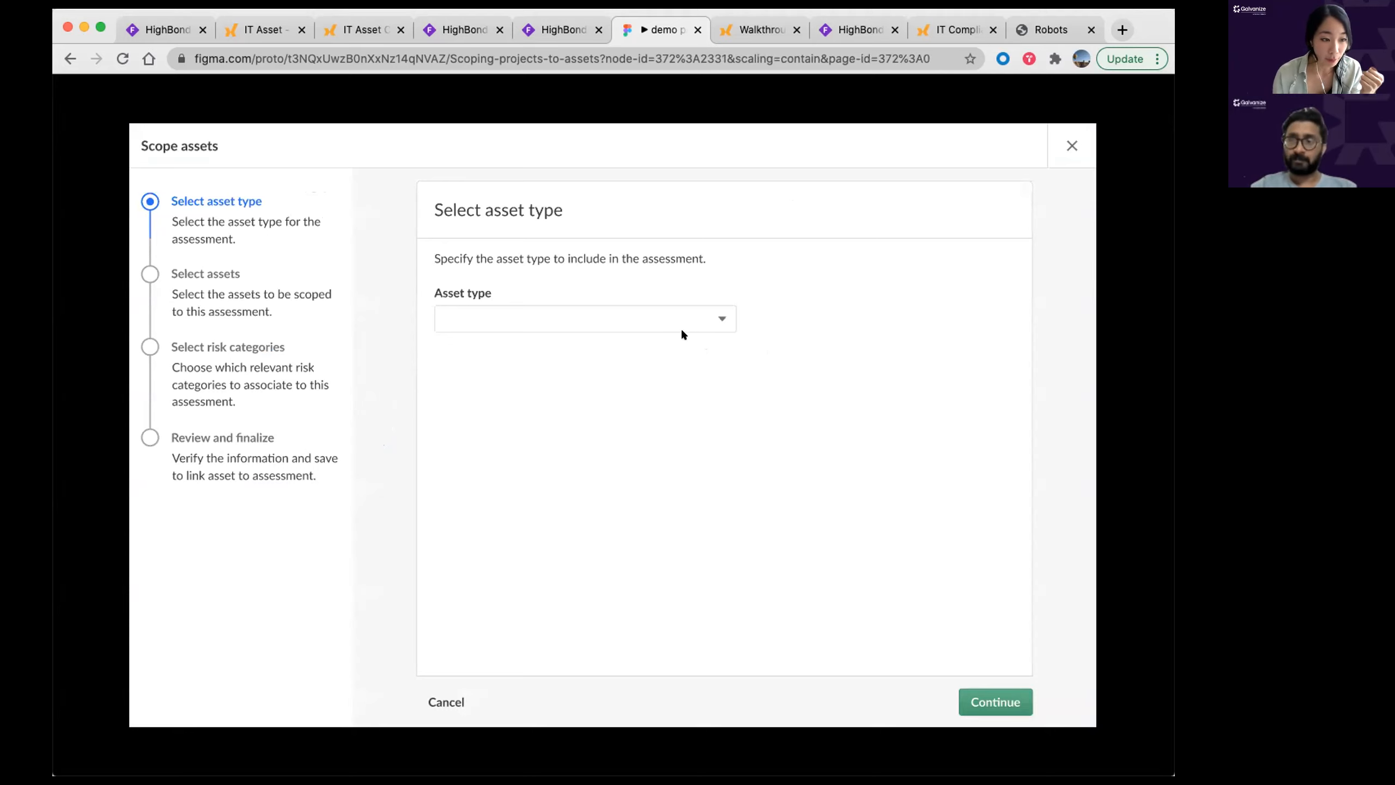
left_click(536, 314)
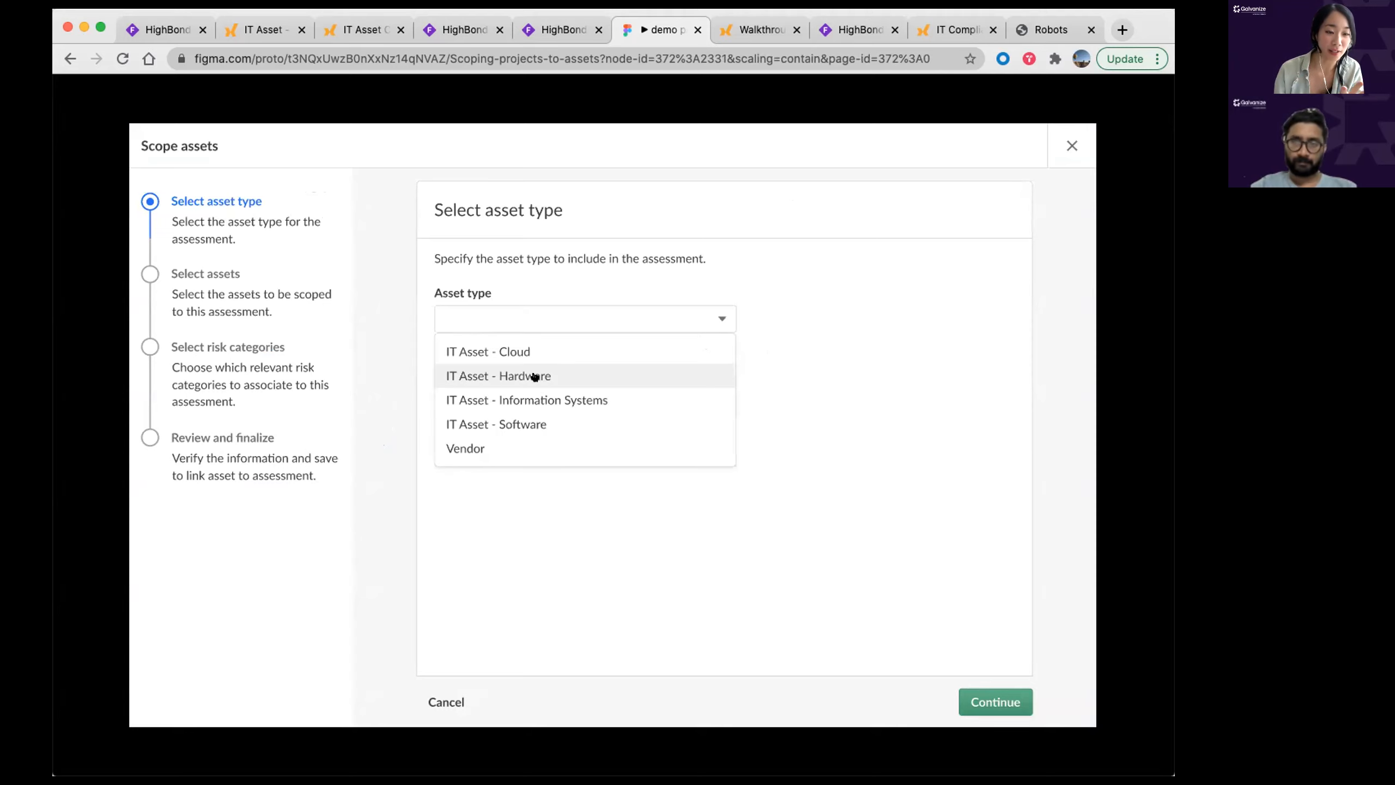
left_click(534, 376)
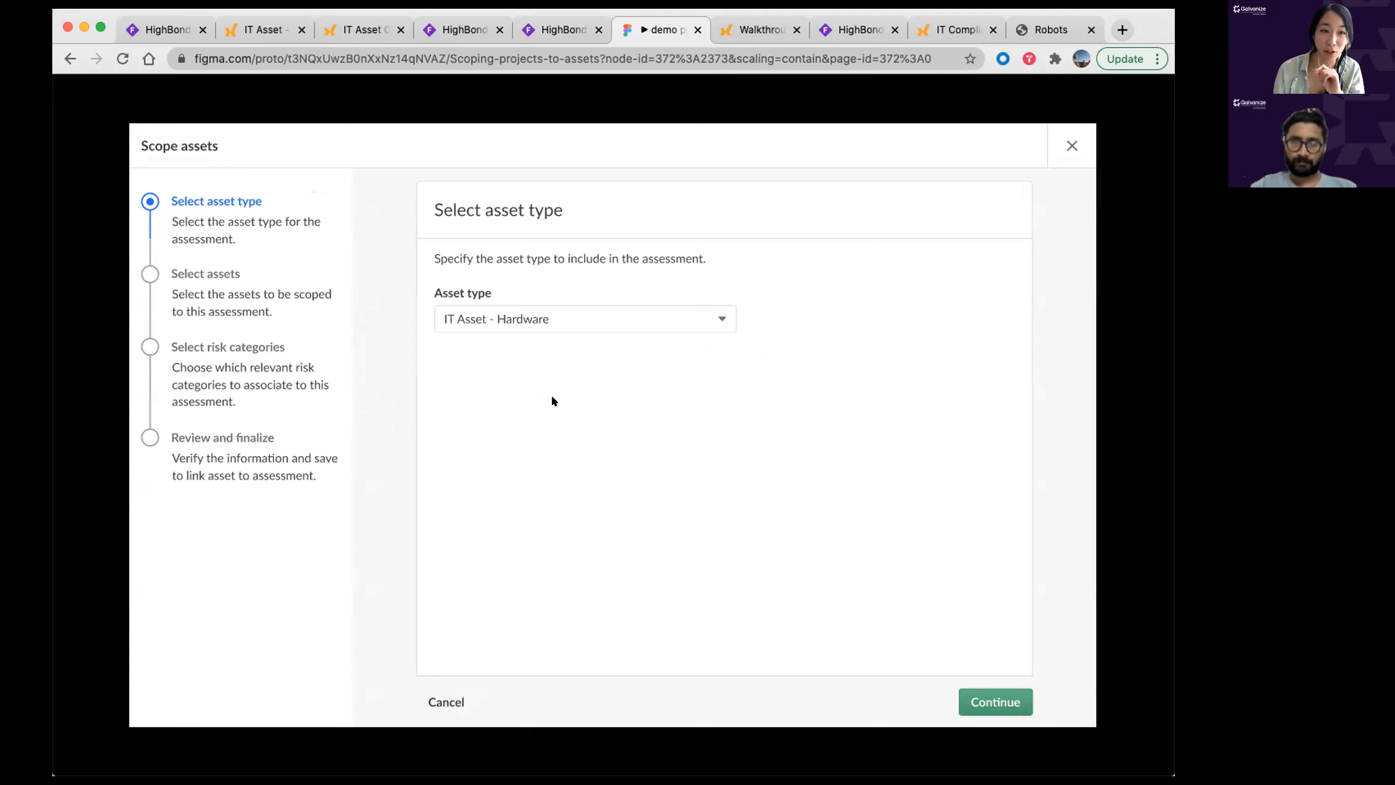
left_click(994, 701)
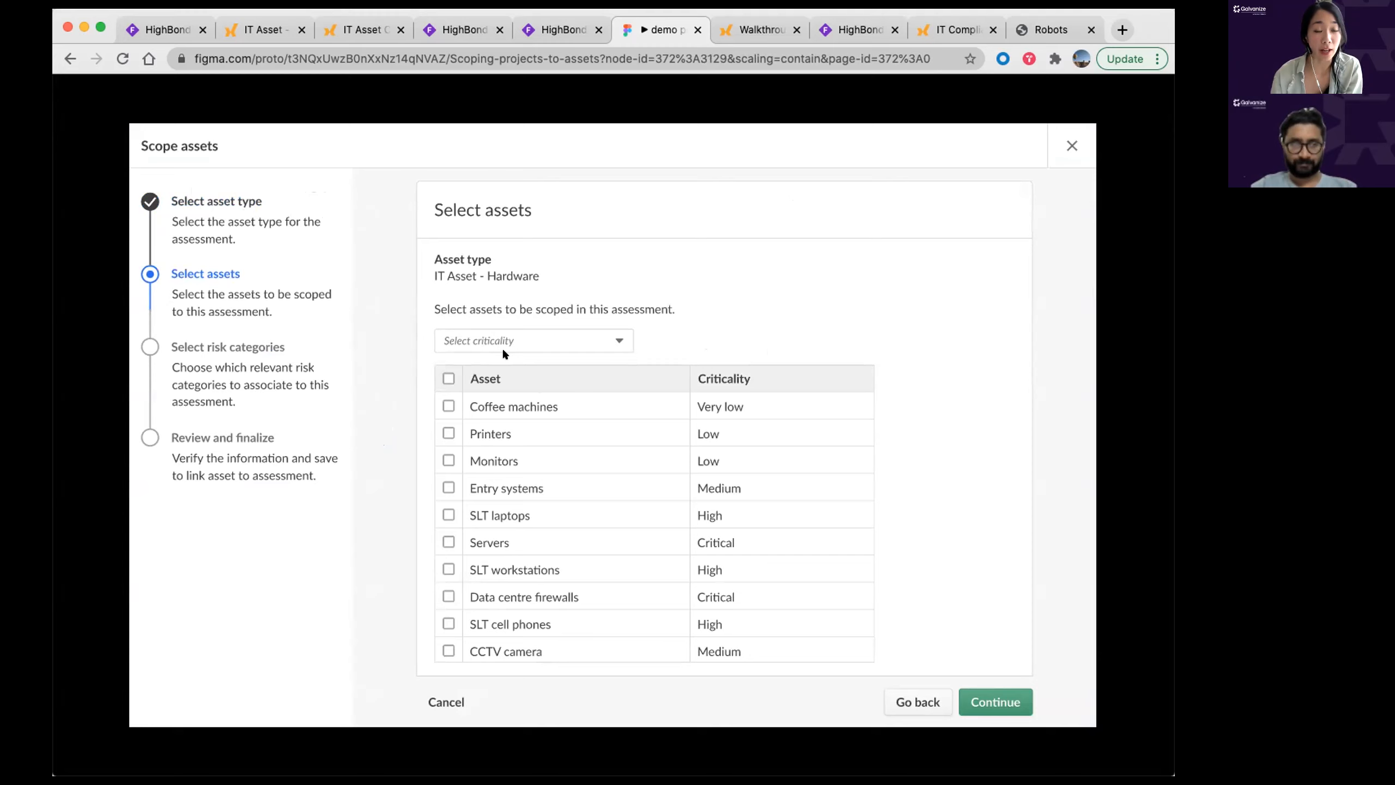
Step: Filter hardware assets to High and Critical criticality and select all four results
left_click(583, 341)
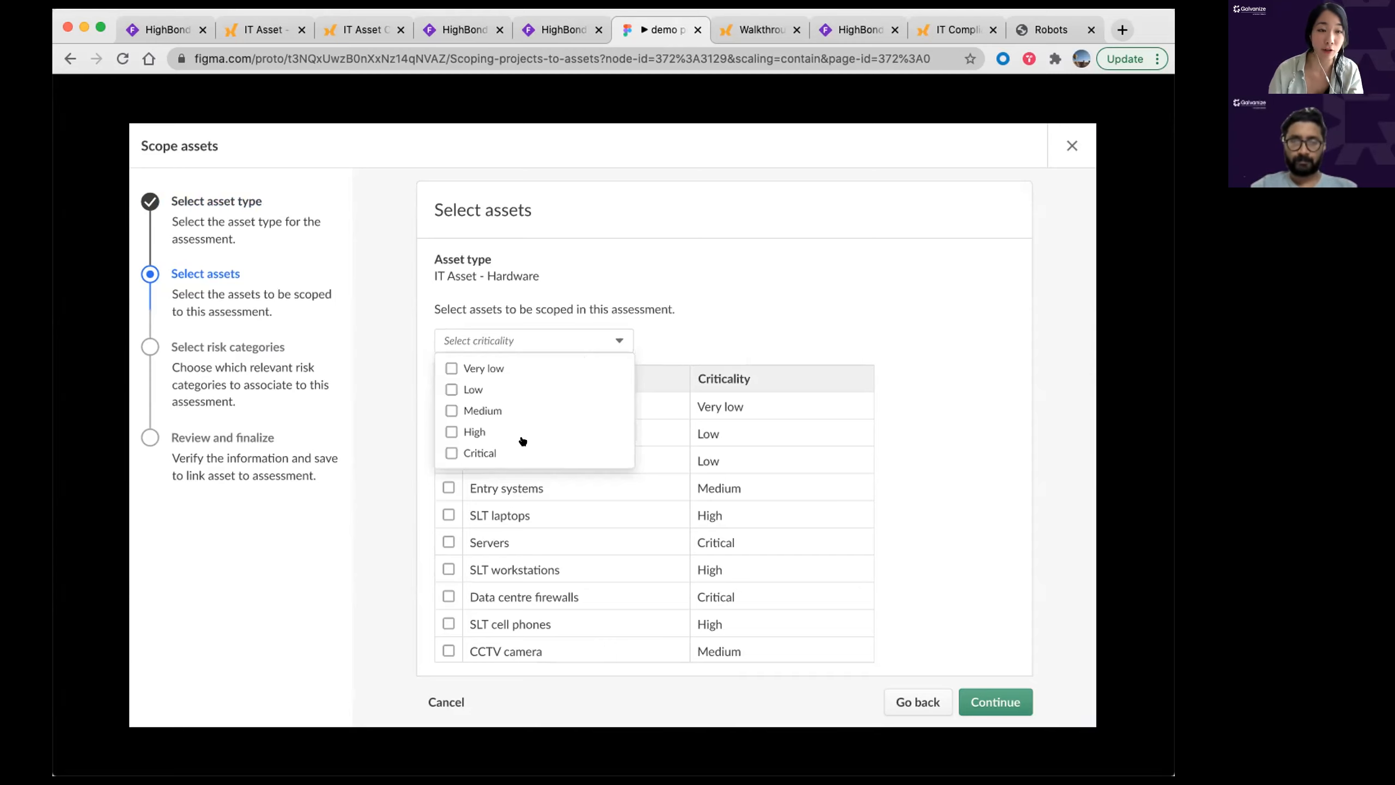
left_click(446, 431)
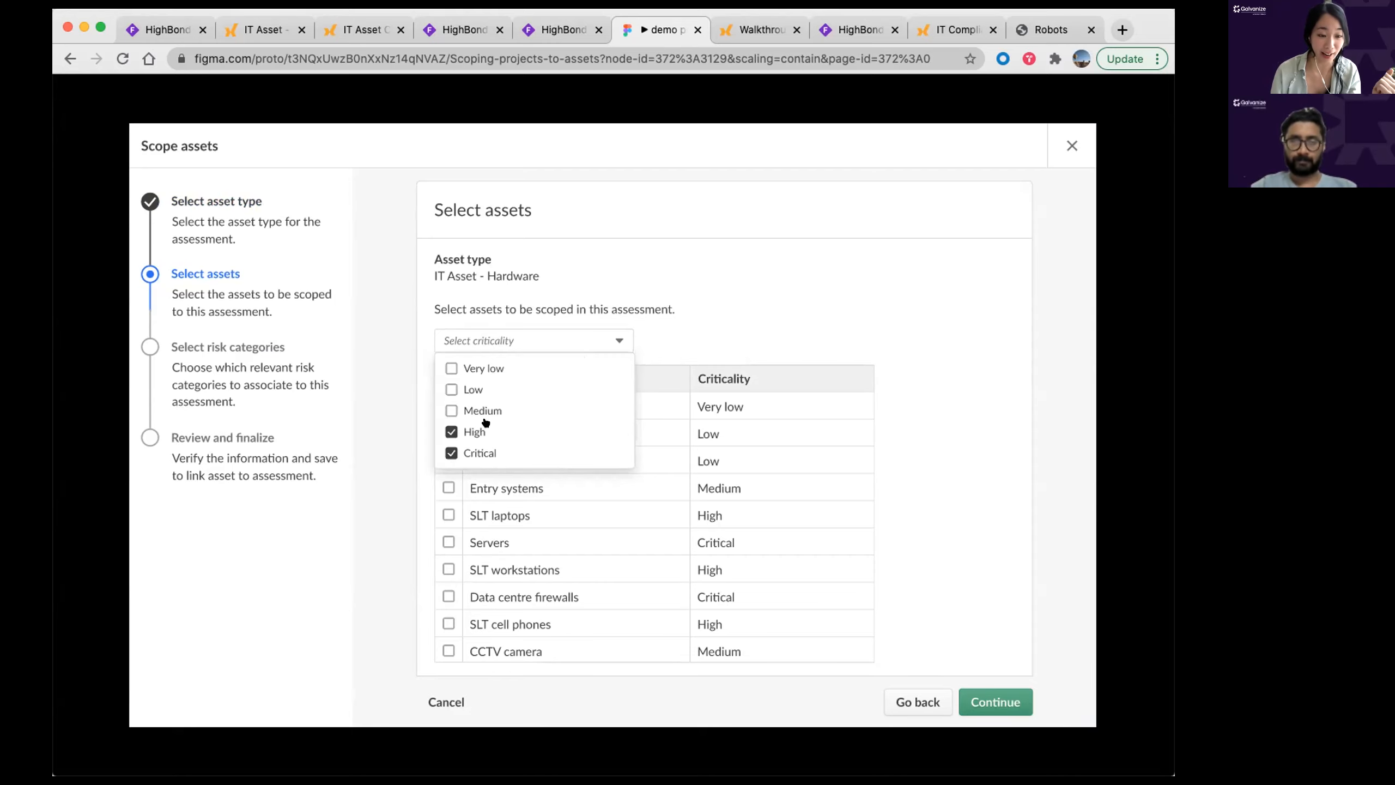
left_click(538, 374)
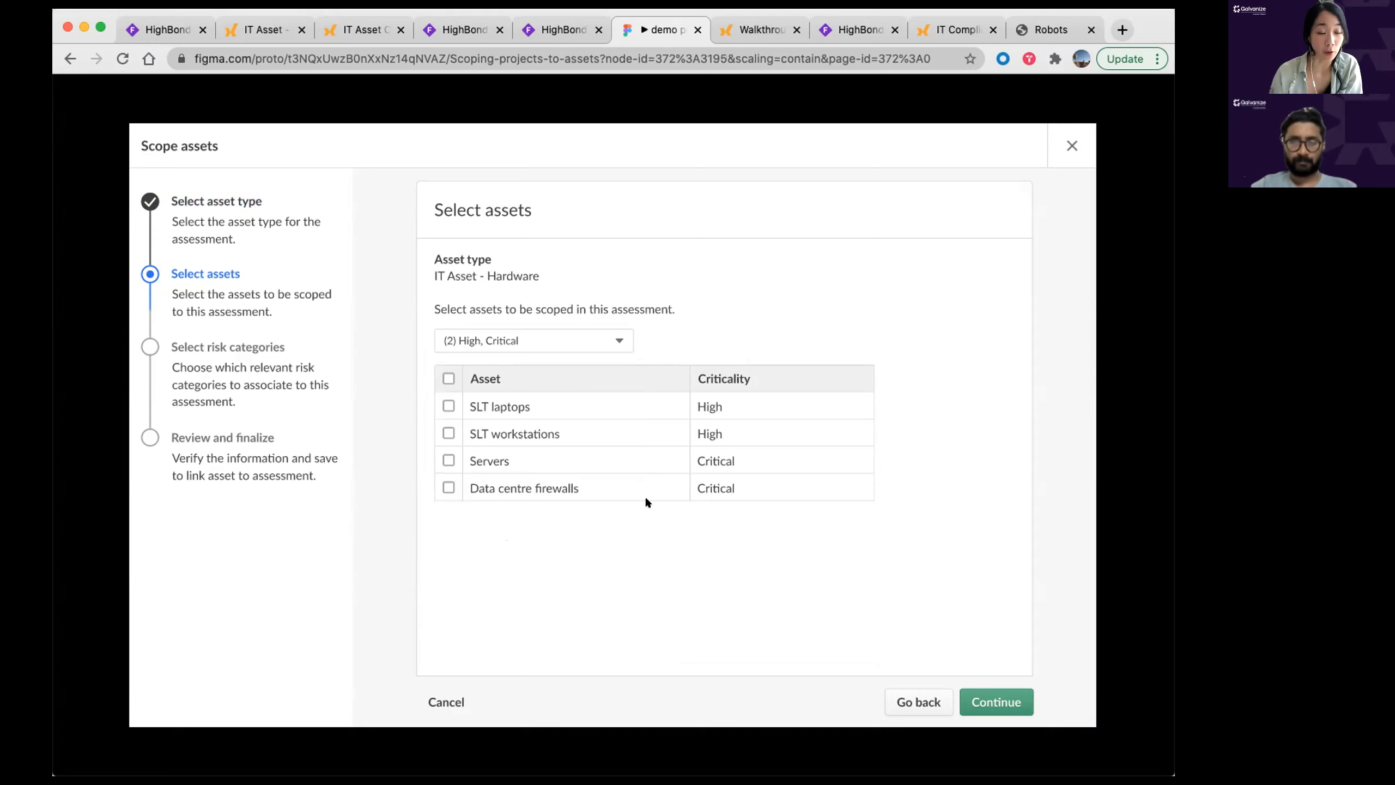
left_click(445, 377)
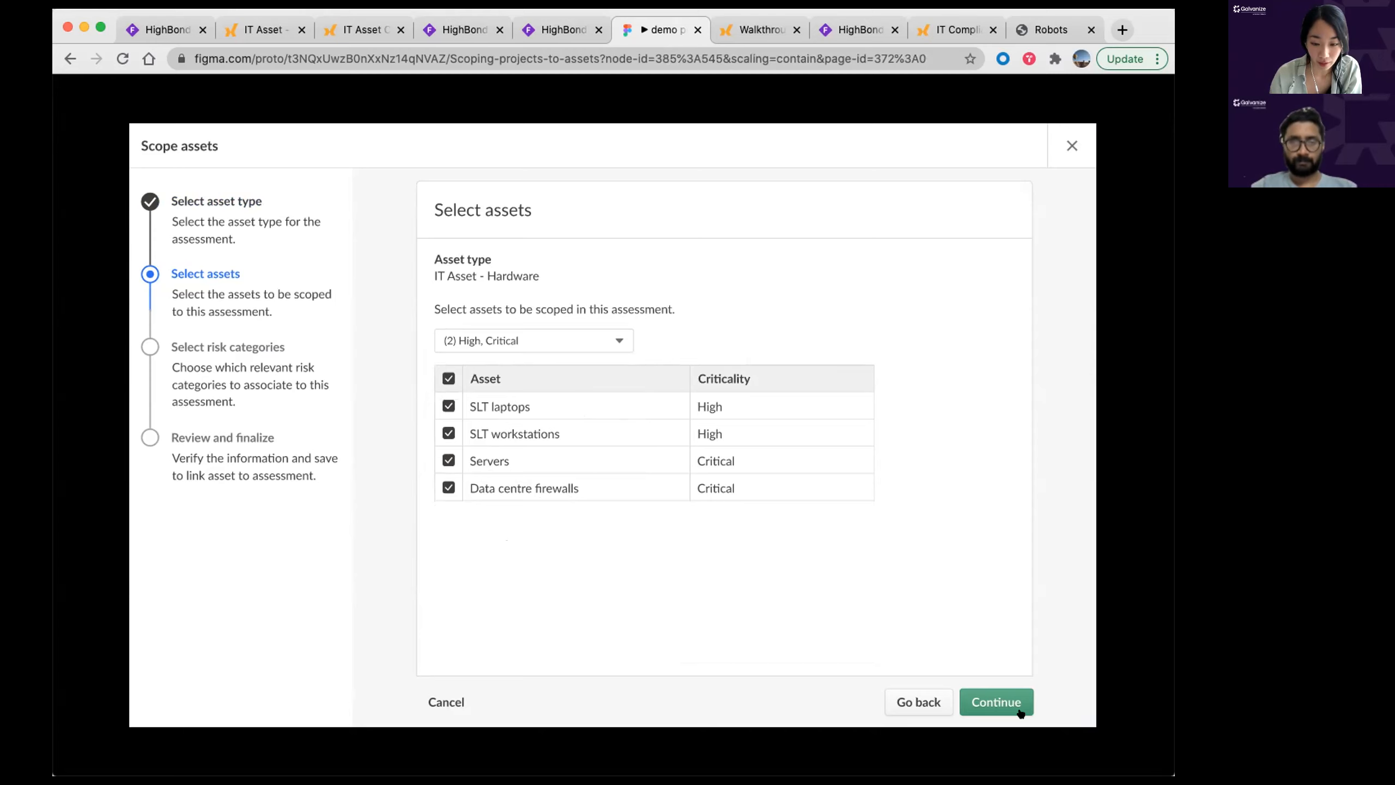
Step: Select every category of the IT Risk Secure Controls Framework for the scoped assets
left_click(1004, 703)
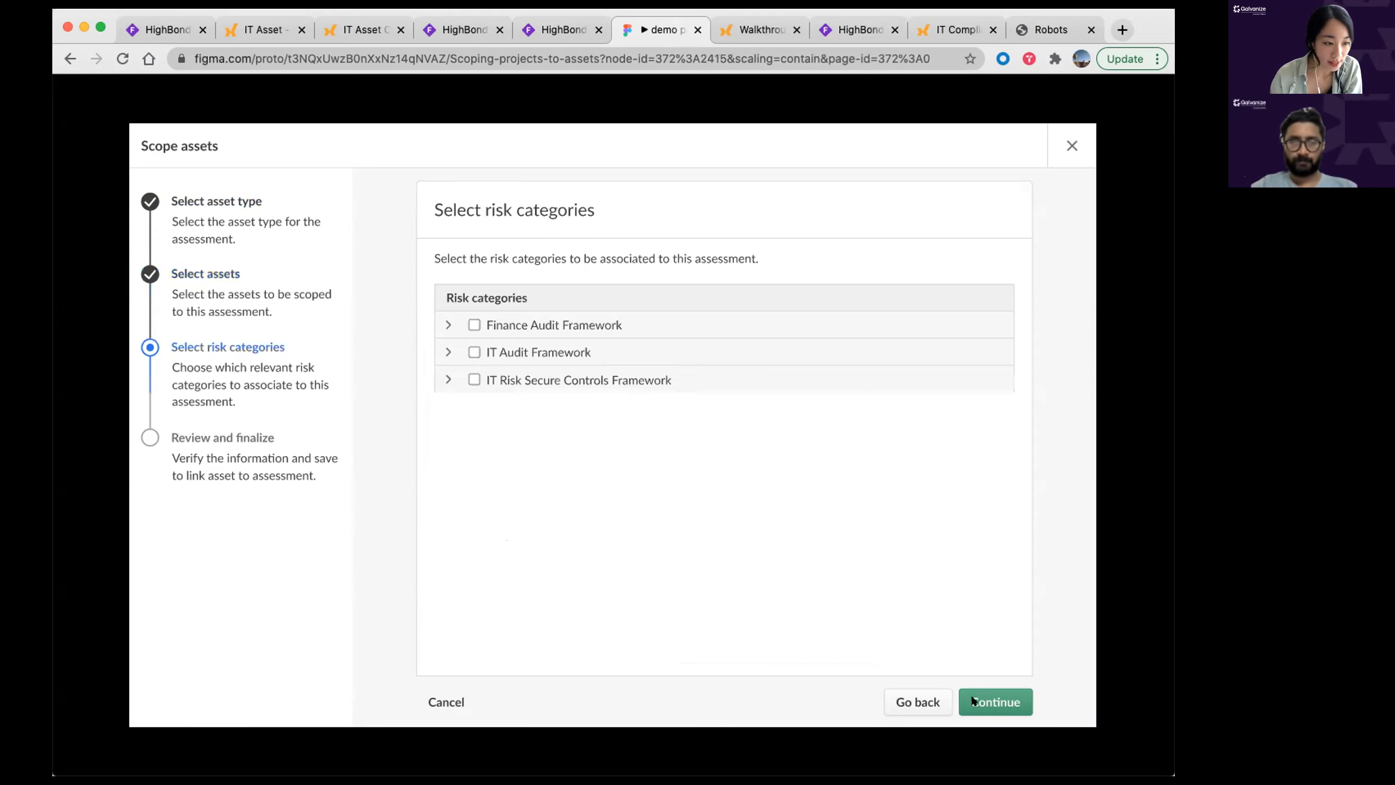
left_click(444, 378)
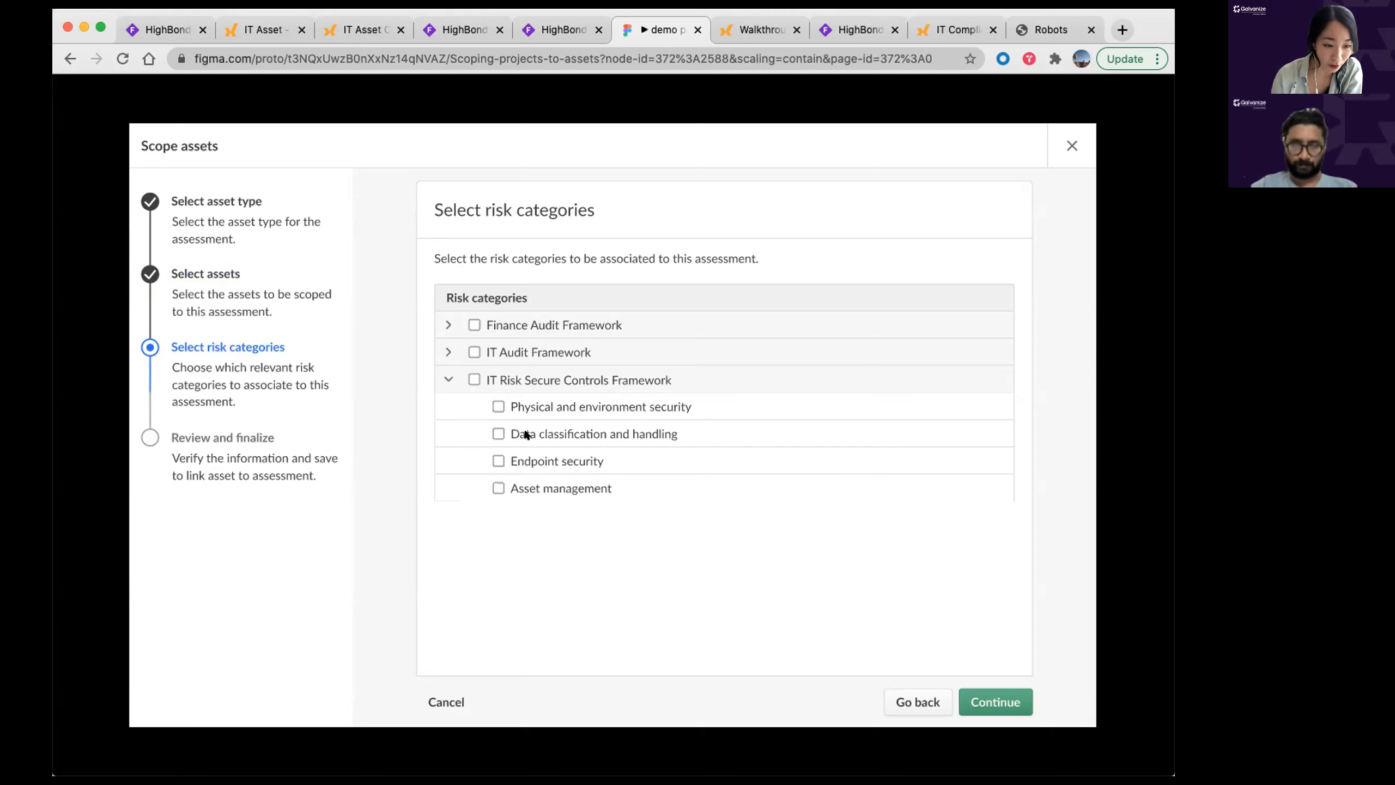
left_click(473, 381)
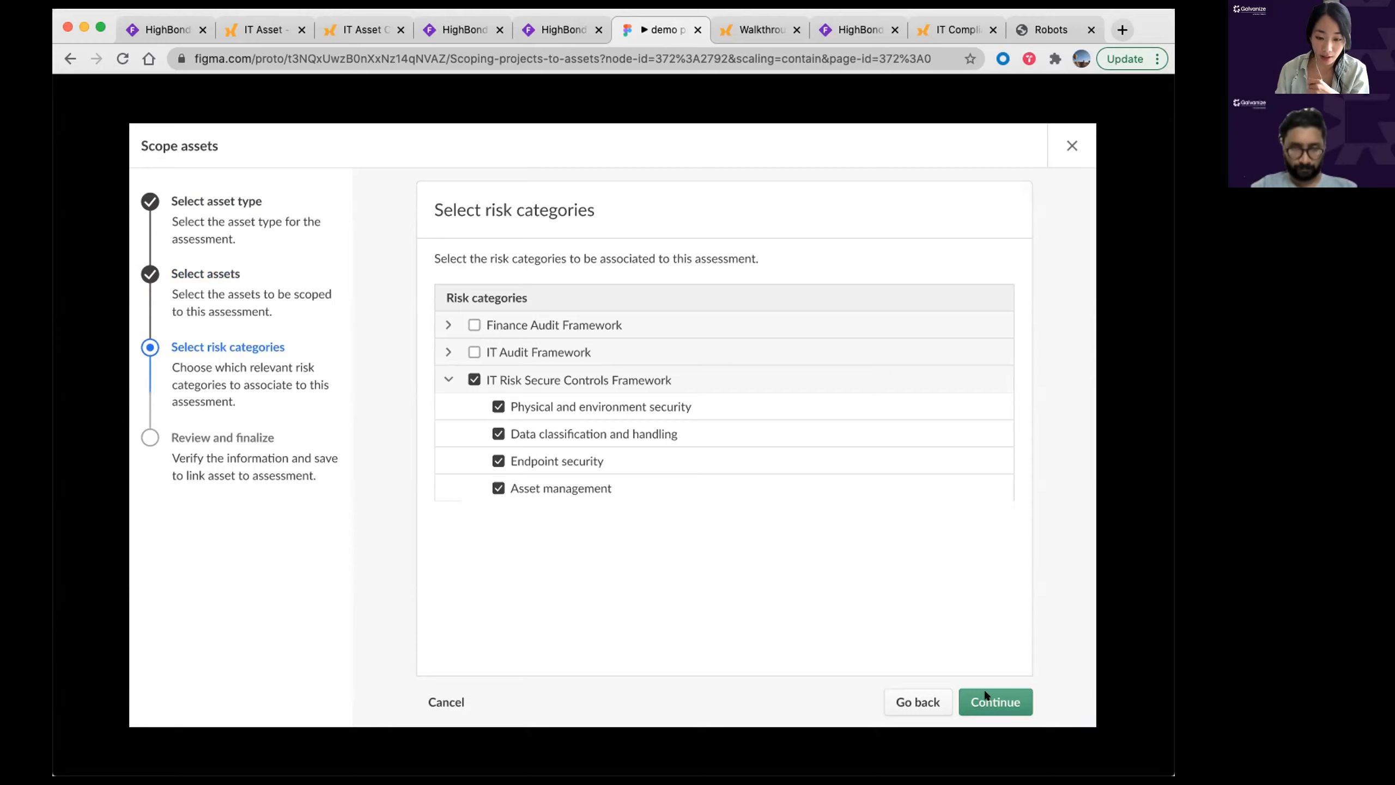
Step: Save and scope the four assets, then view the Software Patching control assessment
left_click(990, 701)
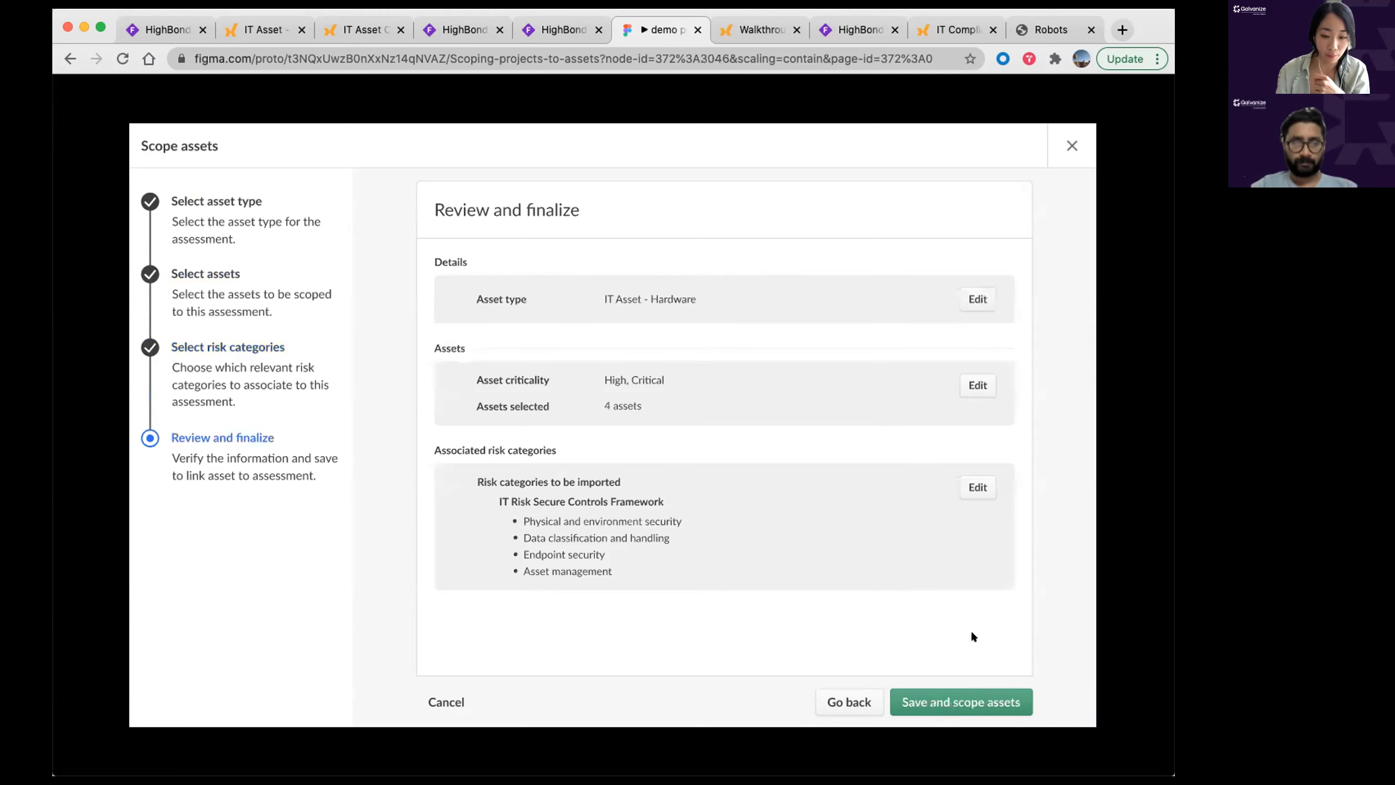
left_click(966, 706)
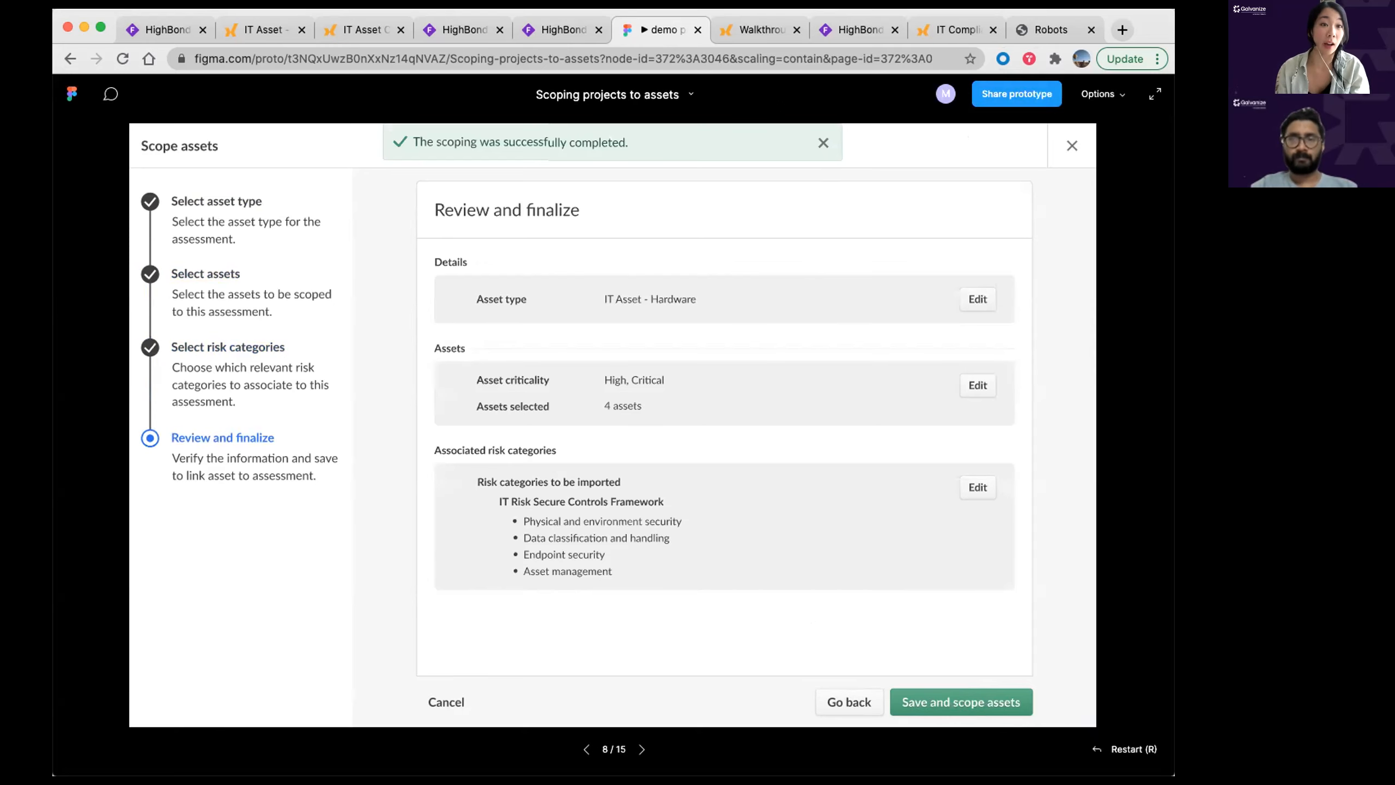
left_click(764, 32)
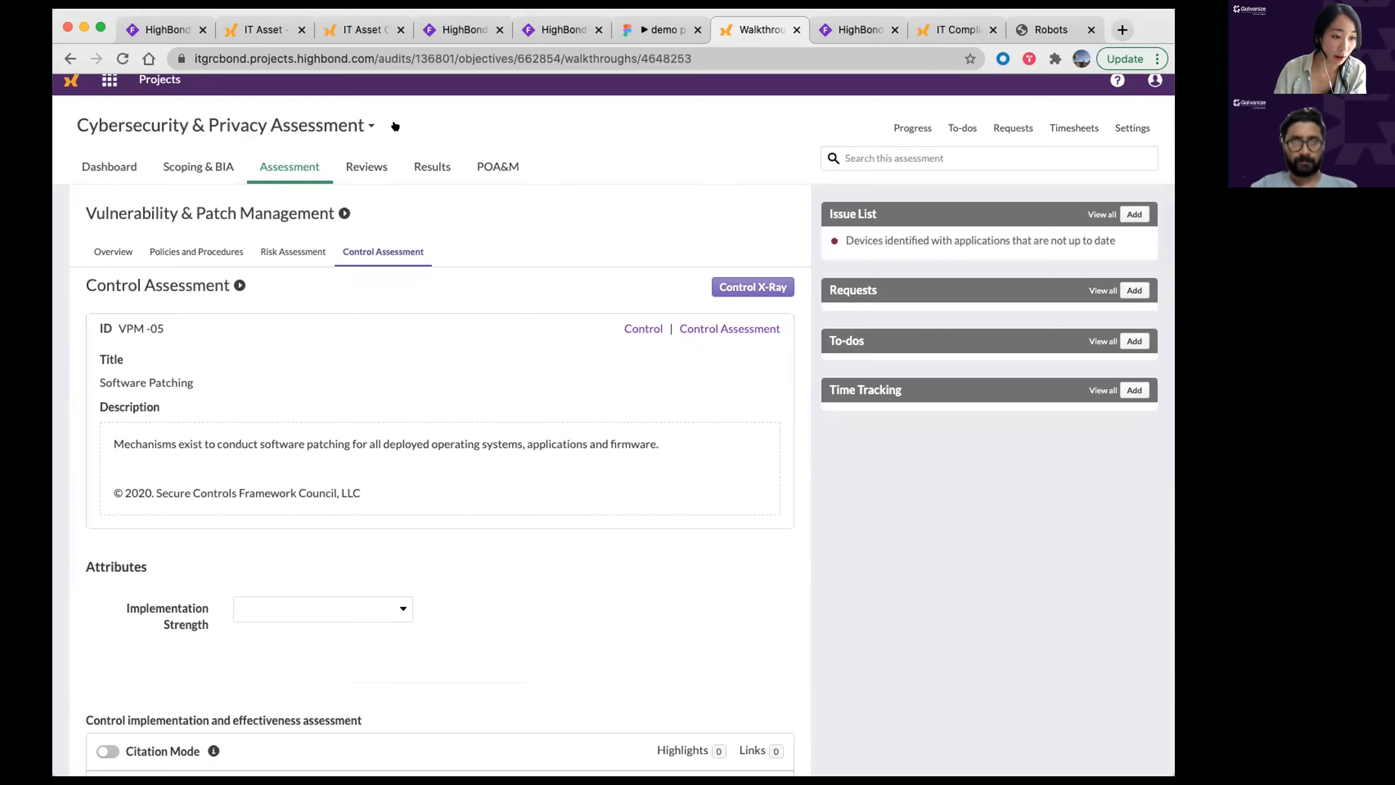
Step: Review the VPM-05 patch management write-up and outdated-applications issue, then return to the methodology diagram
scroll(310, 495, "down", 1)
left_click_drag(383, 489, 109, 491)
left_click(426, 484)
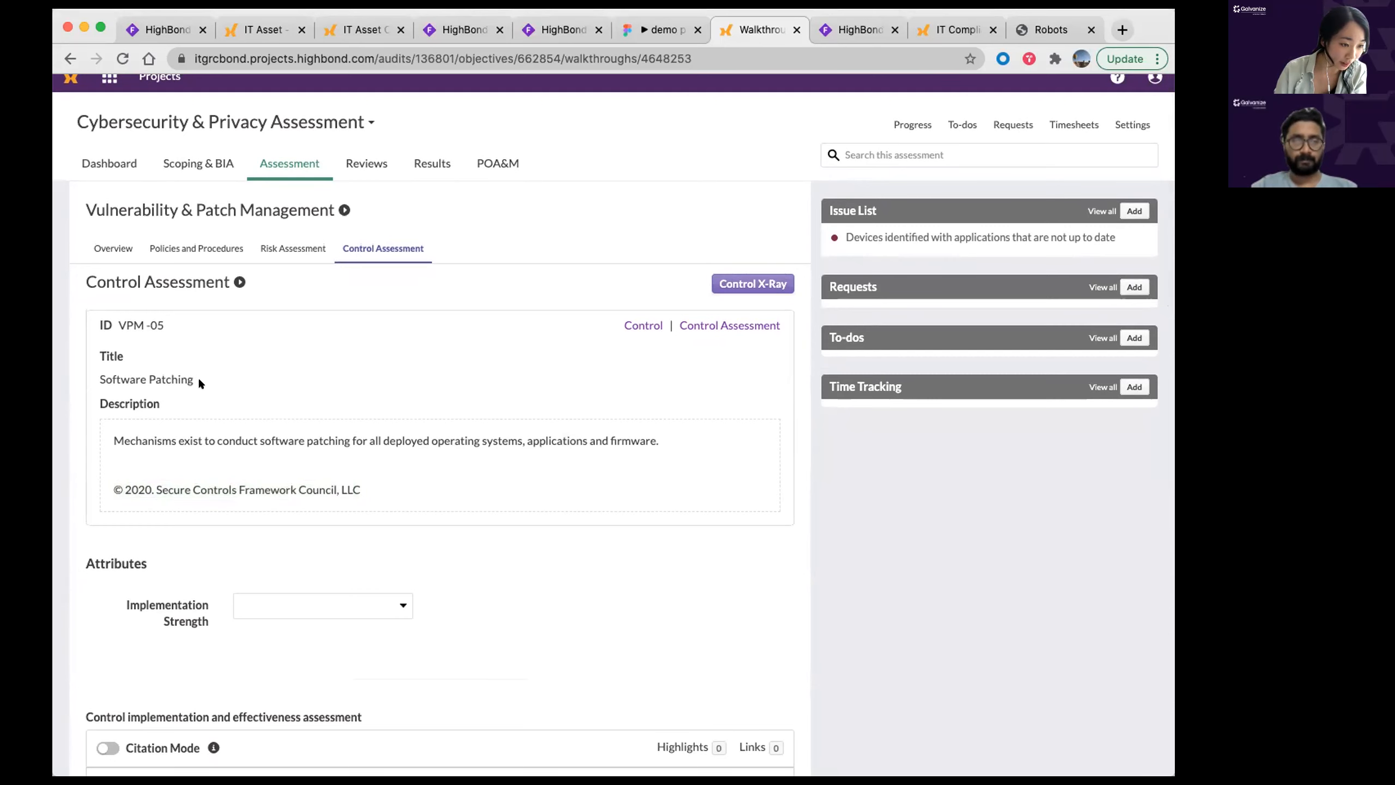
left_click_drag(199, 380, 94, 369)
scroll(135, 420, "up", 1)
left_click_drag(114, 442, 618, 463)
scroll(571, 495, "down", 1)
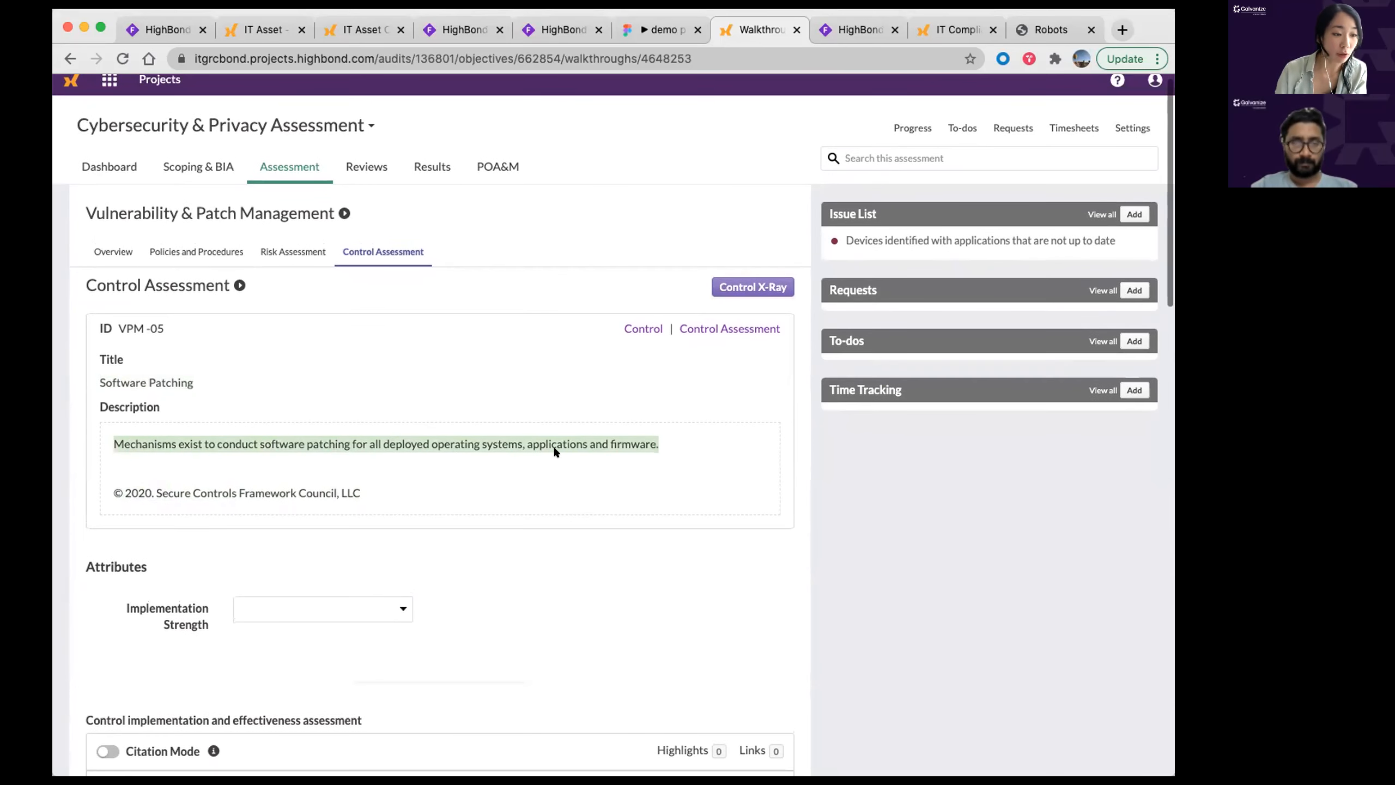
scroll(506, 484, "up", 1)
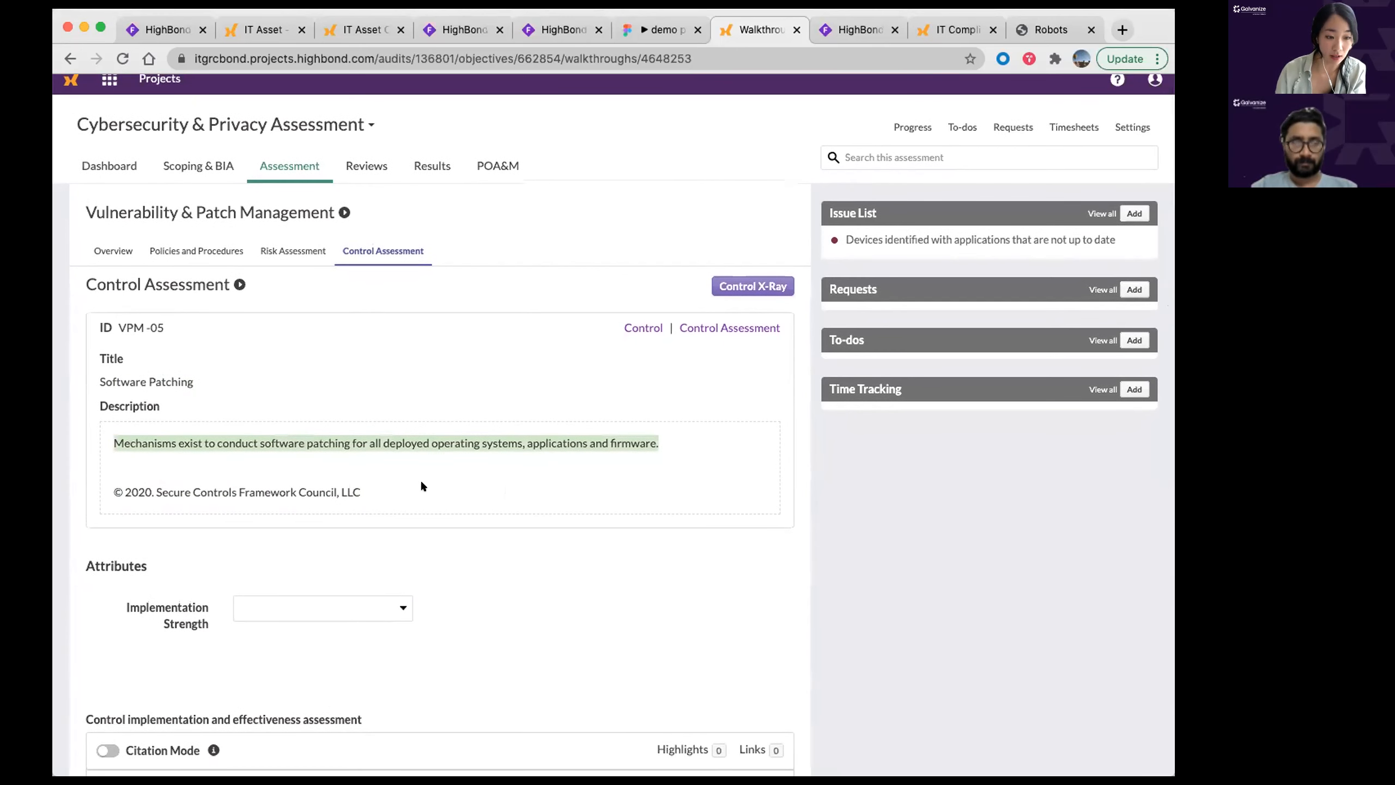
scroll(410, 469, "down", 1)
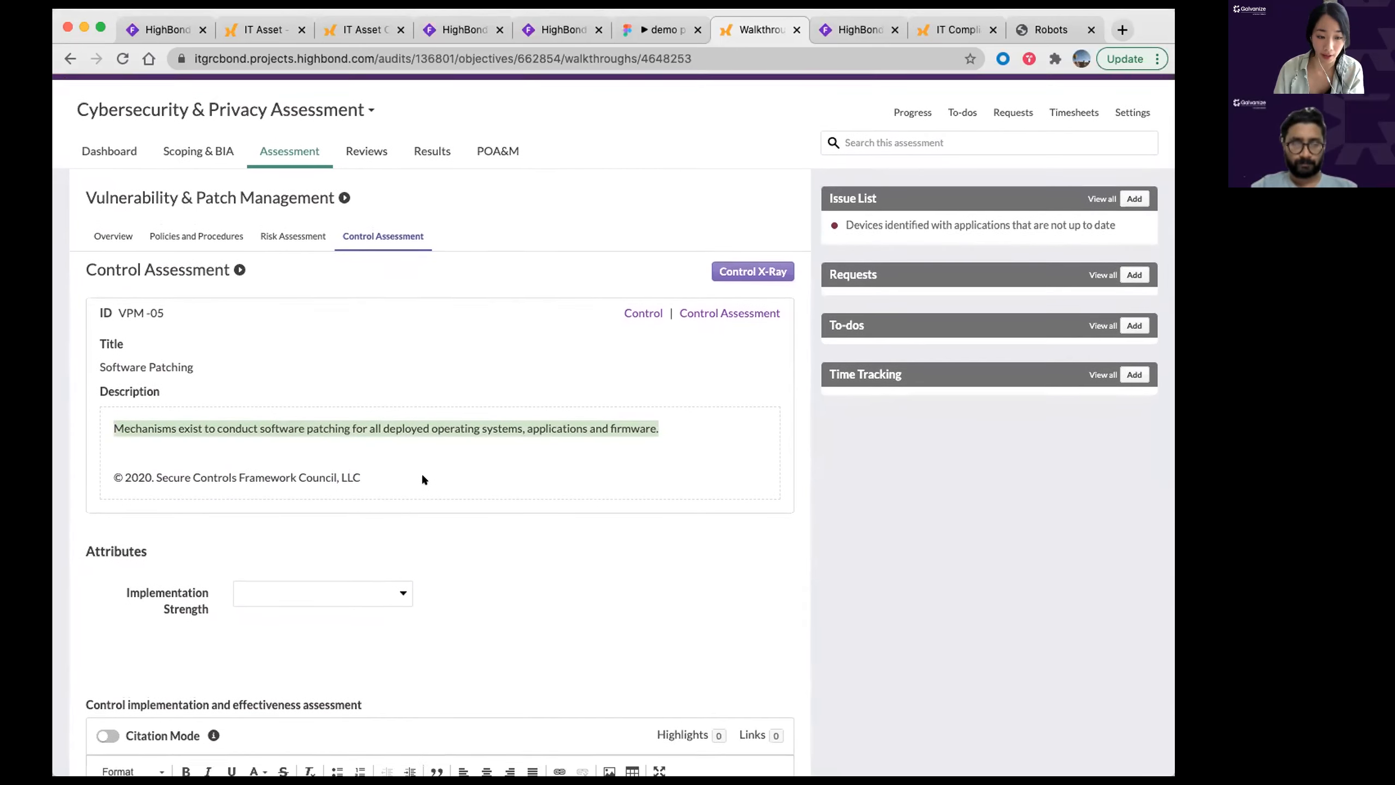
scroll(423, 472, "up", 1)
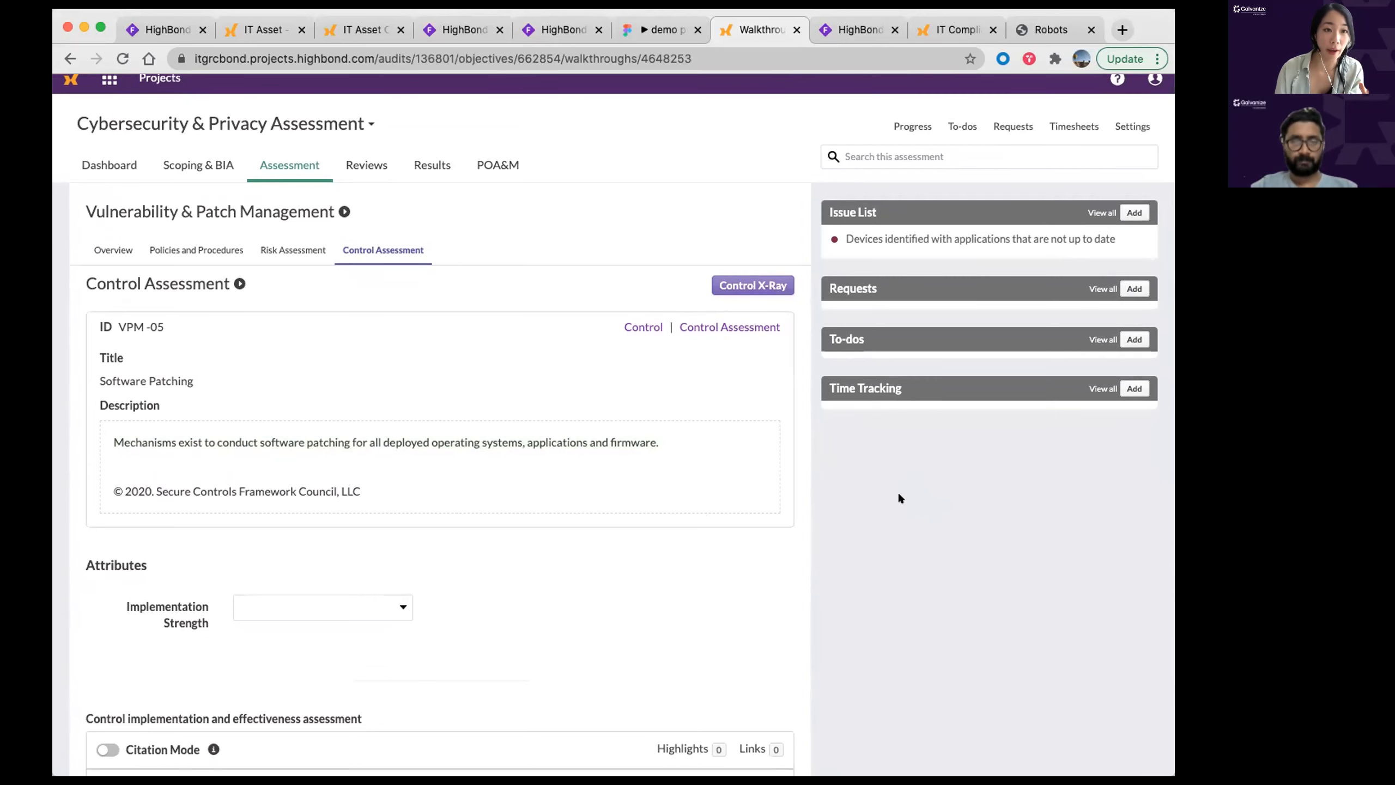
scroll(899, 497, "down", 3)
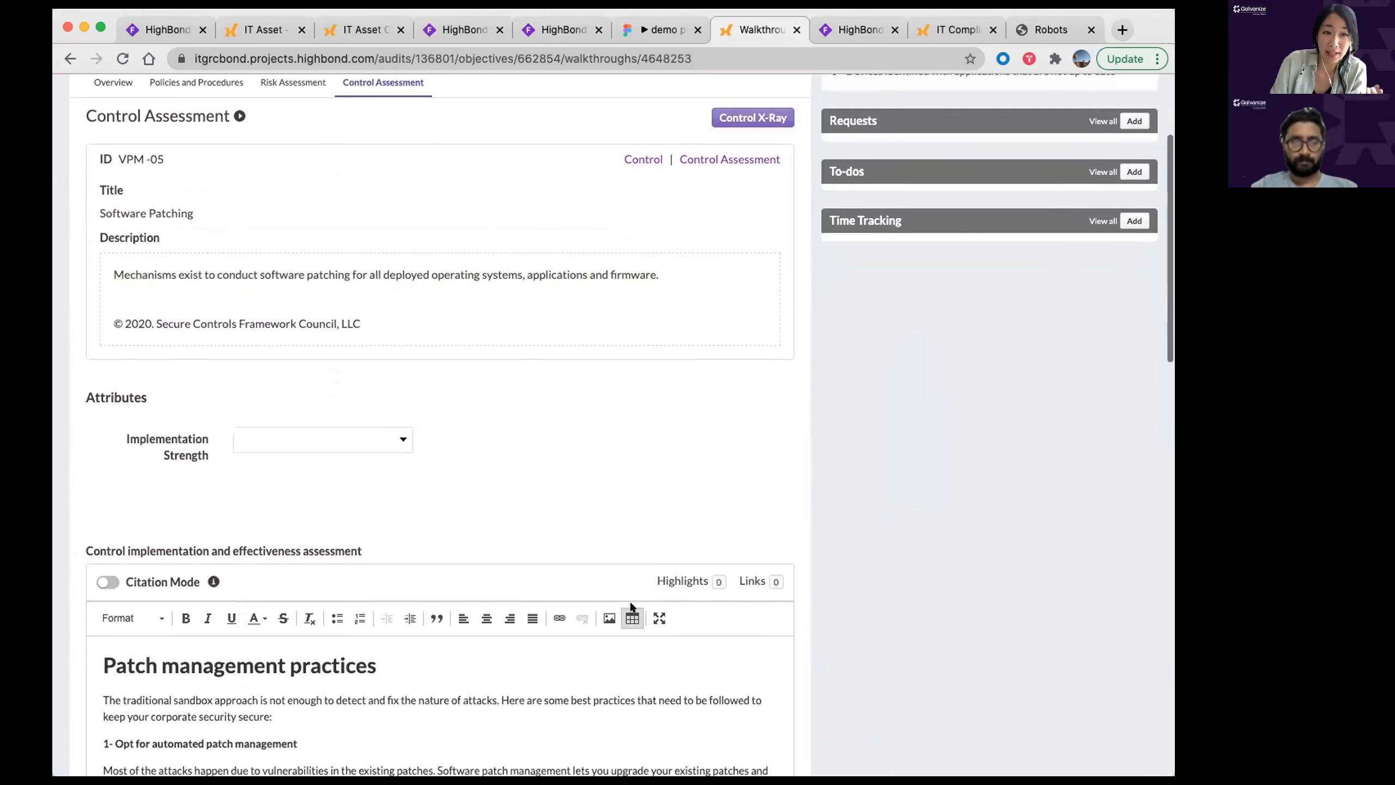
scroll(542, 630, "down", 3)
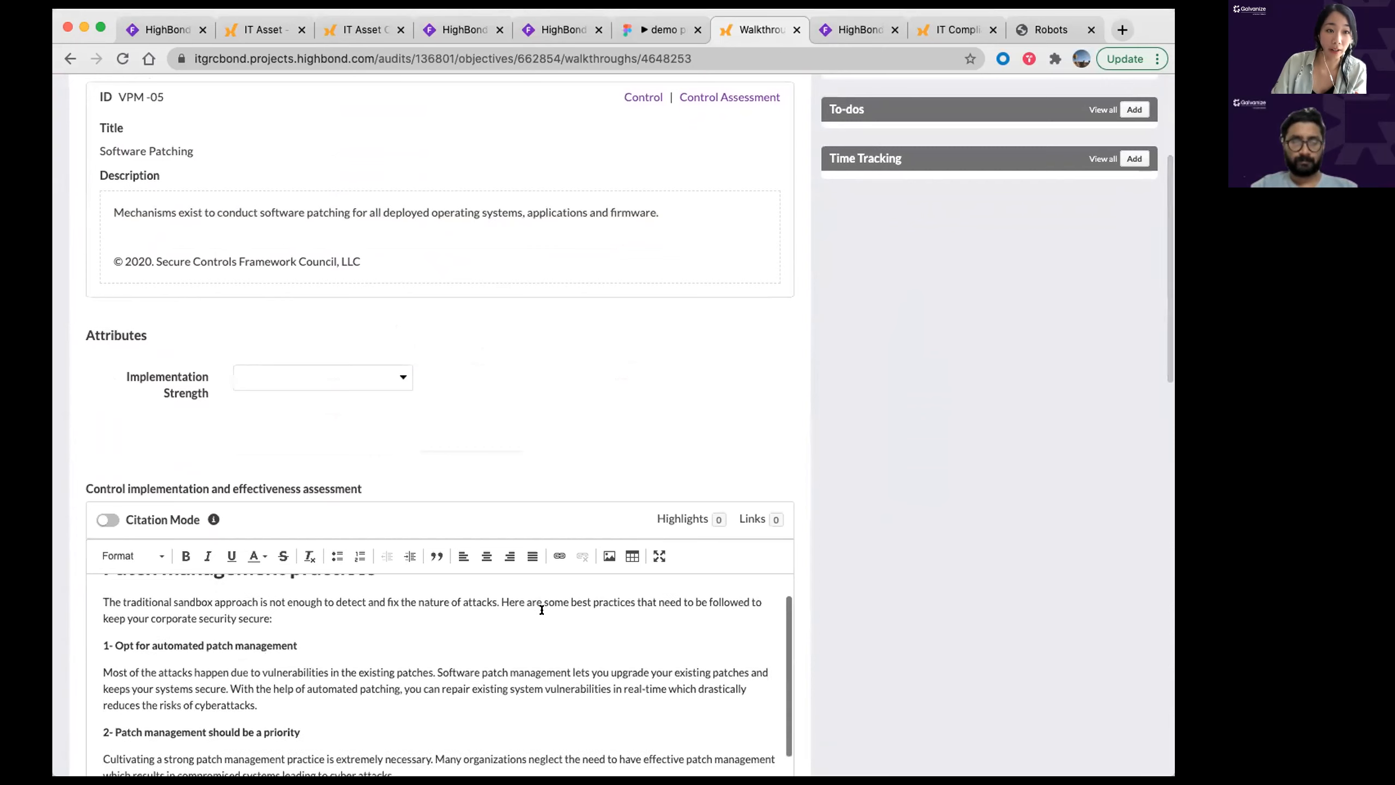
scroll(542, 608, "down", 2)
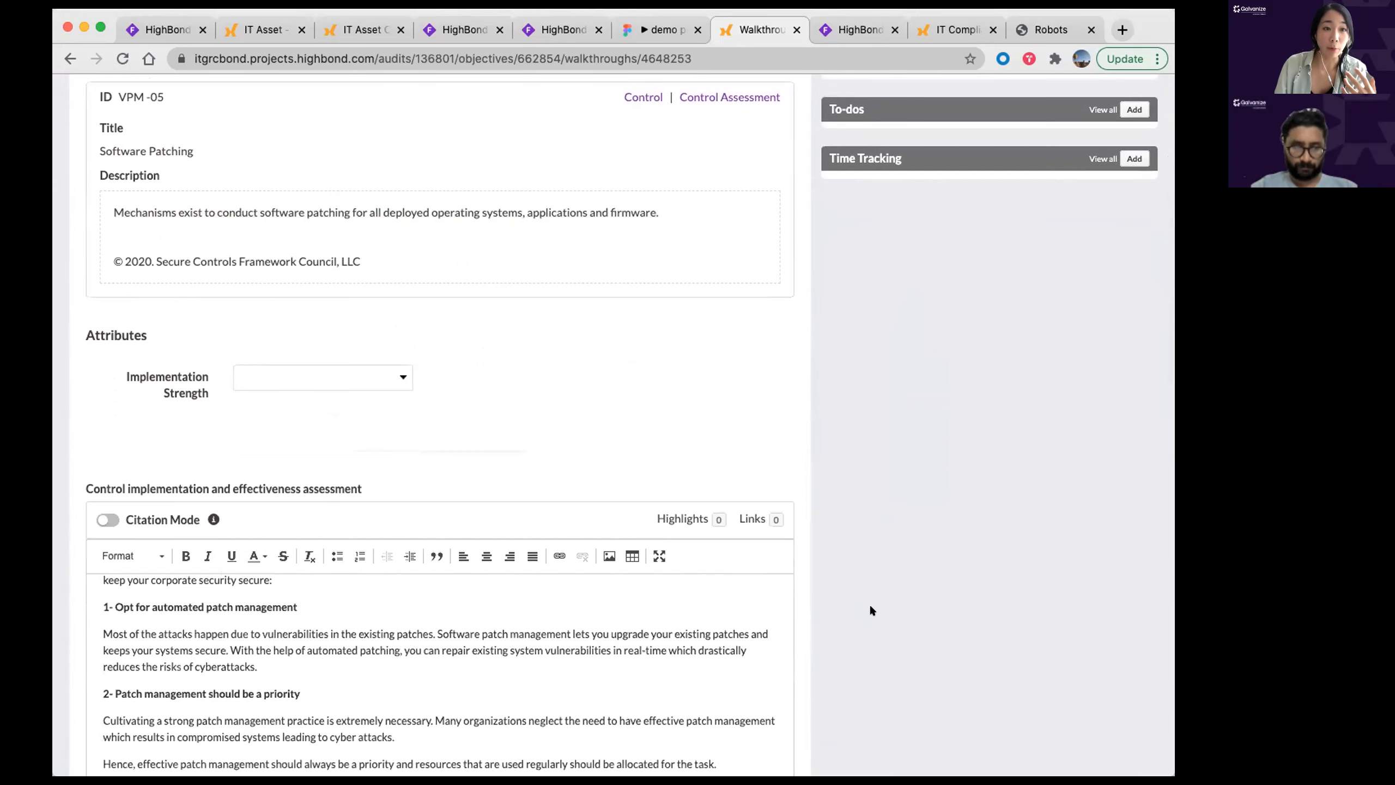
left_click(855, 30)
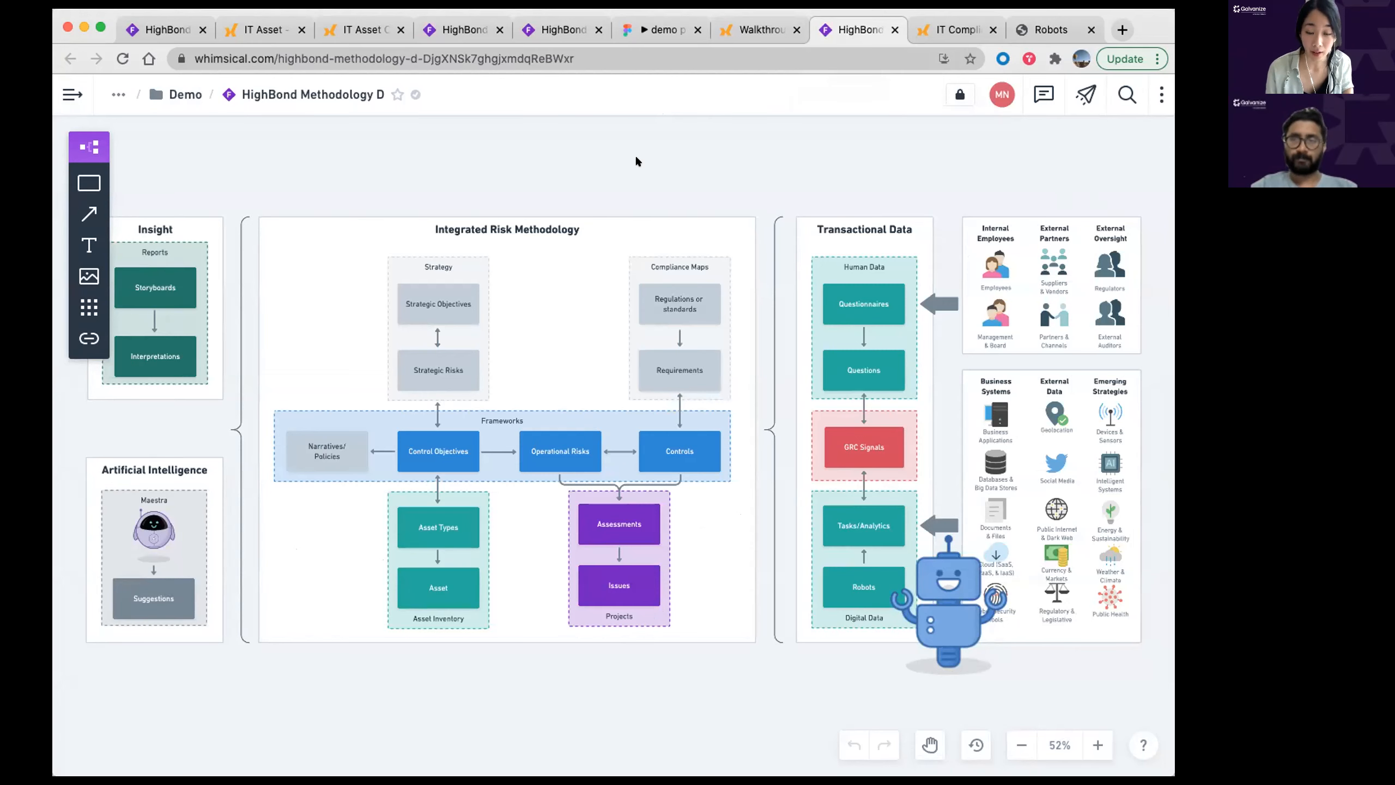
Step: Bring up the IT Compliance Controls Monitoring storyboard showing 79.3% non-compliant access
left_click(931, 31)
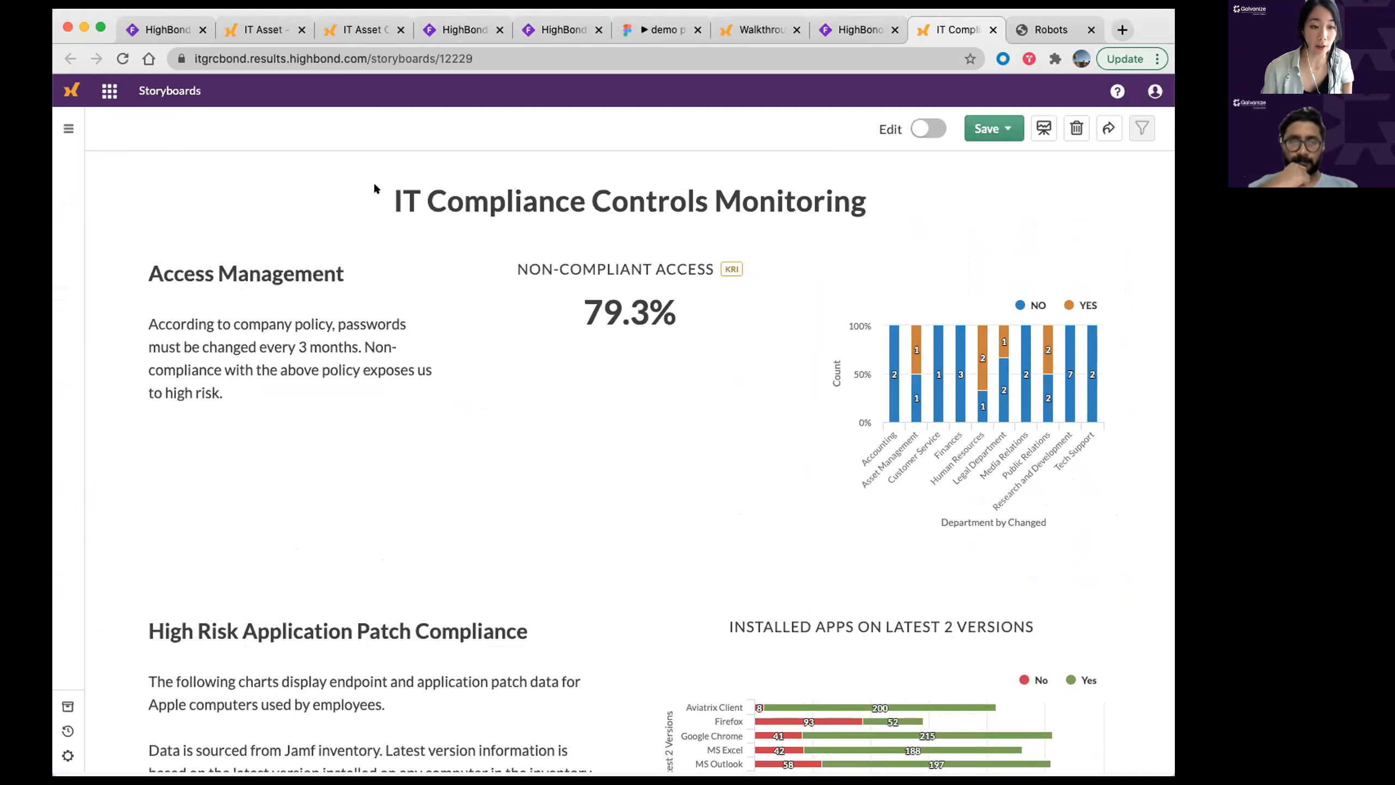
triple_click(594, 174)
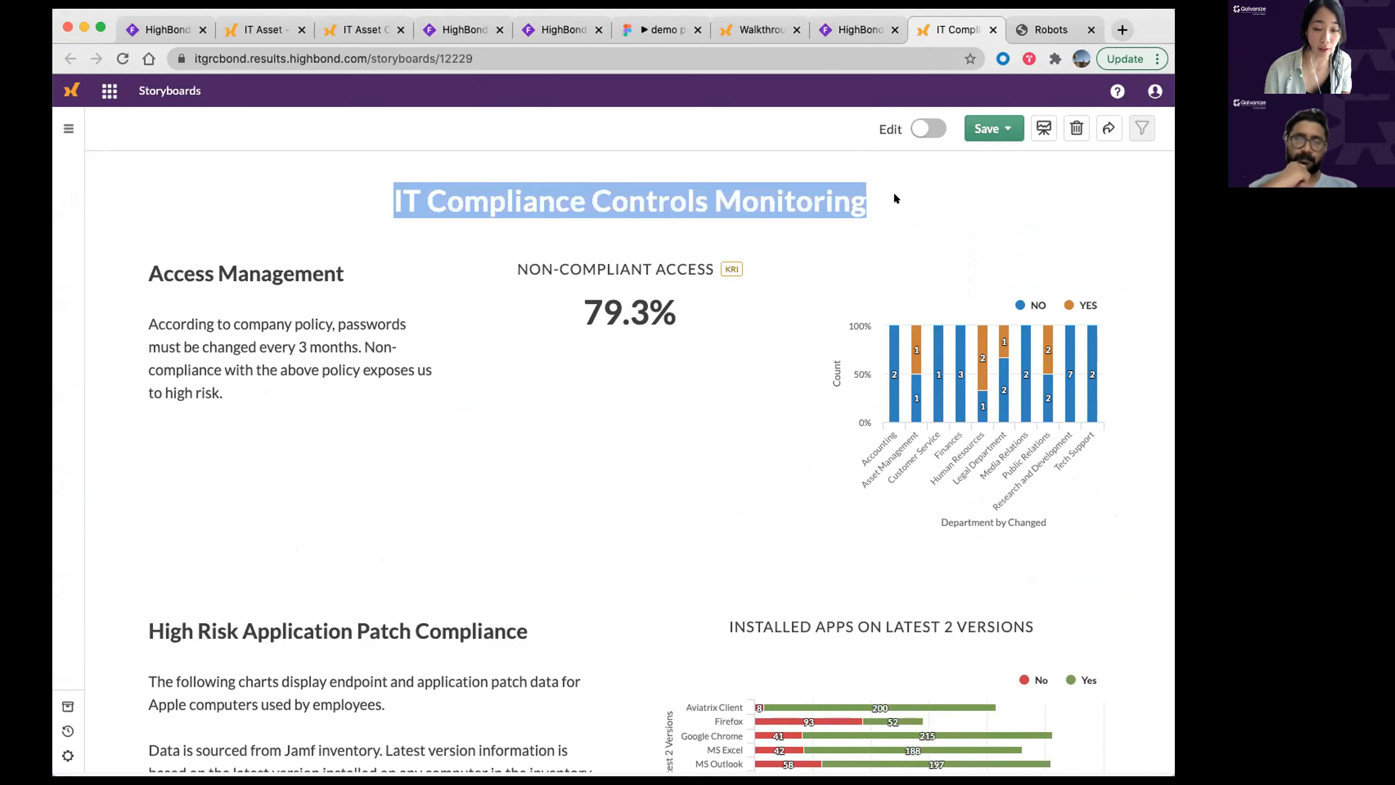
scroll(906, 210, "down", 1)
left_click(911, 199)
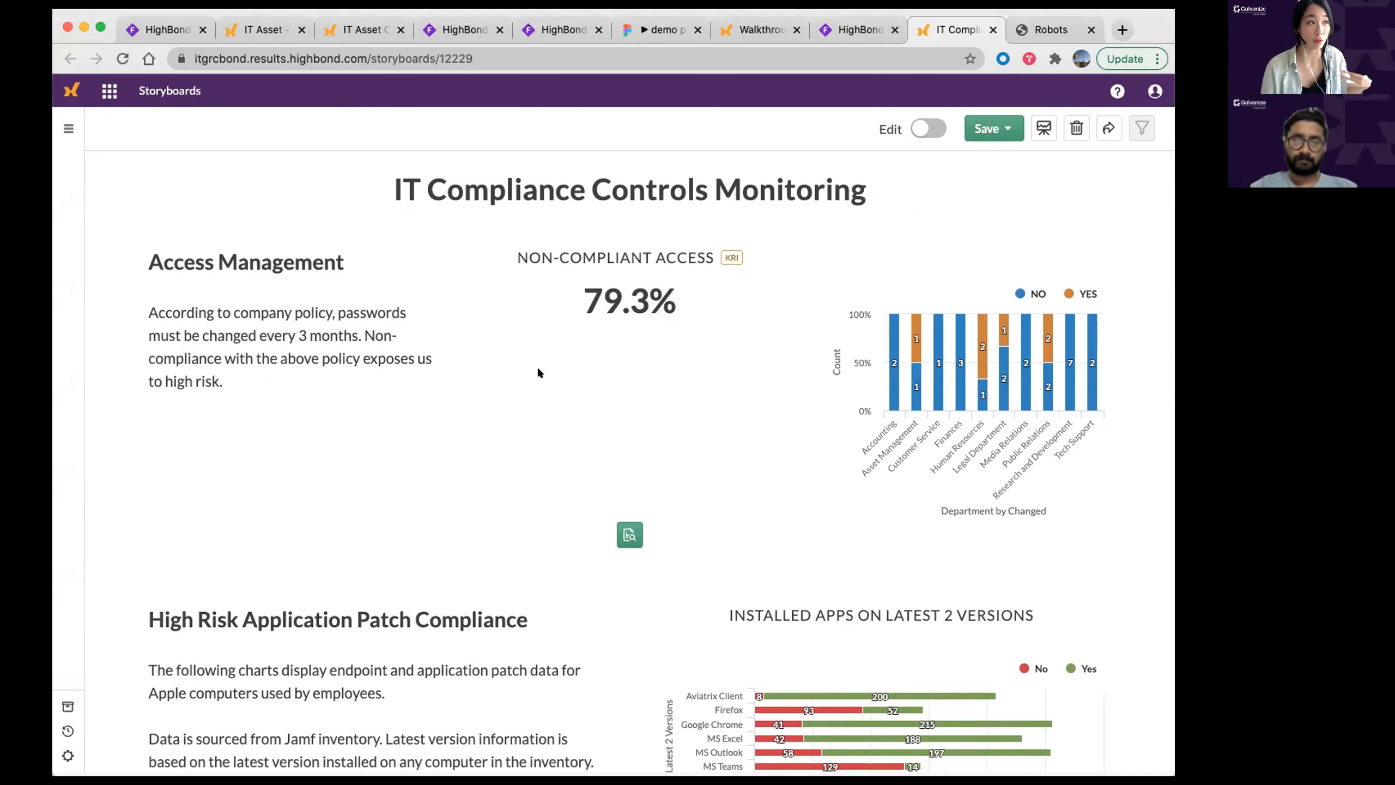
scroll(536, 366, "down", 1)
scroll(538, 370, "down", 1)
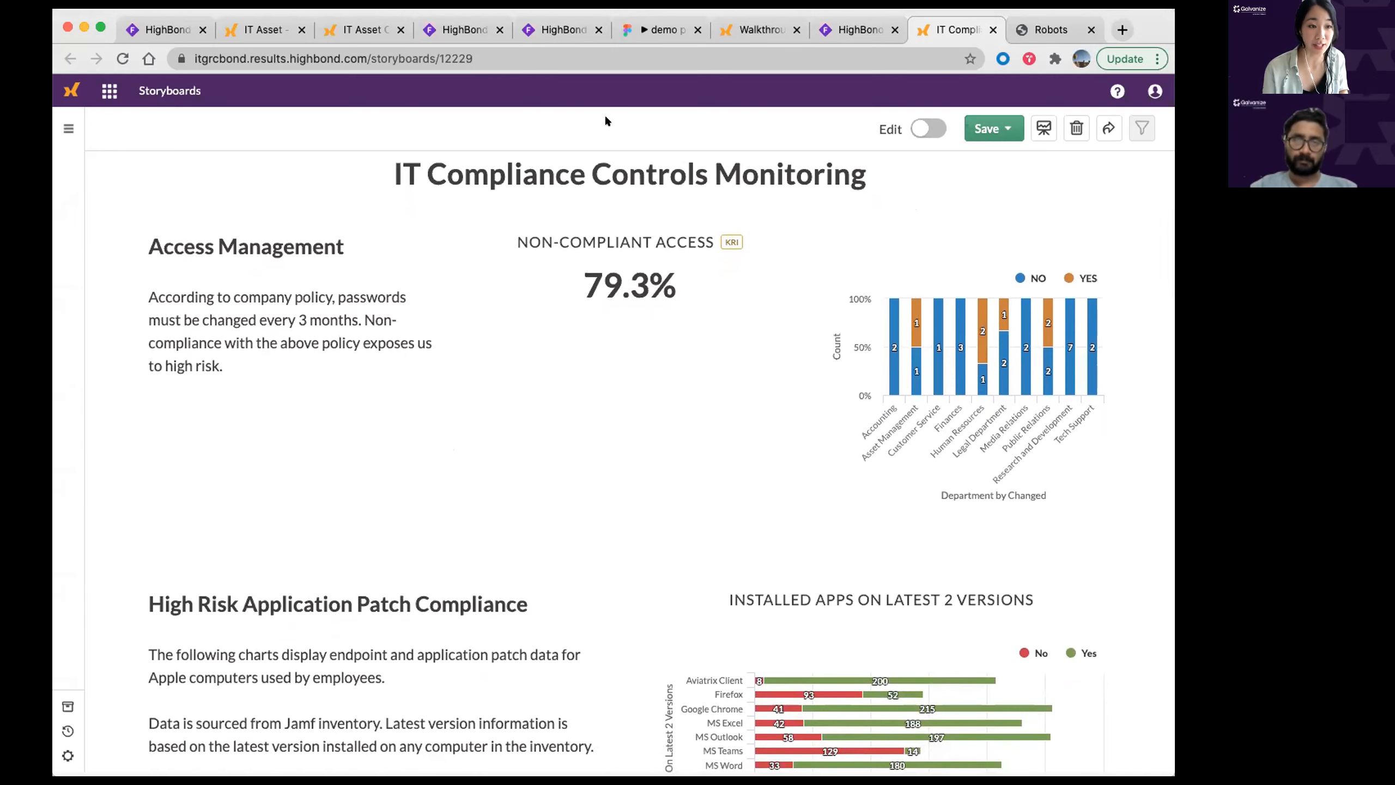
left_click(763, 29)
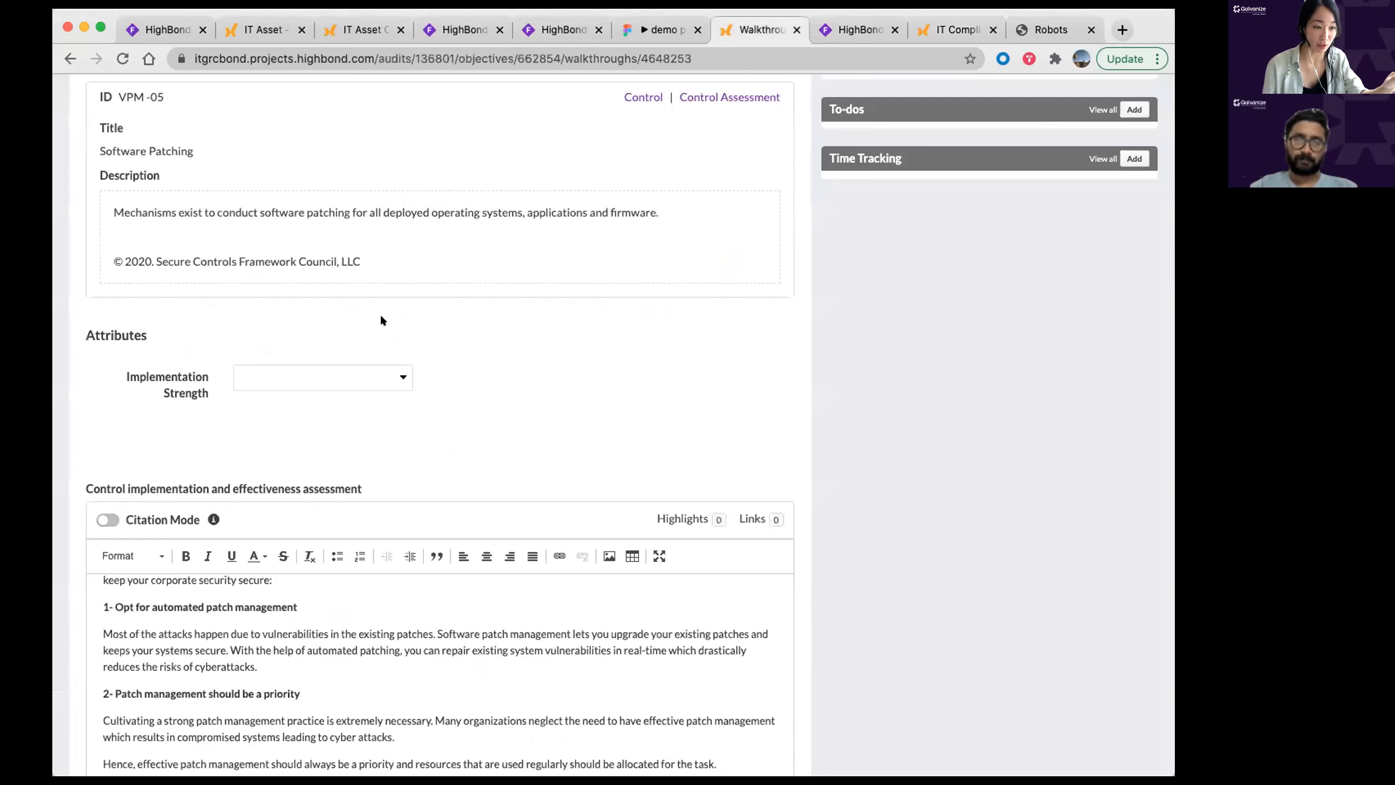
left_click(956, 29)
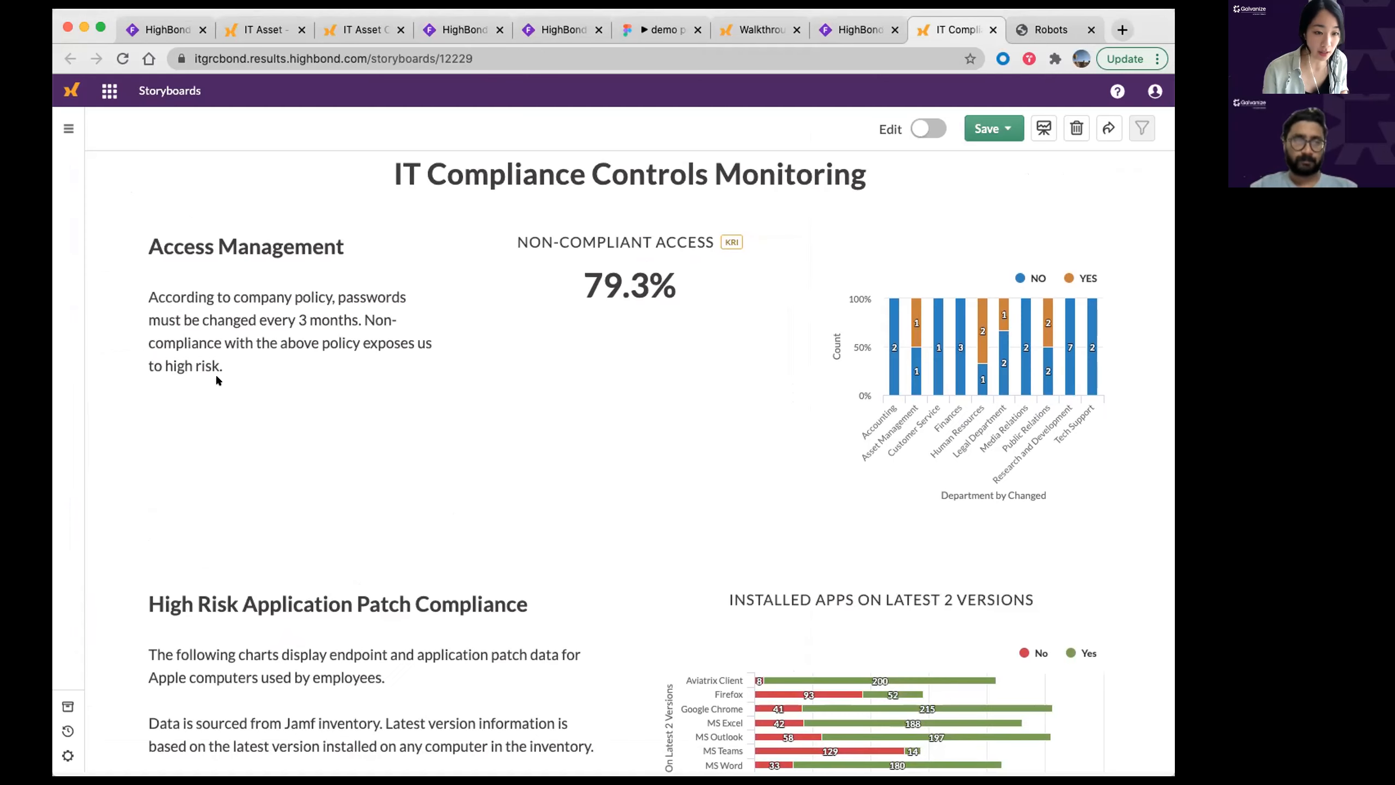
left_click_drag(164, 258, 356, 249)
left_click(335, 435)
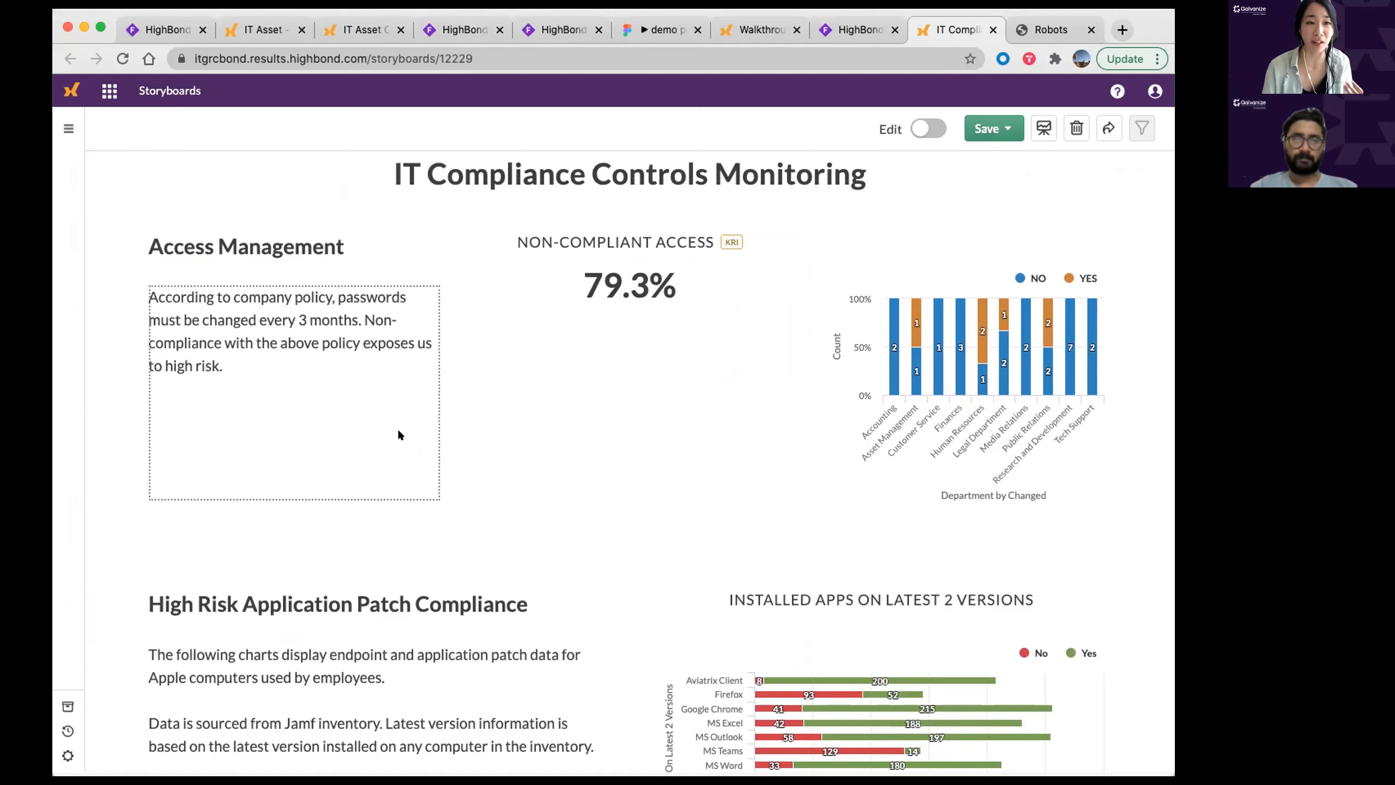
left_click(635, 418)
scroll(634, 418, "down", 3)
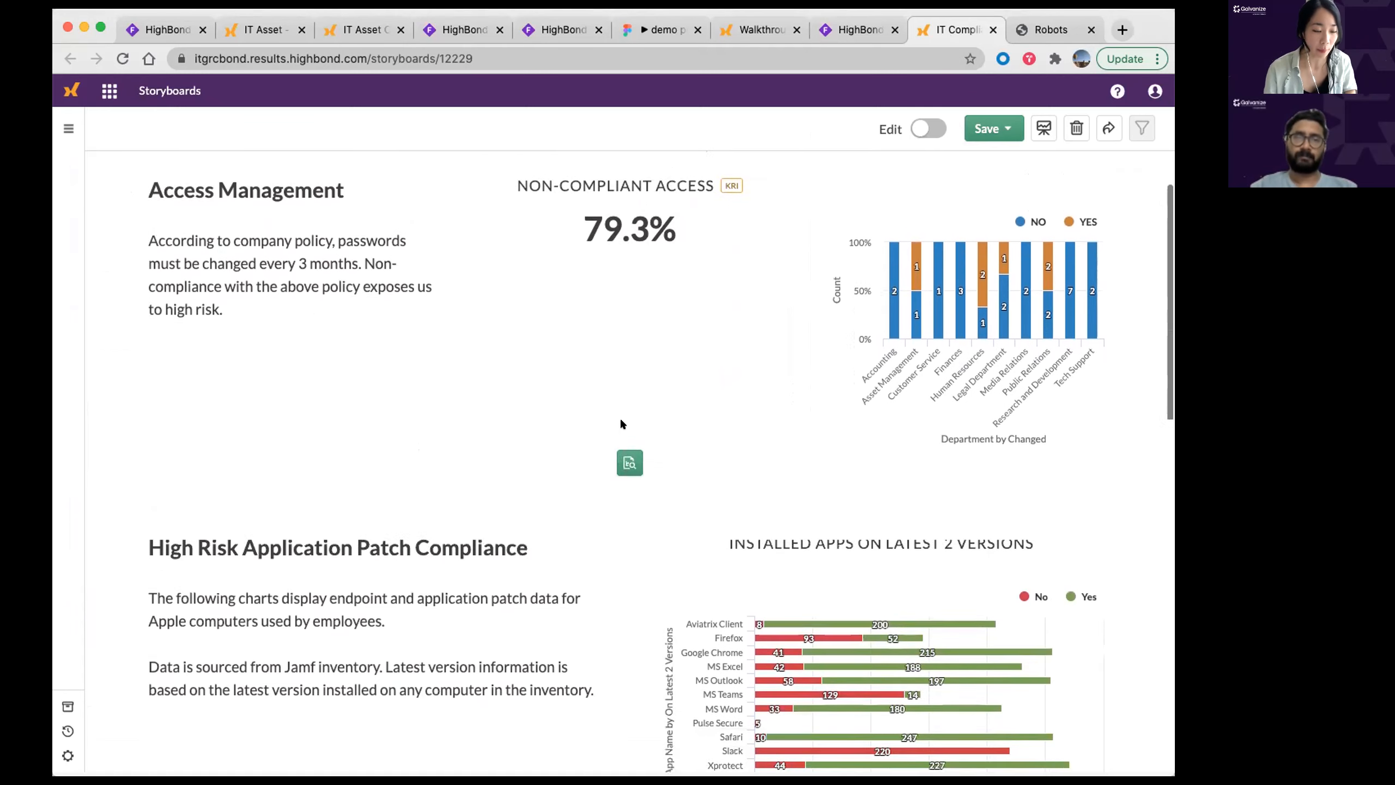
scroll(614, 417, "down", 8)
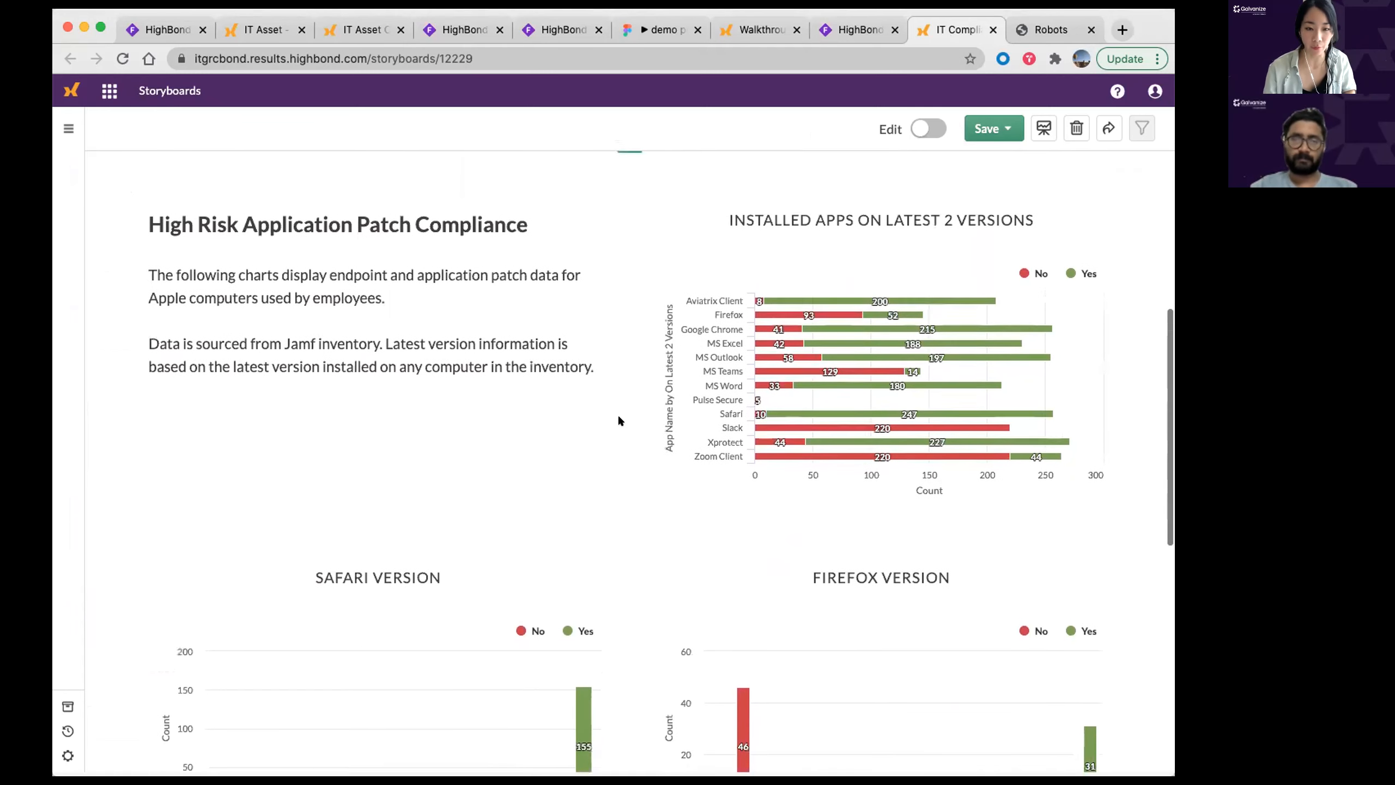
scroll(140, 283, "up", 1)
left_click_drag(149, 226, 532, 231)
scroll(352, 233, "up", 1)
left_click(351, 234)
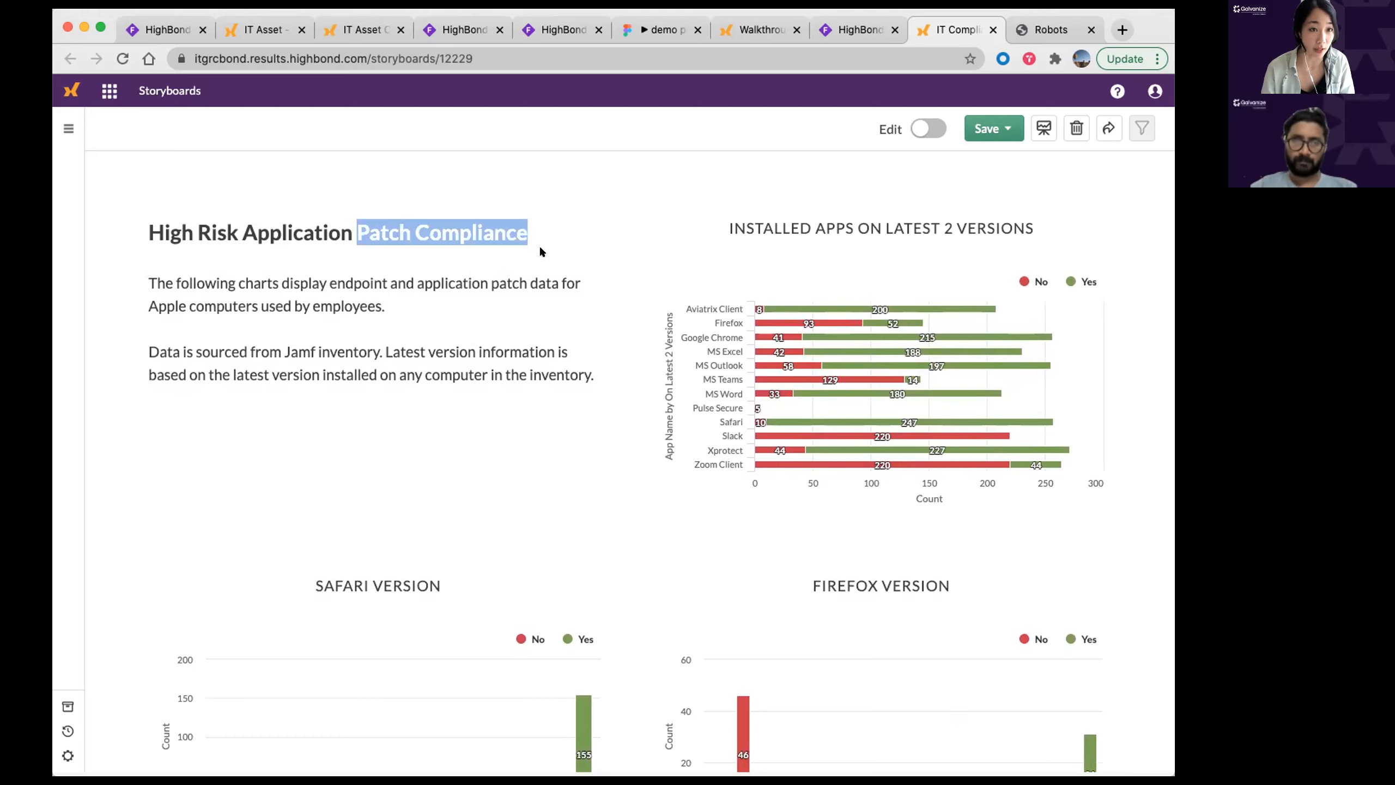
left_click(540, 248)
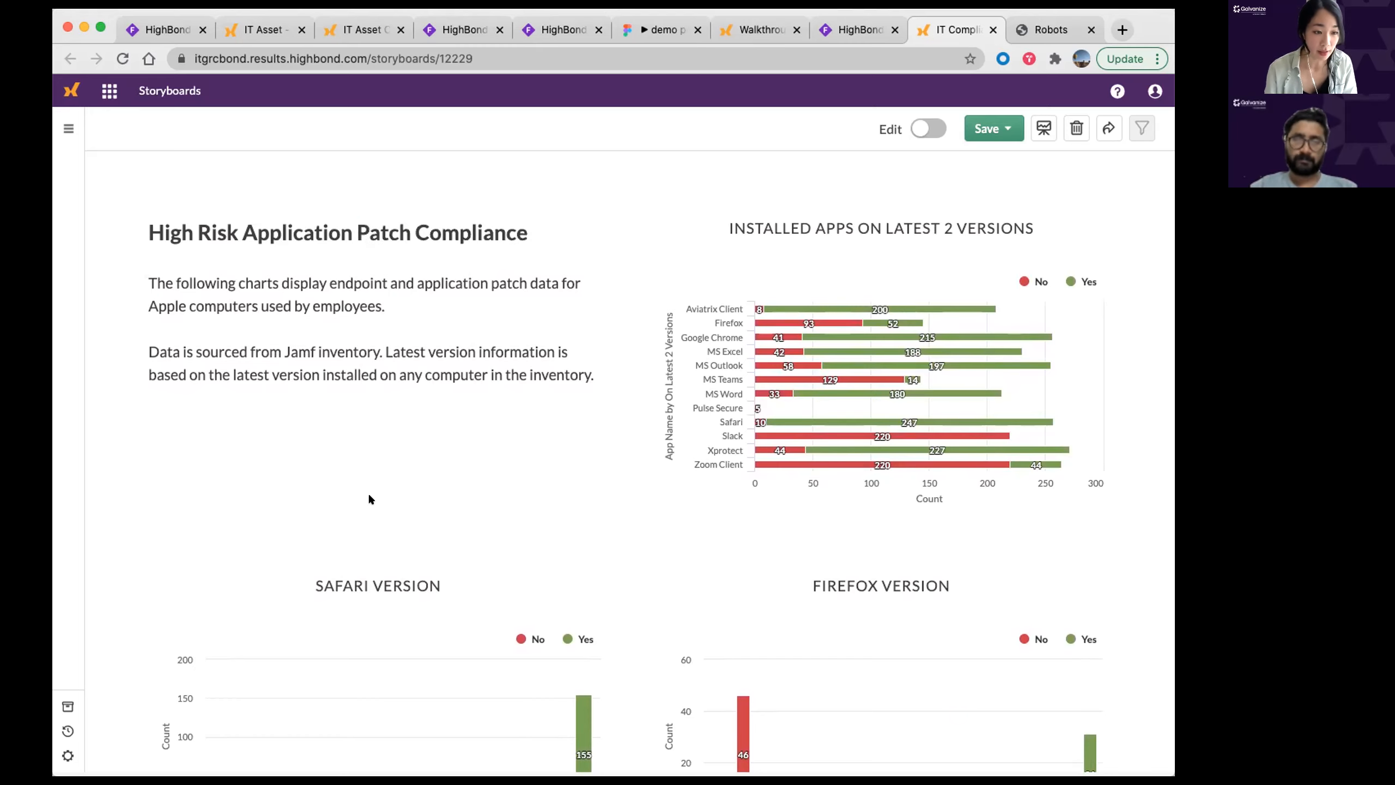
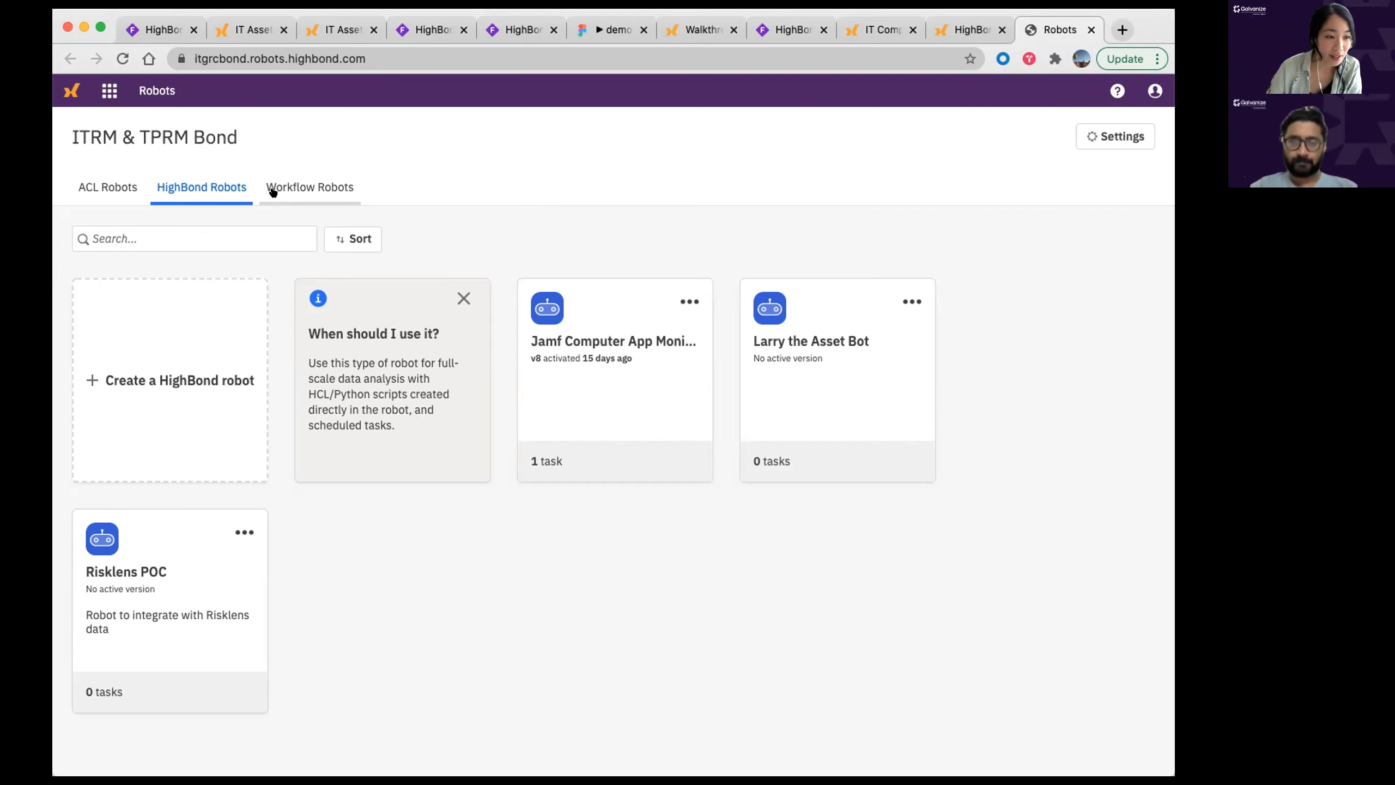
Step: Open the Jamf Computer App Monitoring robot in Dev mode and edit its v8 script
left_click(579, 373)
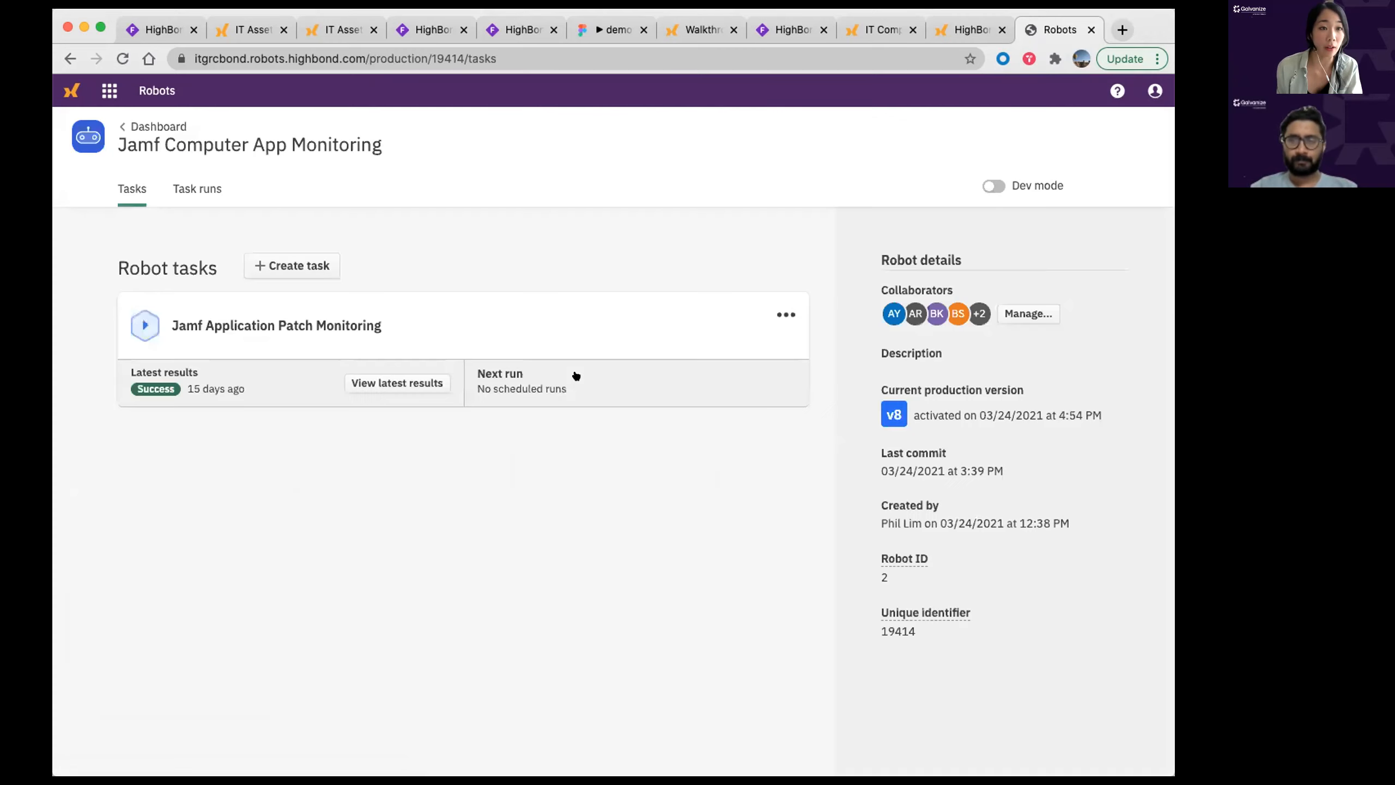
left_click(1013, 194)
left_click(283, 190)
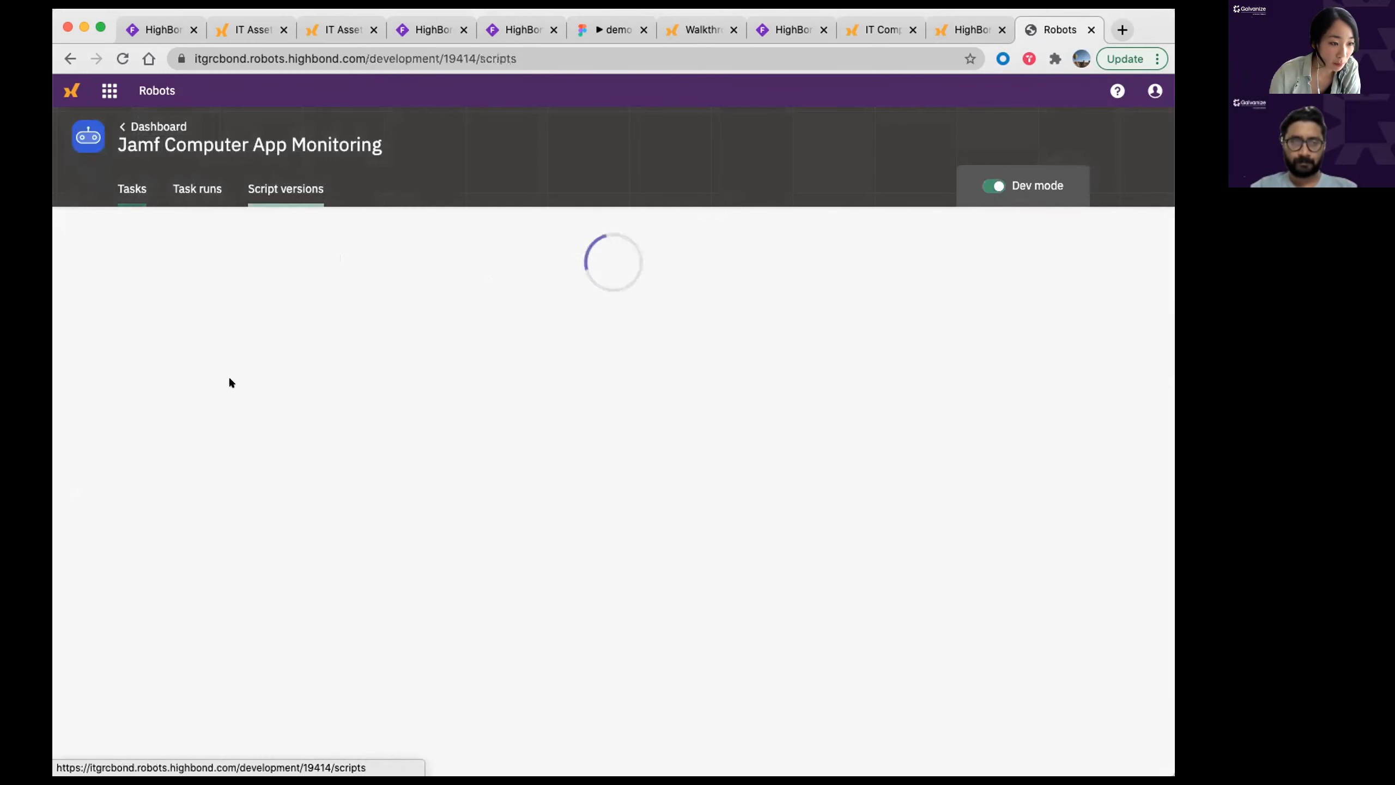
left_click(219, 324)
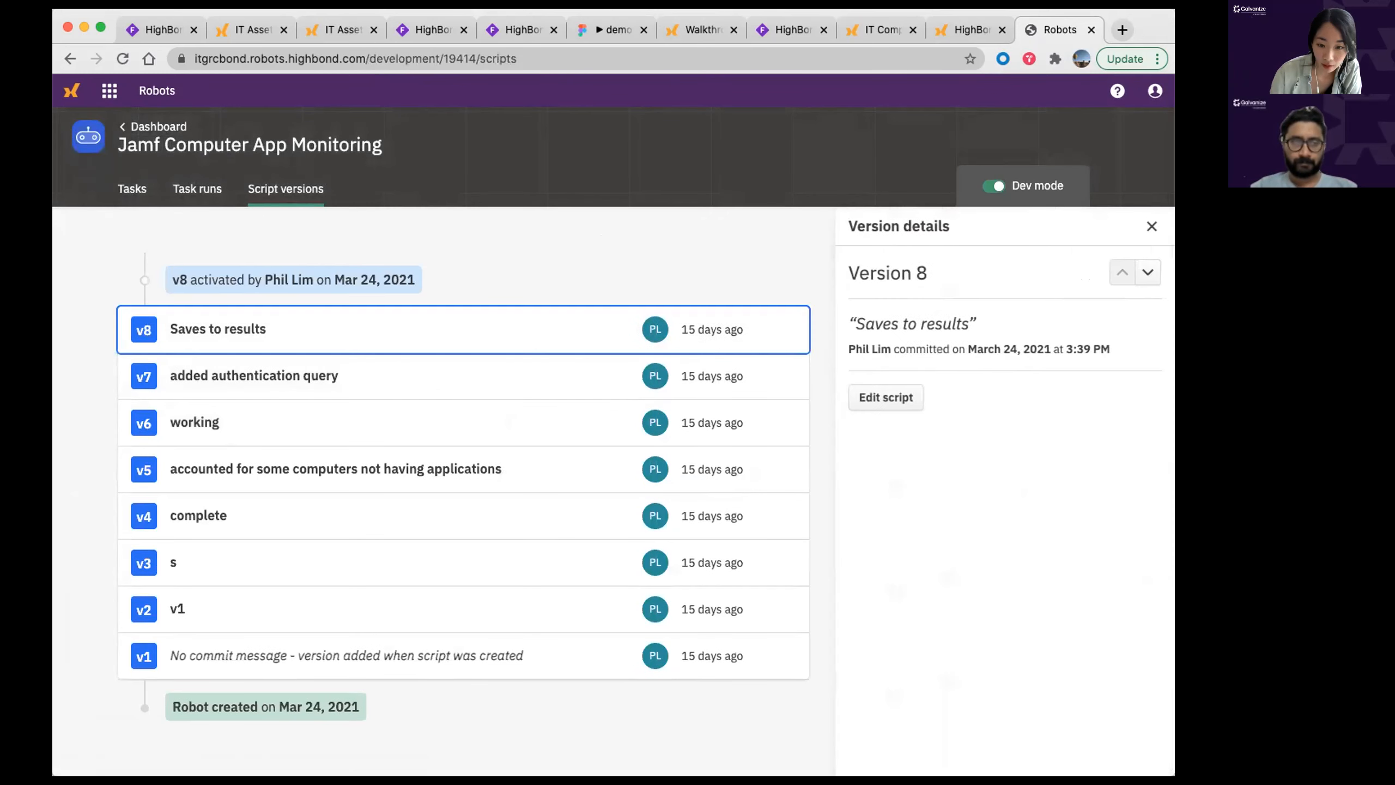
left_click(884, 398)
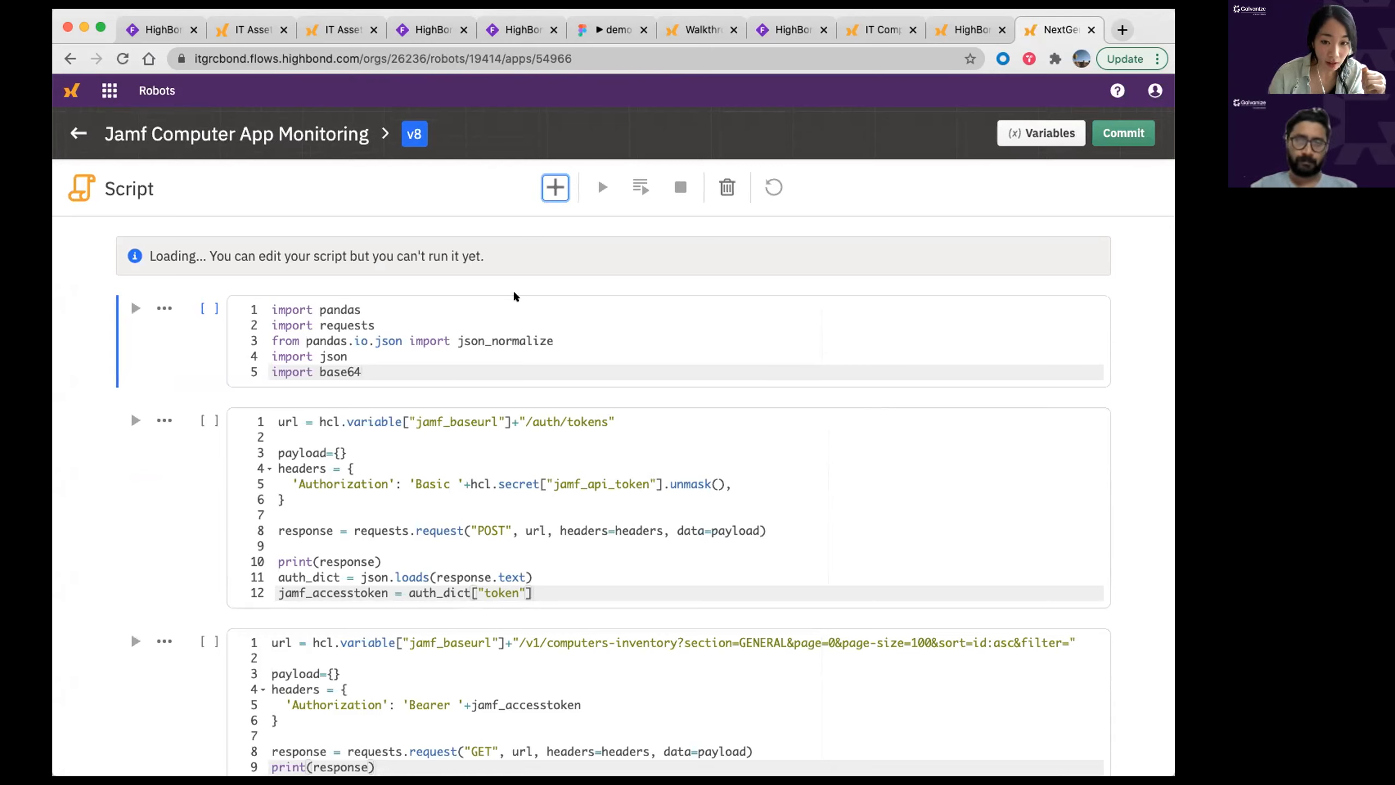
left_click(1035, 135)
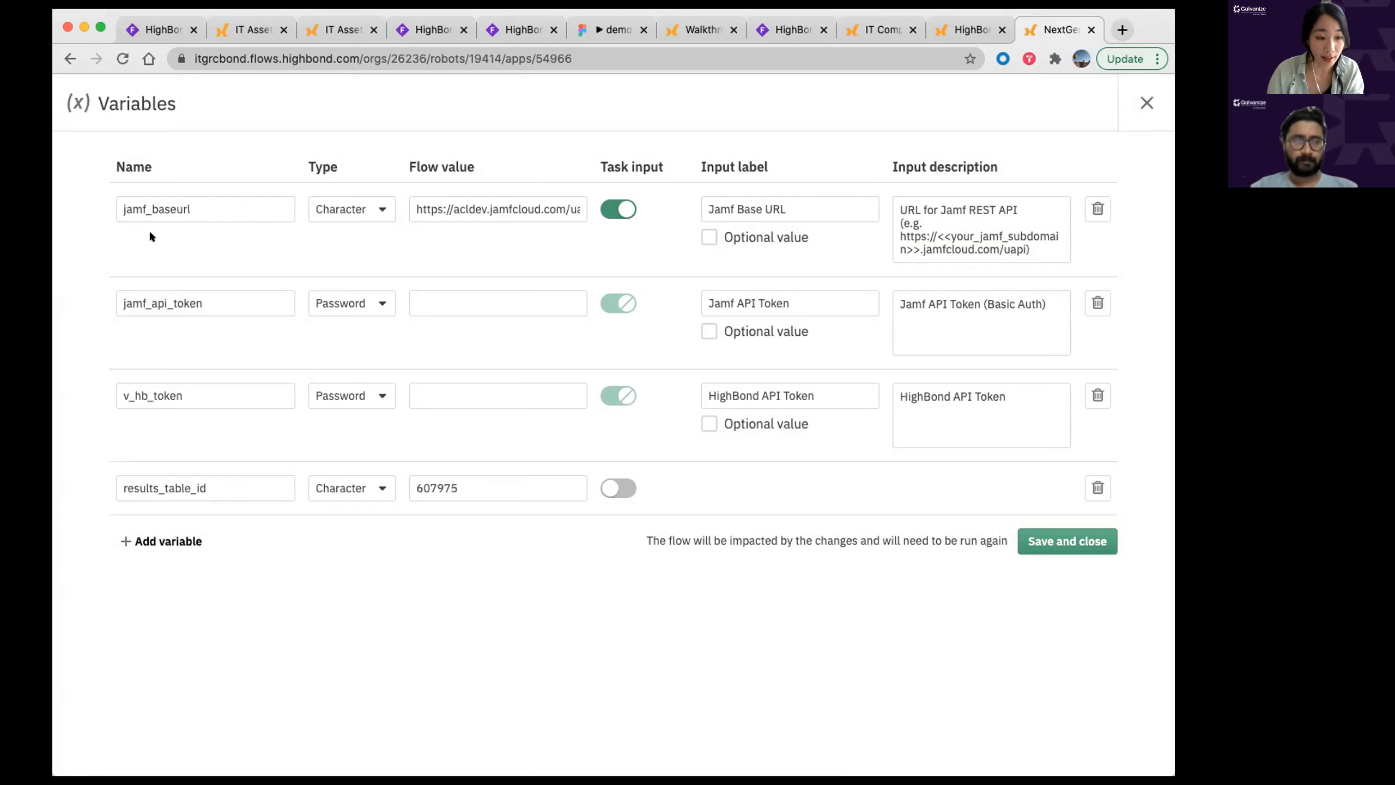
left_click_drag(420, 203, 566, 202)
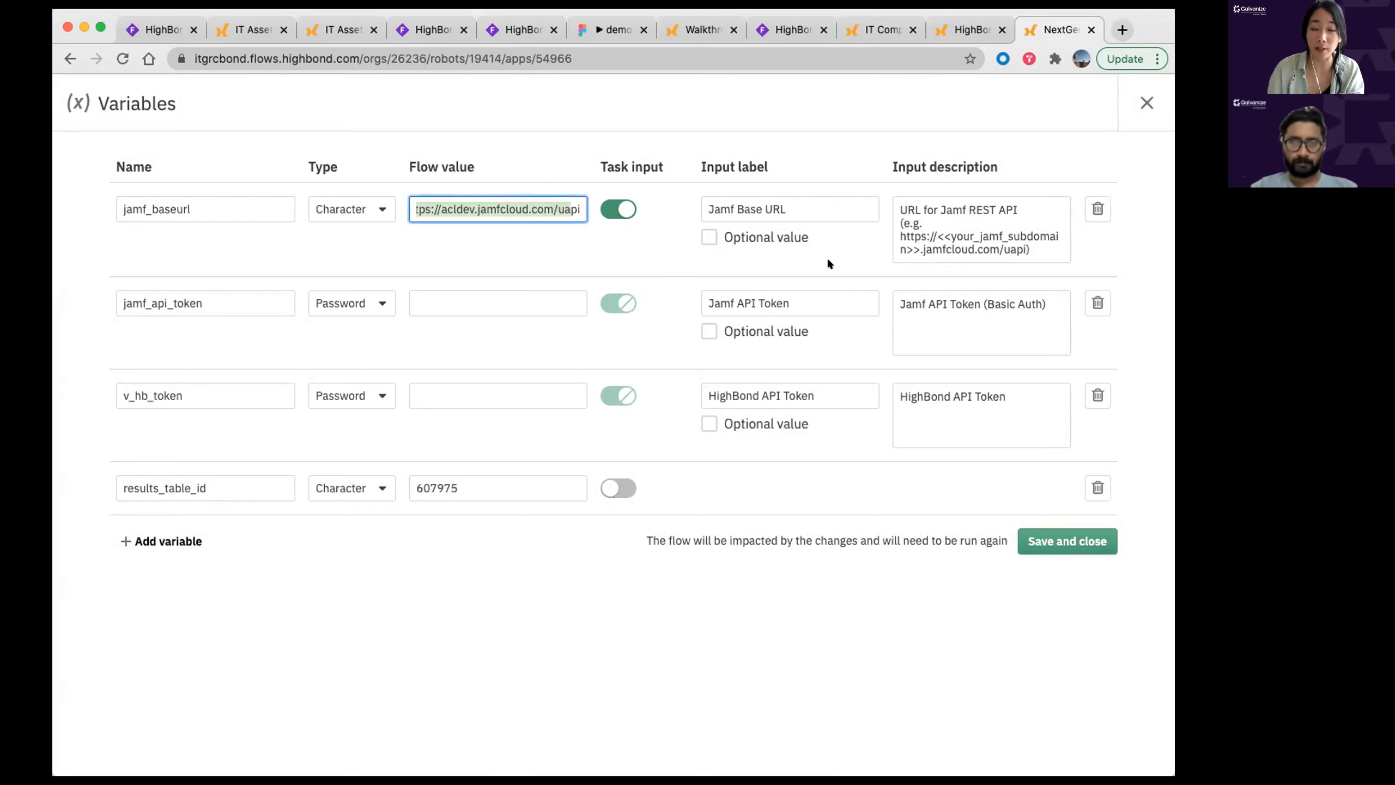
left_click(993, 234)
left_click_drag(937, 209, 1024, 238)
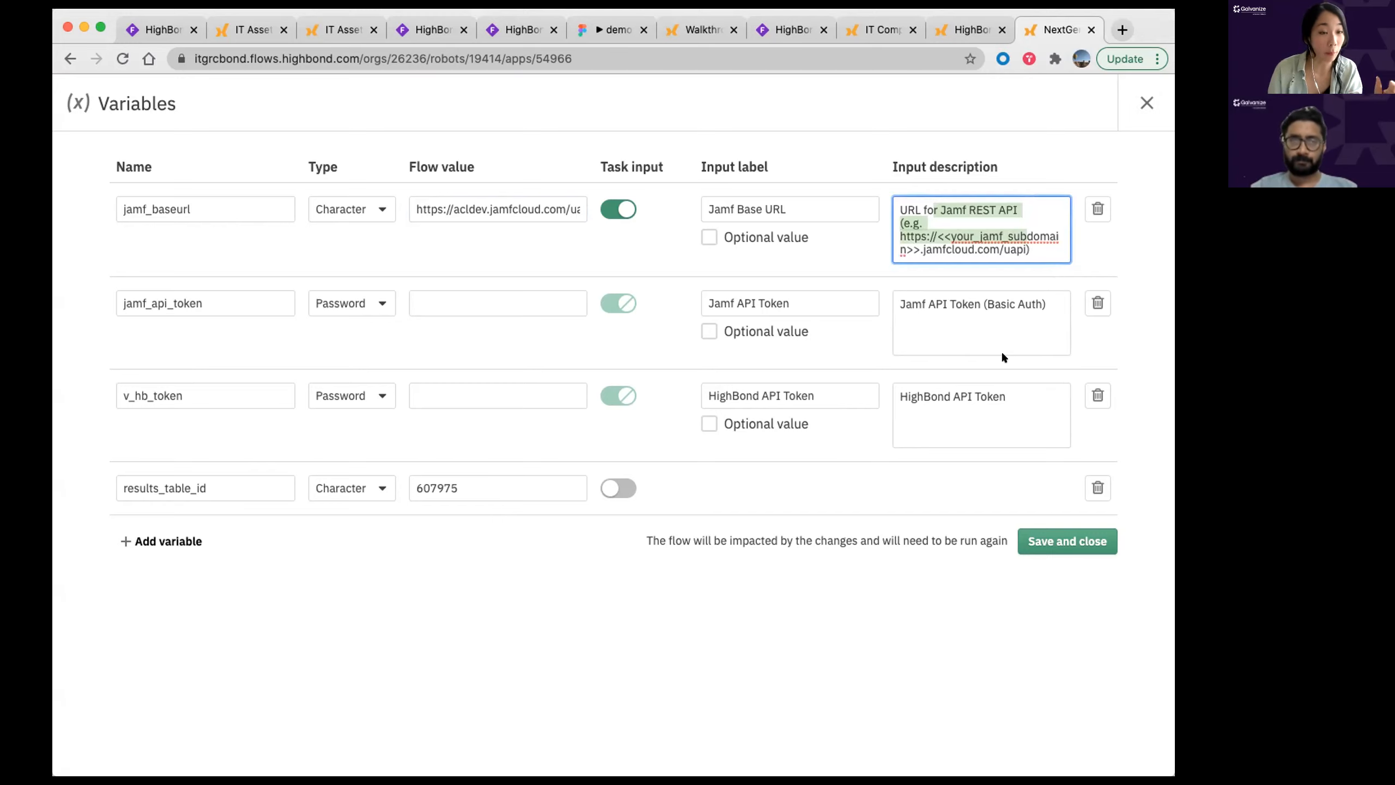
left_click(1146, 103)
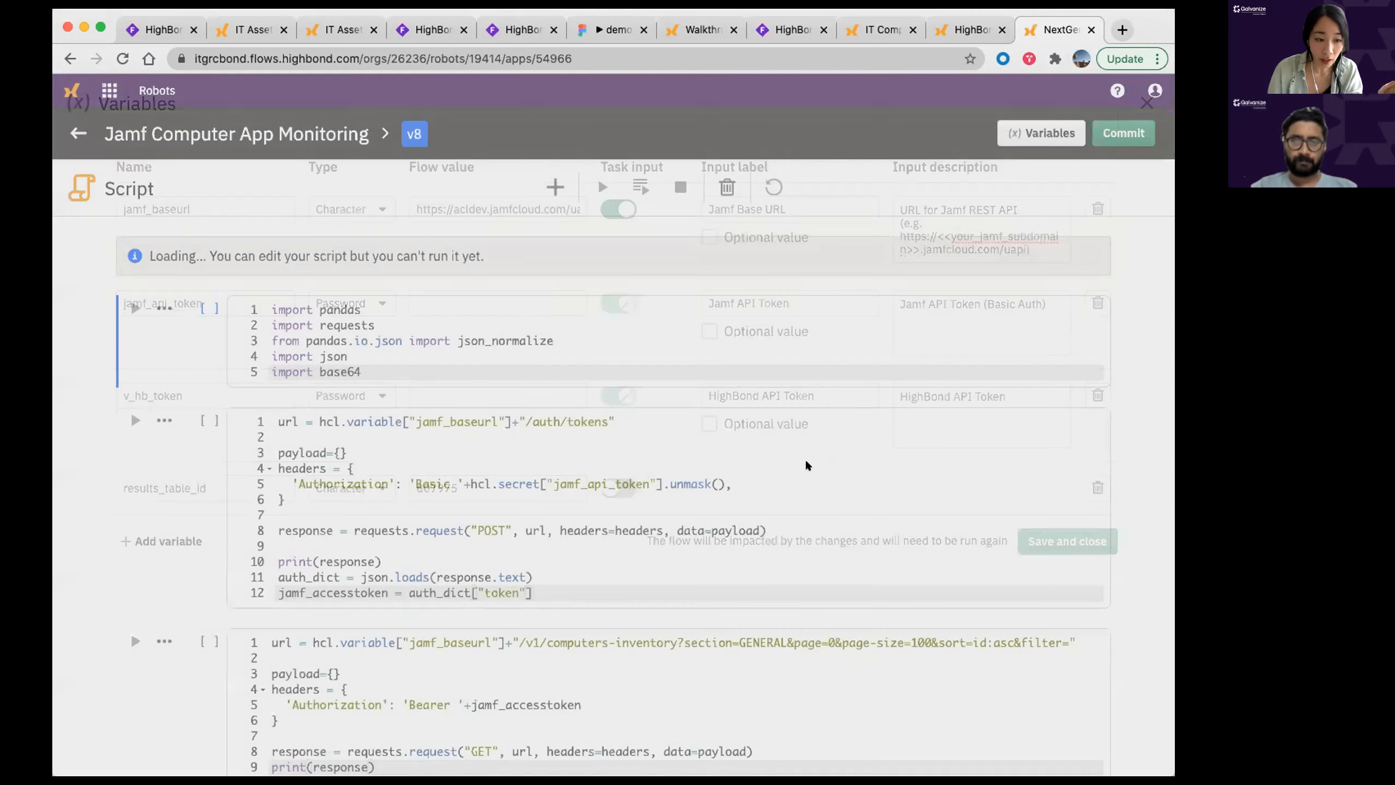
Step: Read down through the authentication and applications-list function cells of the Jamf script
left_click(140, 500)
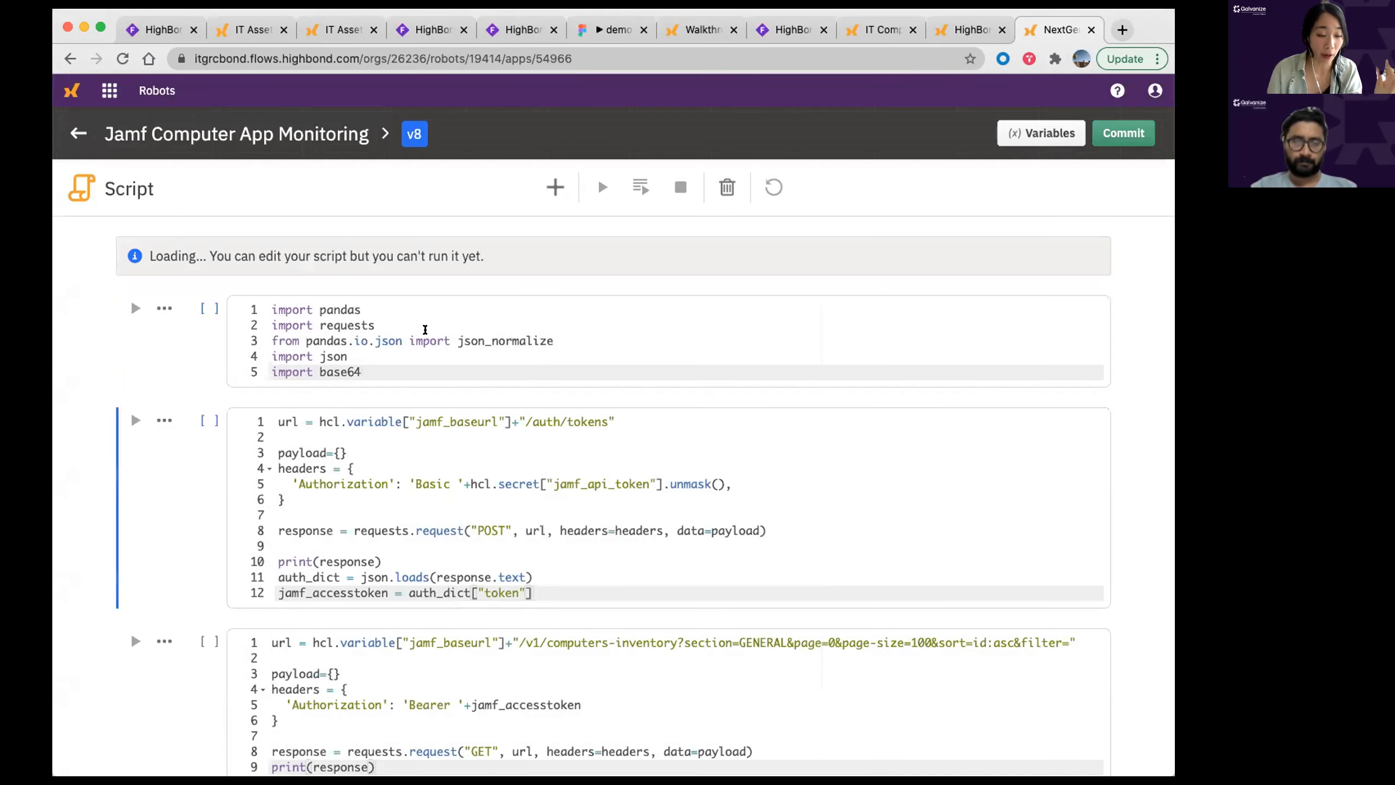
scroll(584, 320, "down", 2)
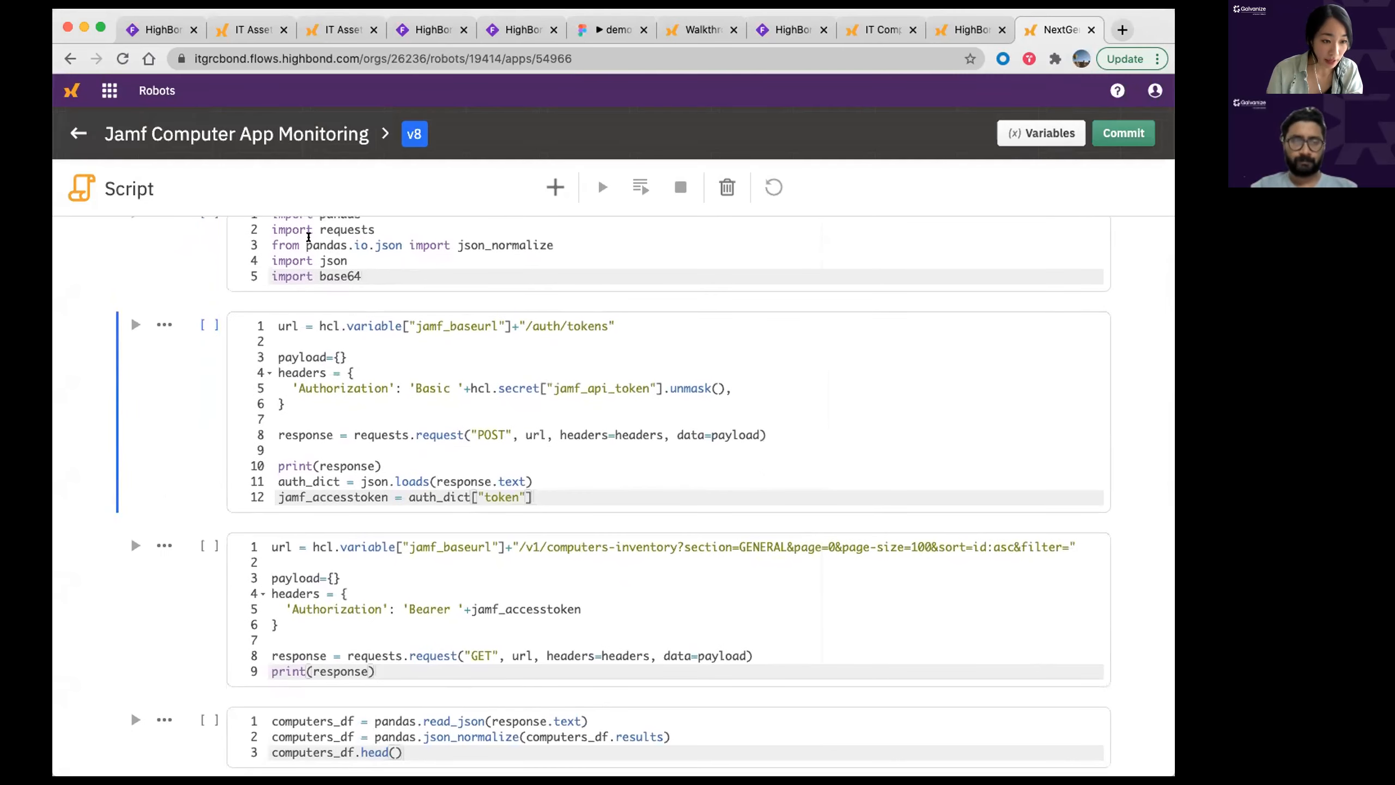
scroll(596, 446, "down", 3)
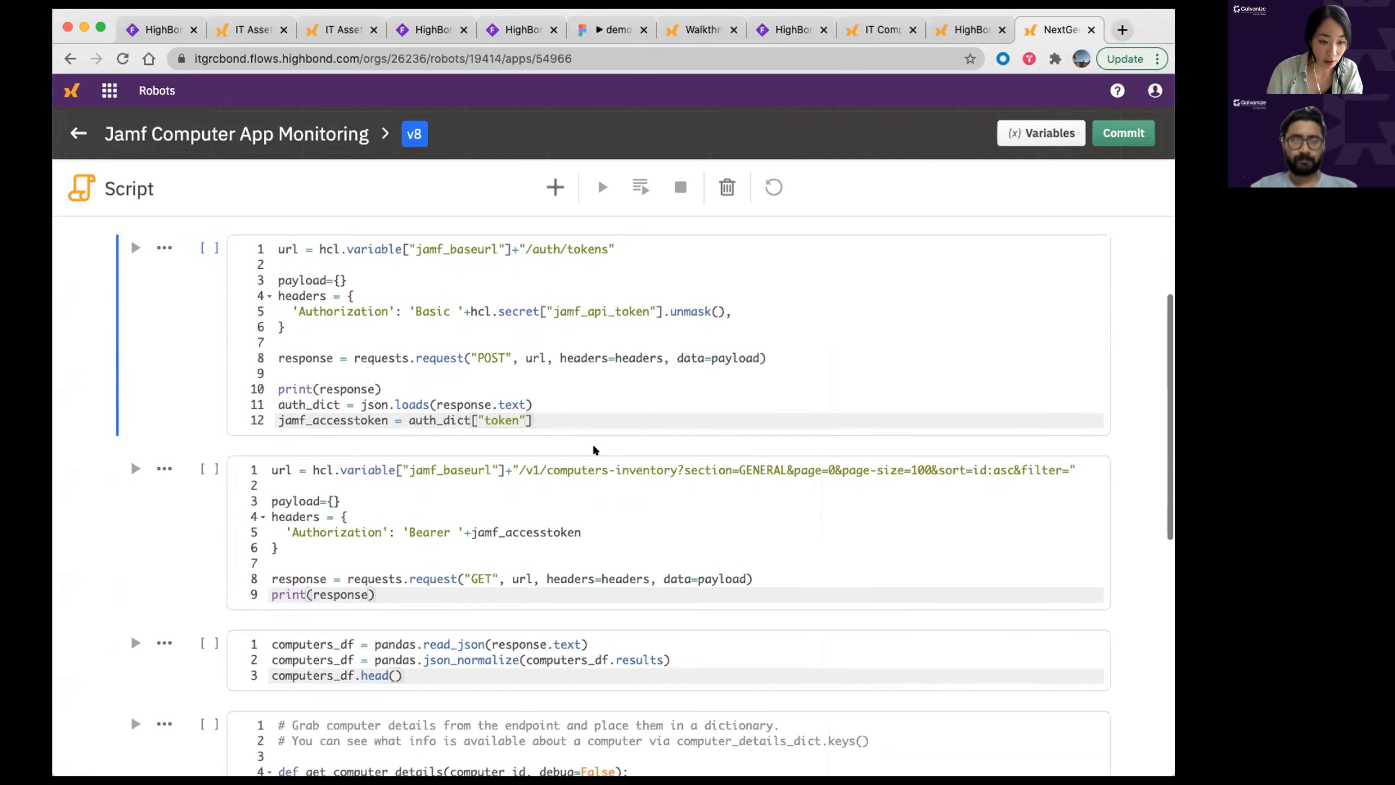
scroll(606, 438, "down", 6)
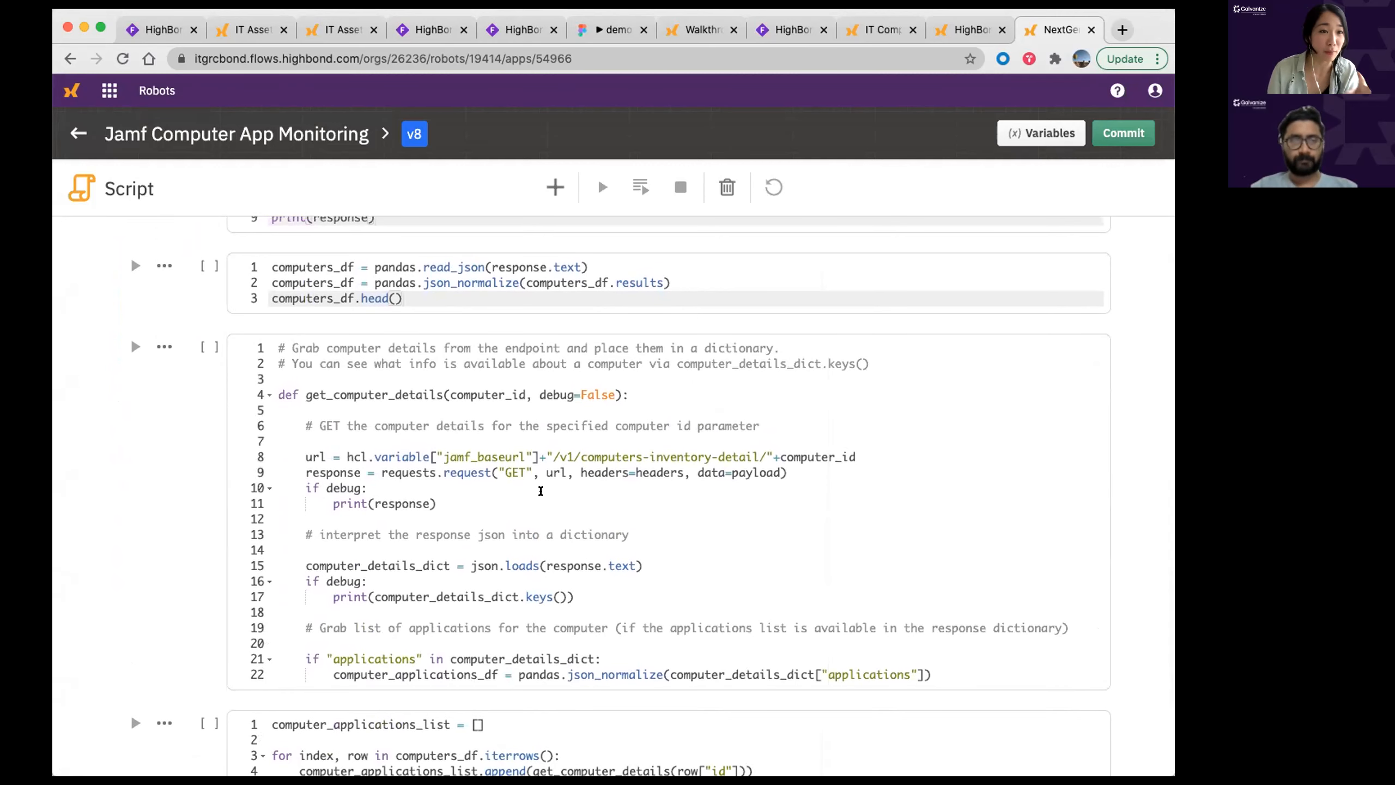
scroll(541, 491, "down", 3)
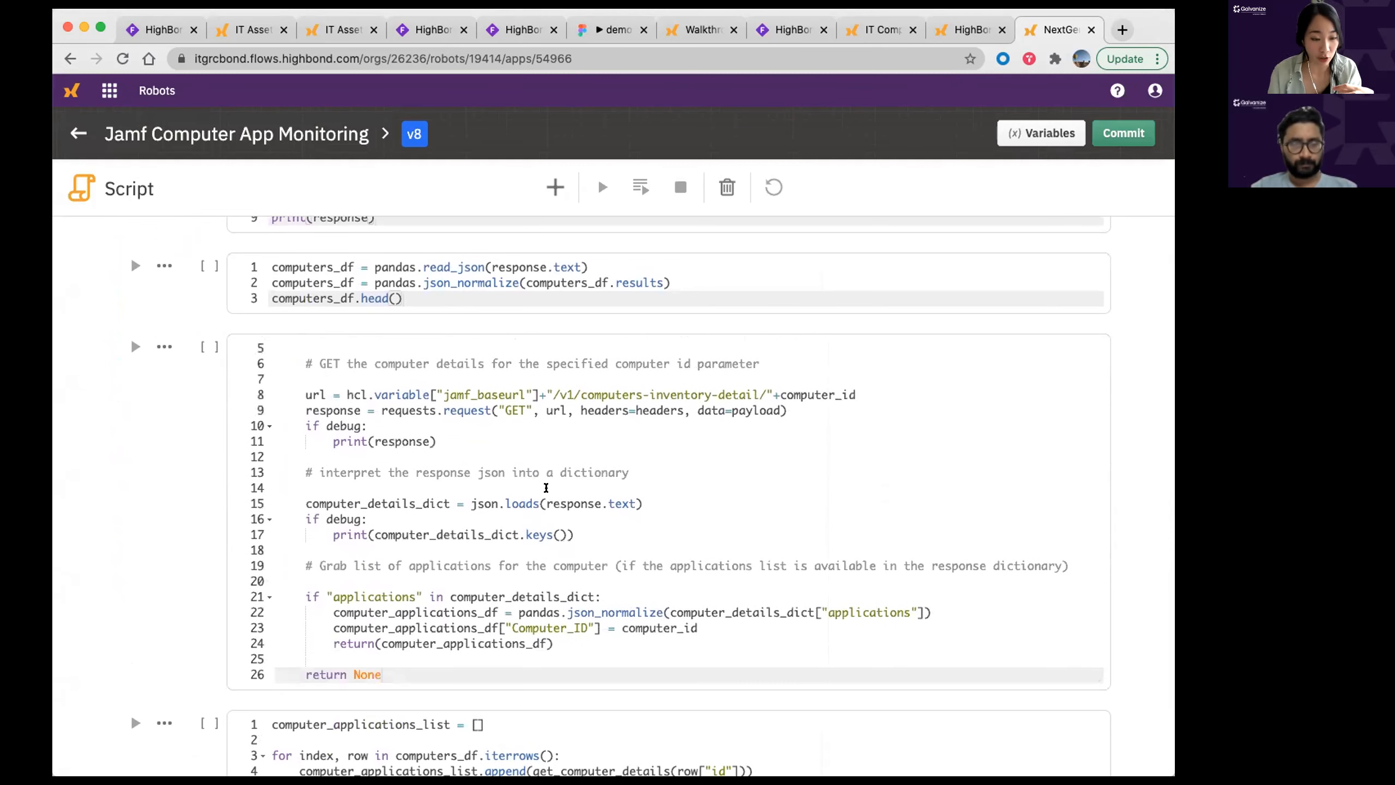
left_click_drag(310, 566, 513, 570)
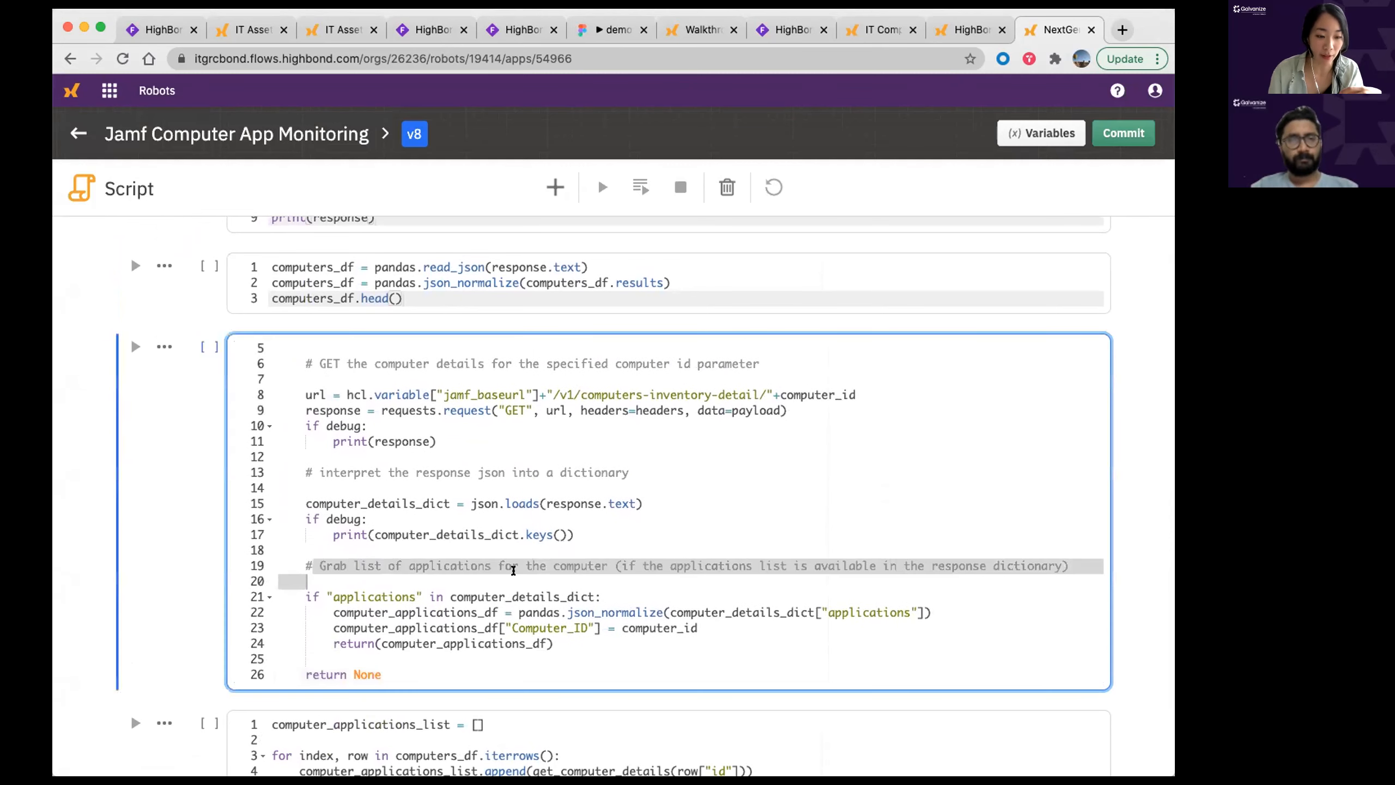
left_click(526, 581)
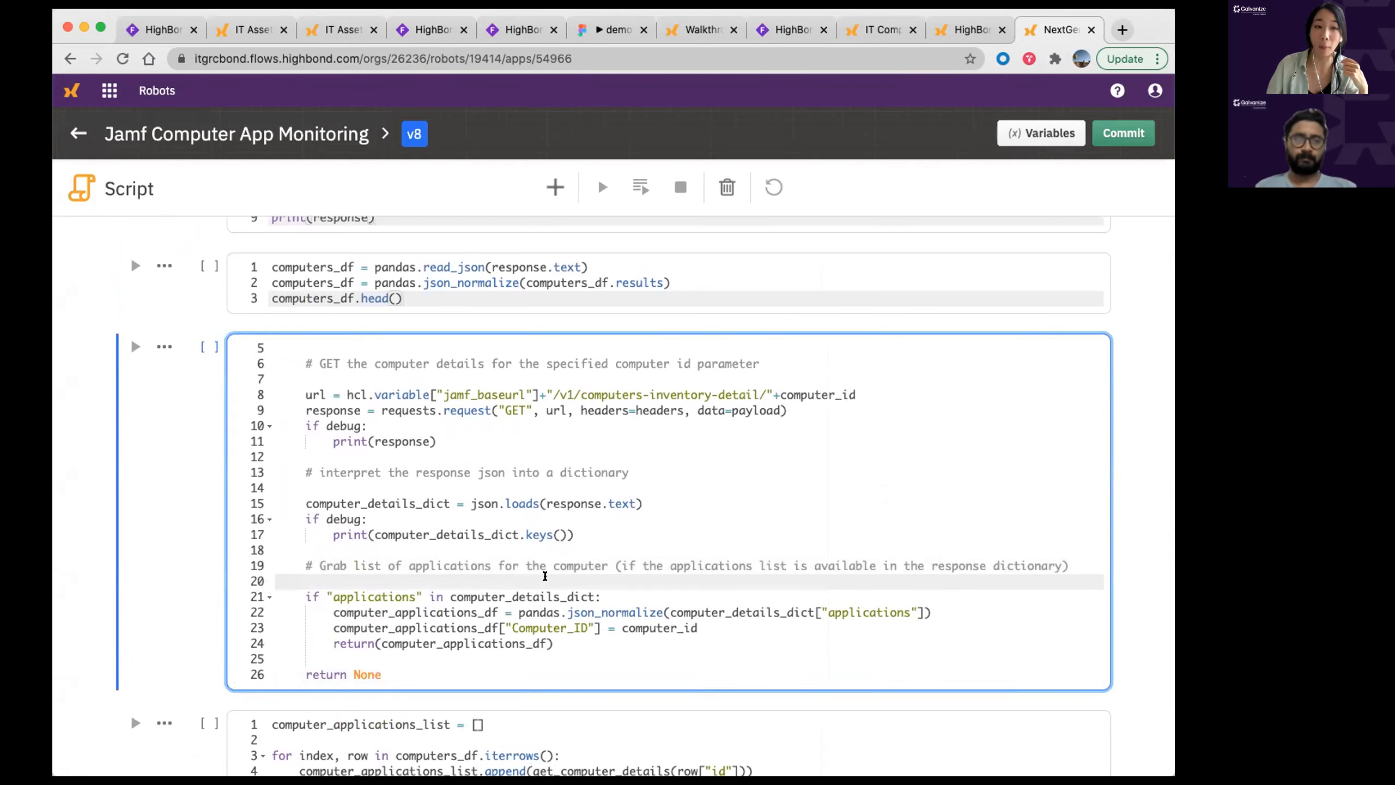
scroll(541, 588, "up", 1)
scroll(546, 593, "down", 1)
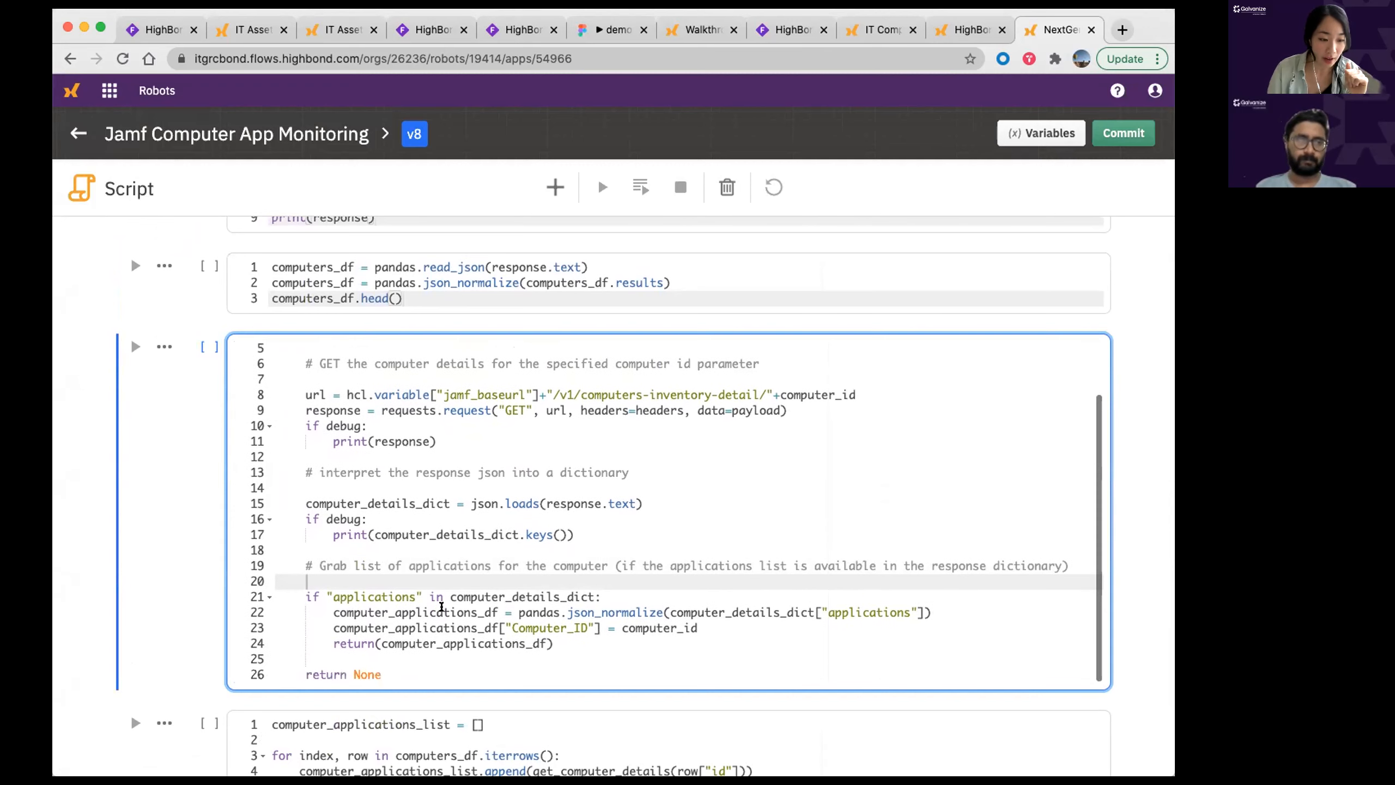
scroll(583, 697, "down", 3)
scroll(583, 688, "down", 1)
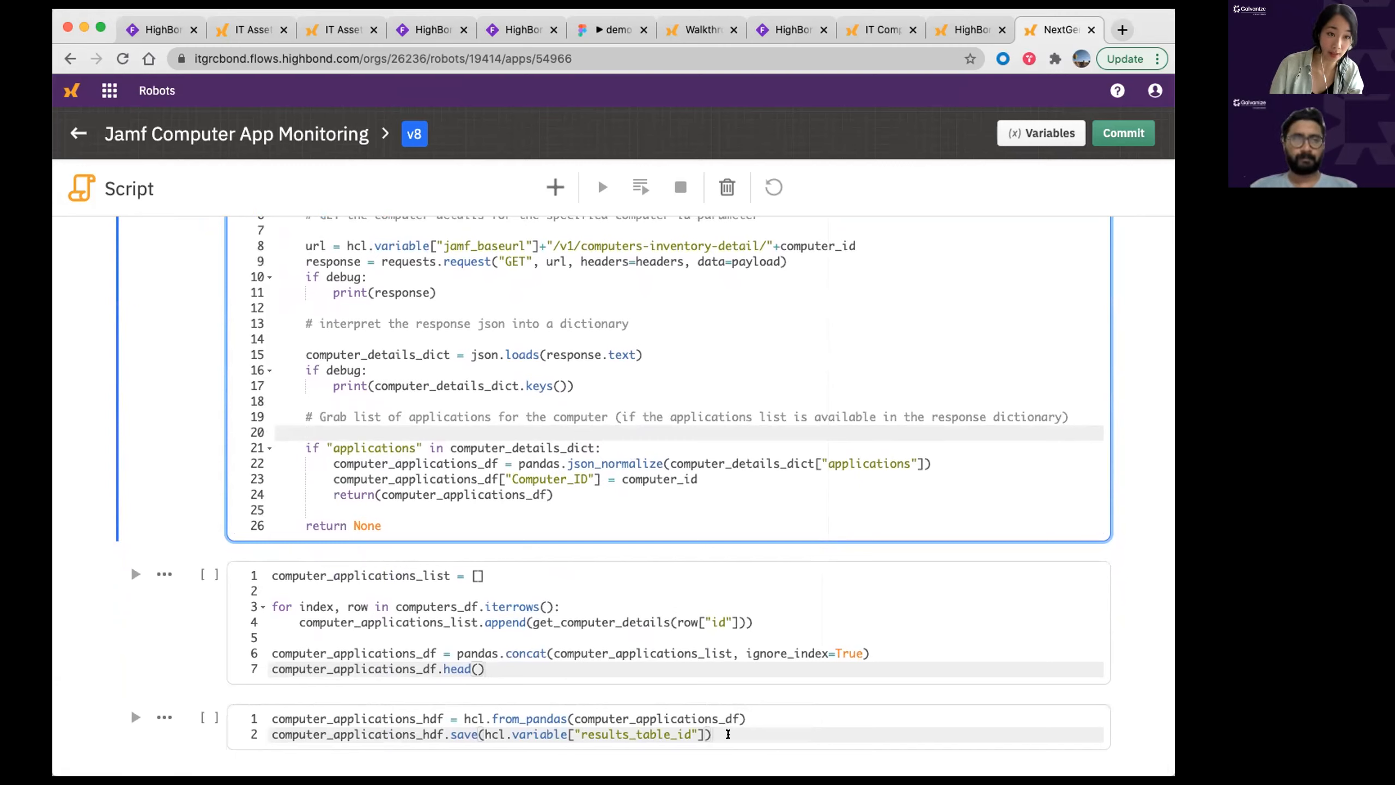
Step: Return to the top of the script and close the 'Loading complete' banner
left_click(1094, 191)
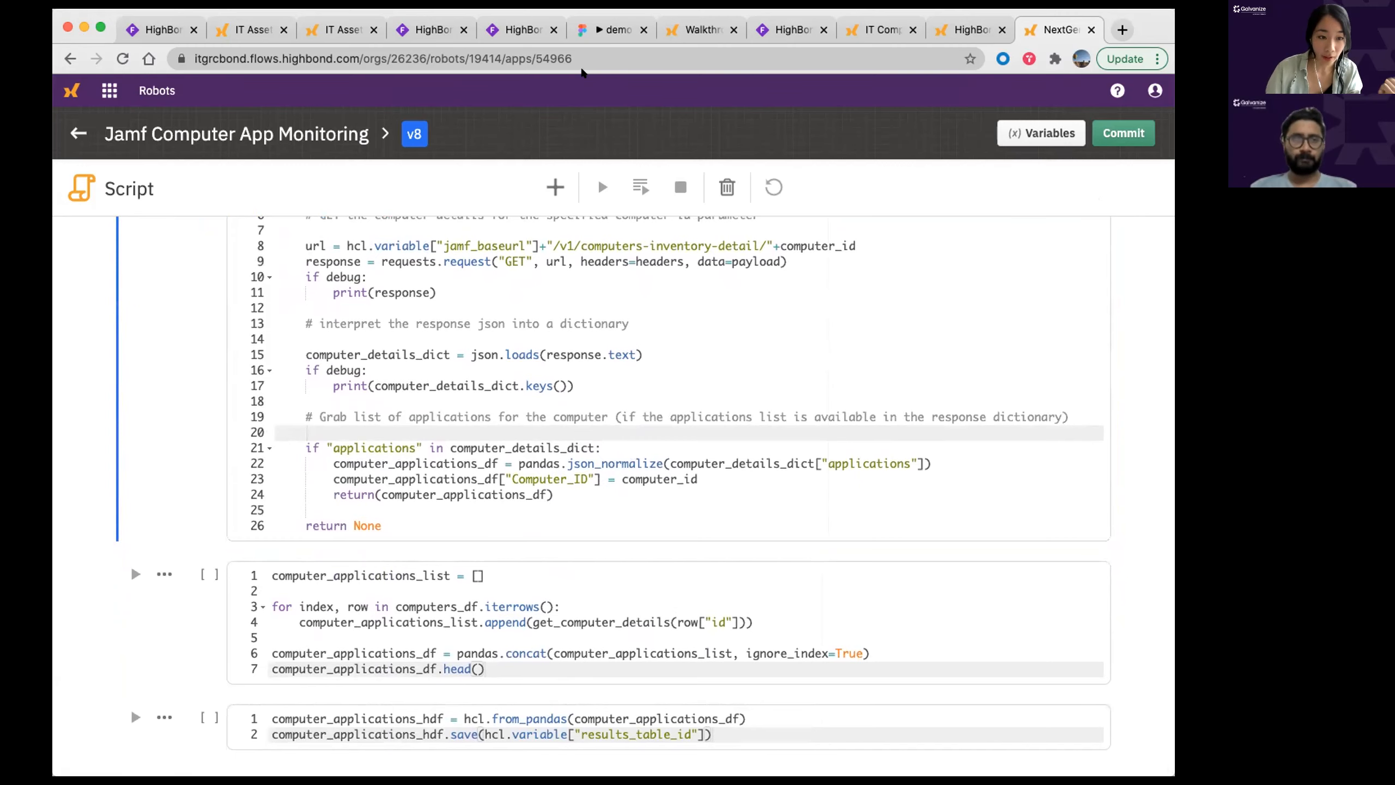
left_click(625, 54)
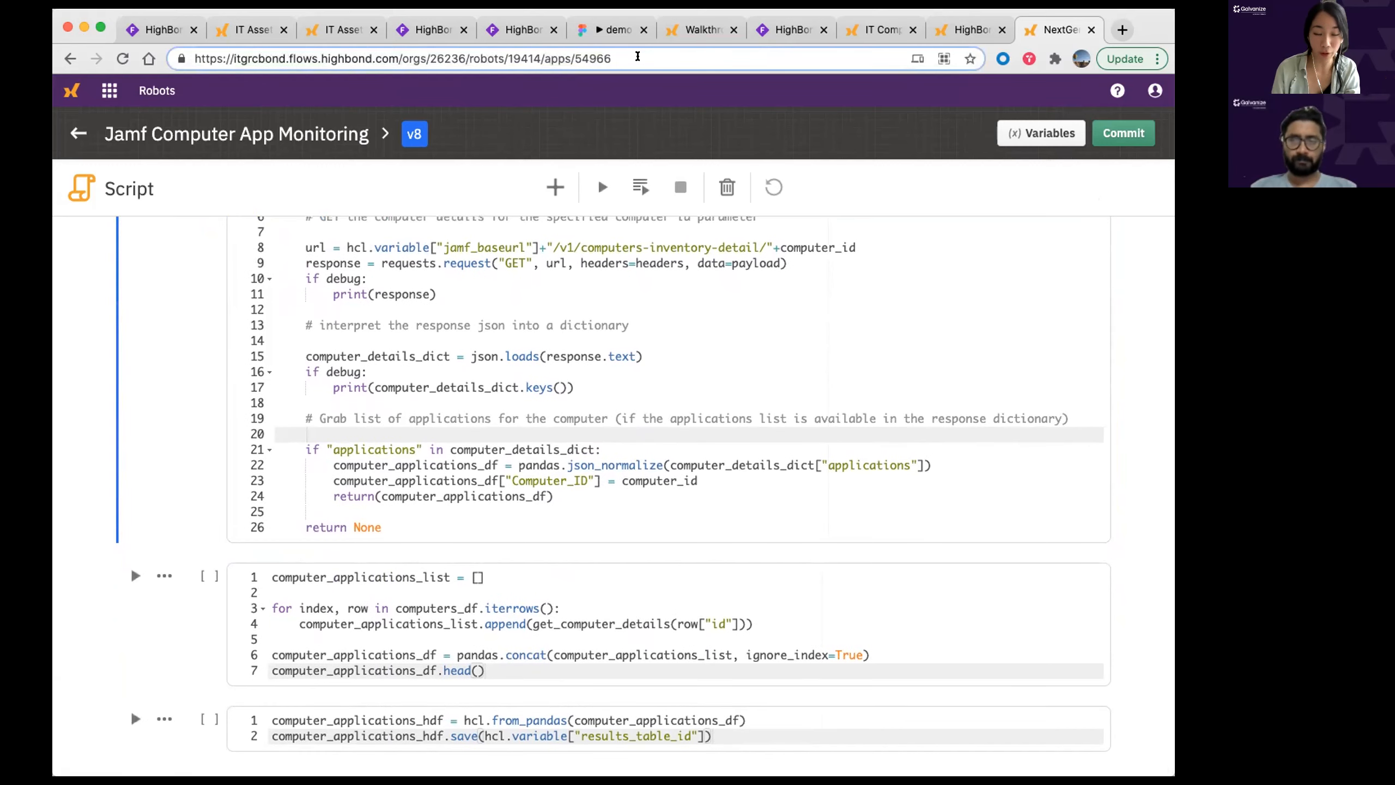
scroll(933, 436, "up", 7)
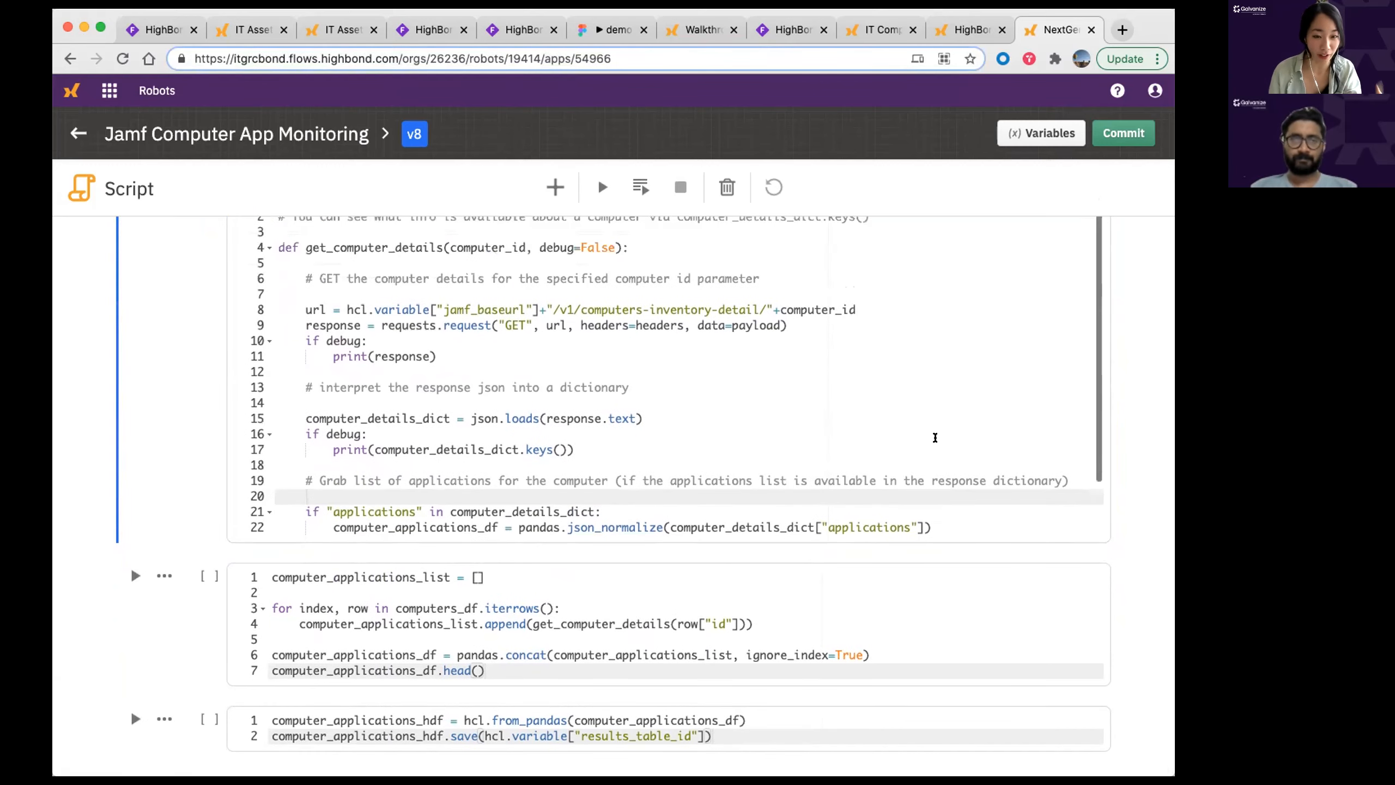
scroll(1128, 401, "up", 6)
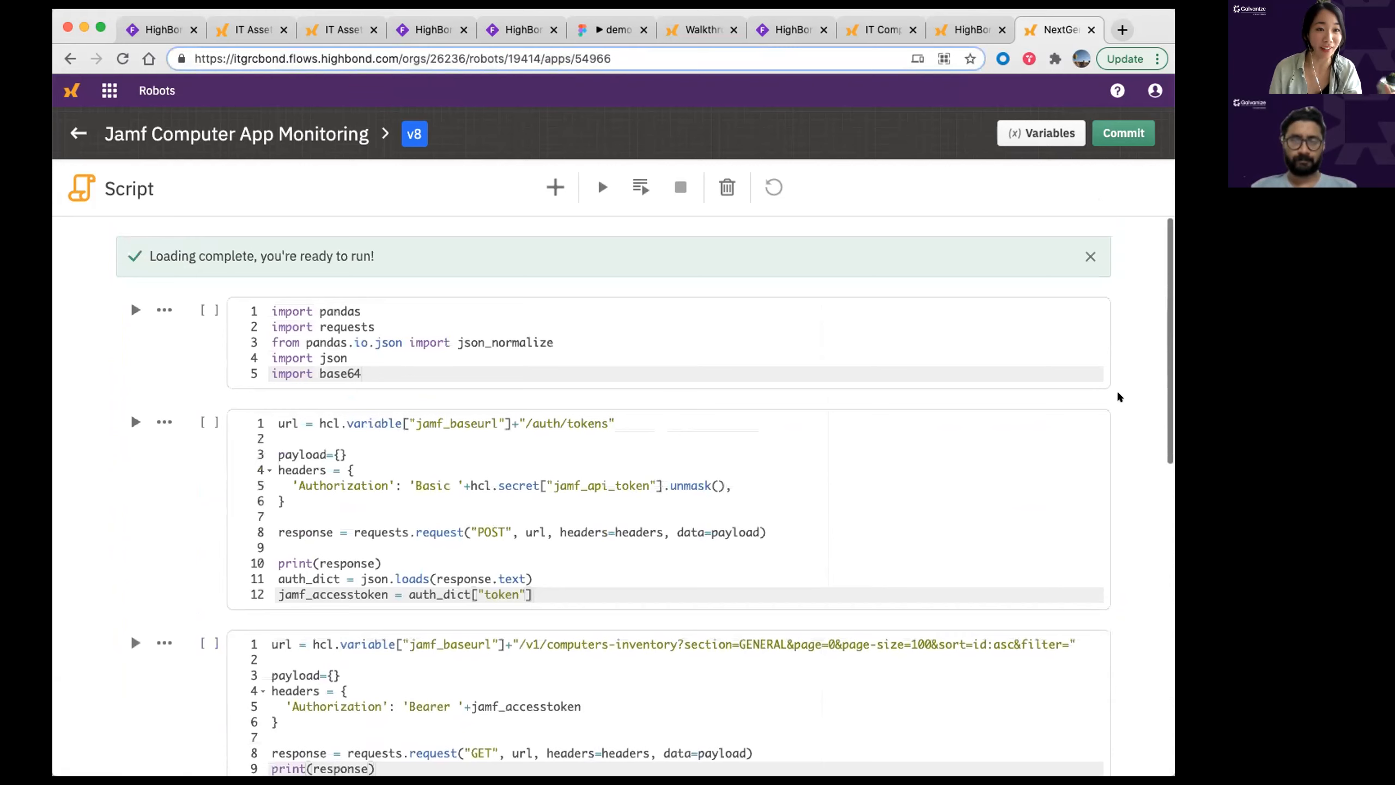
left_click(1089, 256)
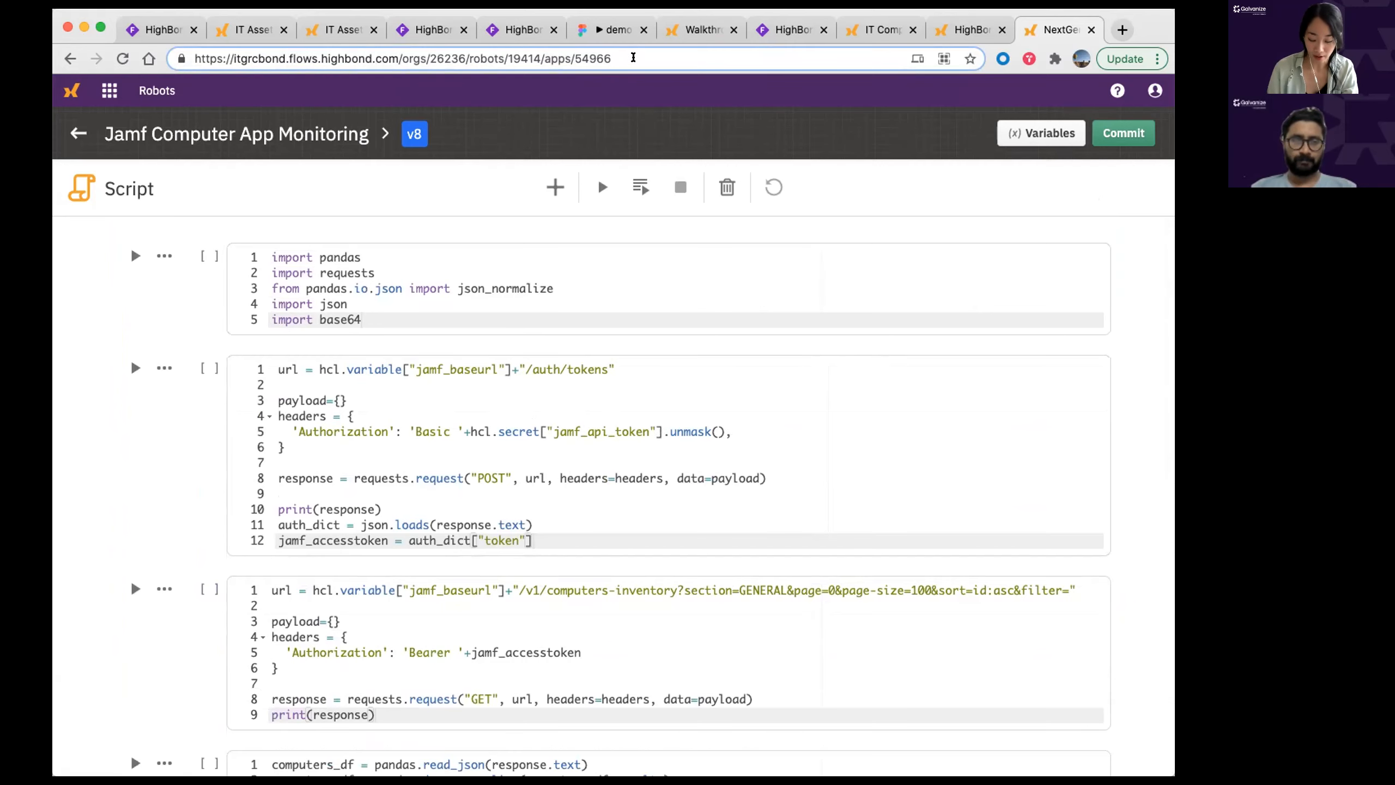
Step: Load the robot's flow diagram and reposition the From Jira node on the canvas
left_click(633, 57)
type("?")
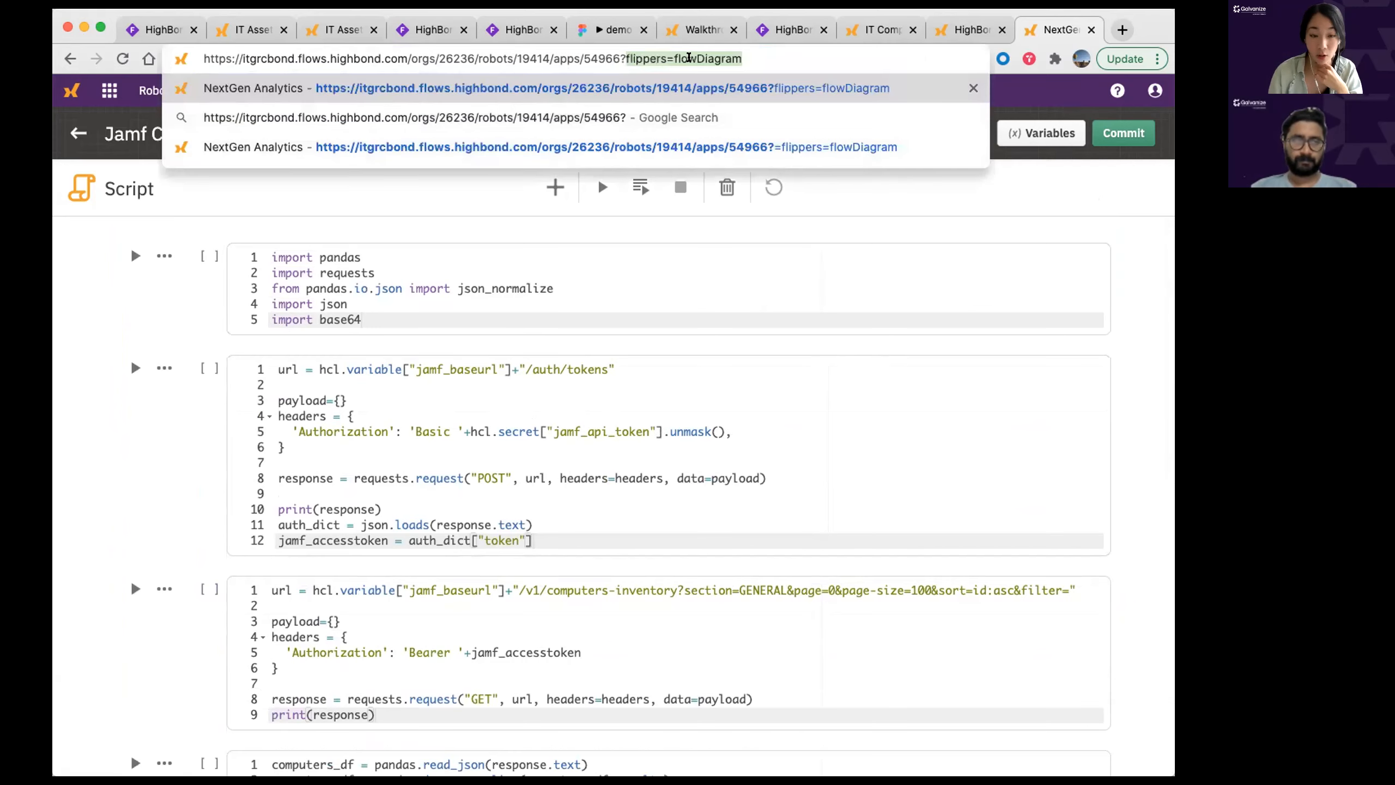
key("Return")
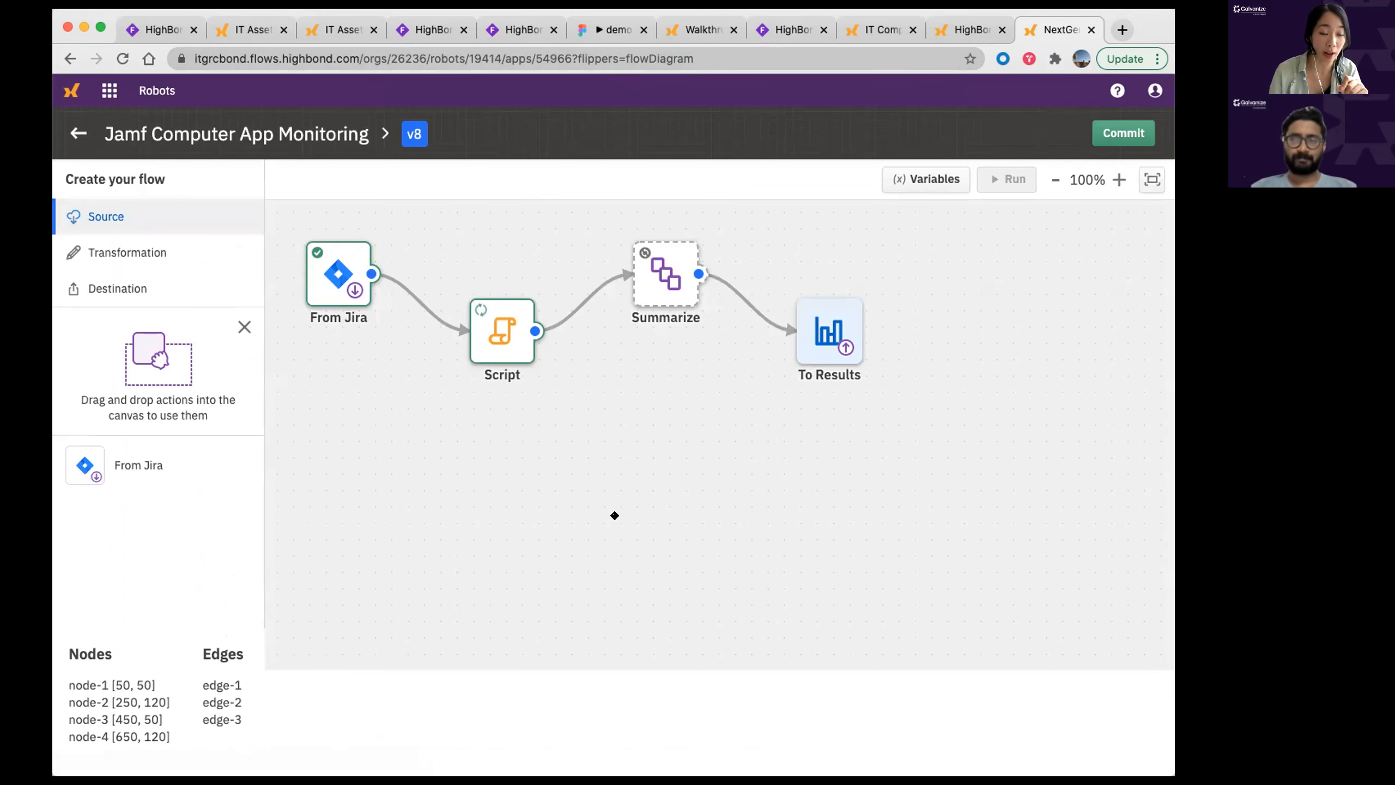
left_click_drag(601, 439, 663, 505)
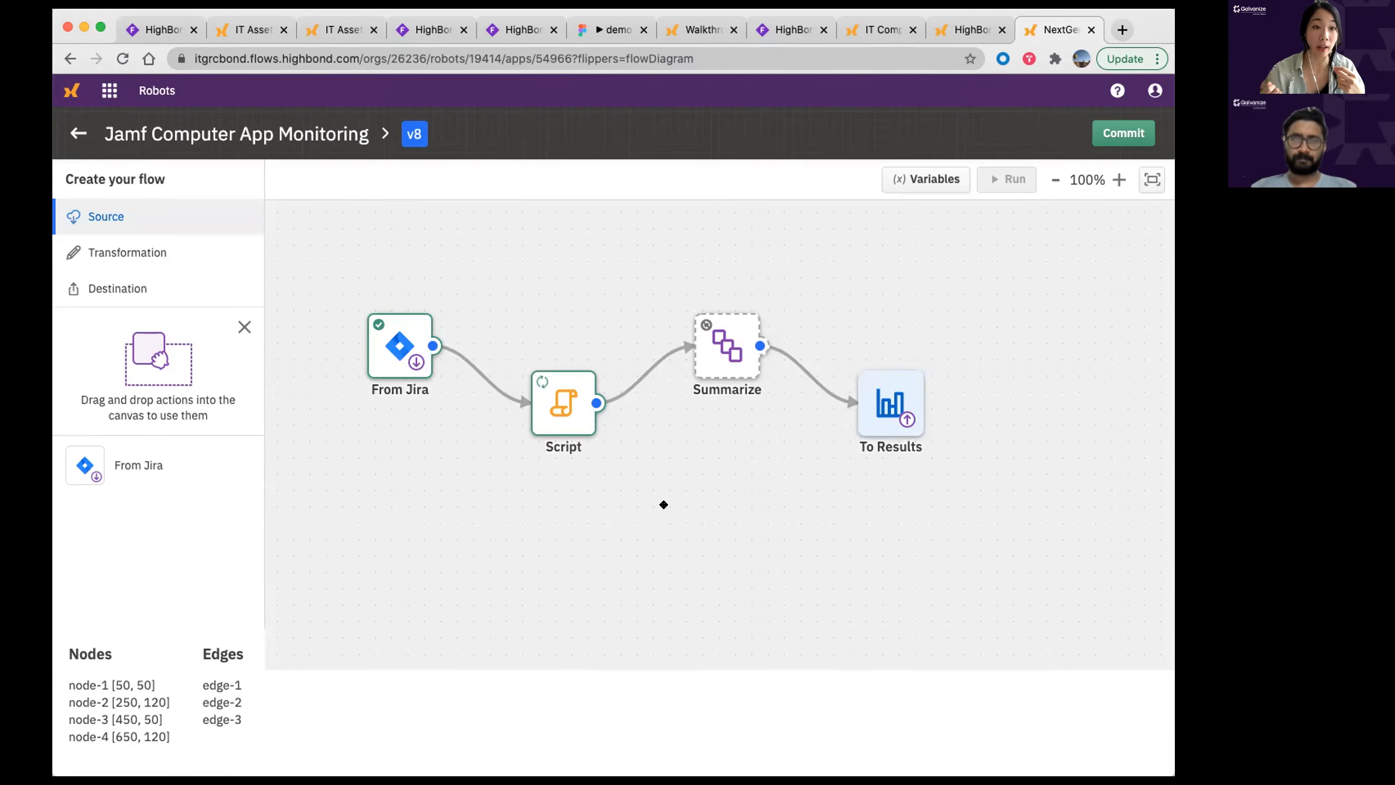
mouse_move(381, 345)
left_mouse_down()
mouse_move(390, 437)
mouse_move(329, 270)
mouse_move(377, 251)
mouse_move(380, 355)
left_mouse_up()
left_click_drag(390, 254, 382, 282)
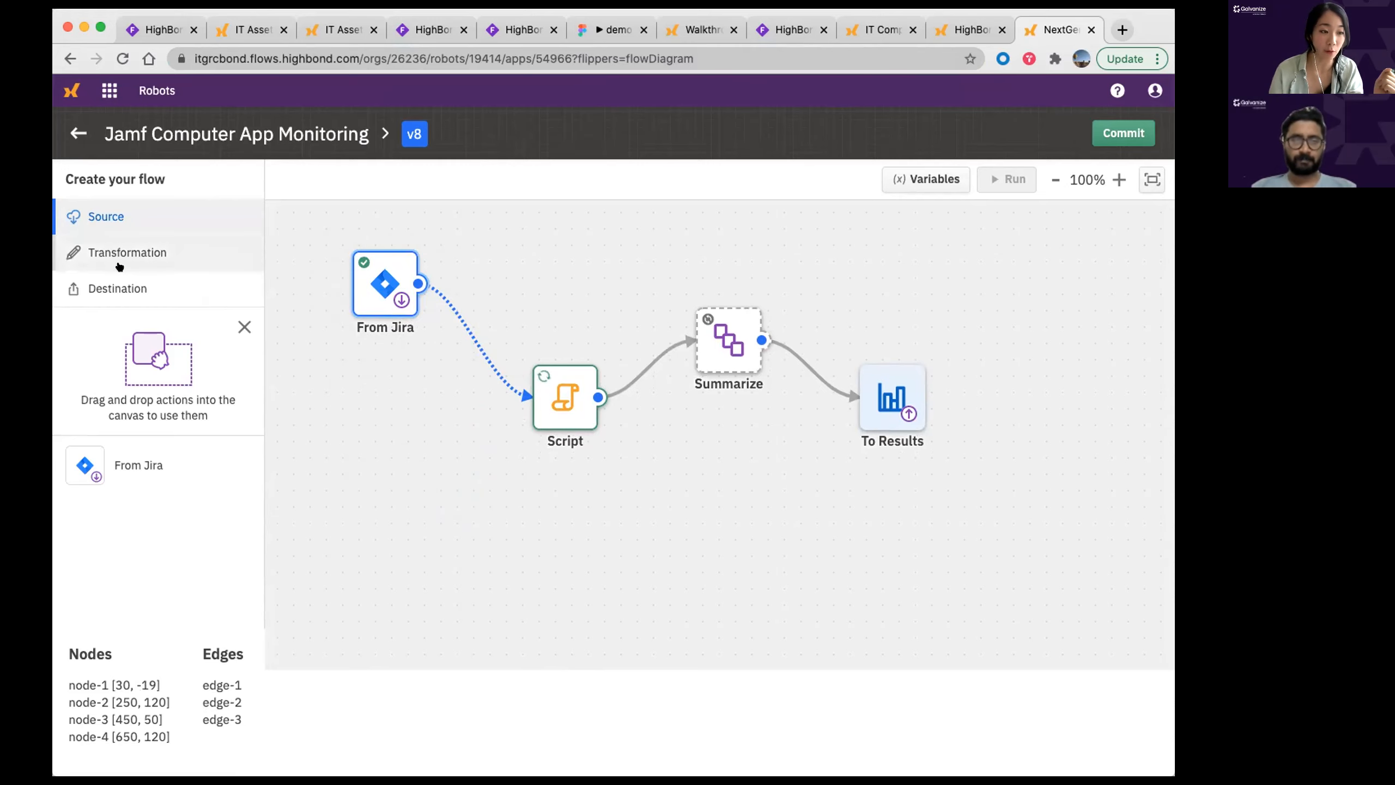
Step: Add a second Script node from Transformation and move From Jira to the left middle
left_click(179, 292)
left_click(128, 253)
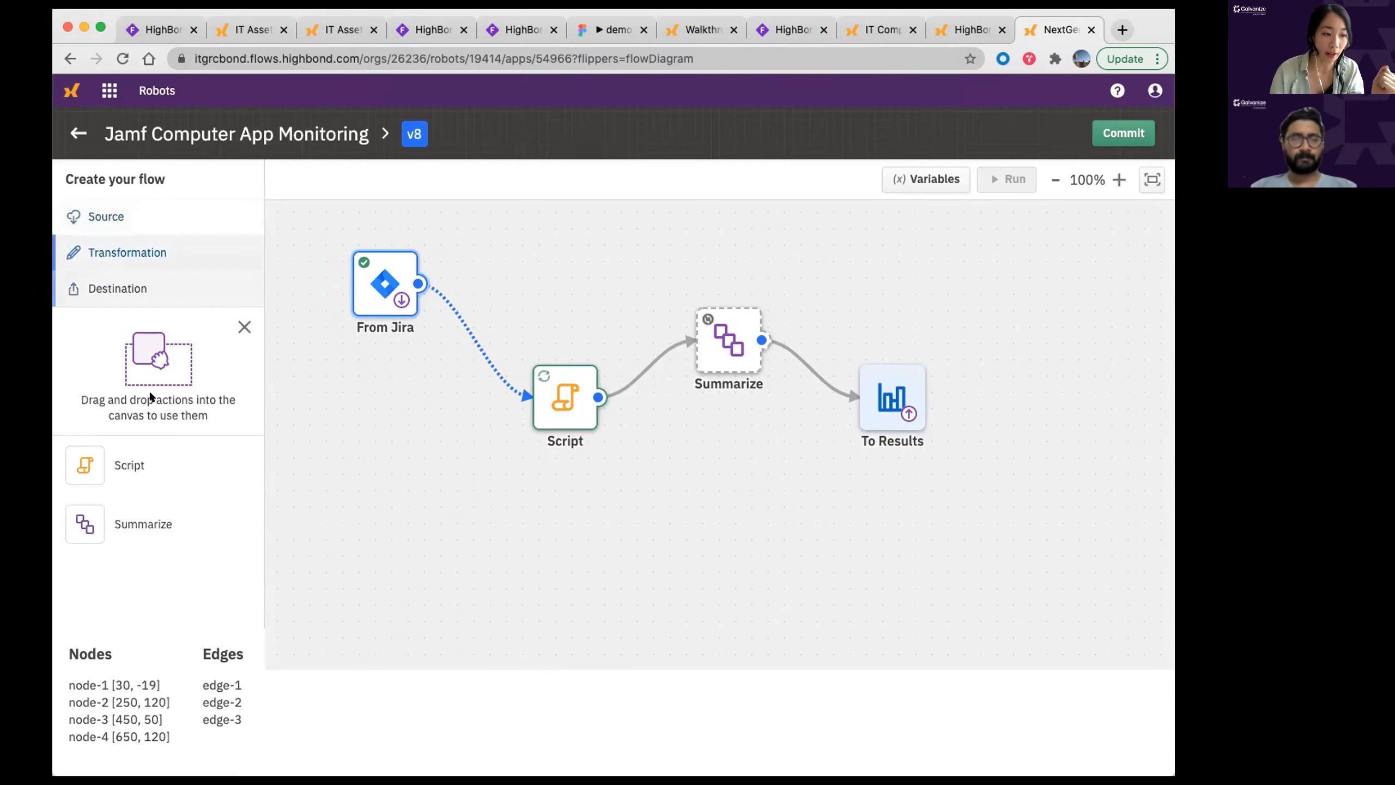
left_click_drag(85, 465, 500, 503)
left_click_drag(413, 283, 466, 501)
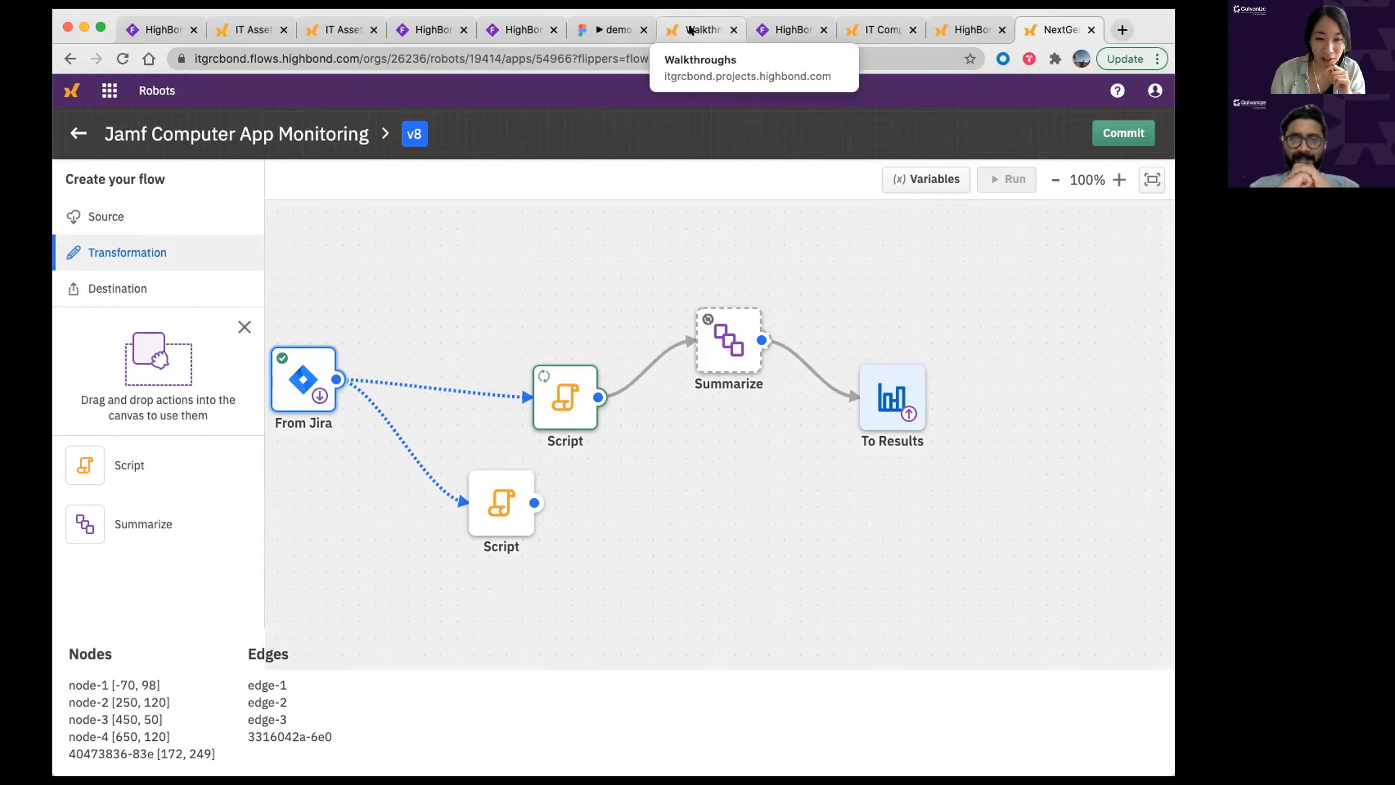
Step: Switch to the IT Compliance tab showing the apps-on-latest-2-versions, Safari and Firefox charts
left_click(961, 21)
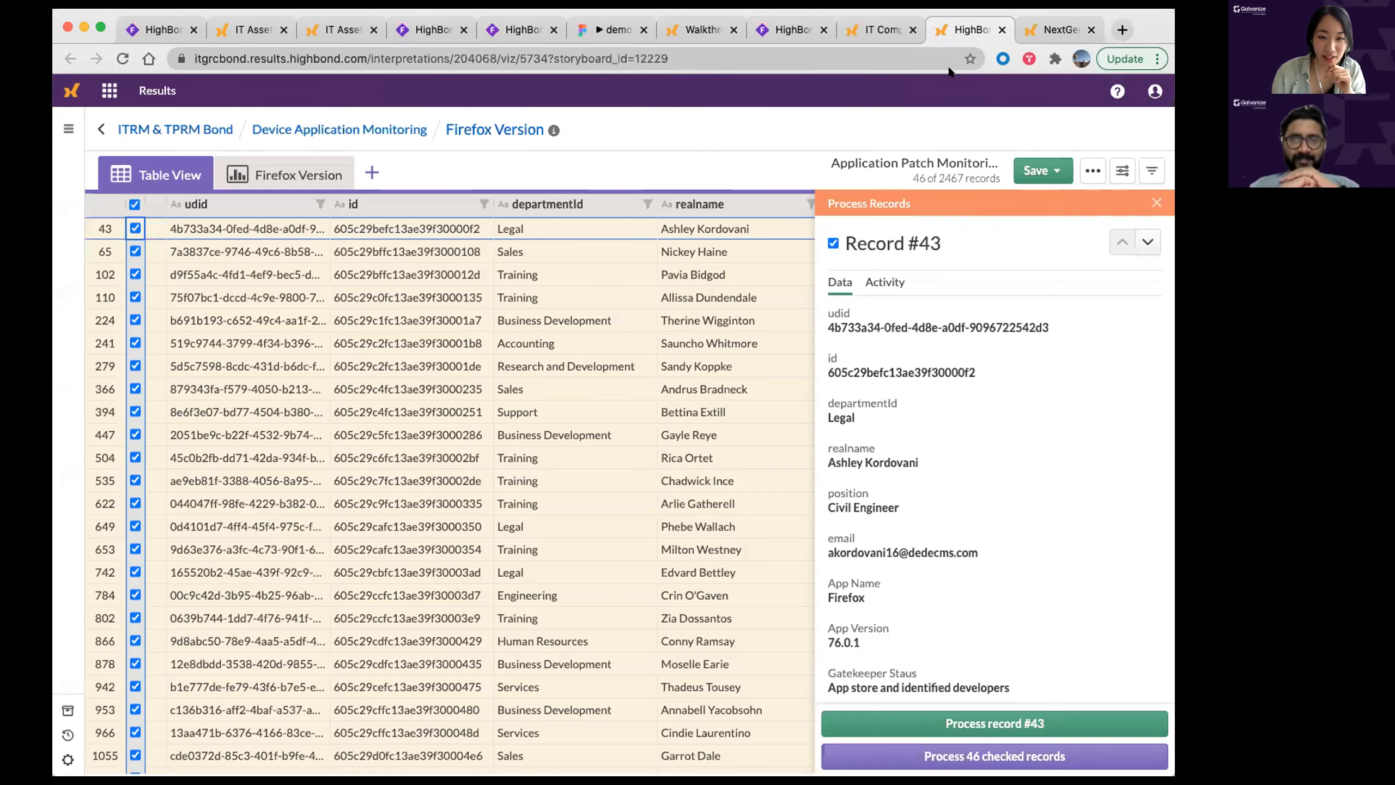
left_click(893, 27)
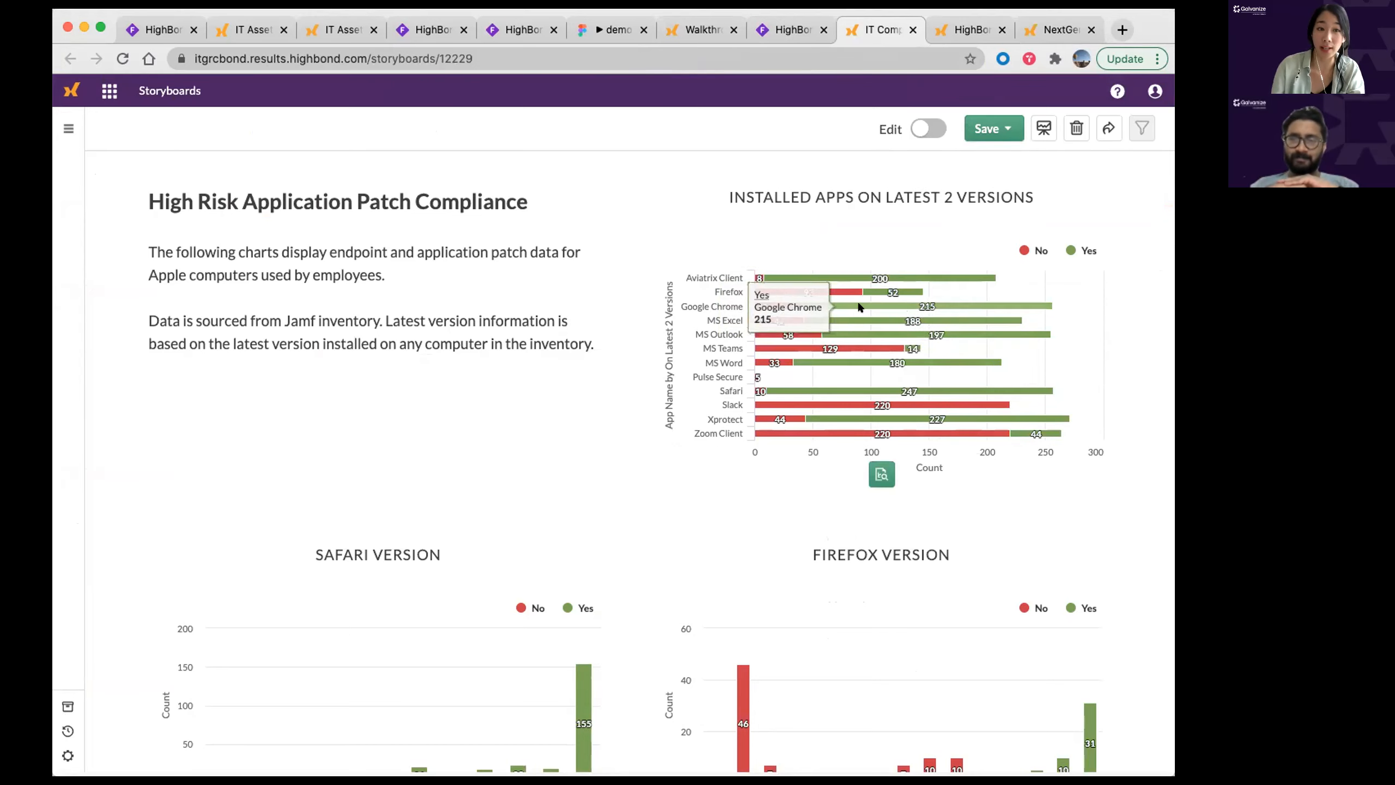
scroll(695, 167, "up", 1)
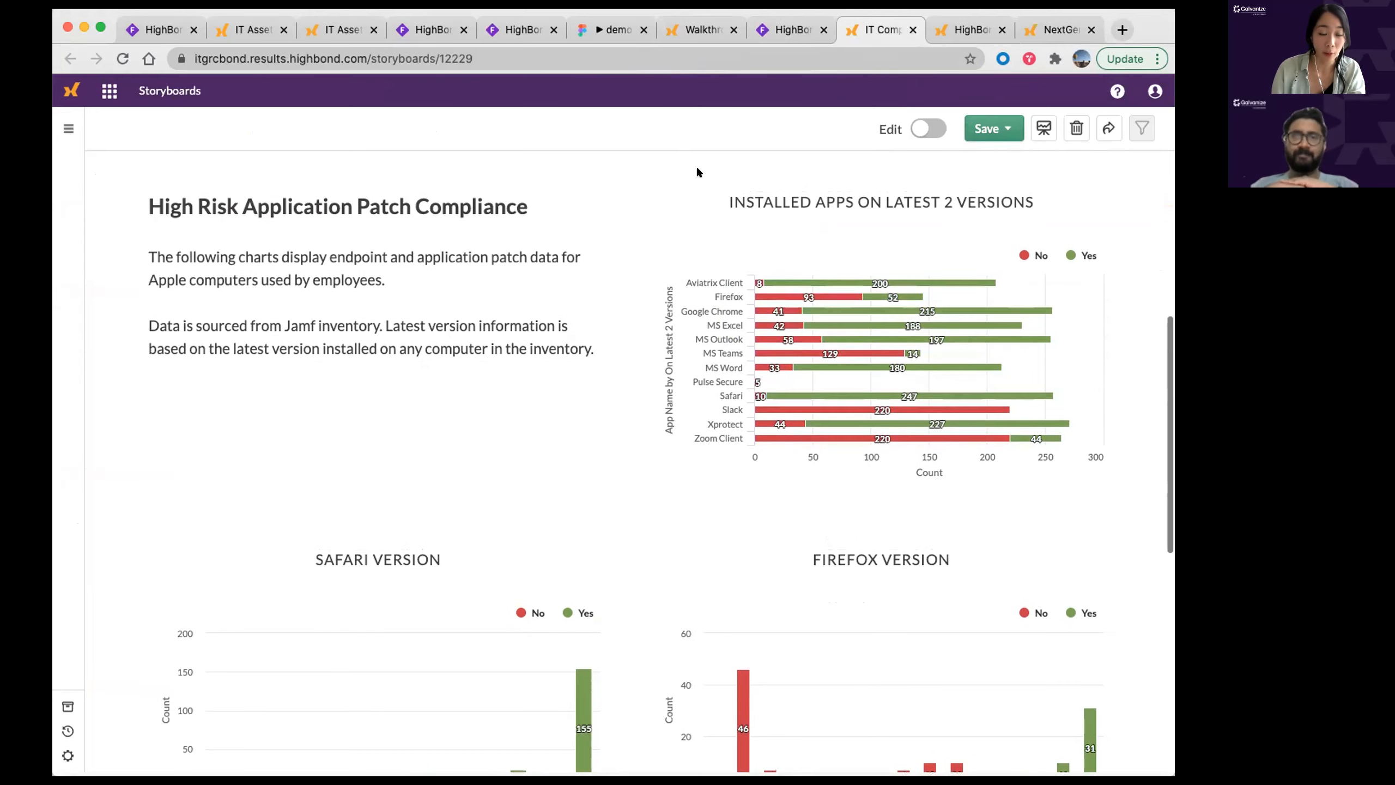
Step: Show the Vulnerability & Patch Management walkthrough's Data Analytics section: Application Patch Monitoring, 116 active, 0 inactive
left_click(686, 31)
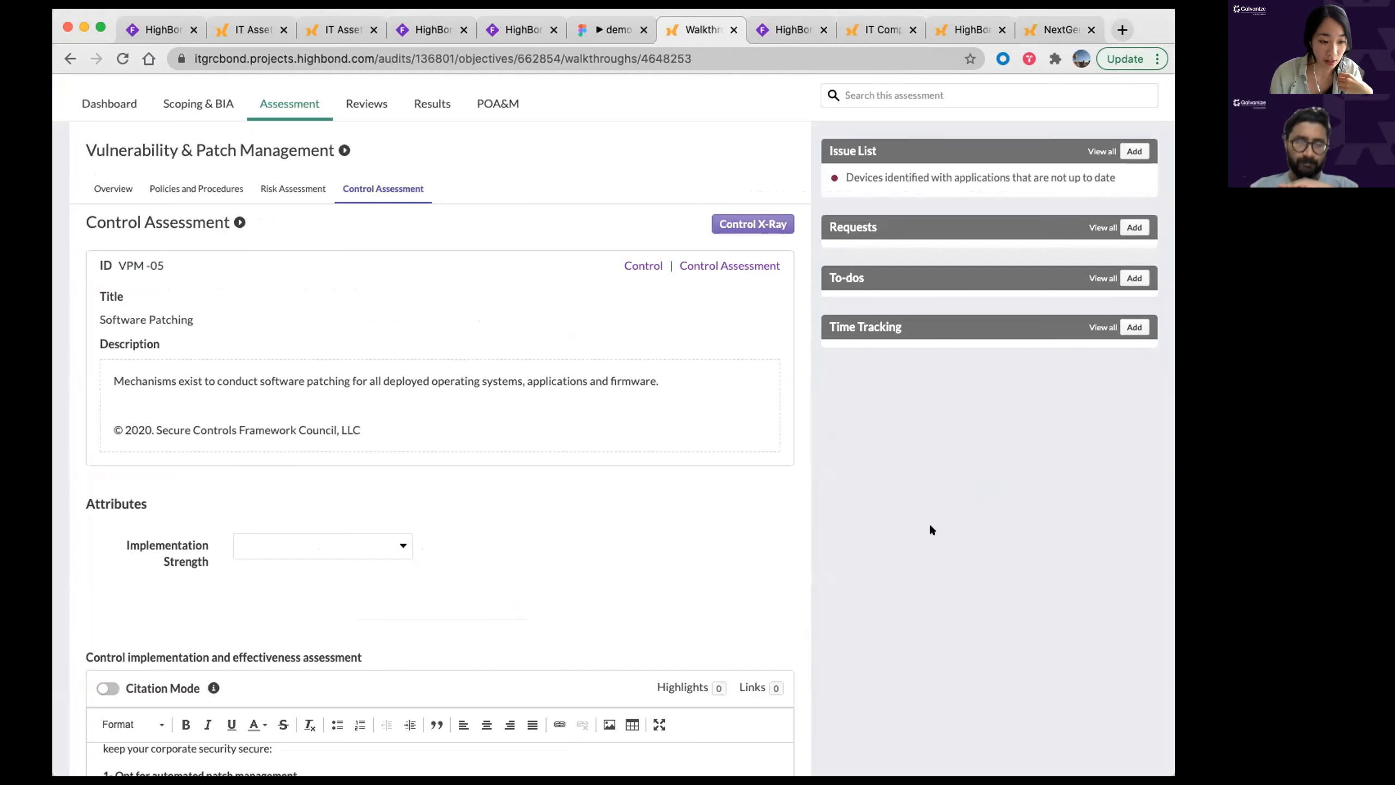
scroll(887, 488, "down", 15)
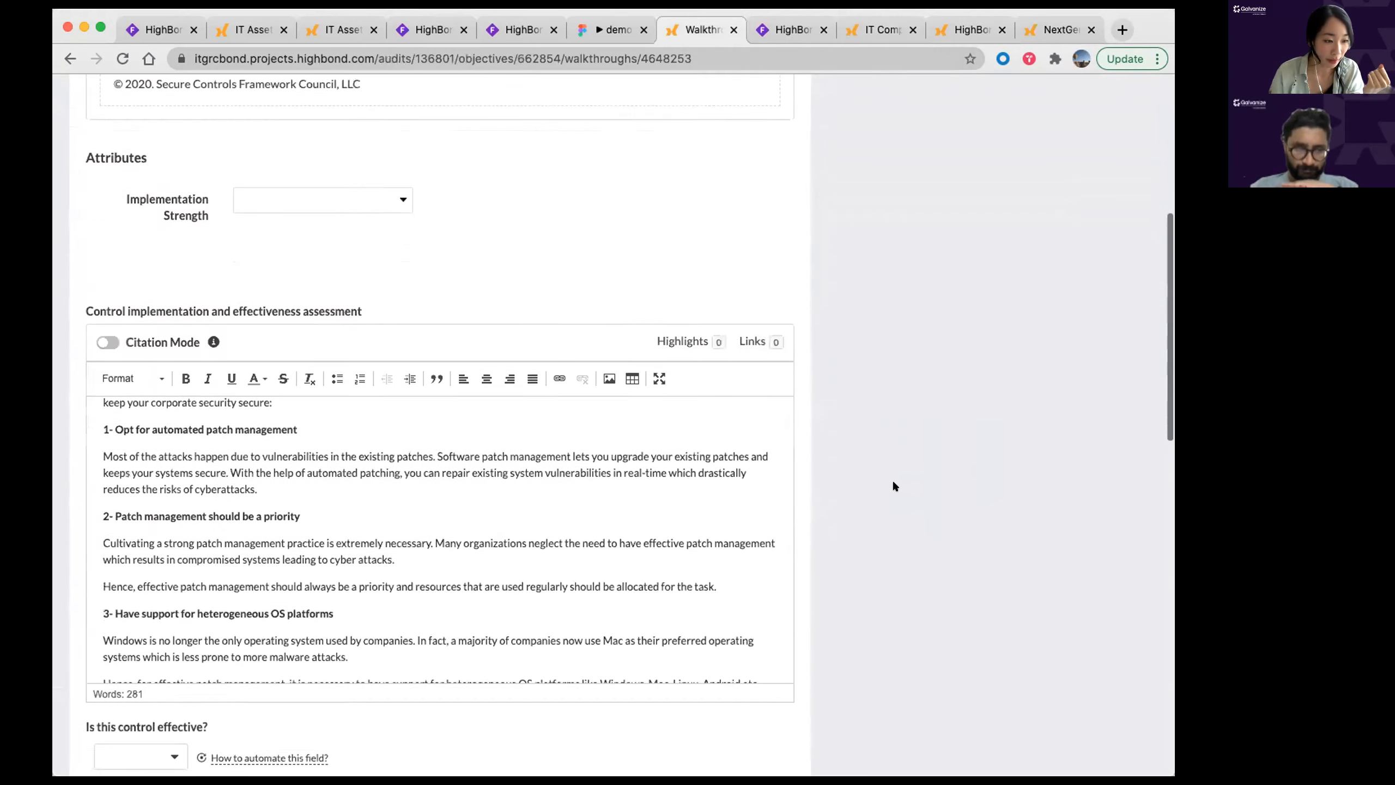
scroll(891, 478, "down", 6)
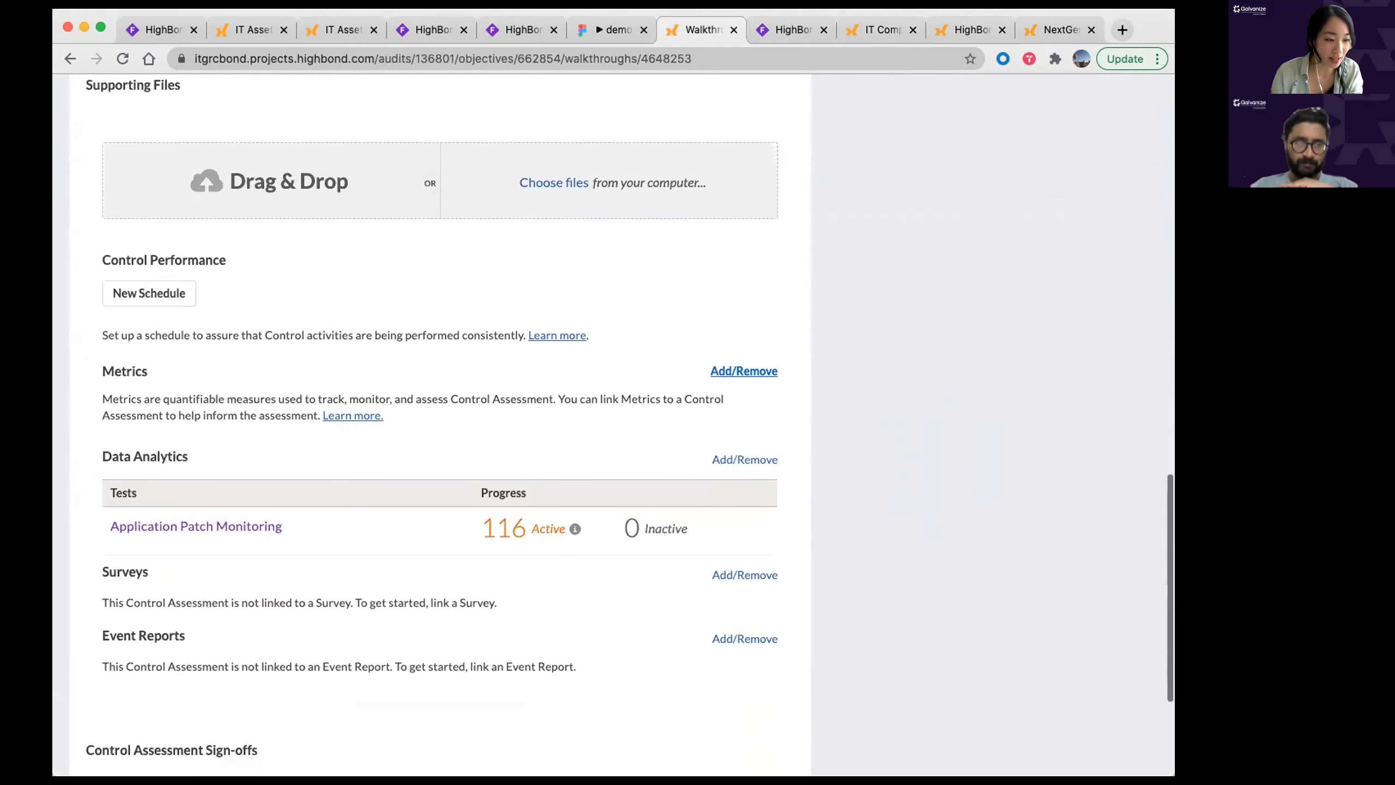
left_click_drag(97, 451, 211, 454)
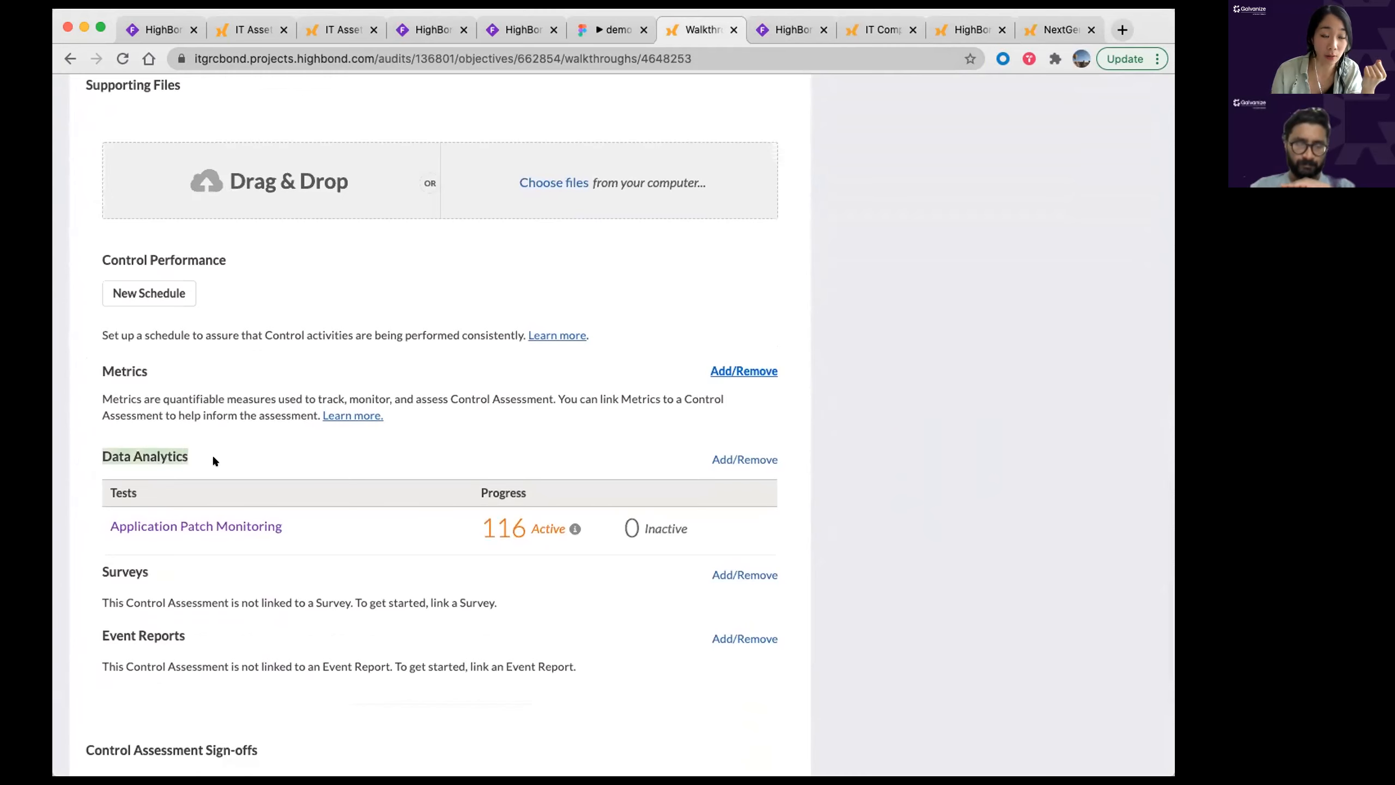
left_click(994, 558)
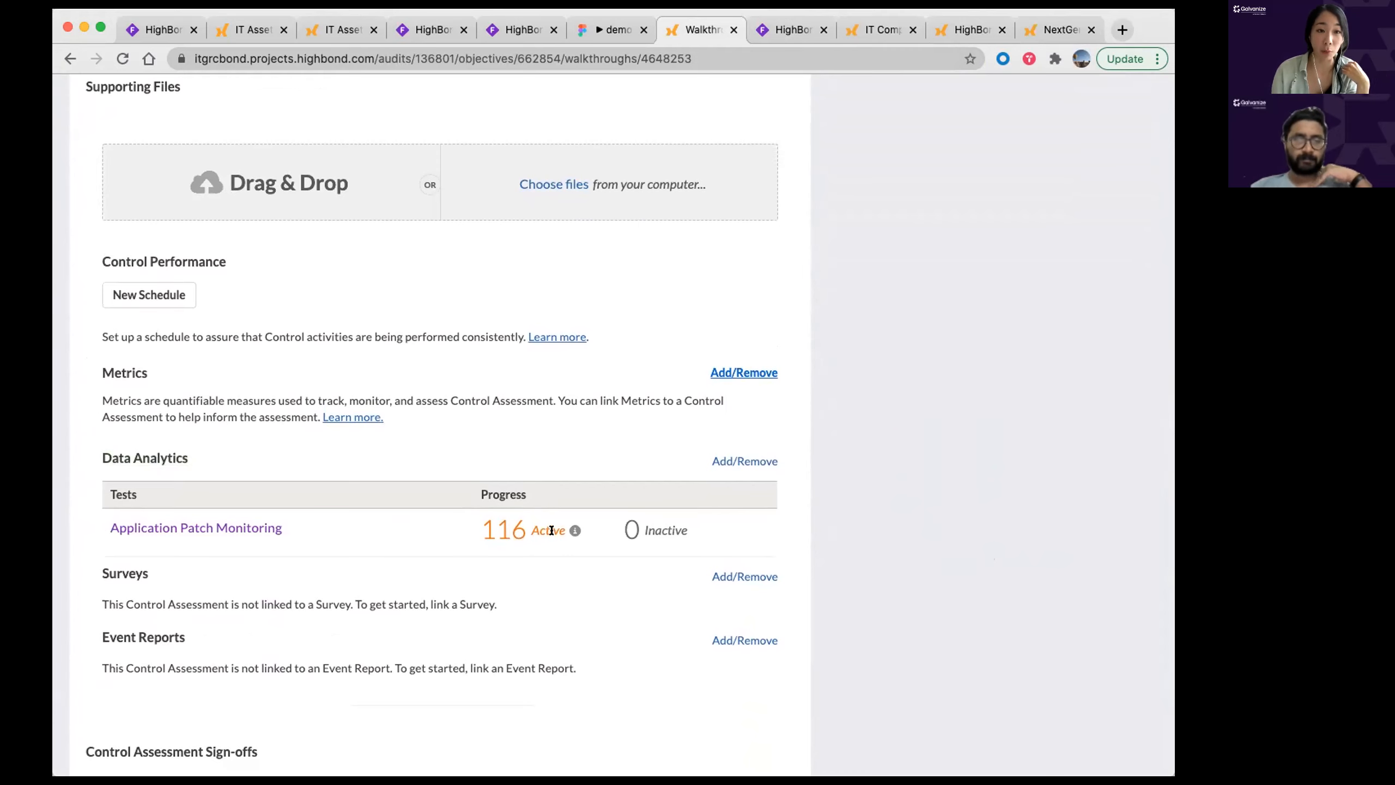
scroll(550, 539, "up", 1)
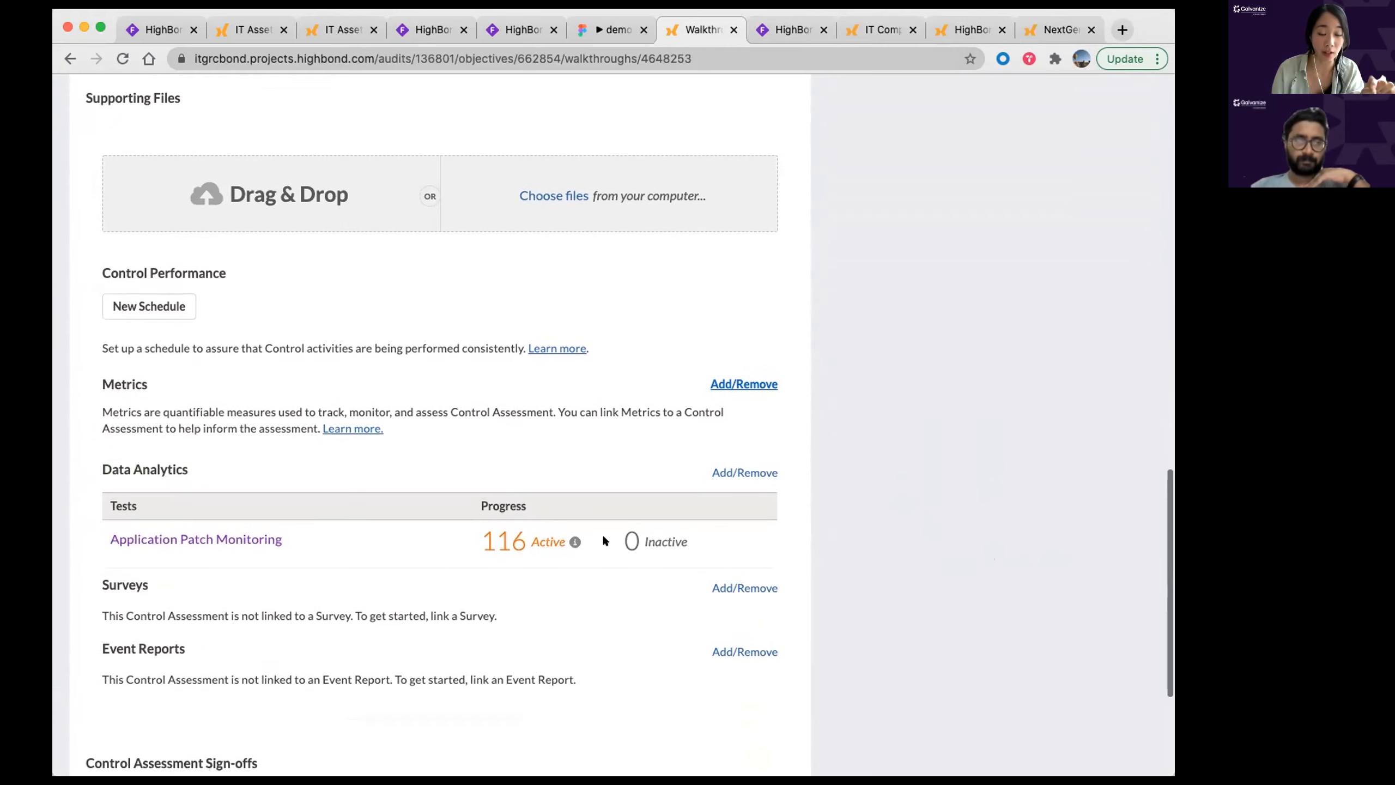
scroll(889, 443, "up", 1)
scroll(793, 392, "up", 1)
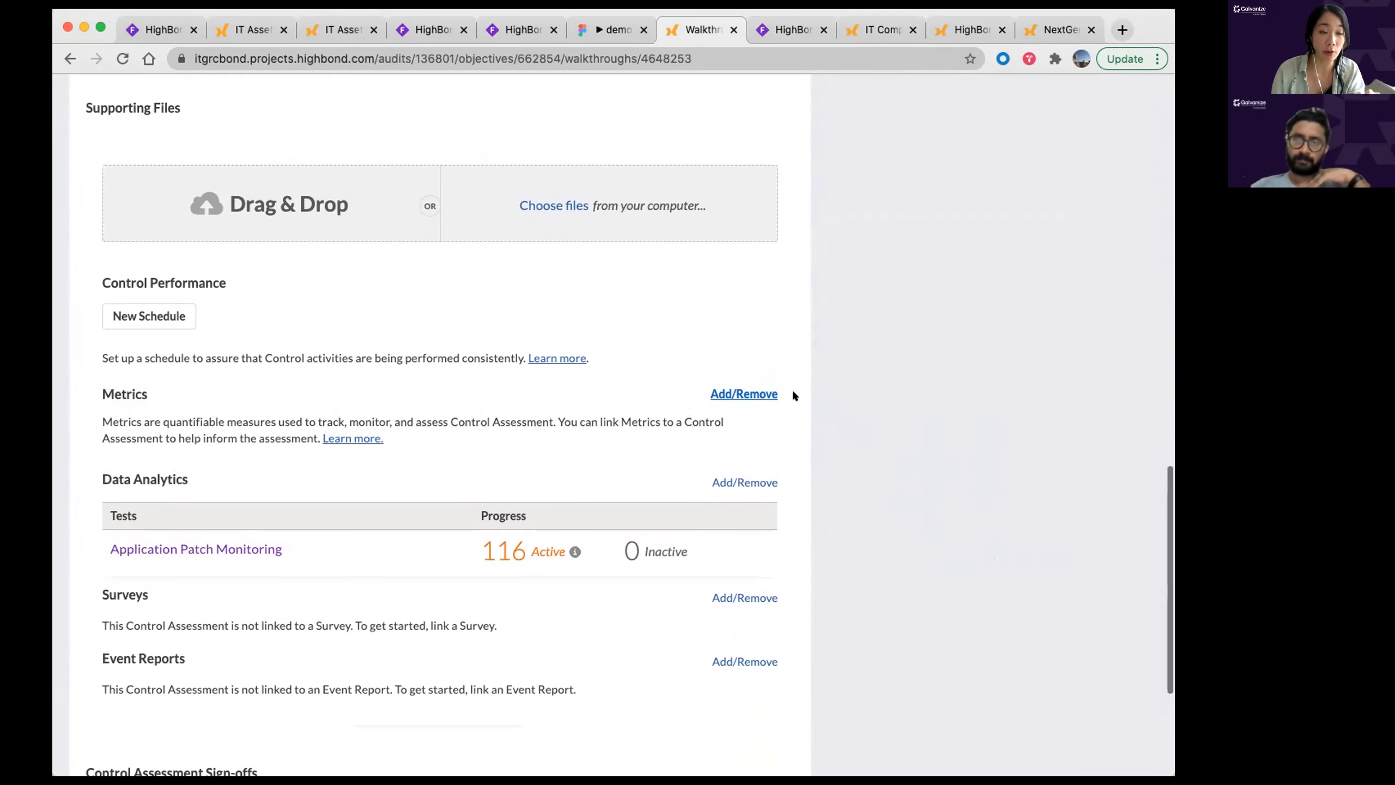
scroll(790, 400, "down", 1)
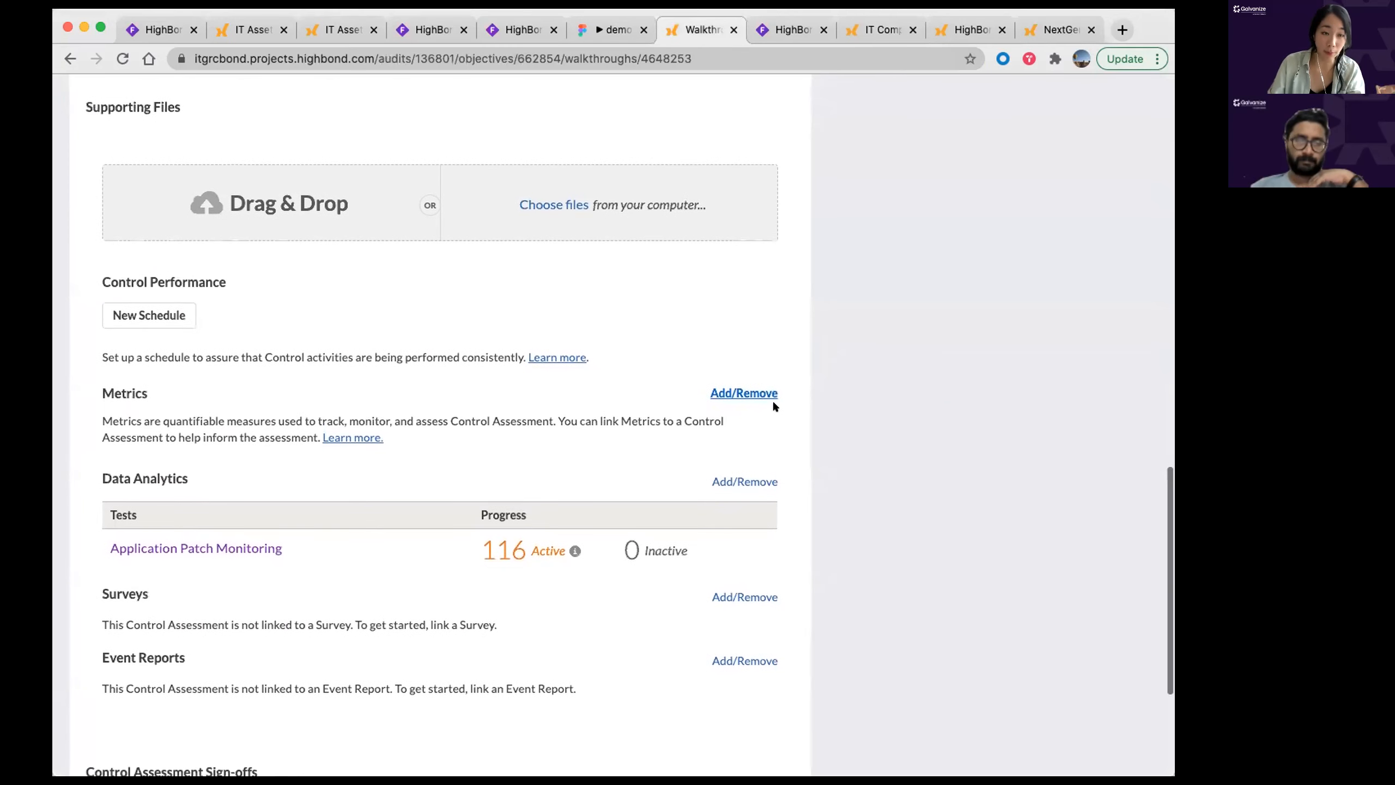
Step: Tick the Non-Compliant Access KRI metric under Metrics Add/Remove and save the link
left_click(753, 389)
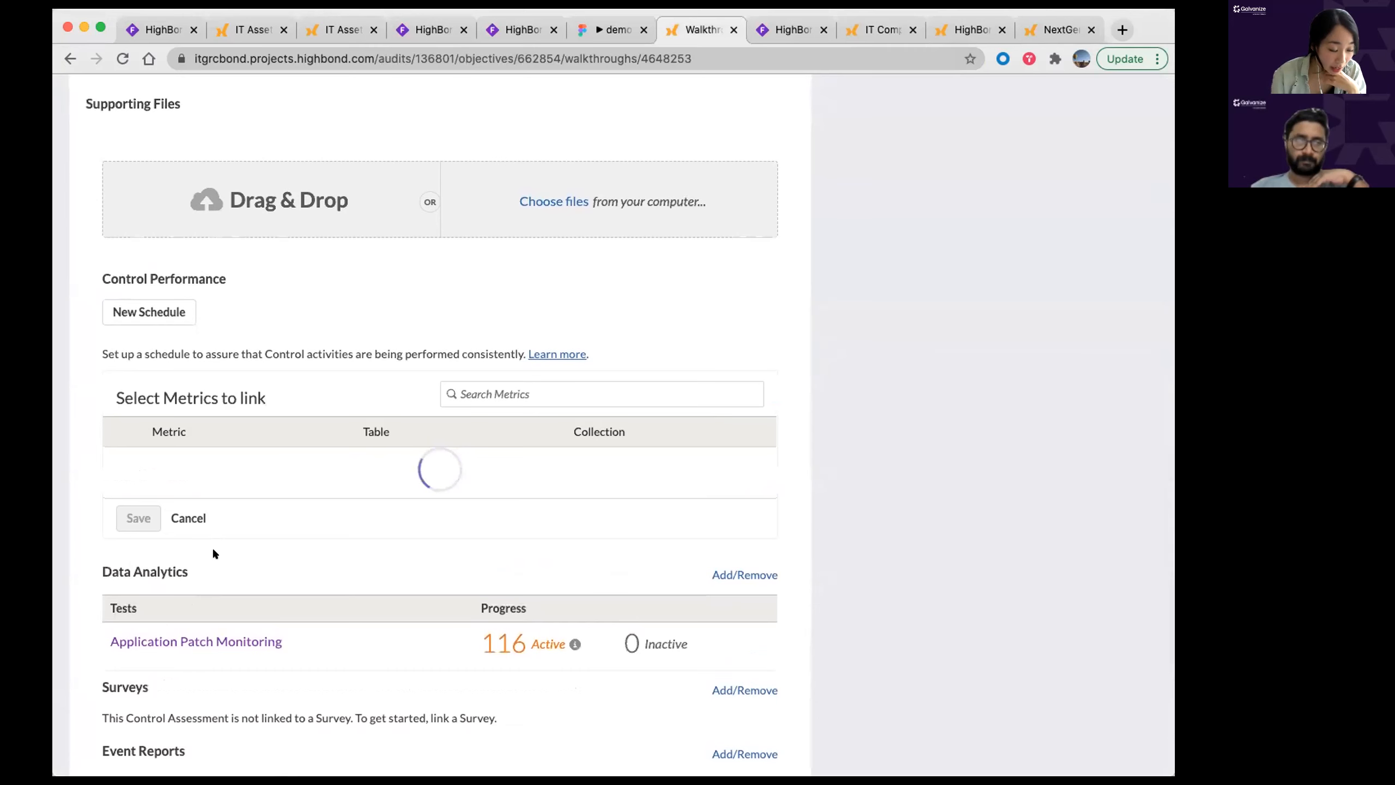
scroll(203, 523, "up", 1)
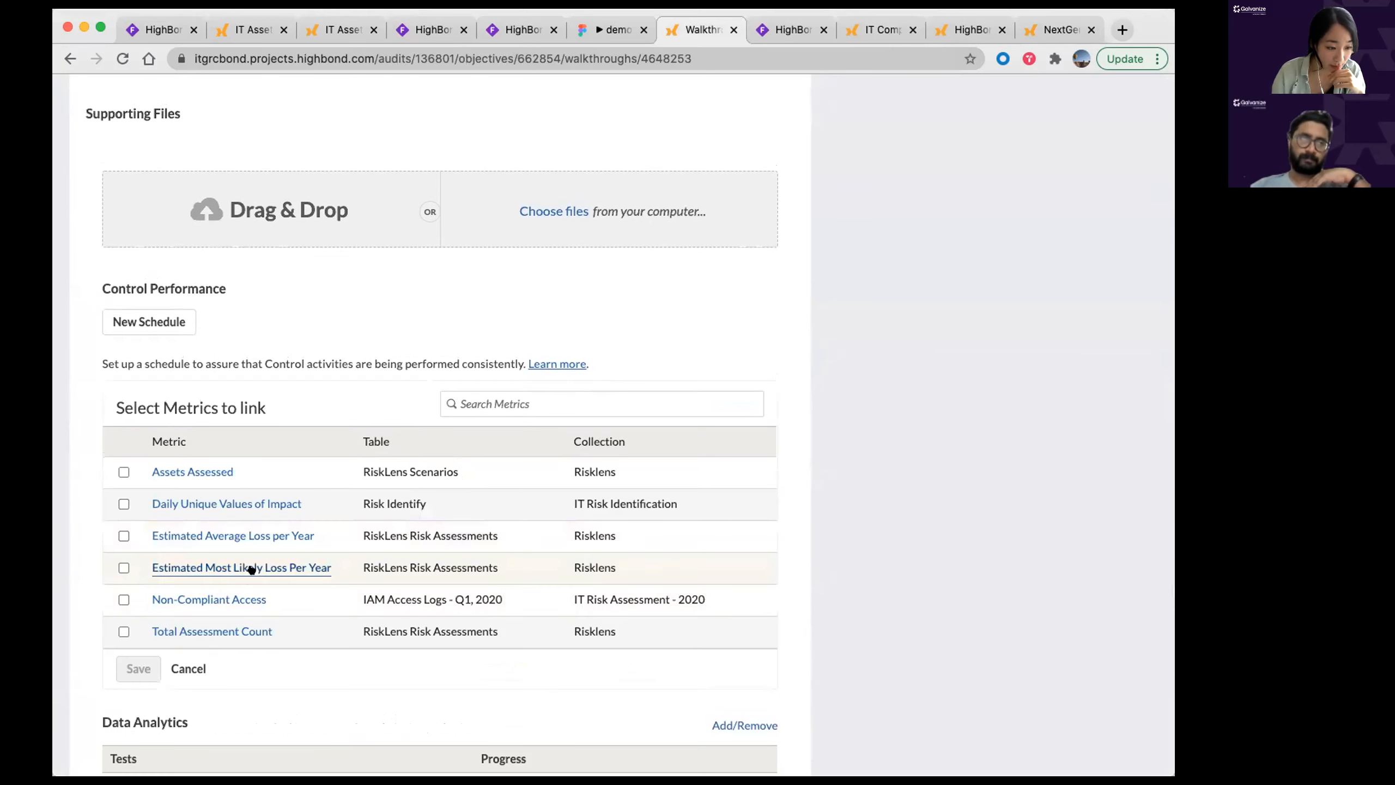
scroll(194, 559, "down", 3)
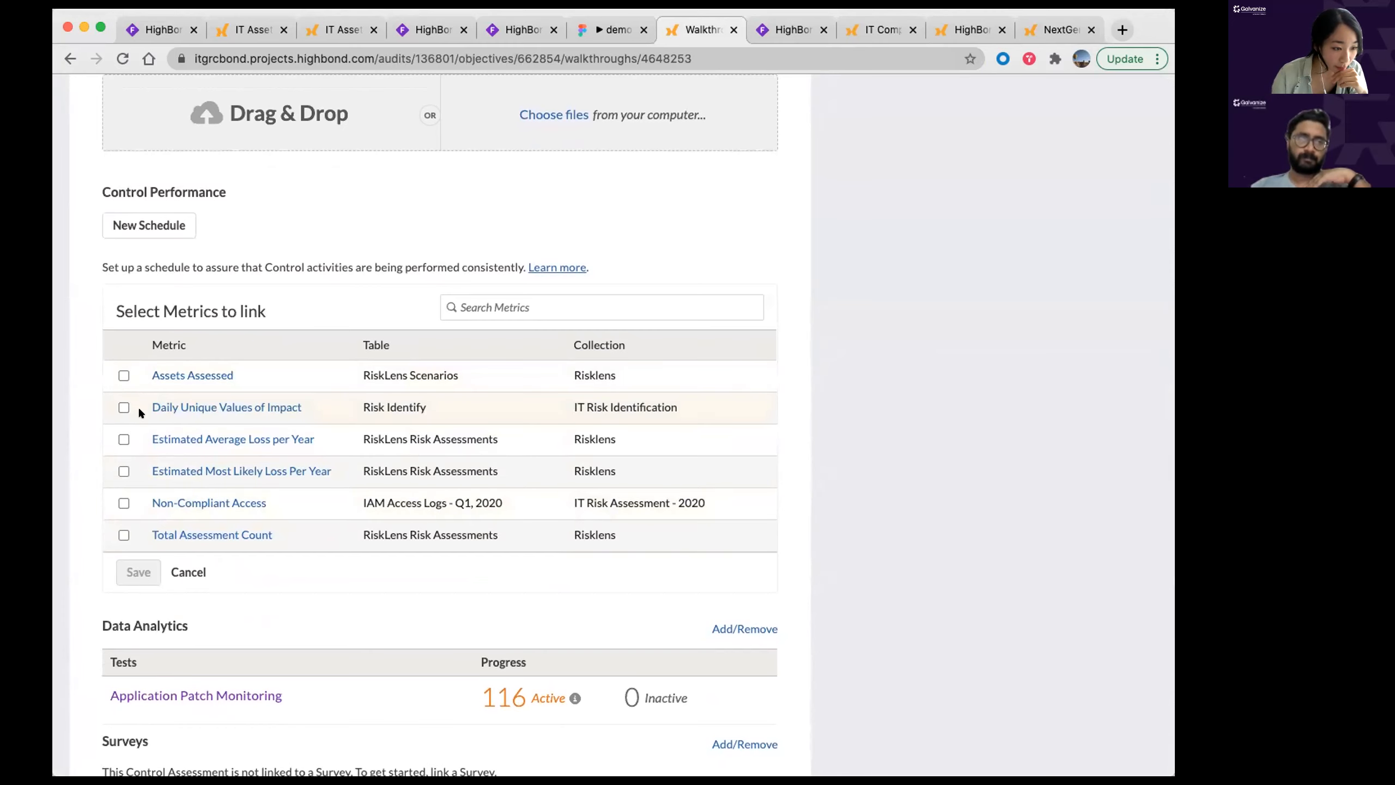
left_click(124, 503)
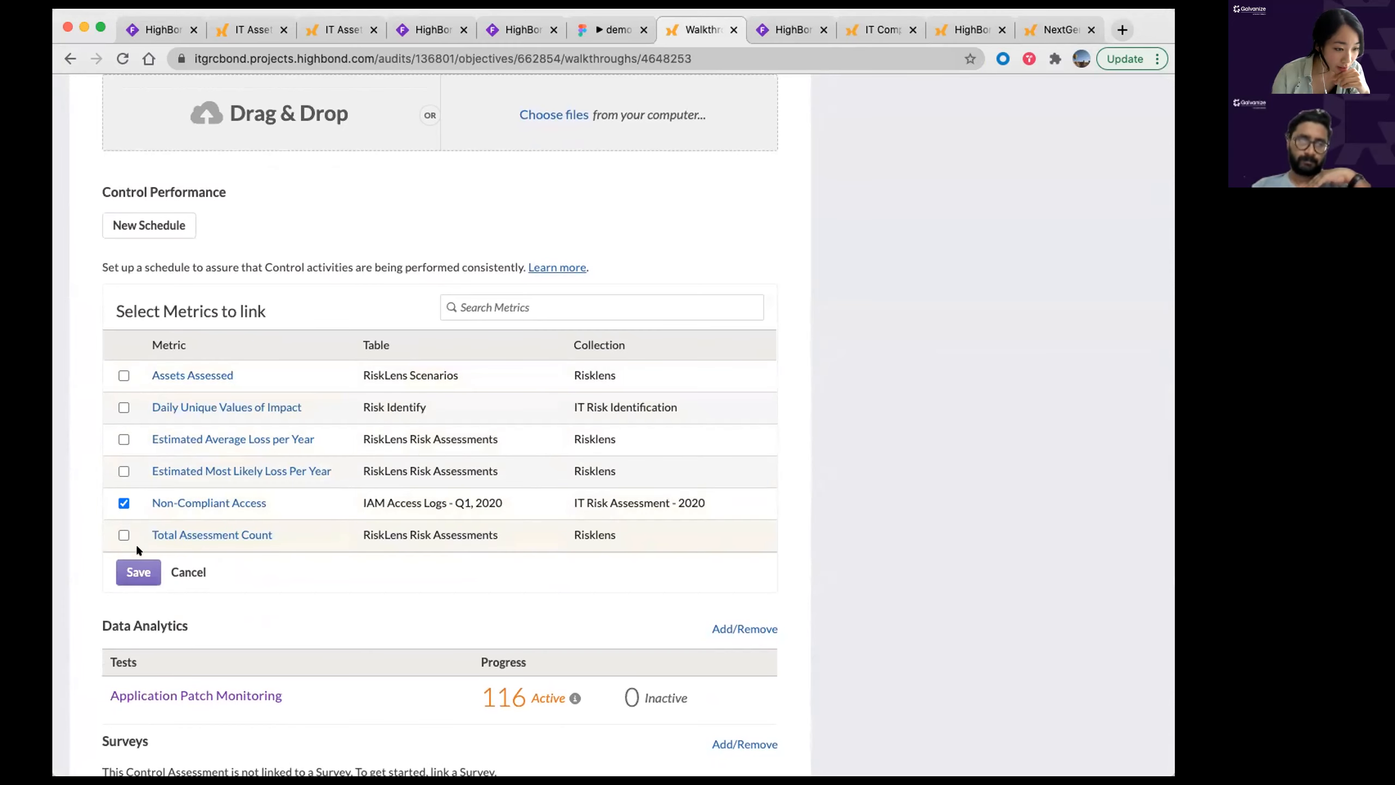
left_click(146, 572)
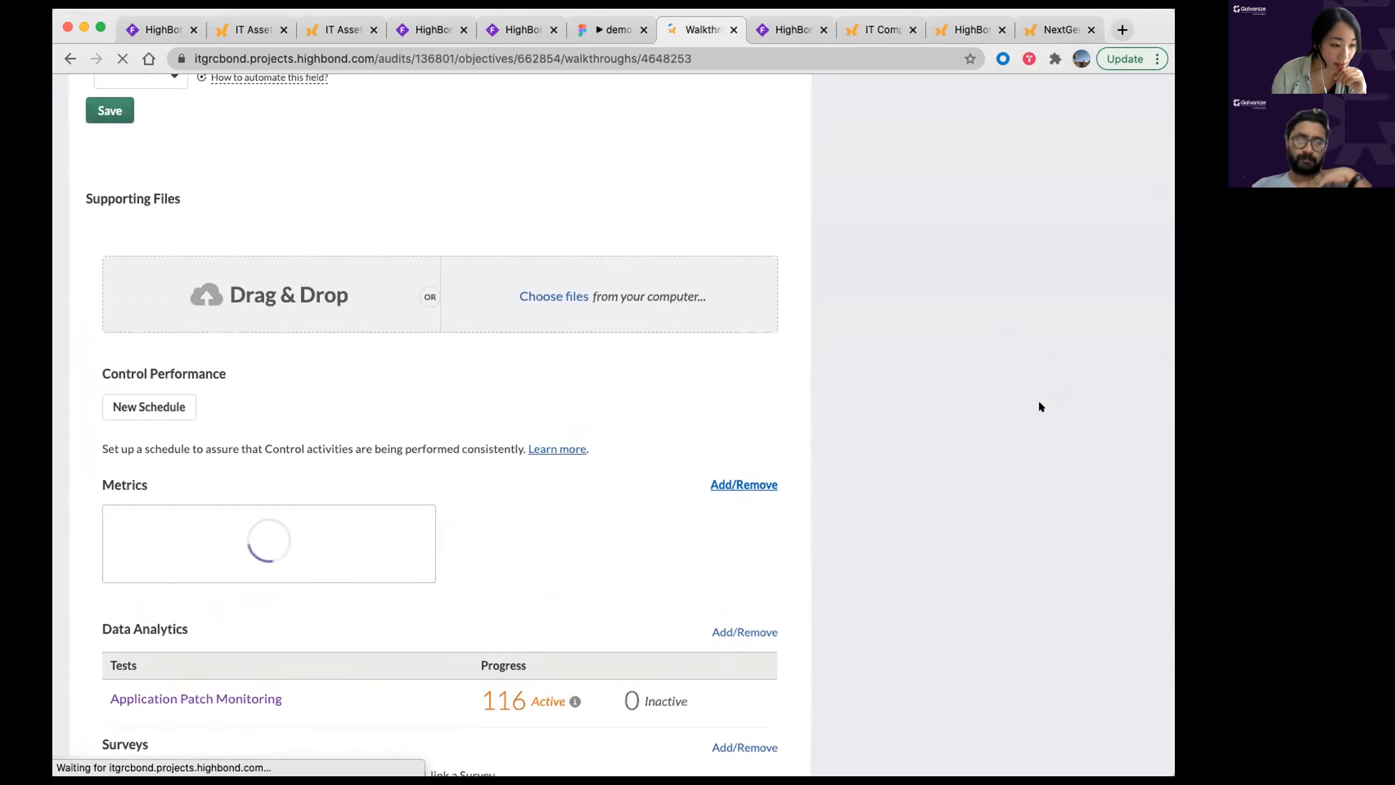
scroll(961, 380, "up", 5)
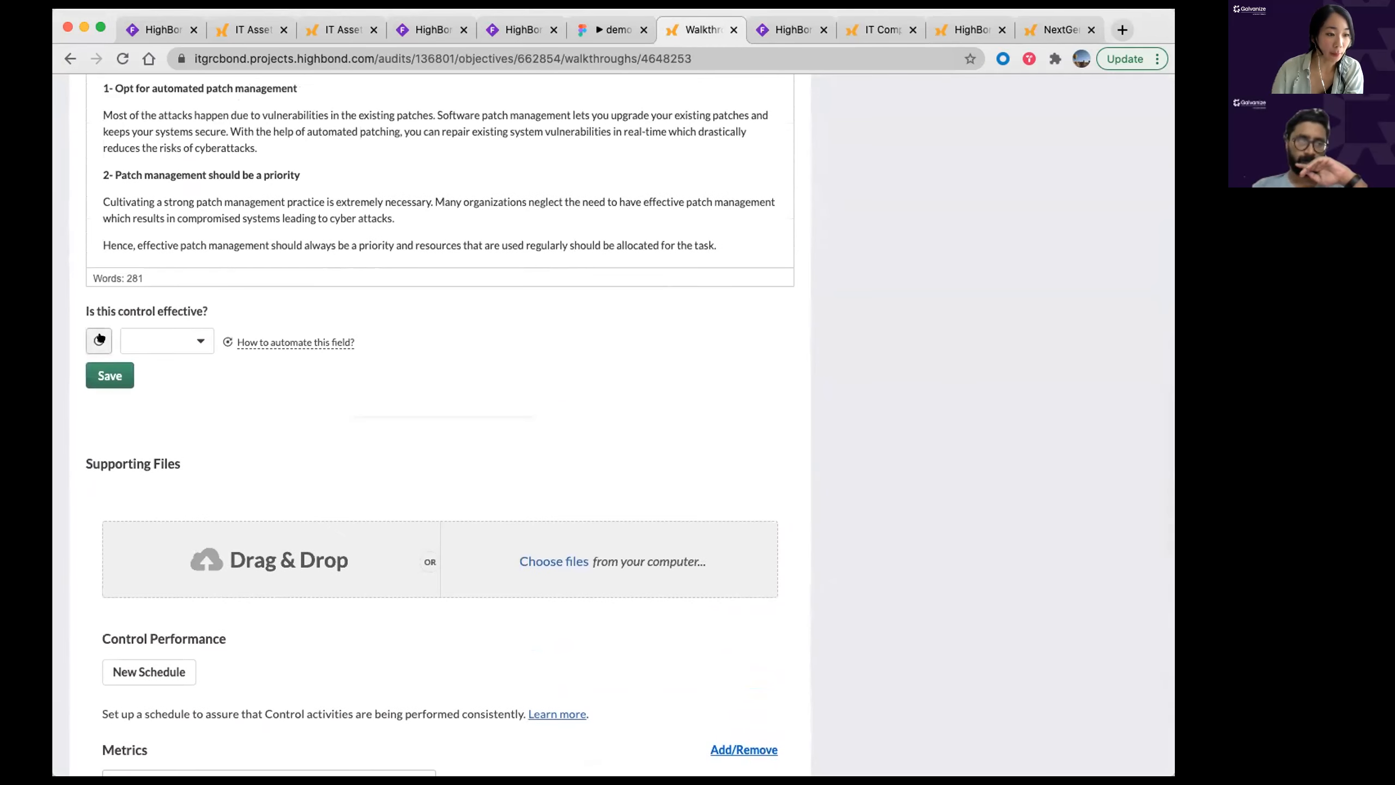
Step: Set an assessment driver: Non-Compliant Access less than 90 means Effective, then open the Safari asset
left_click(96, 339)
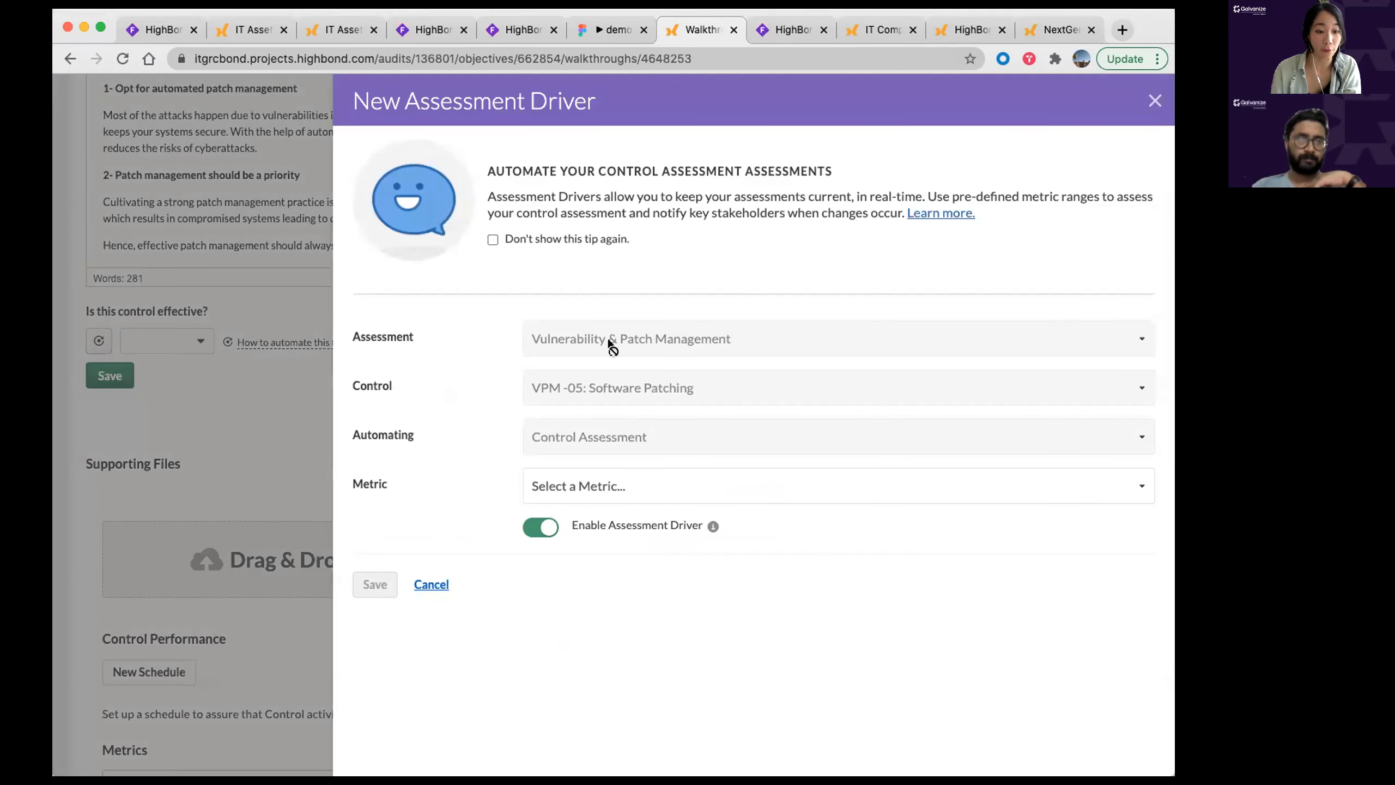
left_click(617, 486)
left_click(637, 502)
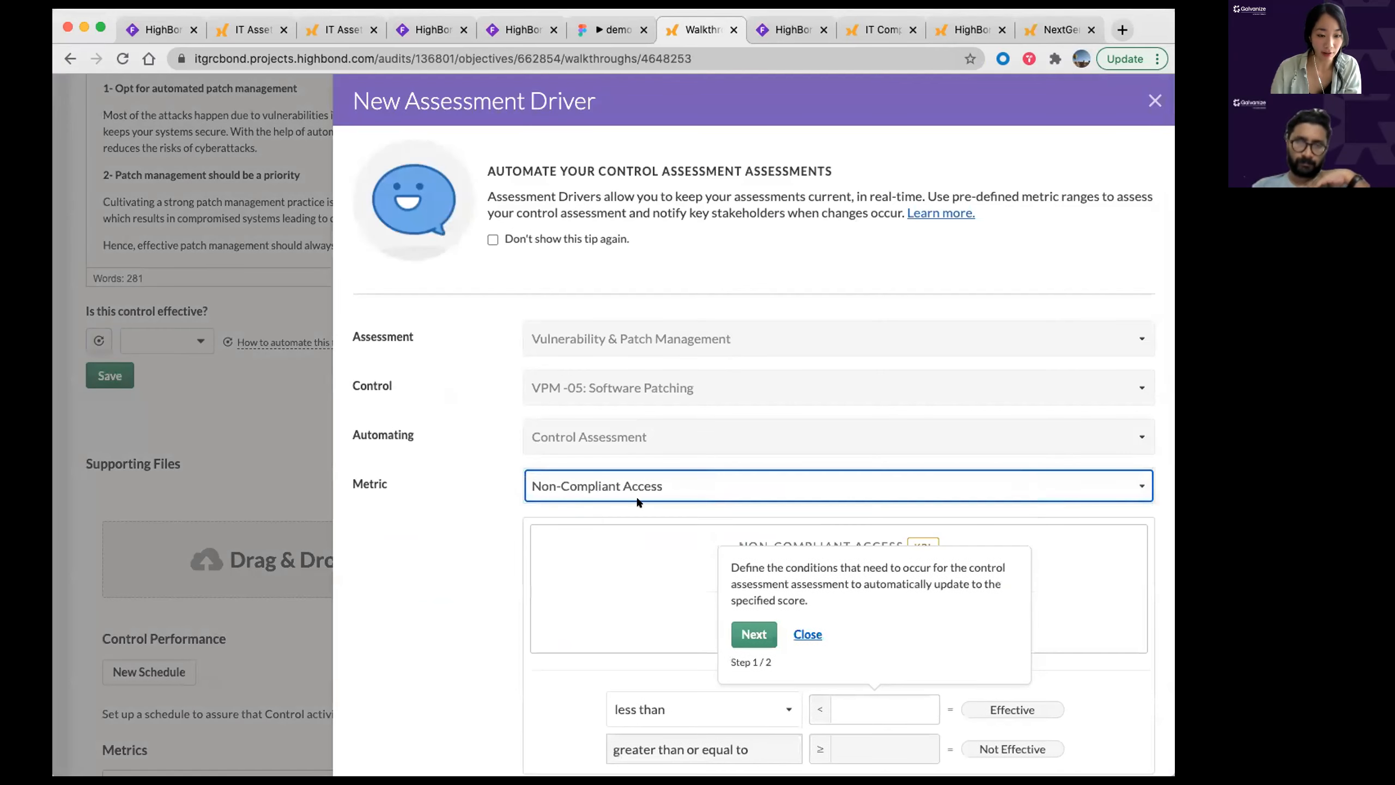
left_click(808, 634)
scroll(412, 543, "down", 3)
left_click(894, 565)
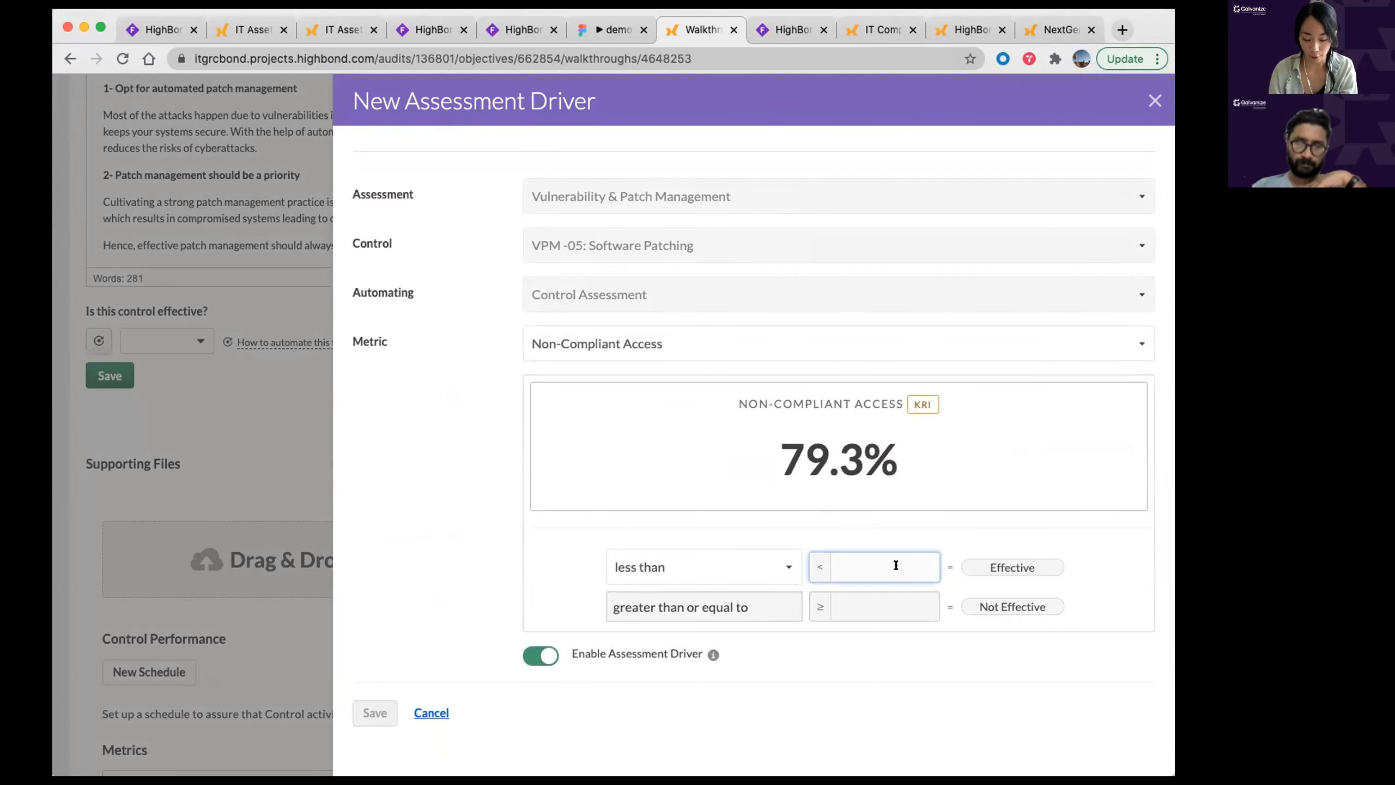
type("50")
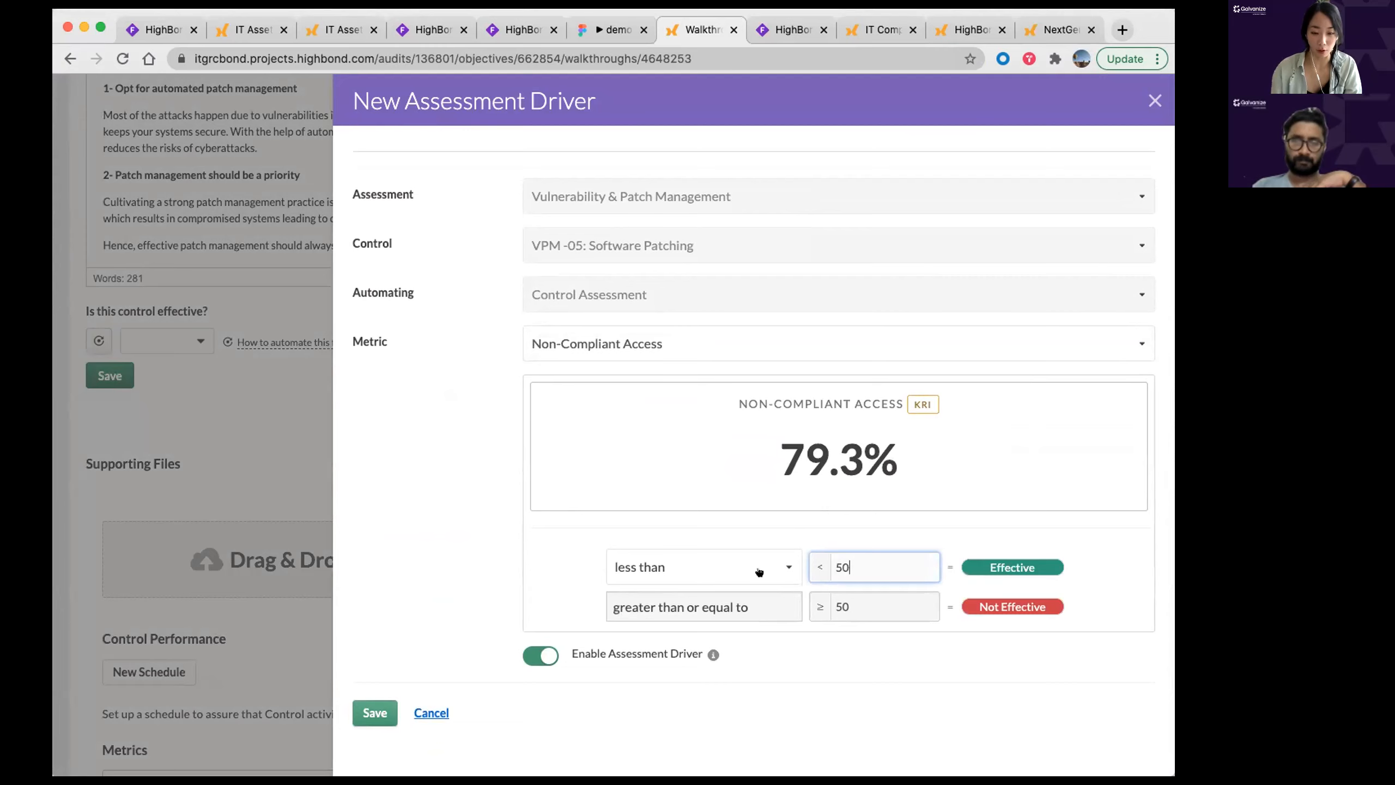
key("BackSpace")
key("BackSpace")
type("90")
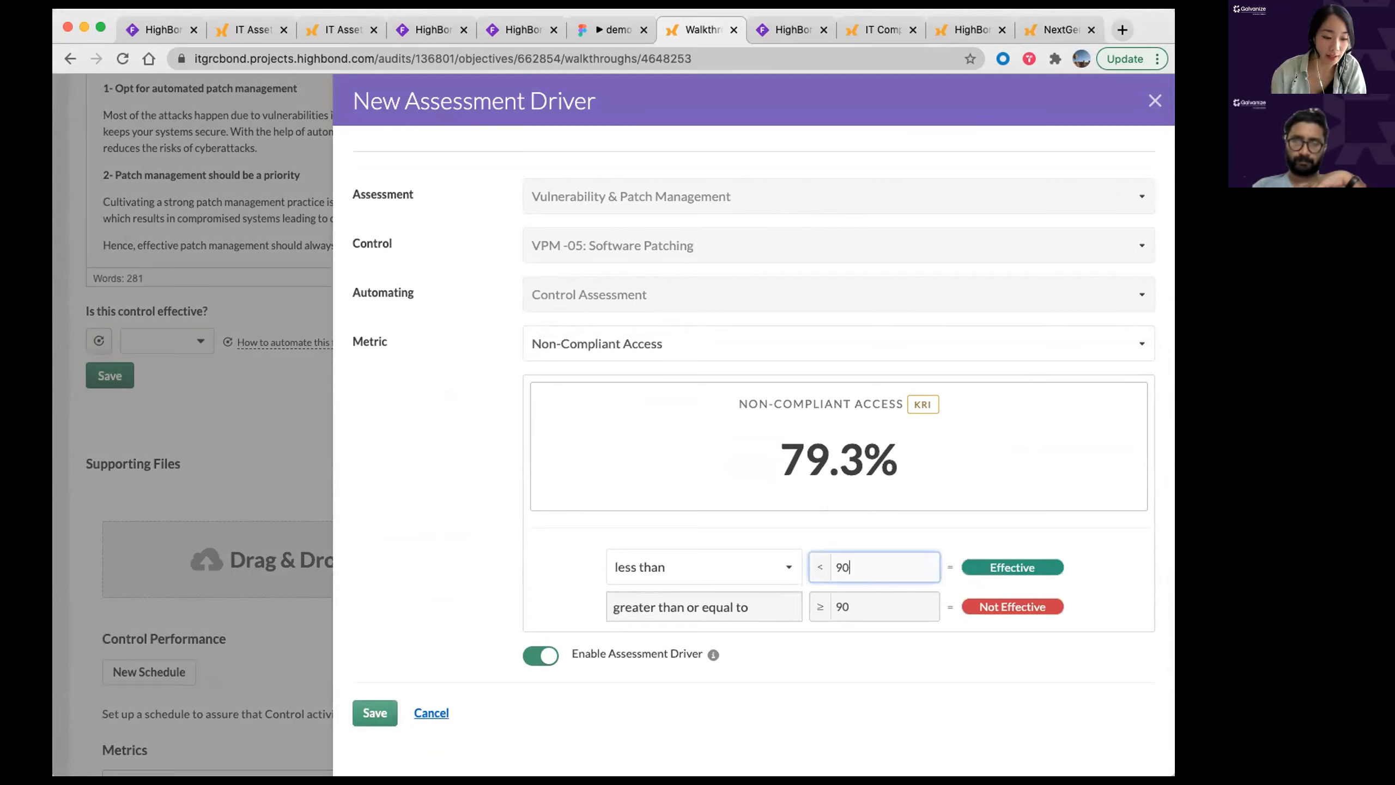
left_click(375, 712)
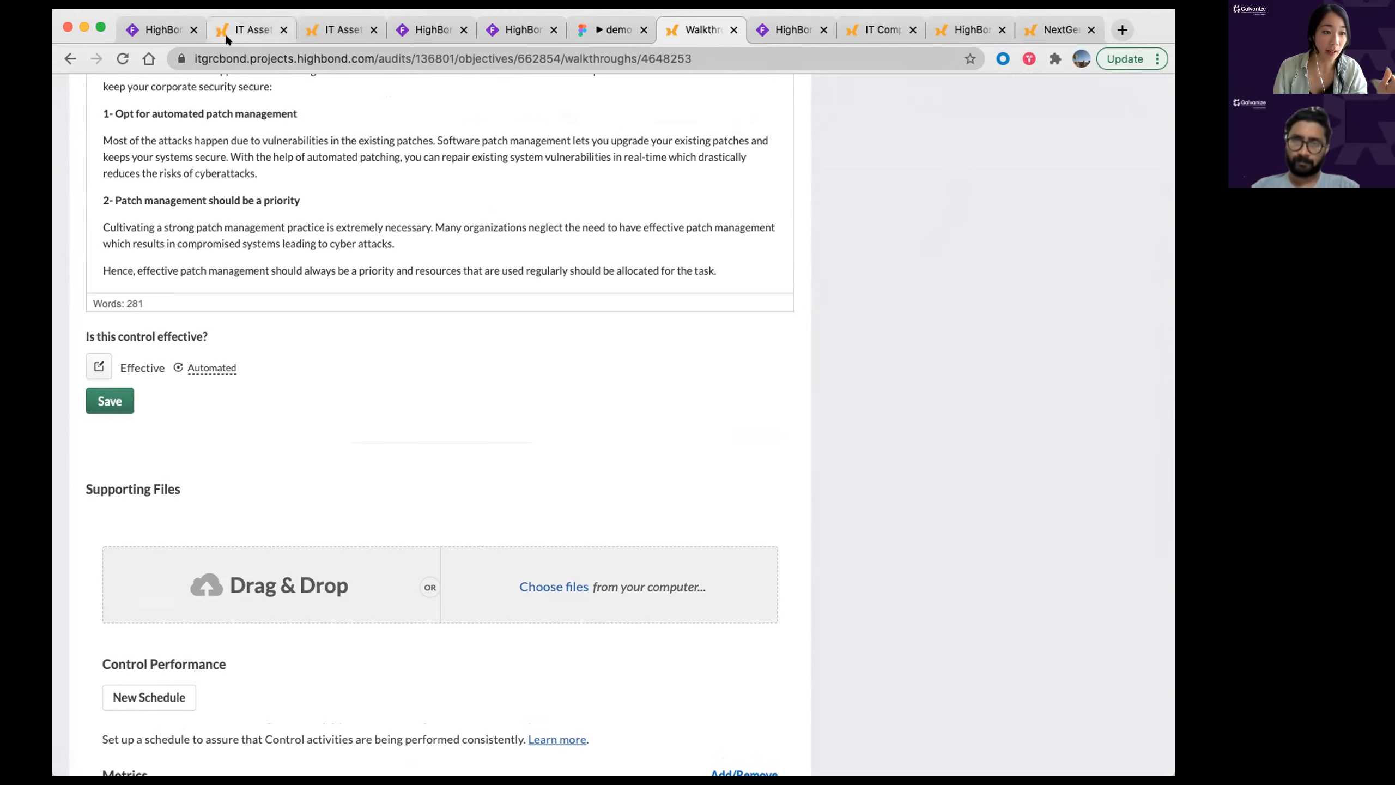
left_click(241, 29)
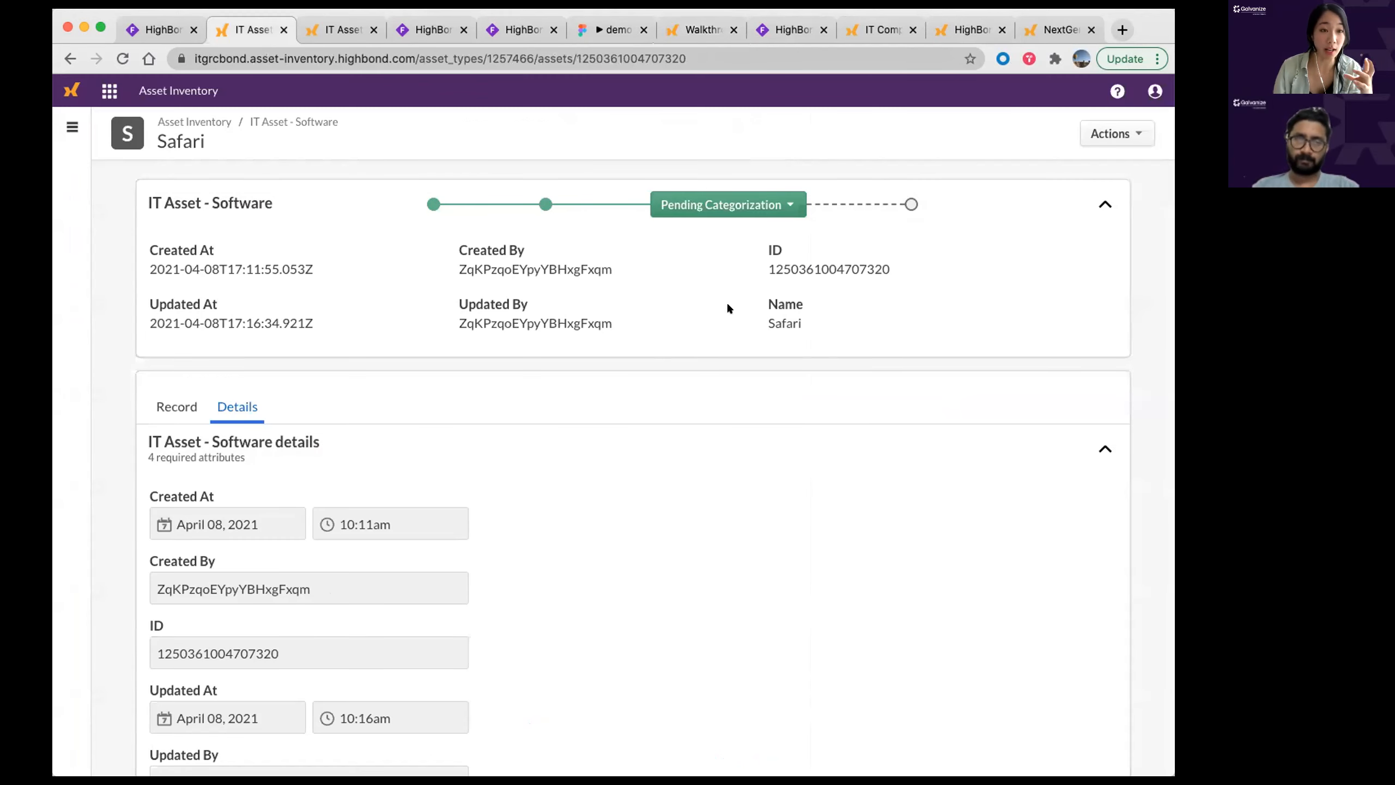
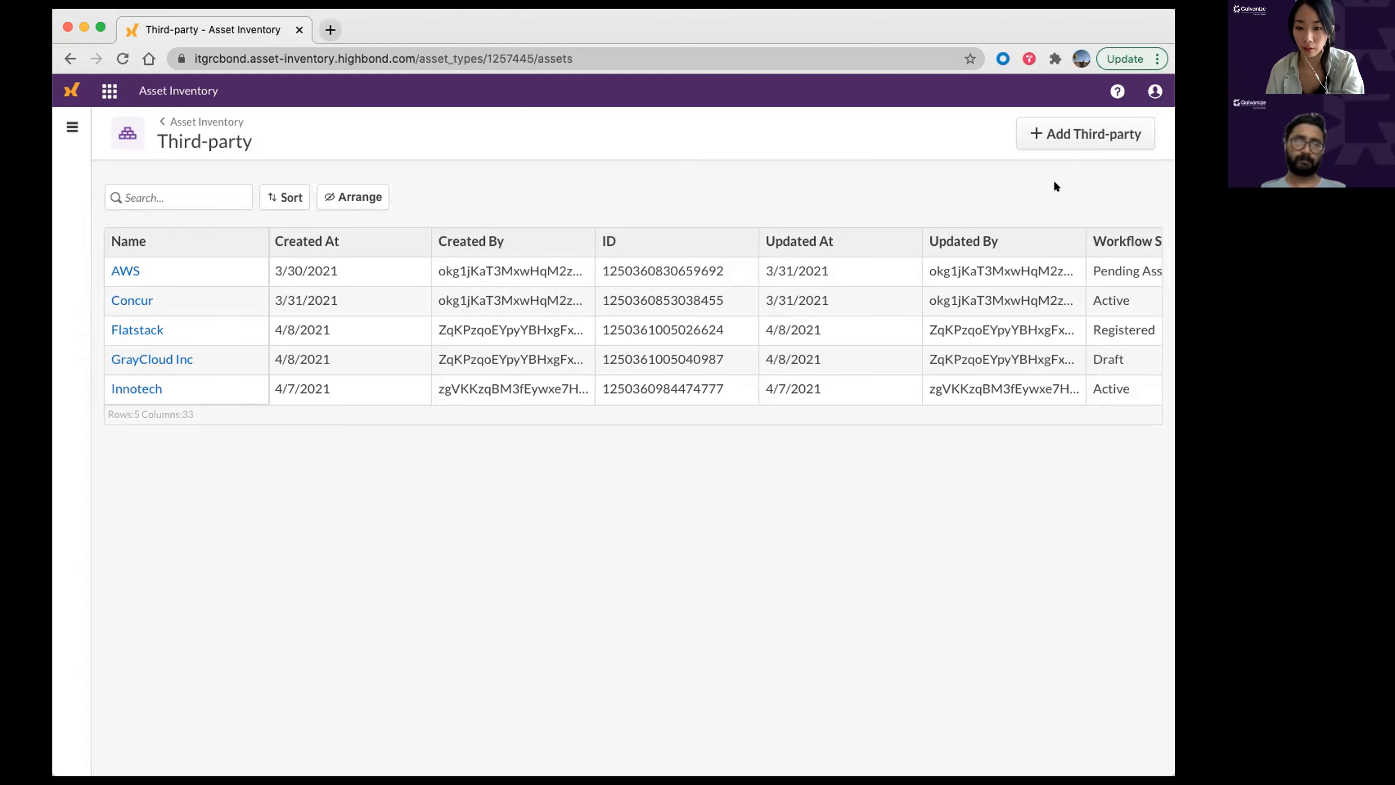
Step: Add a new third party named 'Vignesh Industries' and create the record
left_click(1081, 136)
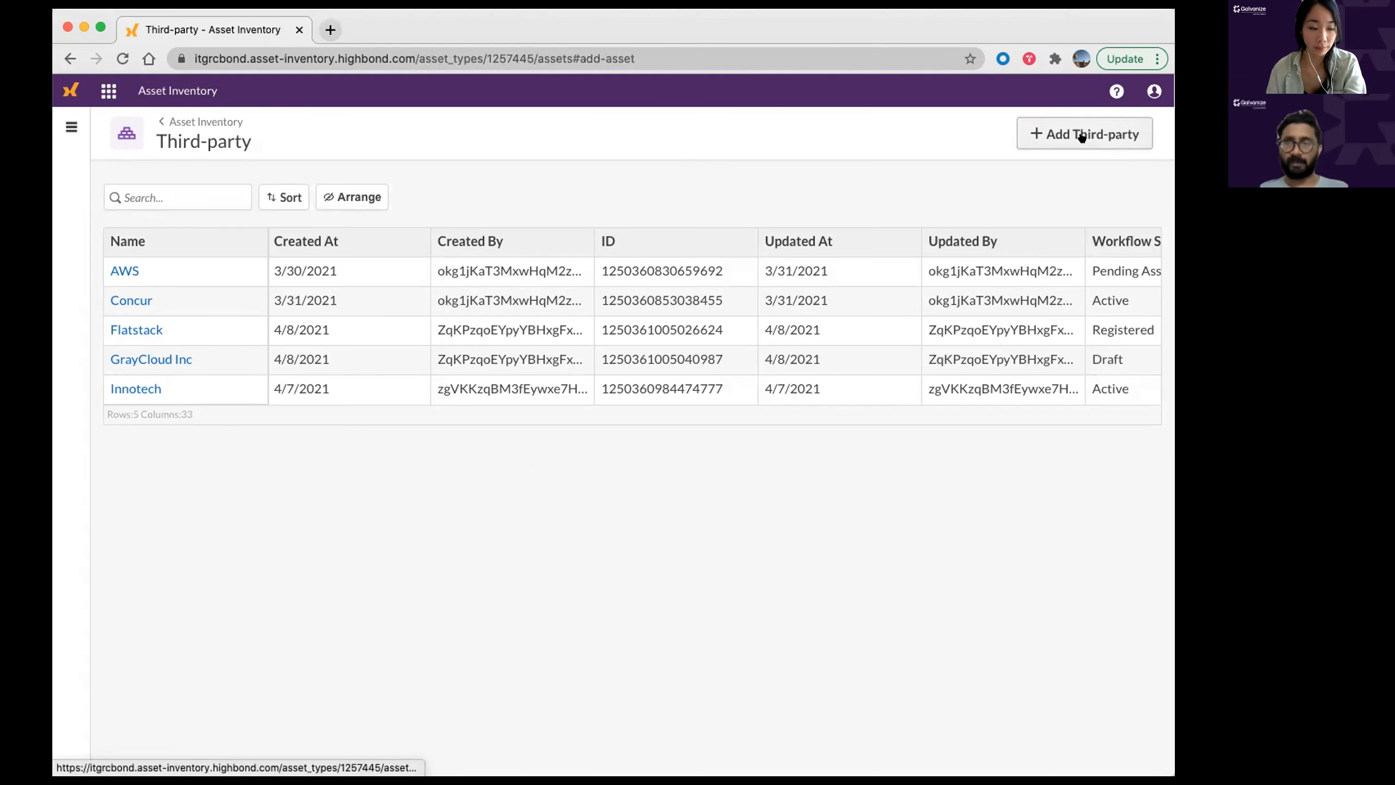
left_click(515, 413)
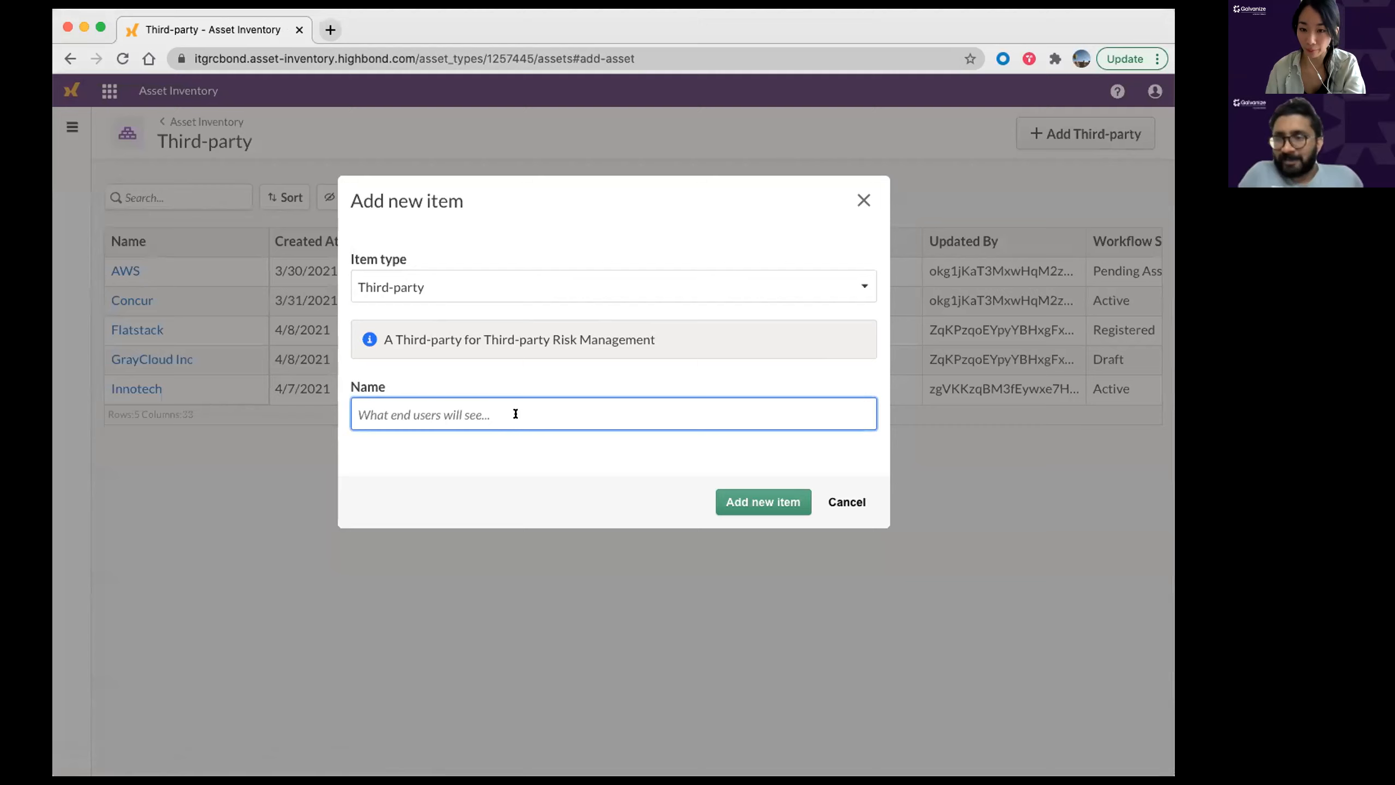
type("V")
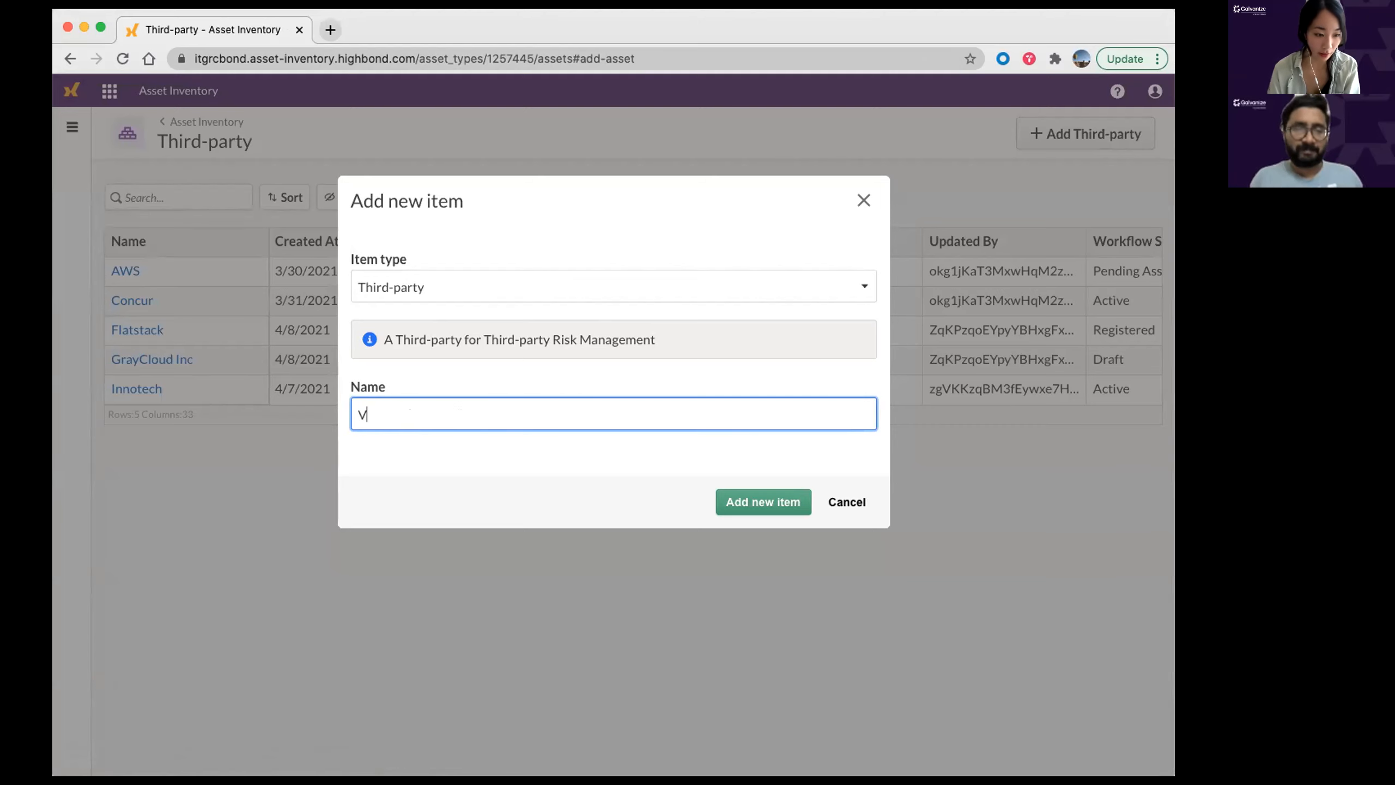
type("ignesh Industries")
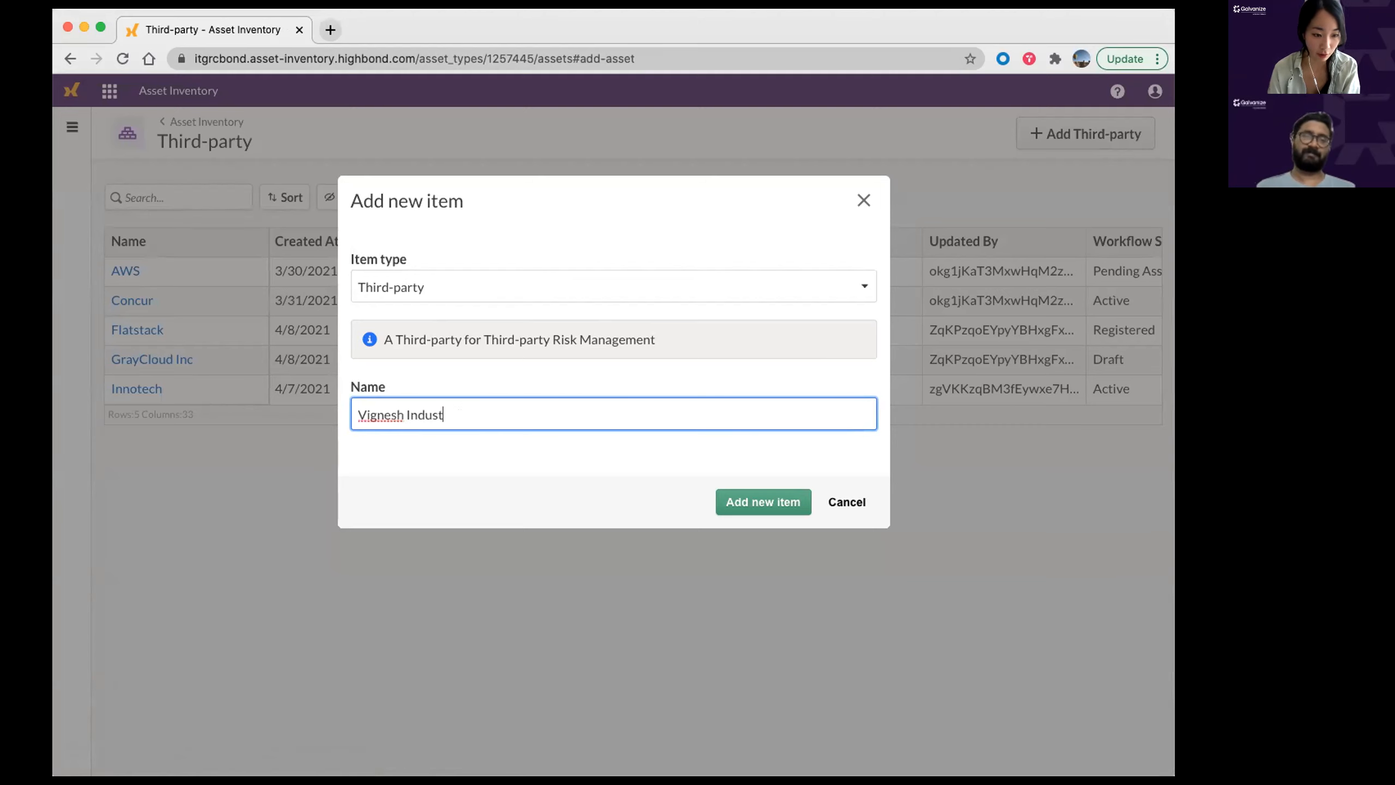
left_click(766, 502)
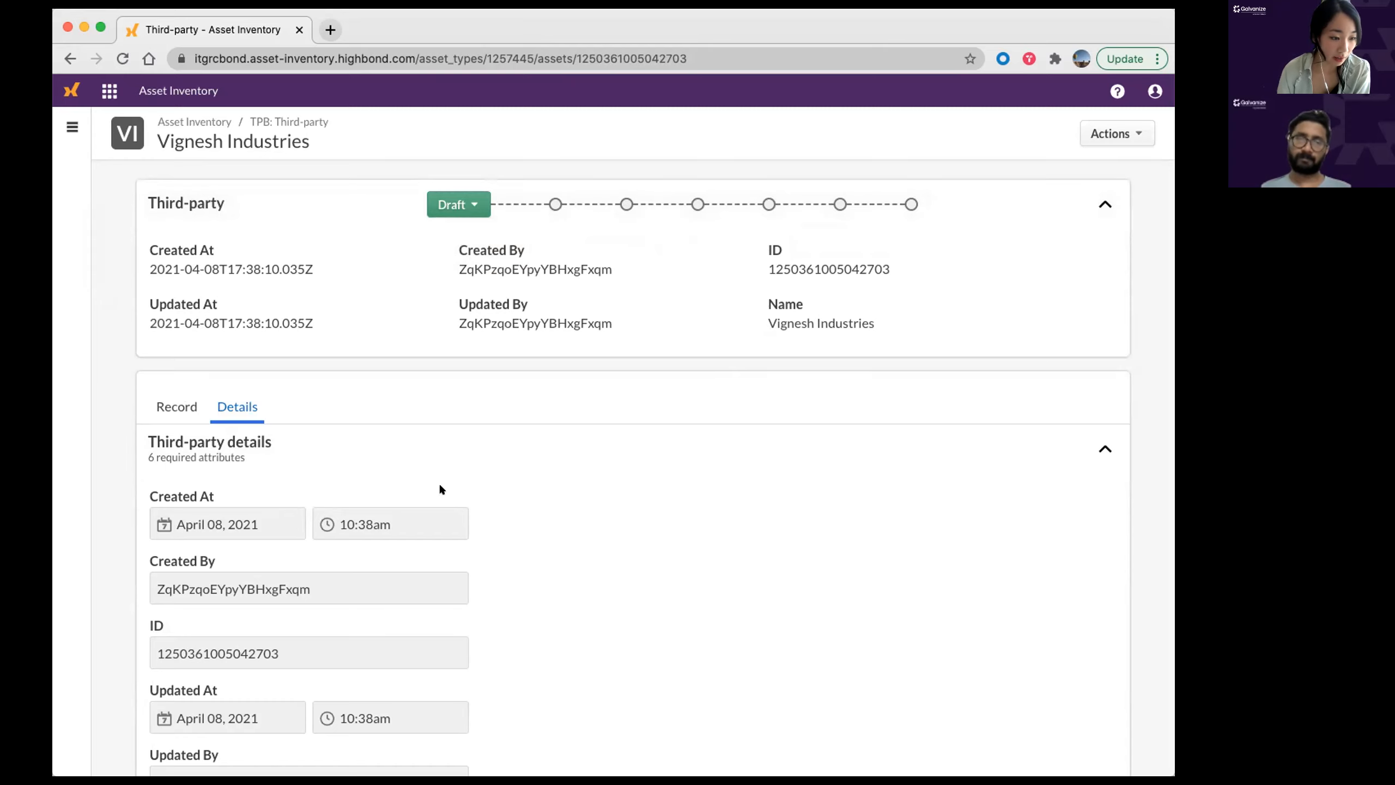
Step: Set the Third Party Type to Service
scroll(442, 484, "down", 8)
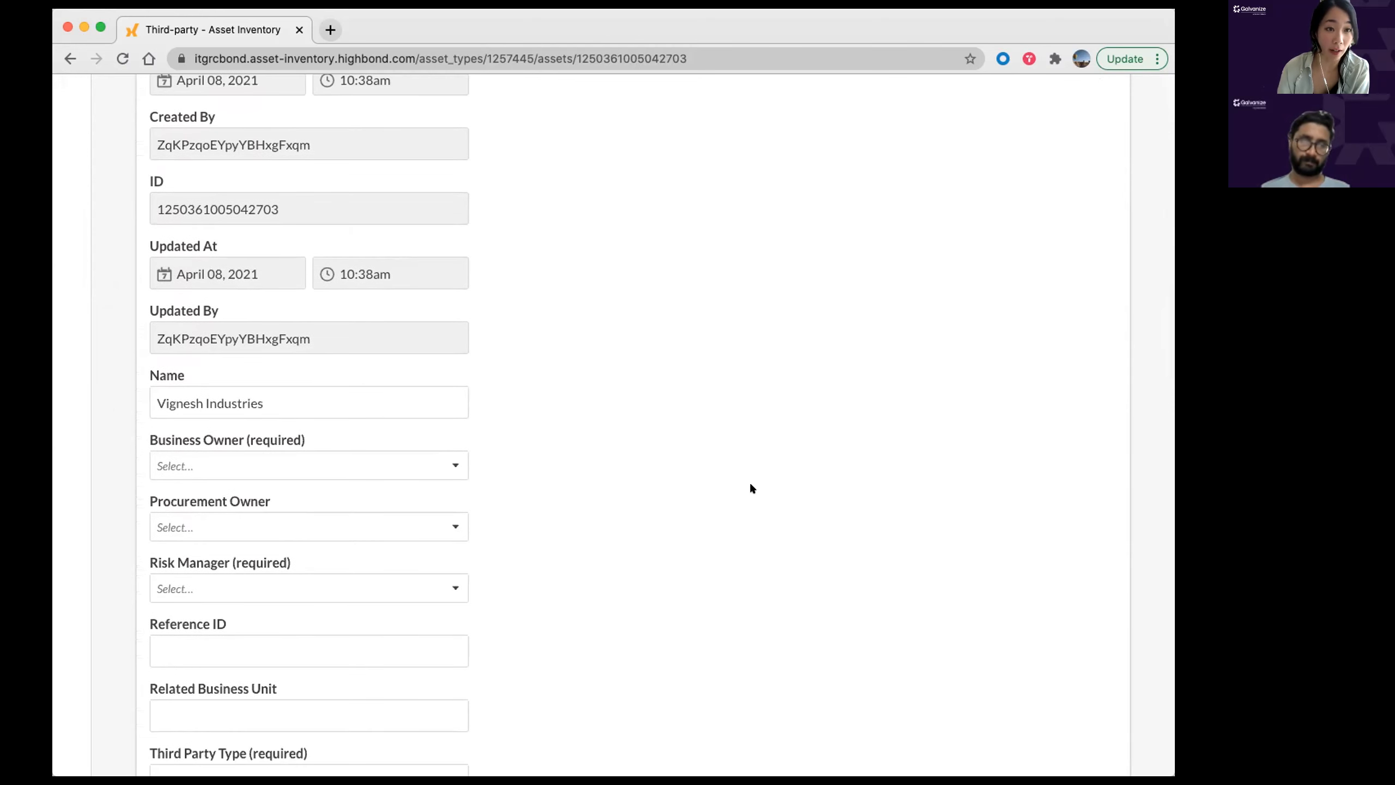
scroll(571, 495, "down", 2)
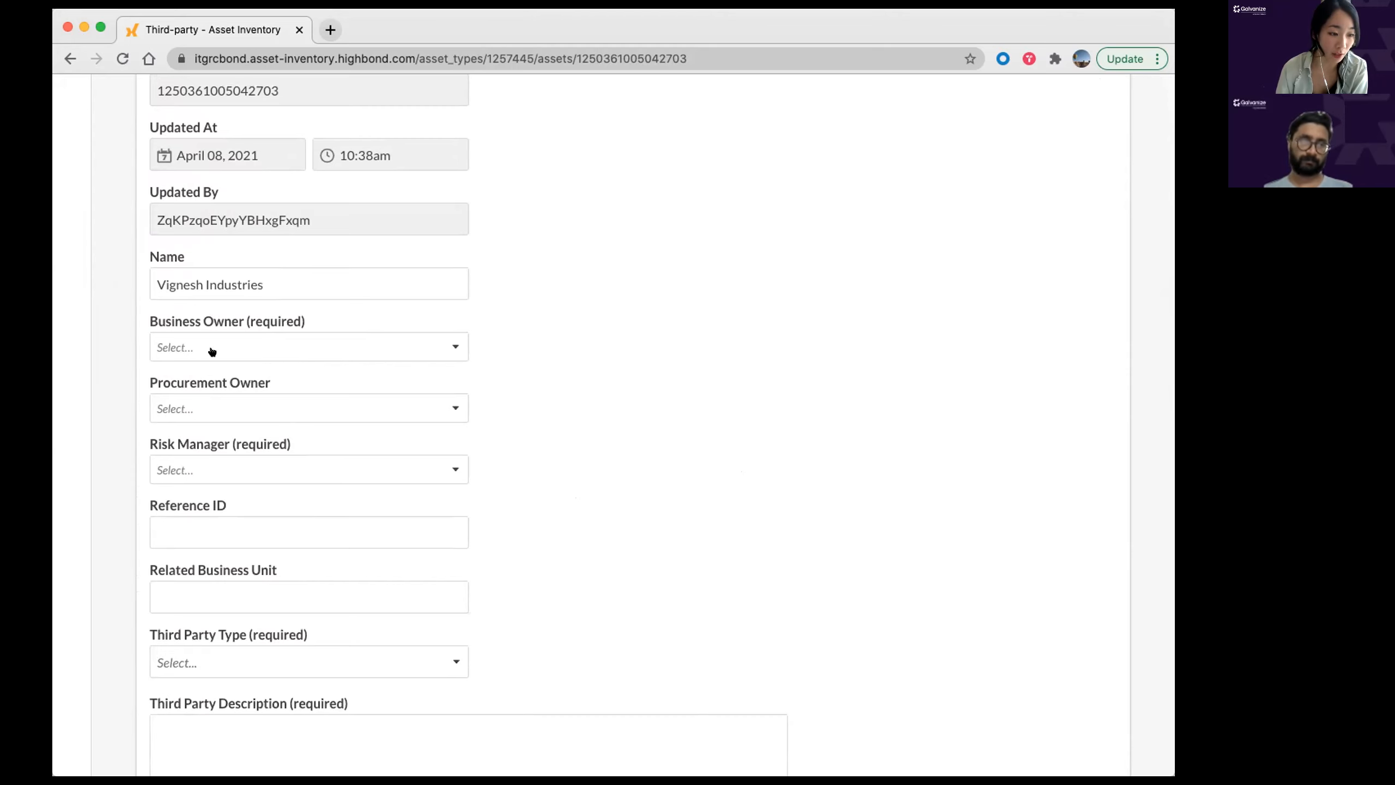
scroll(480, 398, "up", 1)
scroll(474, 369, "down", 2)
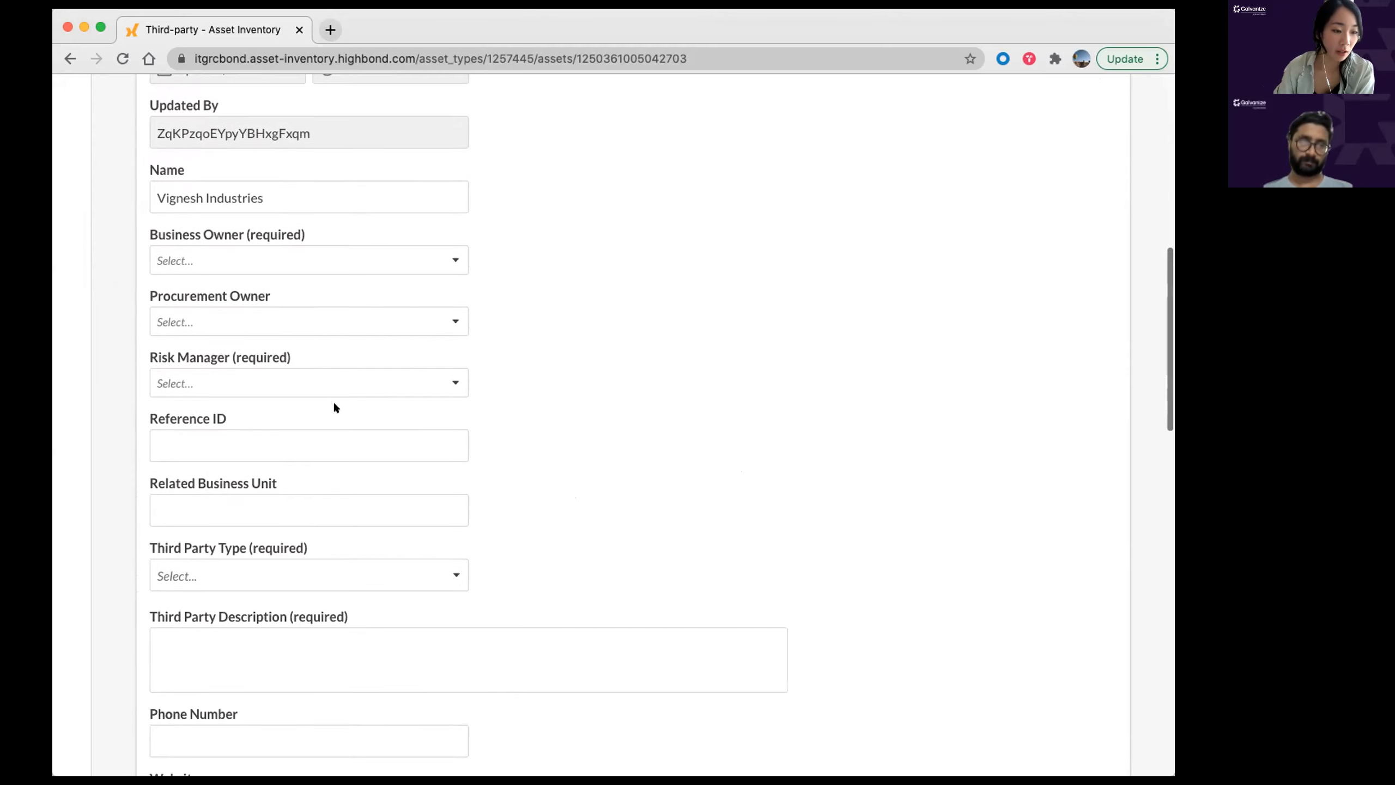
left_click_drag(149, 357, 305, 352)
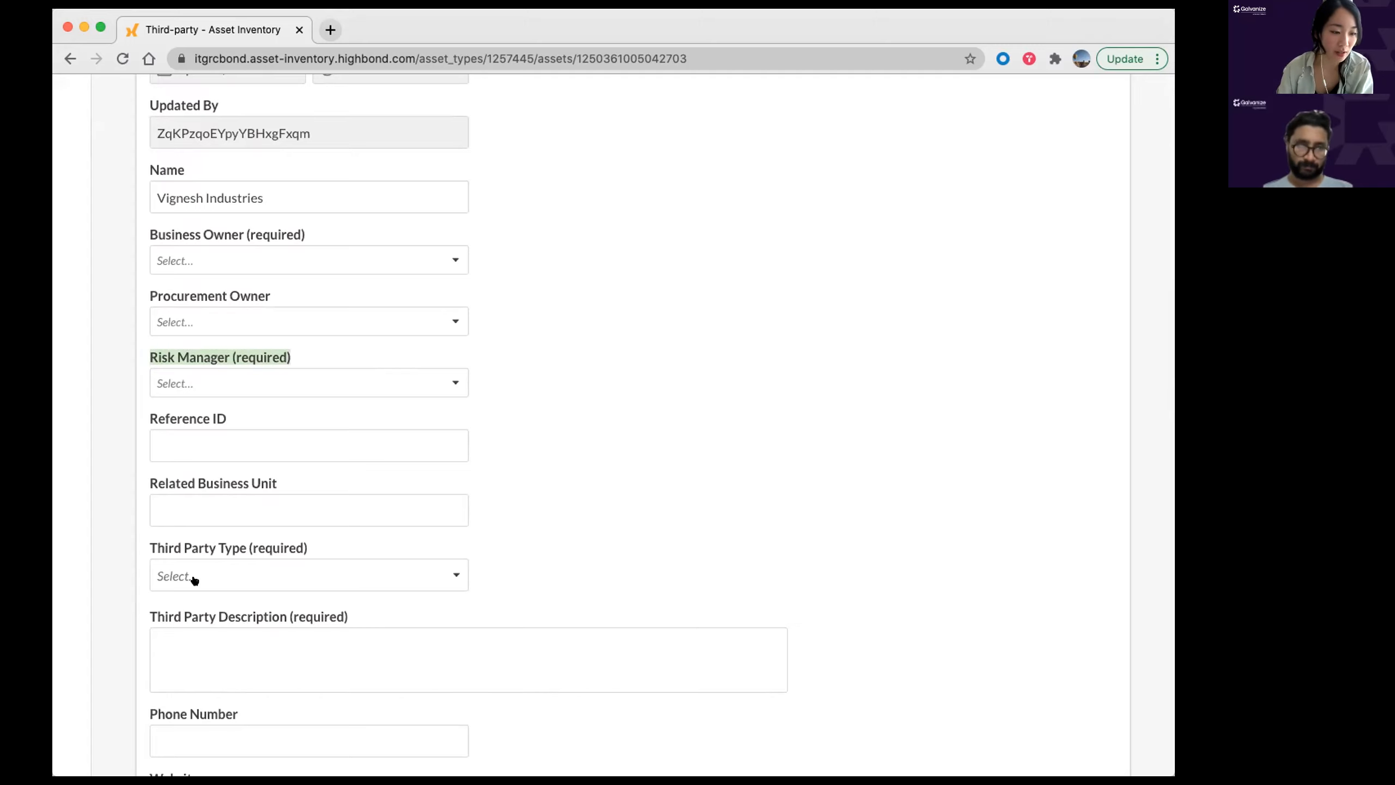
left_click(225, 580)
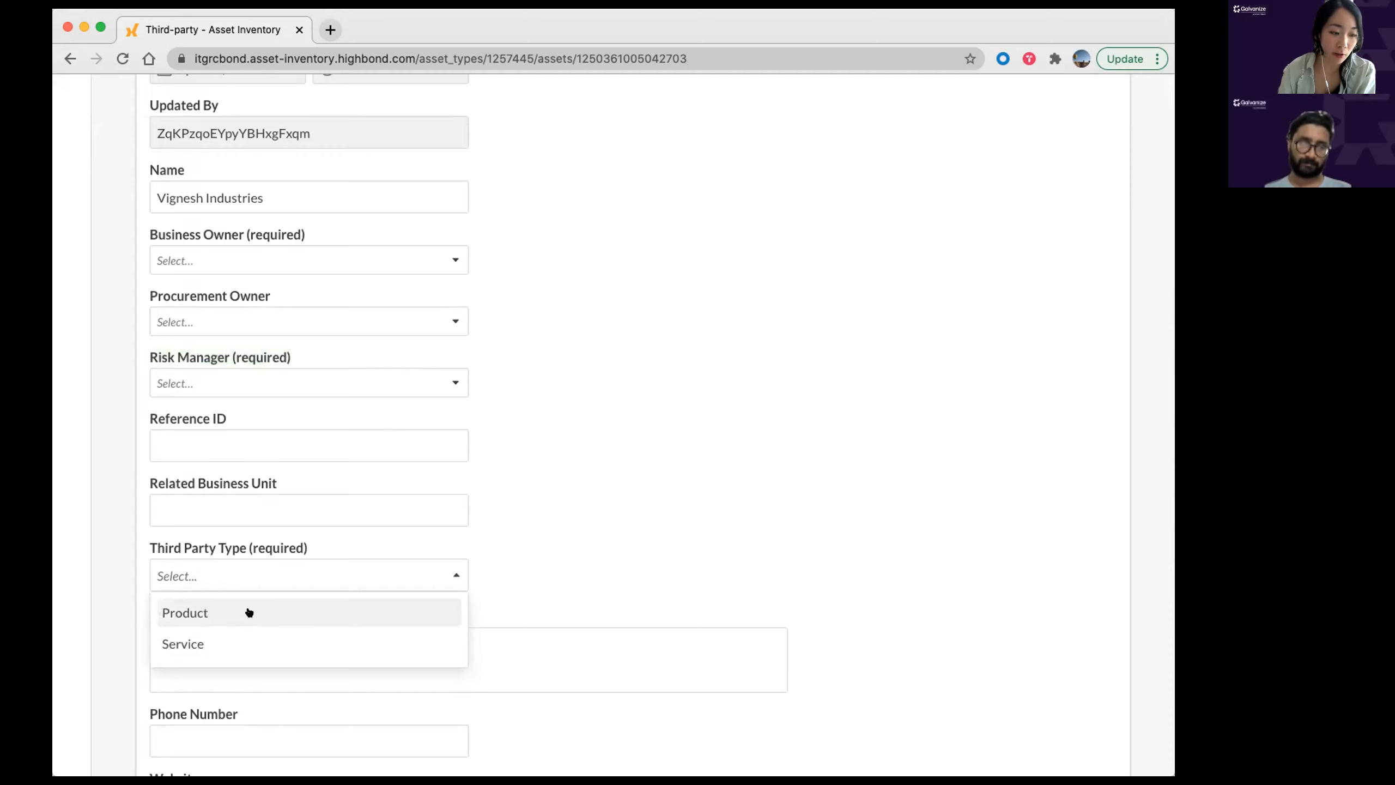
left_click(243, 641)
left_click(765, 533)
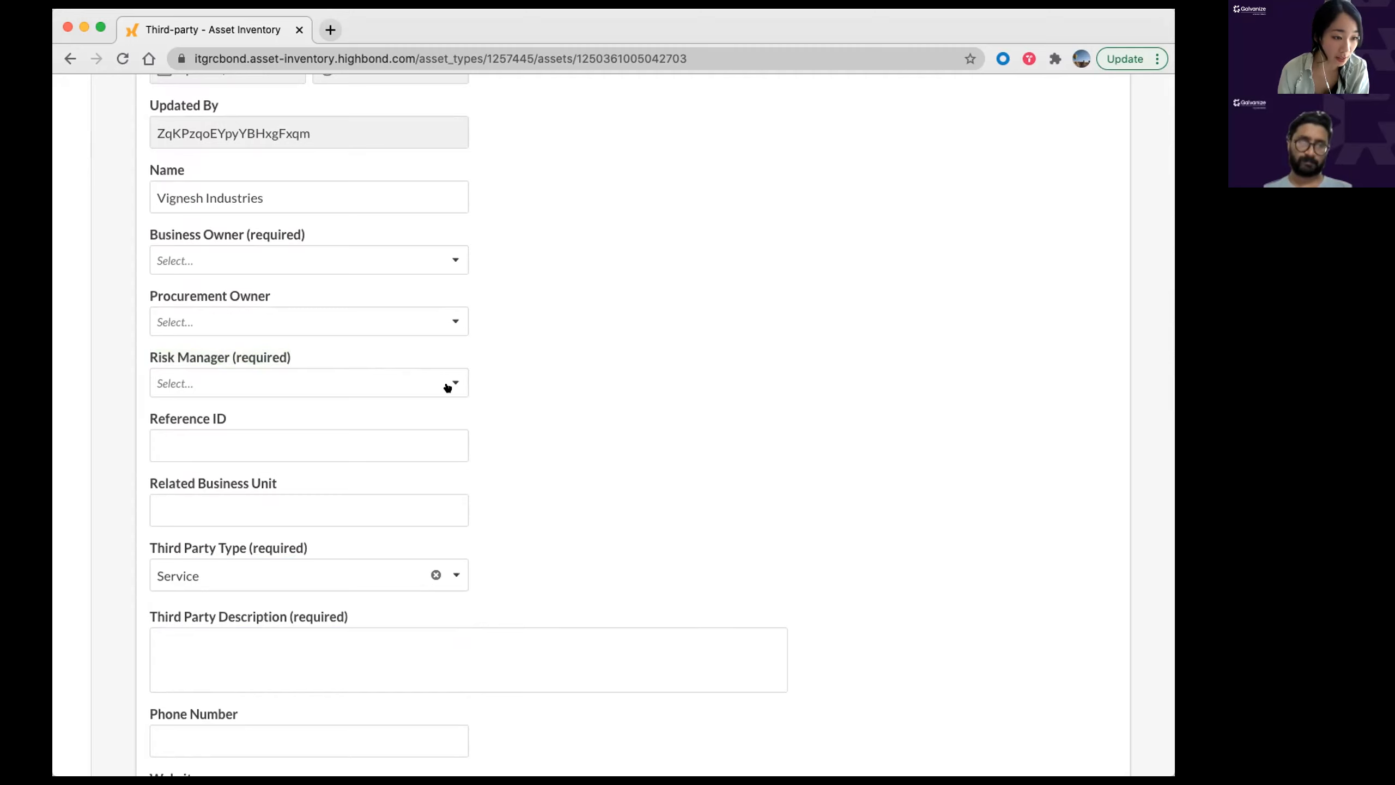
Step: Pick the Business Owner and Risk Manager from the user lists by searching their names
left_click(234, 259)
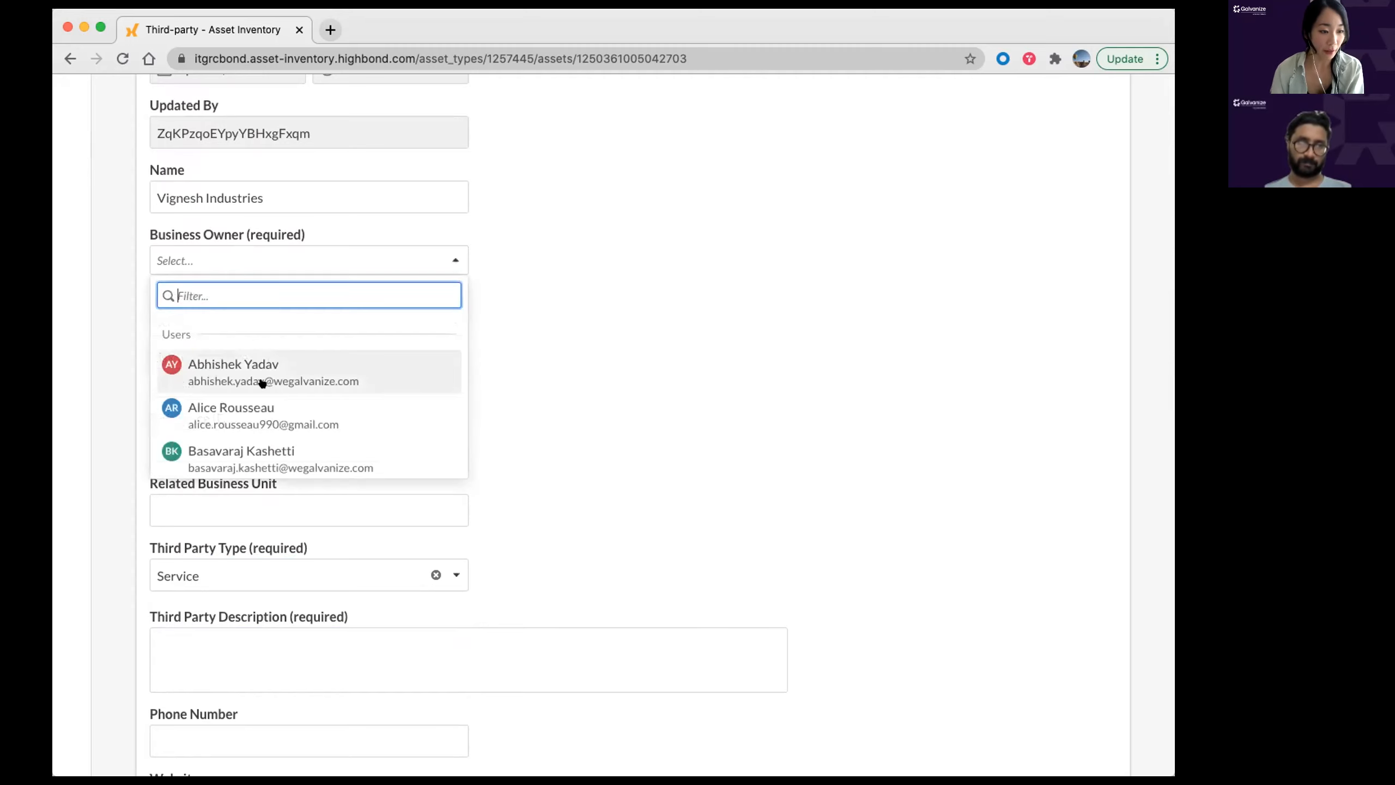
type("vign")
left_click(302, 362)
left_click(493, 323)
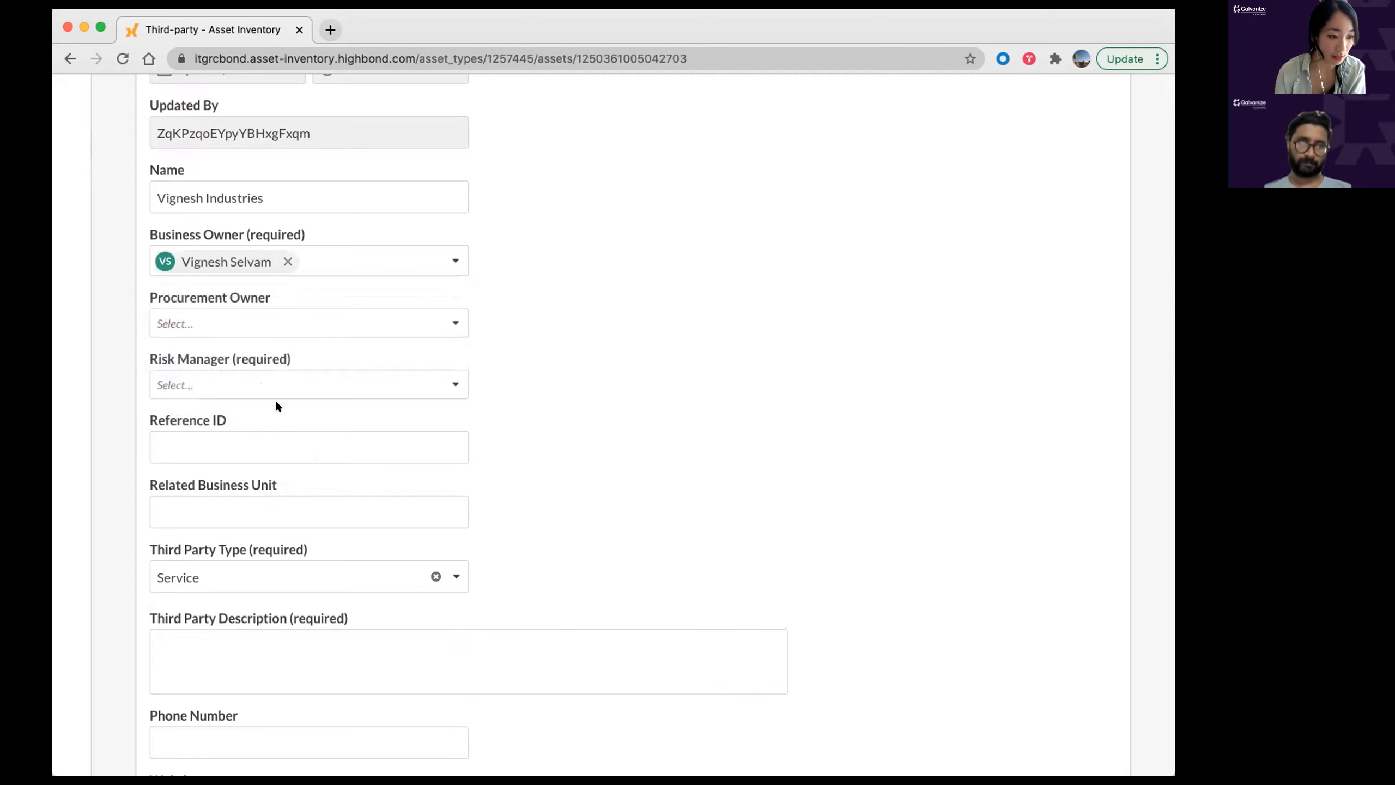
left_click(220, 391)
type("mai")
left_click(269, 503)
left_click(715, 417)
scroll(715, 416, "down", 1)
left_click(338, 249)
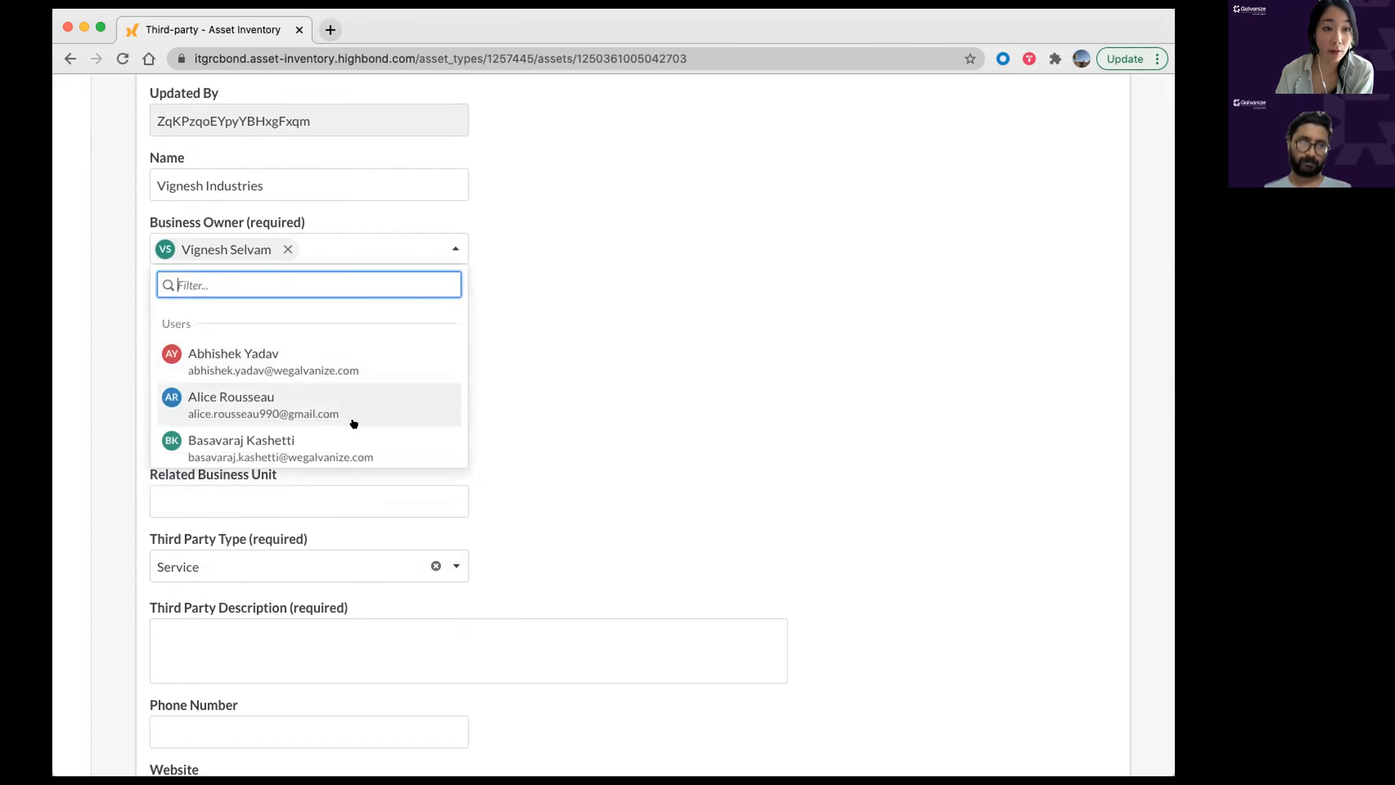
scroll(698, 401, "up", 1)
left_click(702, 381)
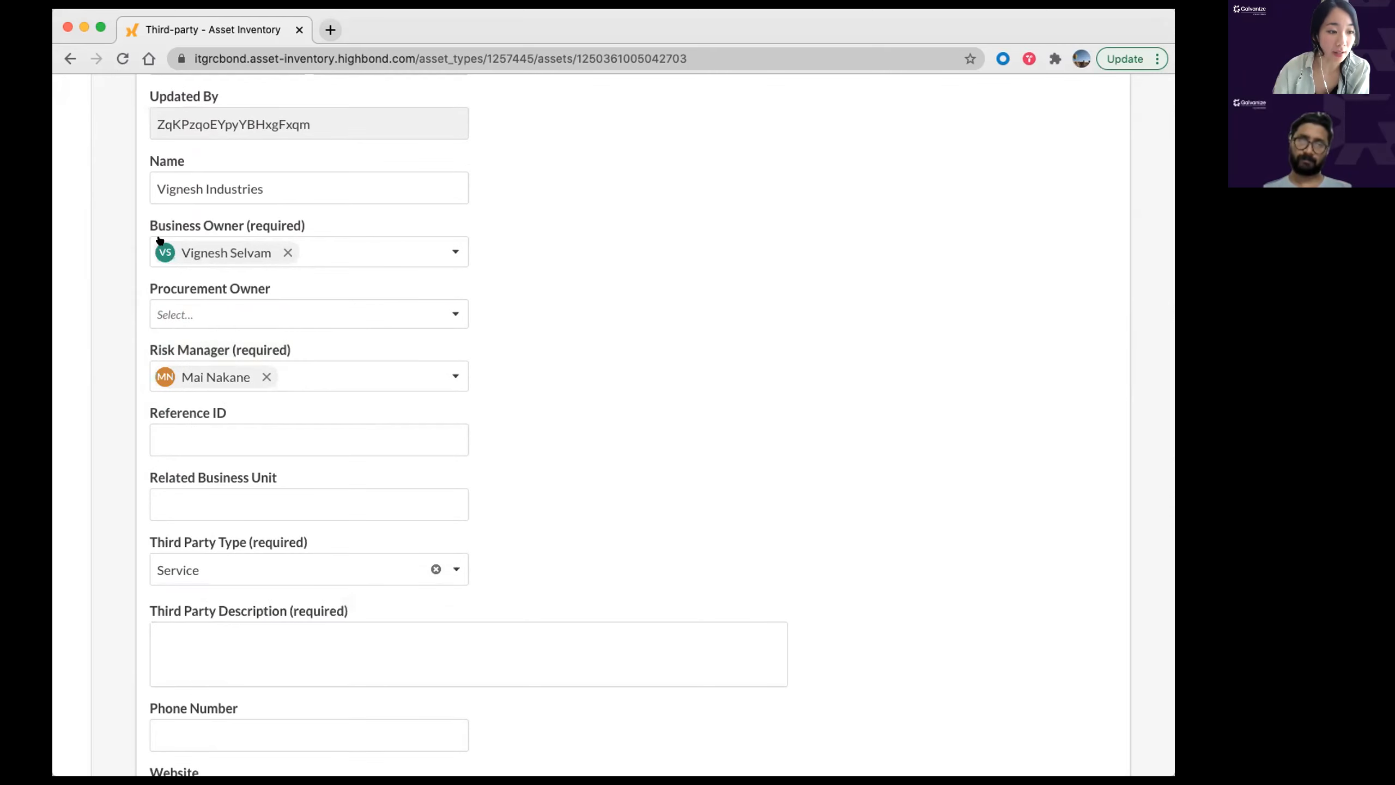
Step: Enter the description 'Consulting services' and save the third-party details
scroll(684, 361, "down", 10)
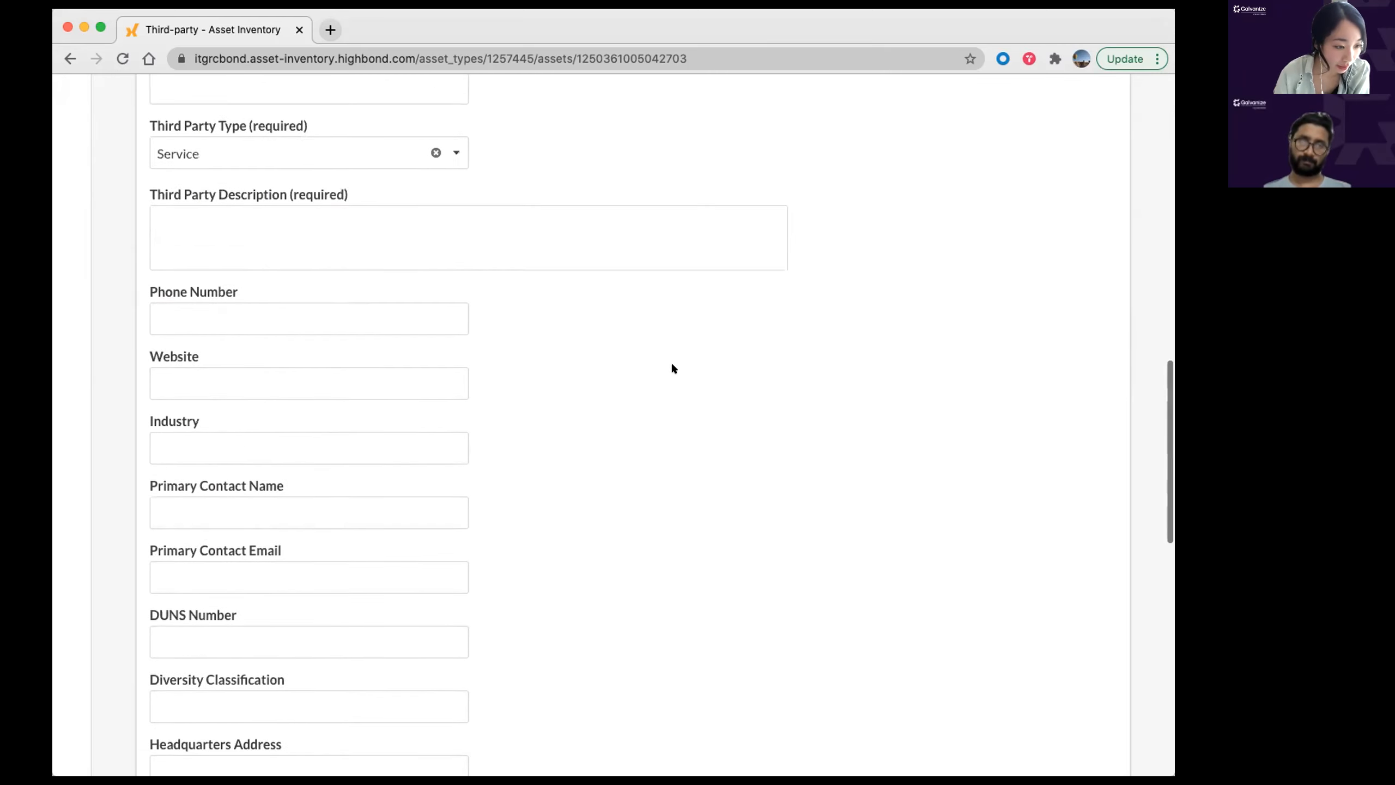
scroll(636, 343, "up", 3)
left_click(205, 239)
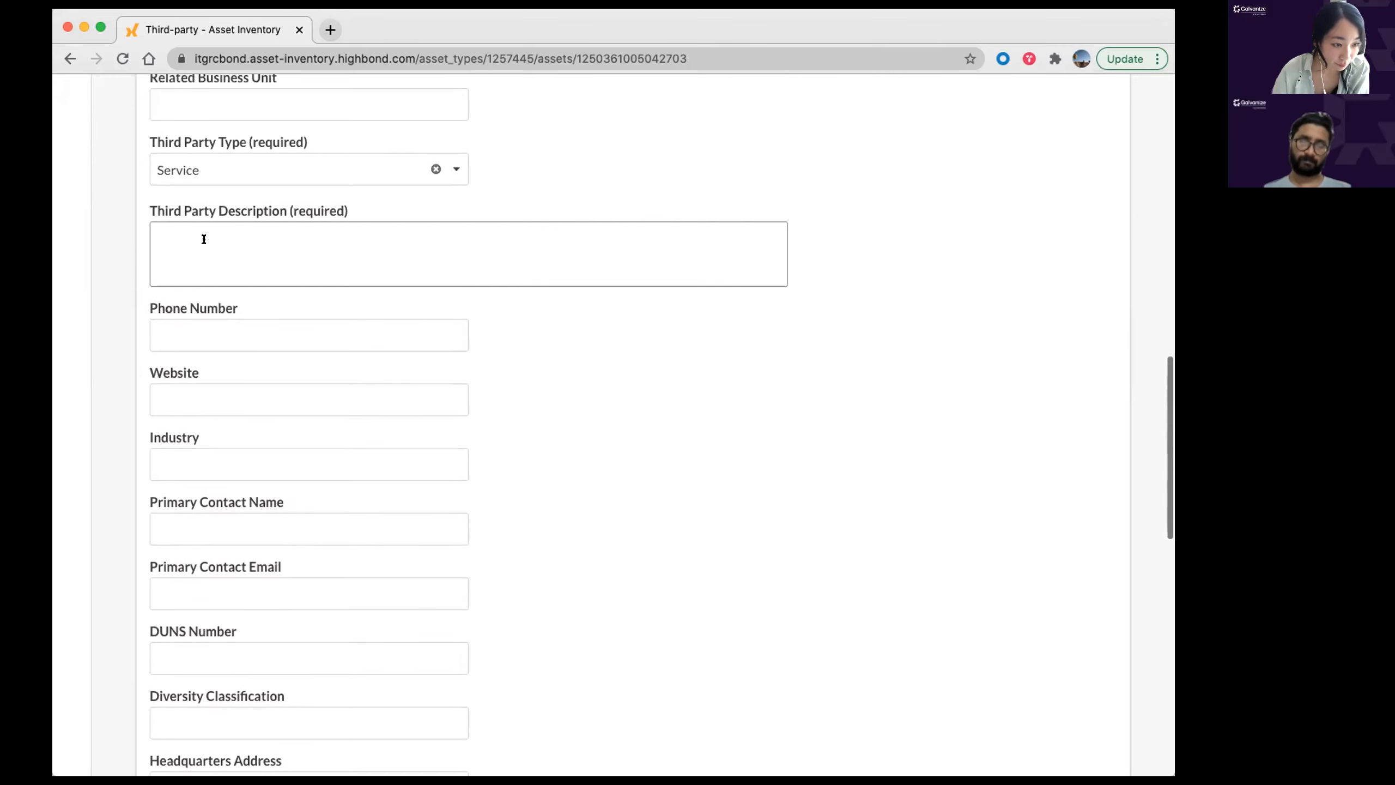
type("Consulting services")
left_click(789, 511)
scroll(402, 473, "down", 10)
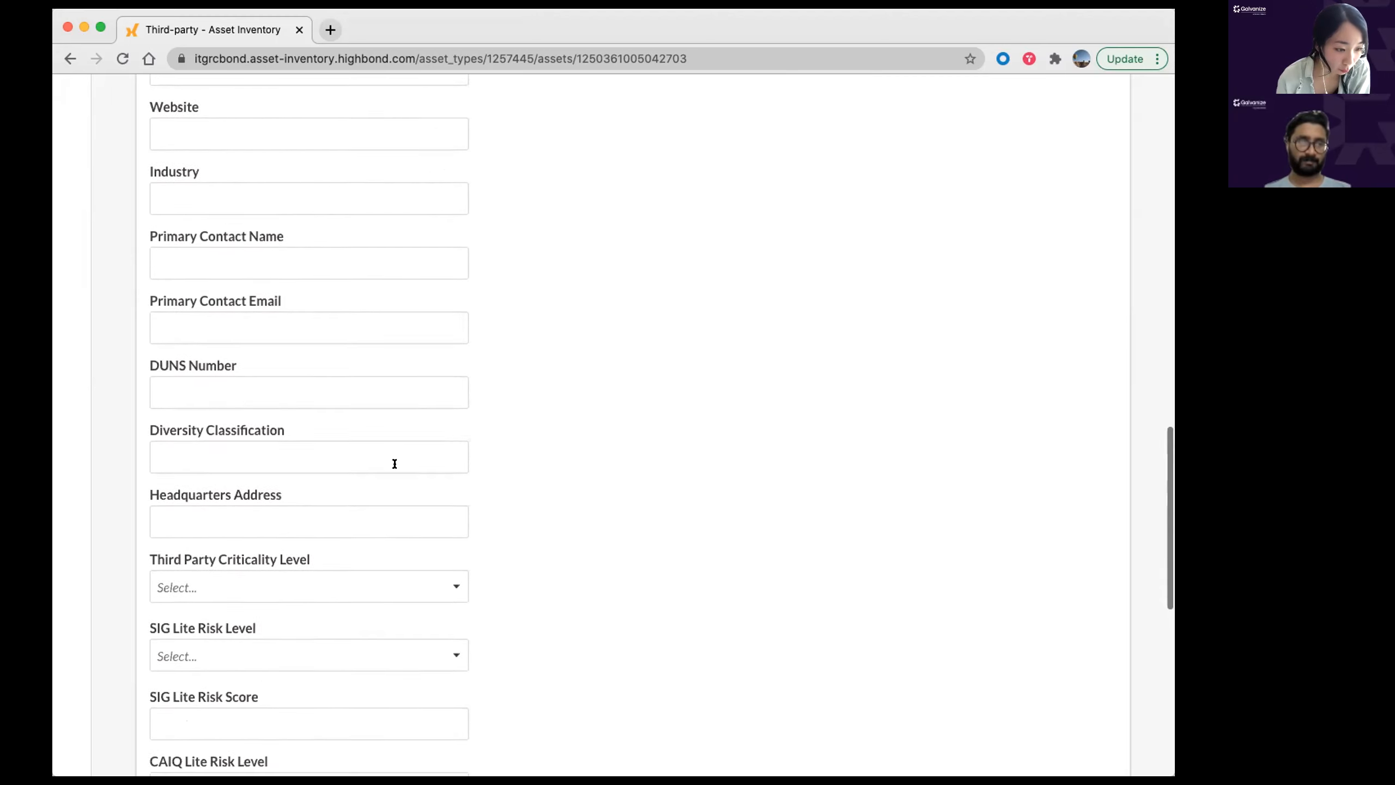
scroll(439, 429, "down", 8)
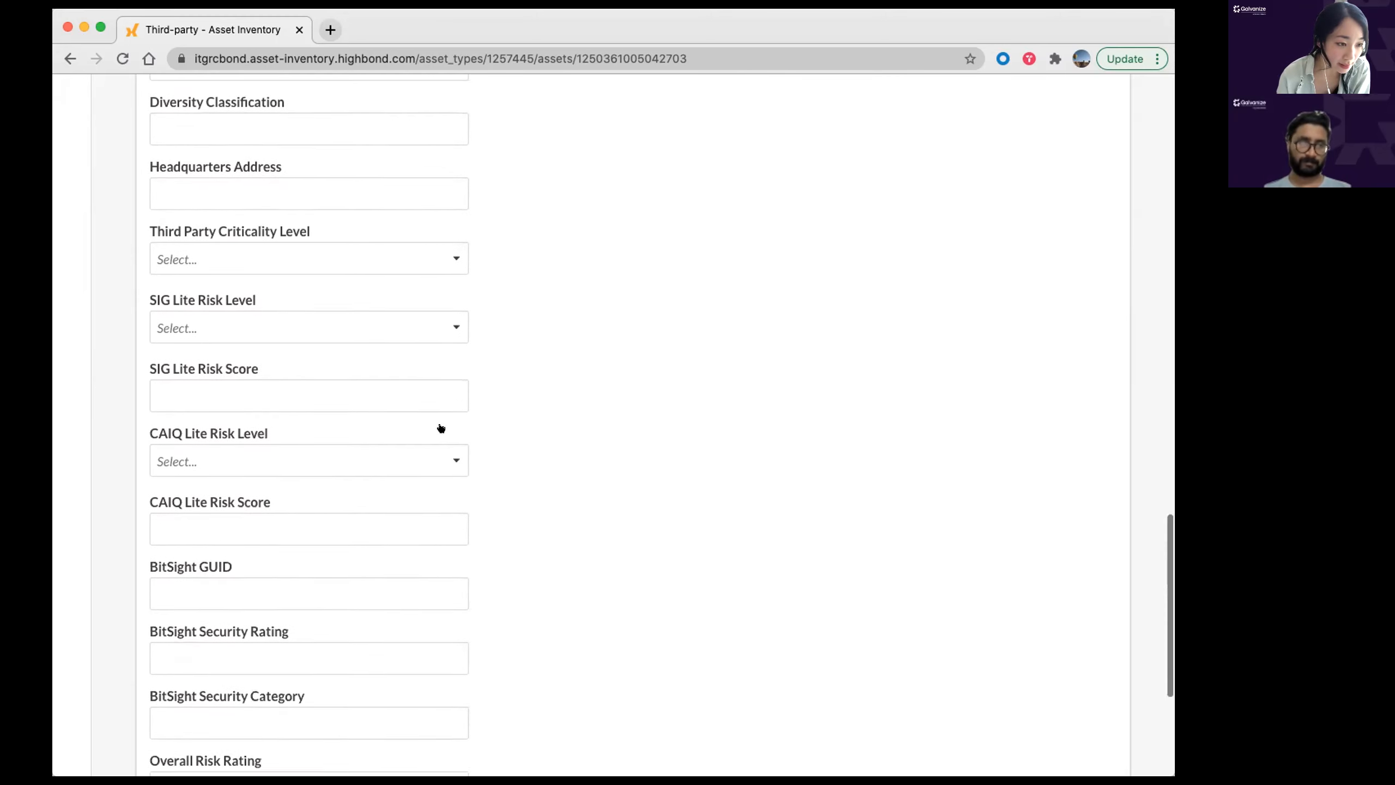
left_click(160, 739)
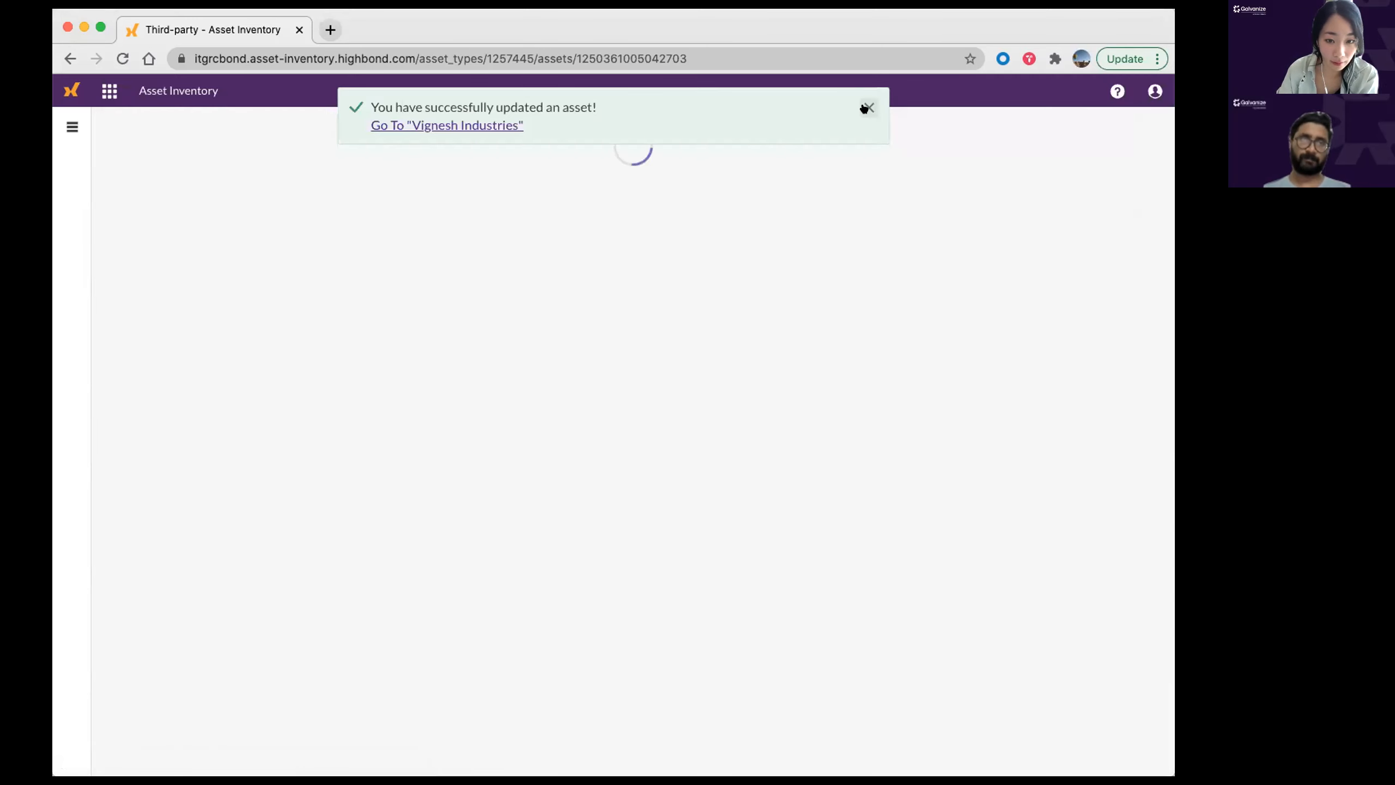
left_click(866, 108)
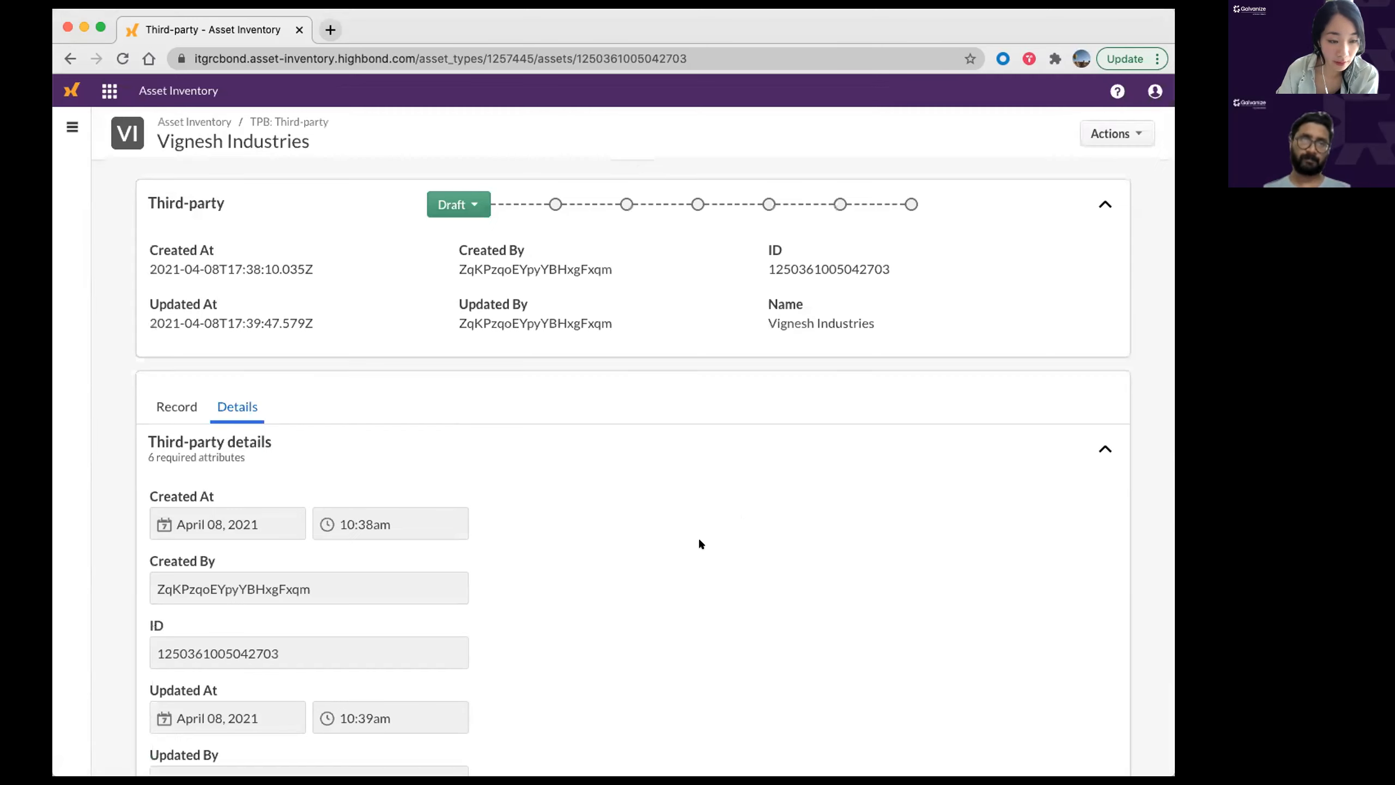
Step: Register the record, moving it from Draft to Registered, then send it to Categorize
left_click(454, 204)
left_click(446, 241)
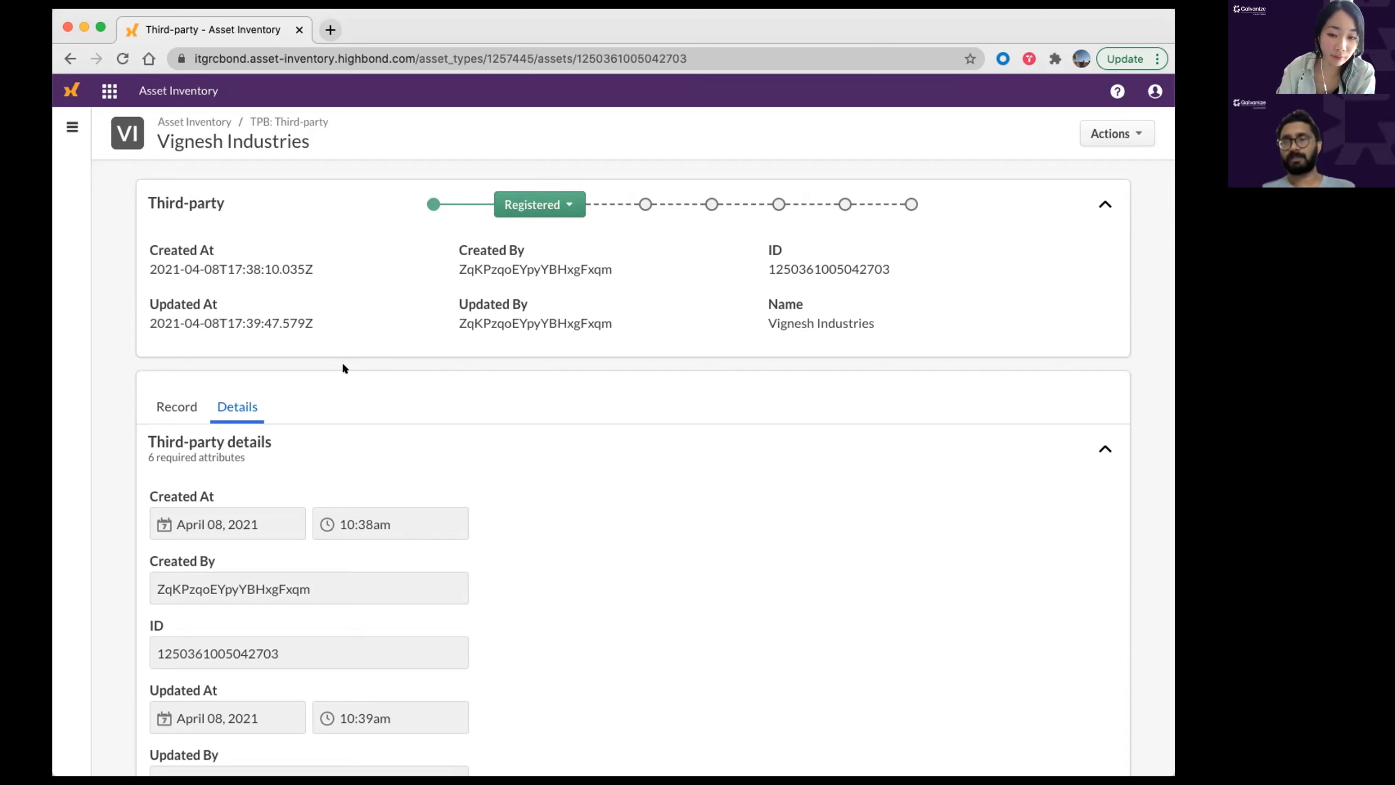
left_click(565, 193)
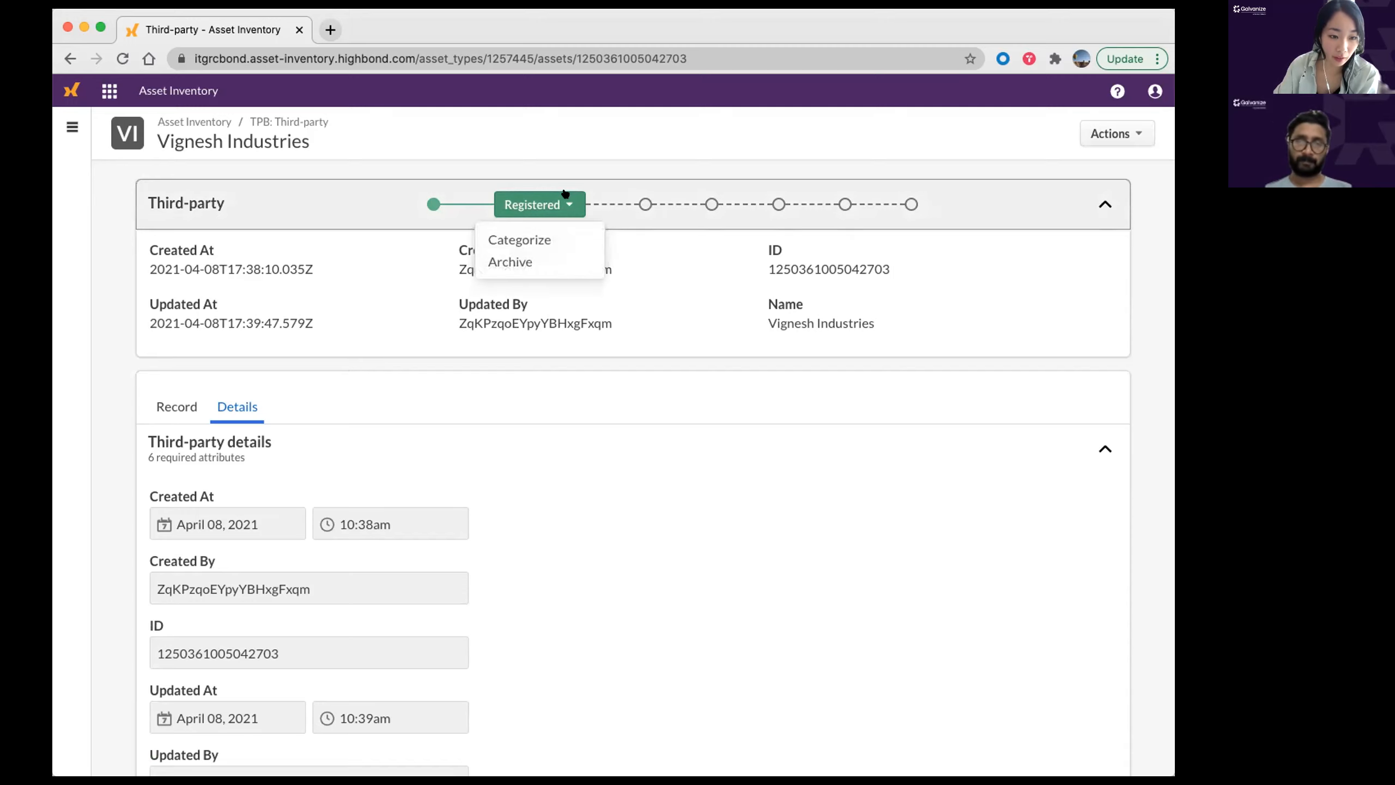
left_click(552, 236)
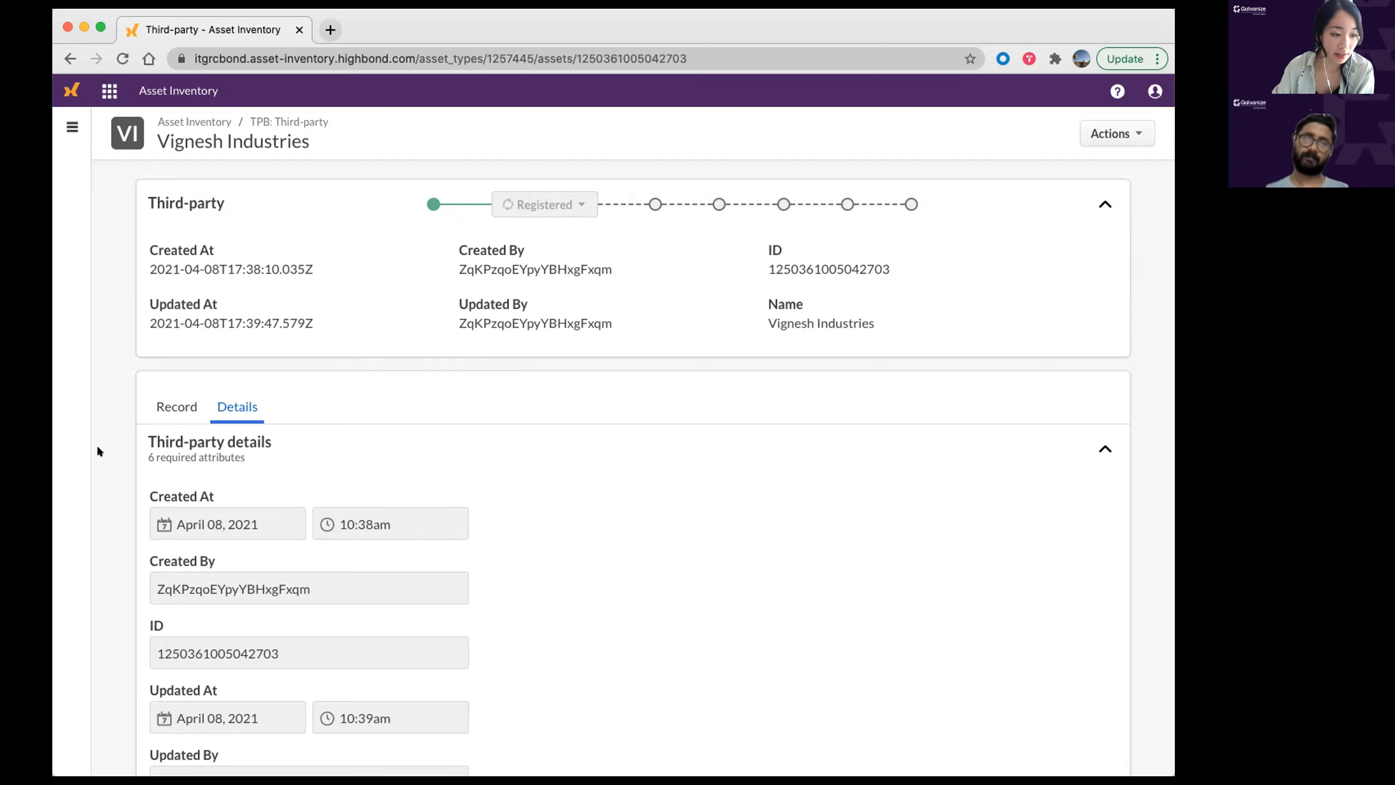
Step: Choose High for Third Party Criticality Level and save the Vignesh Industries record
scroll(113, 446, "down", 10)
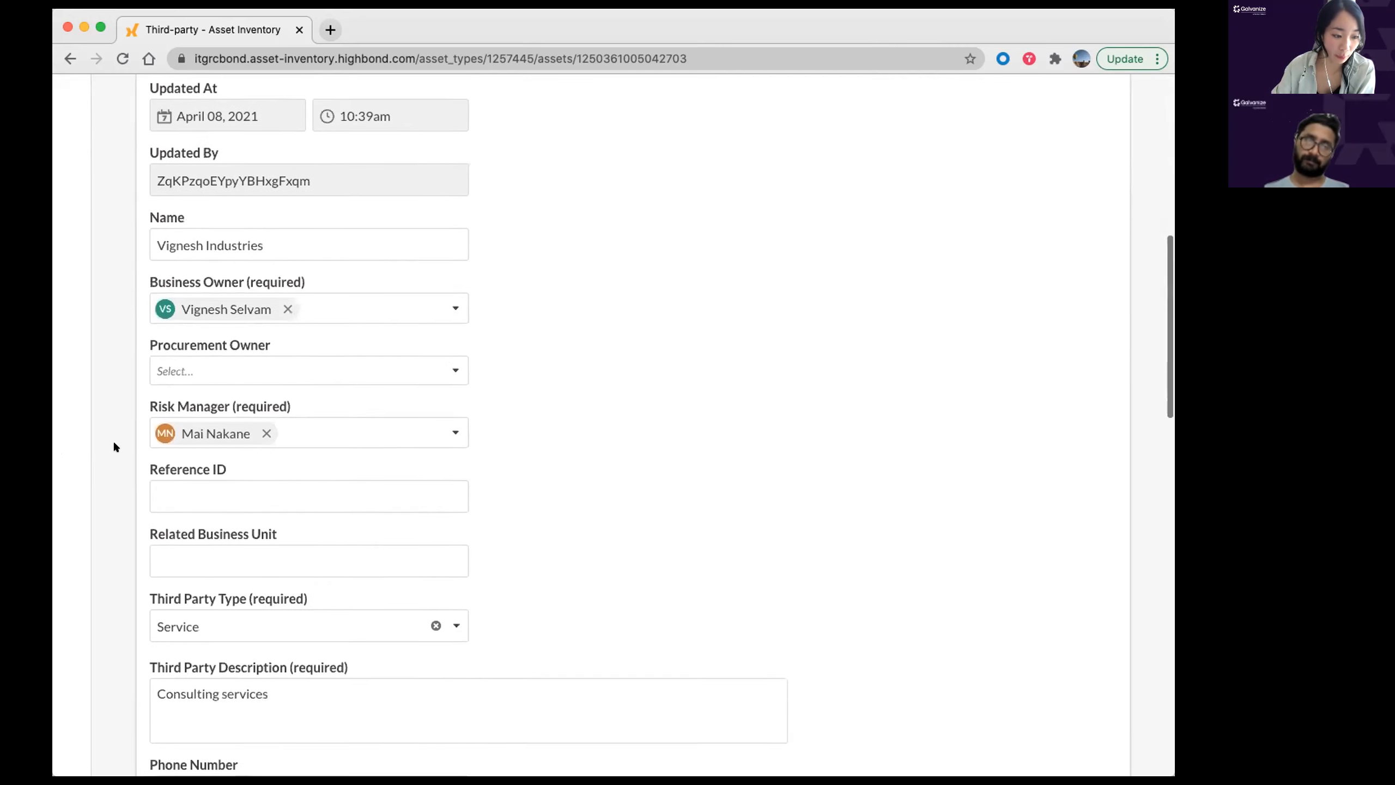
scroll(114, 446, "down", 13)
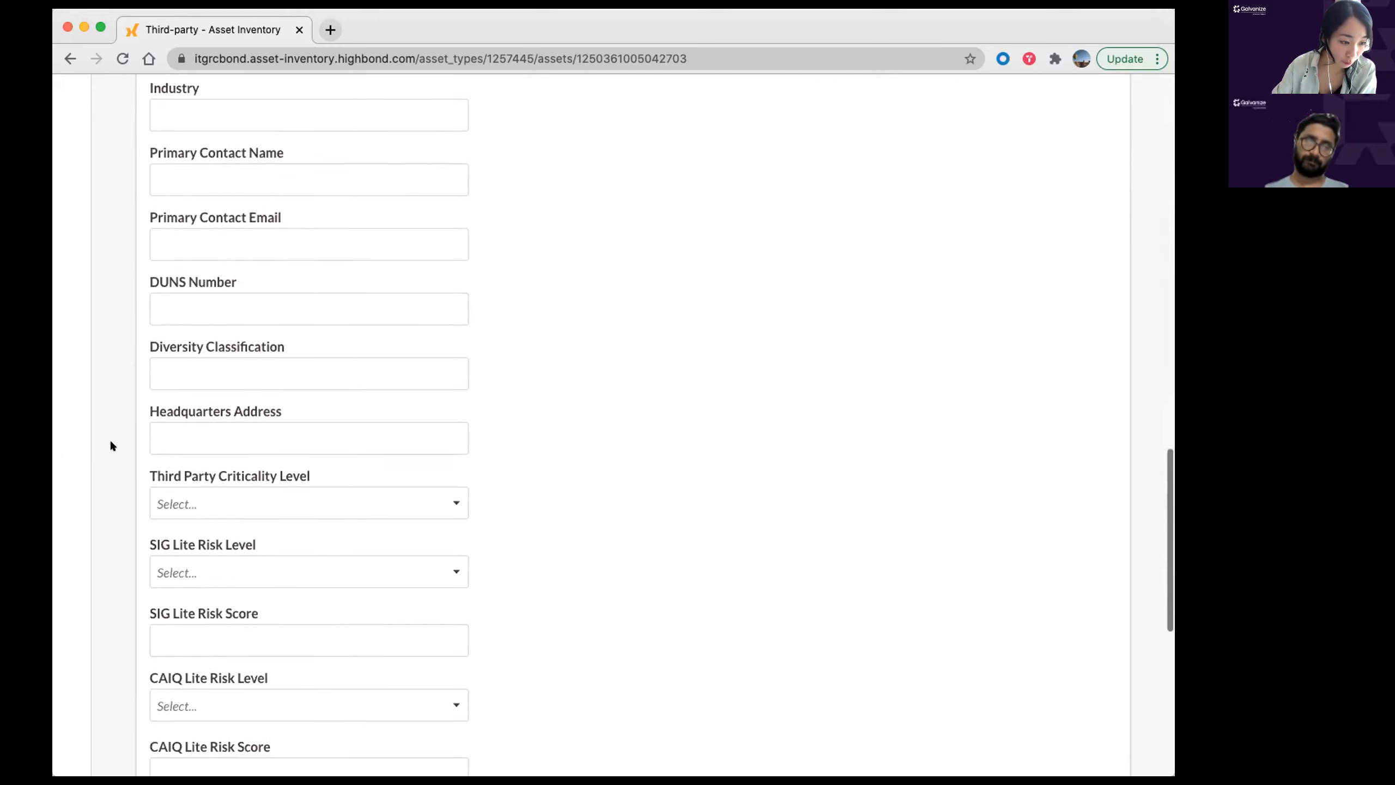
scroll(111, 445, "down", 5)
scroll(111, 434, "down", 2)
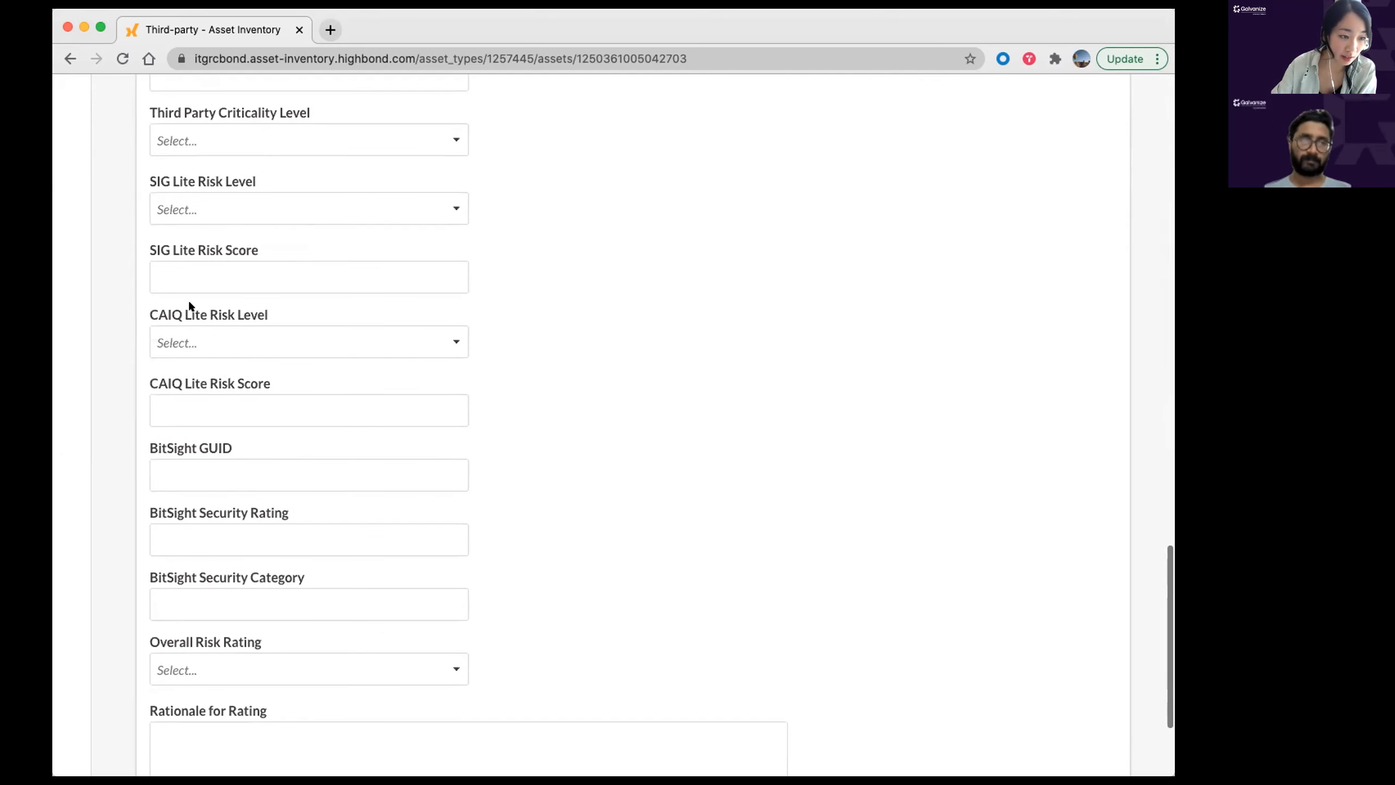
scroll(255, 242, "up", 1)
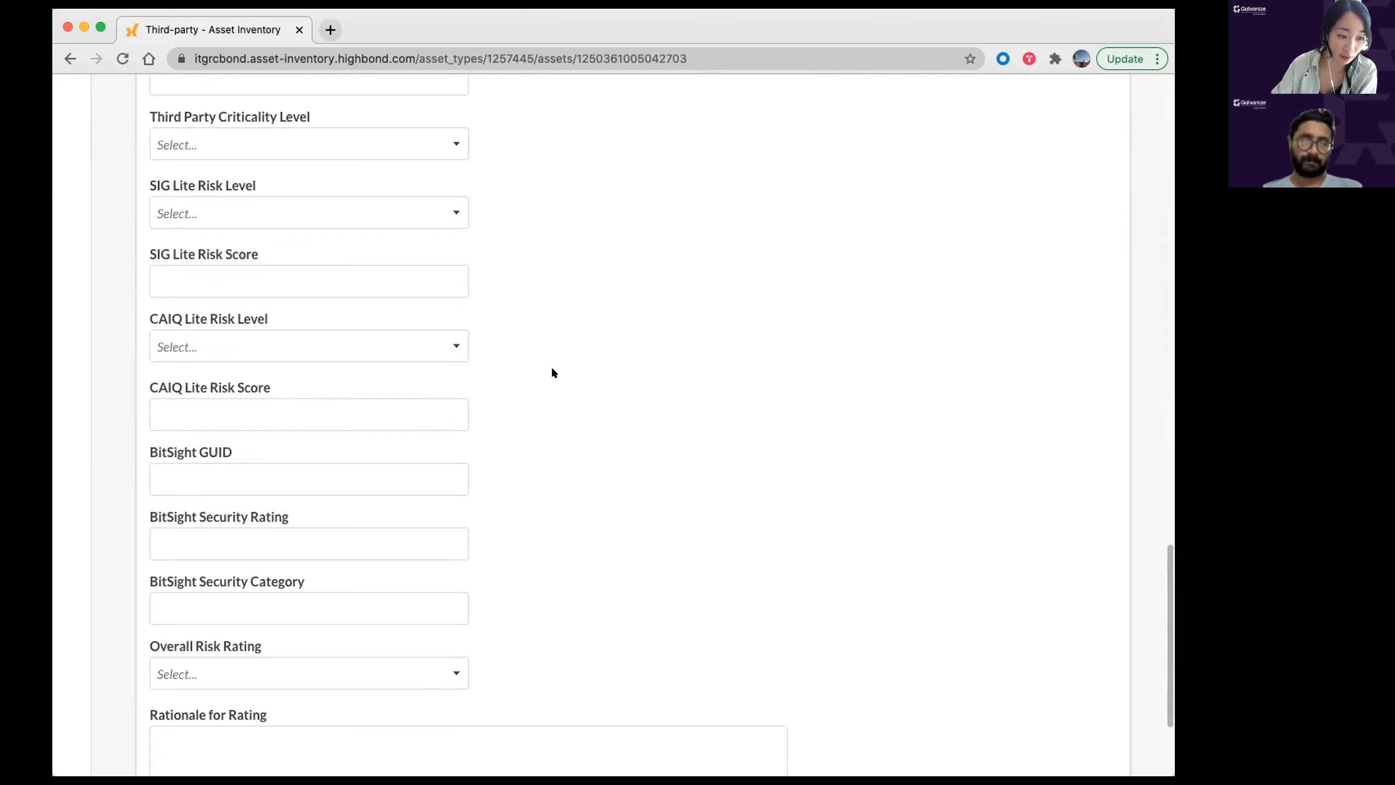
scroll(571, 367, "up", 1)
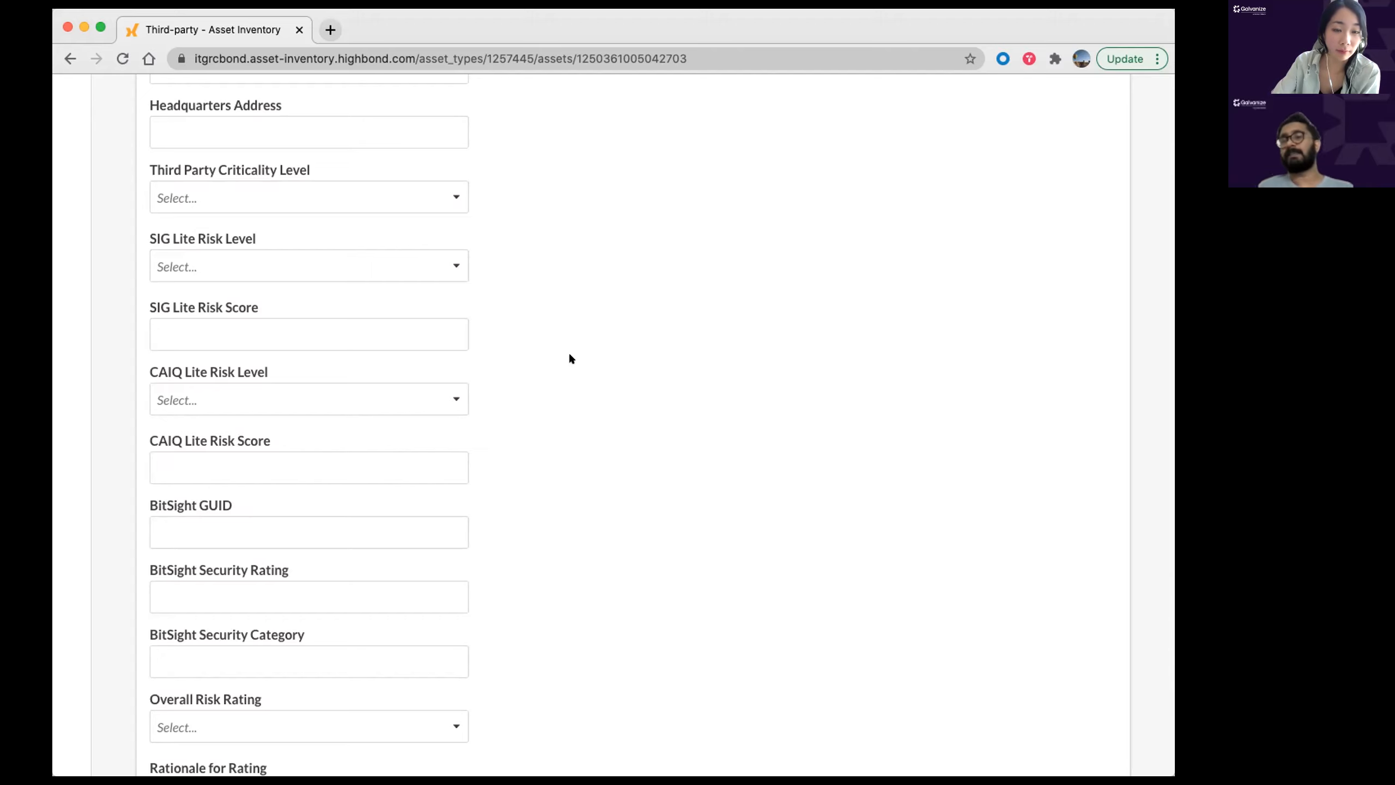
left_click(339, 197)
key("Escape")
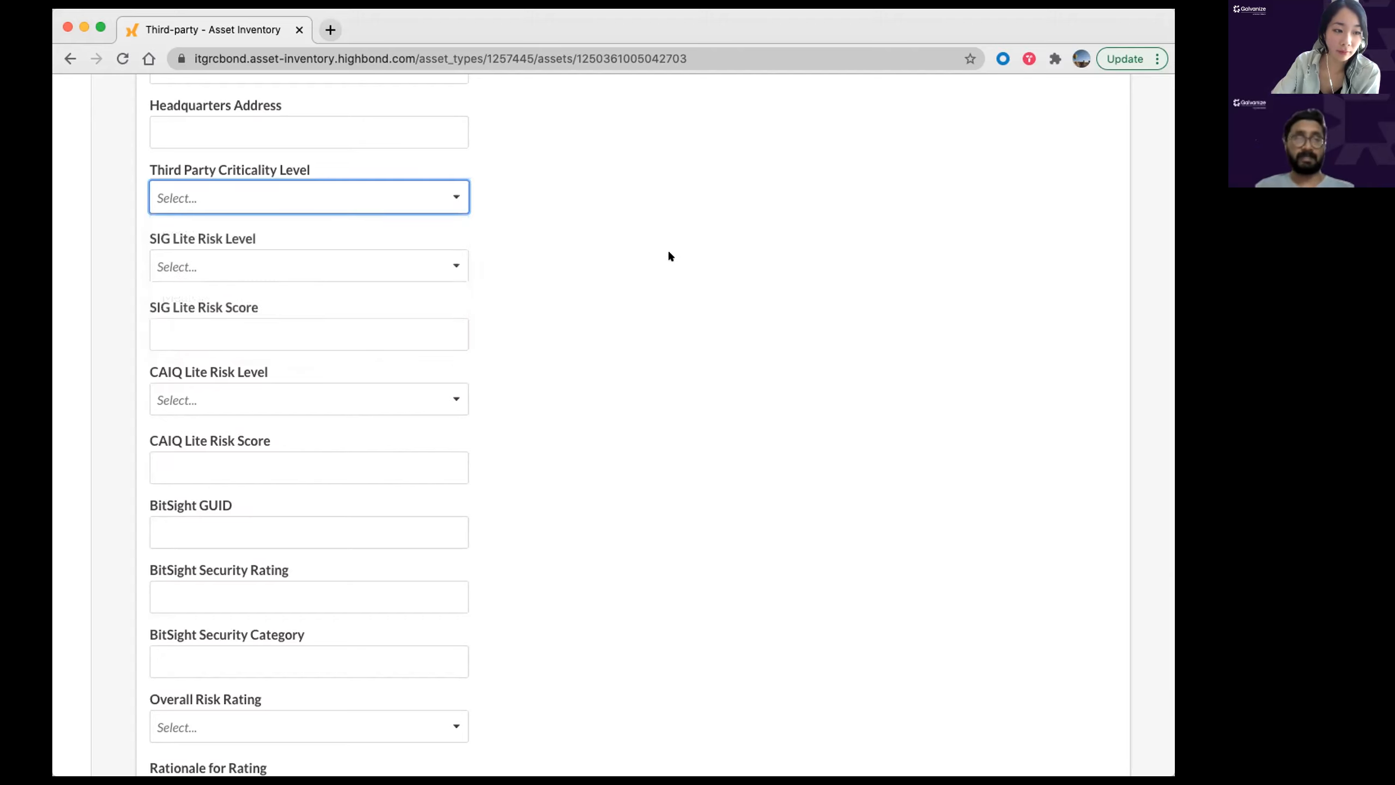
left_click(380, 199)
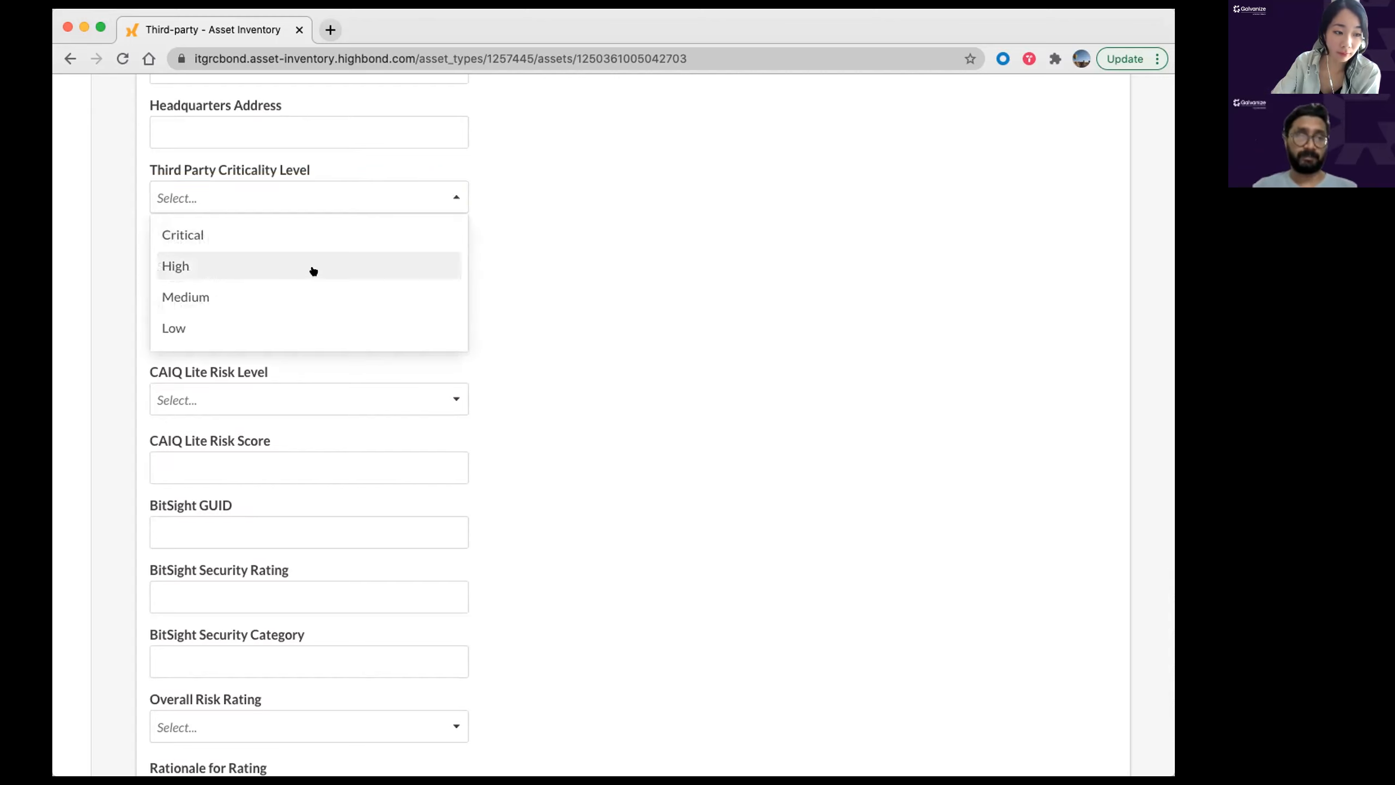
left_click(312, 269)
scroll(671, 357, "down", 5)
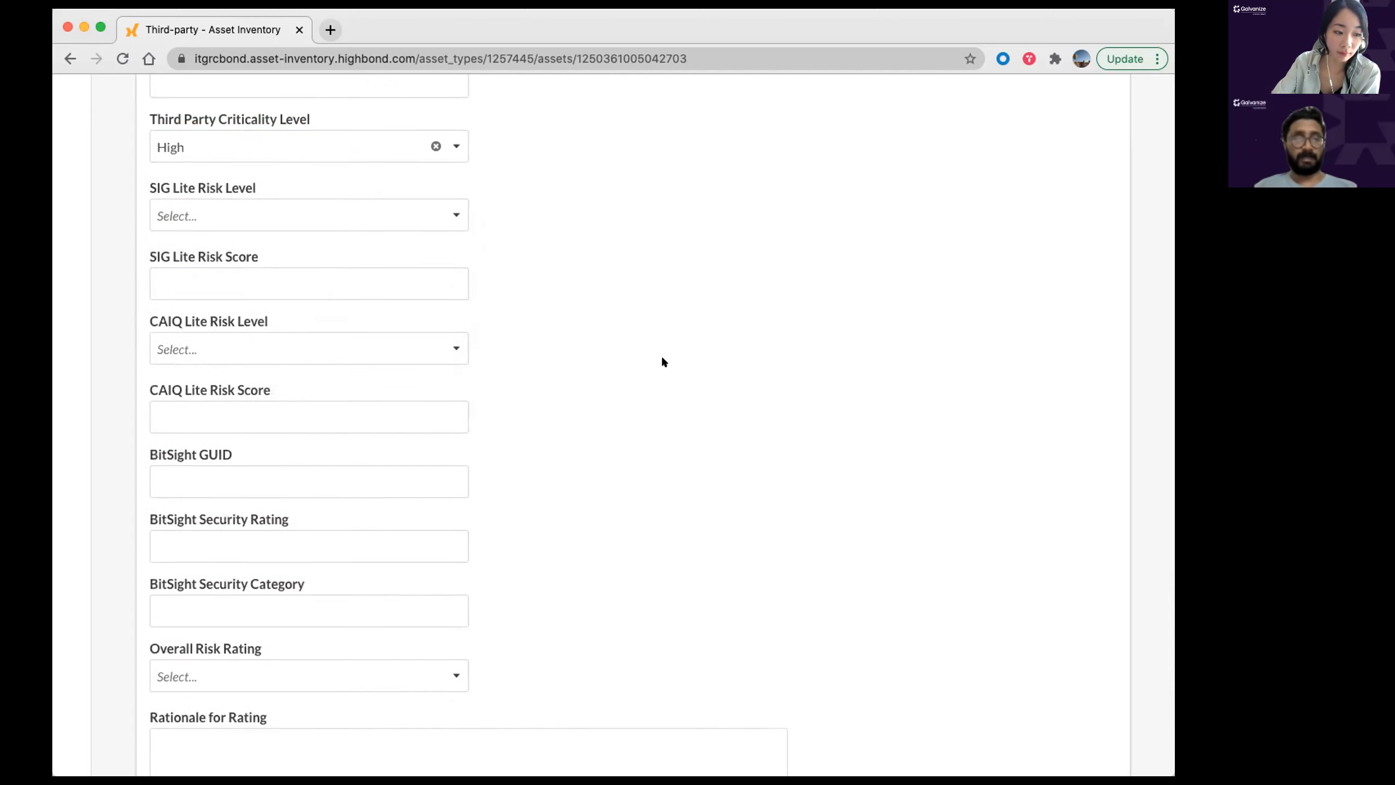
left_click(185, 739)
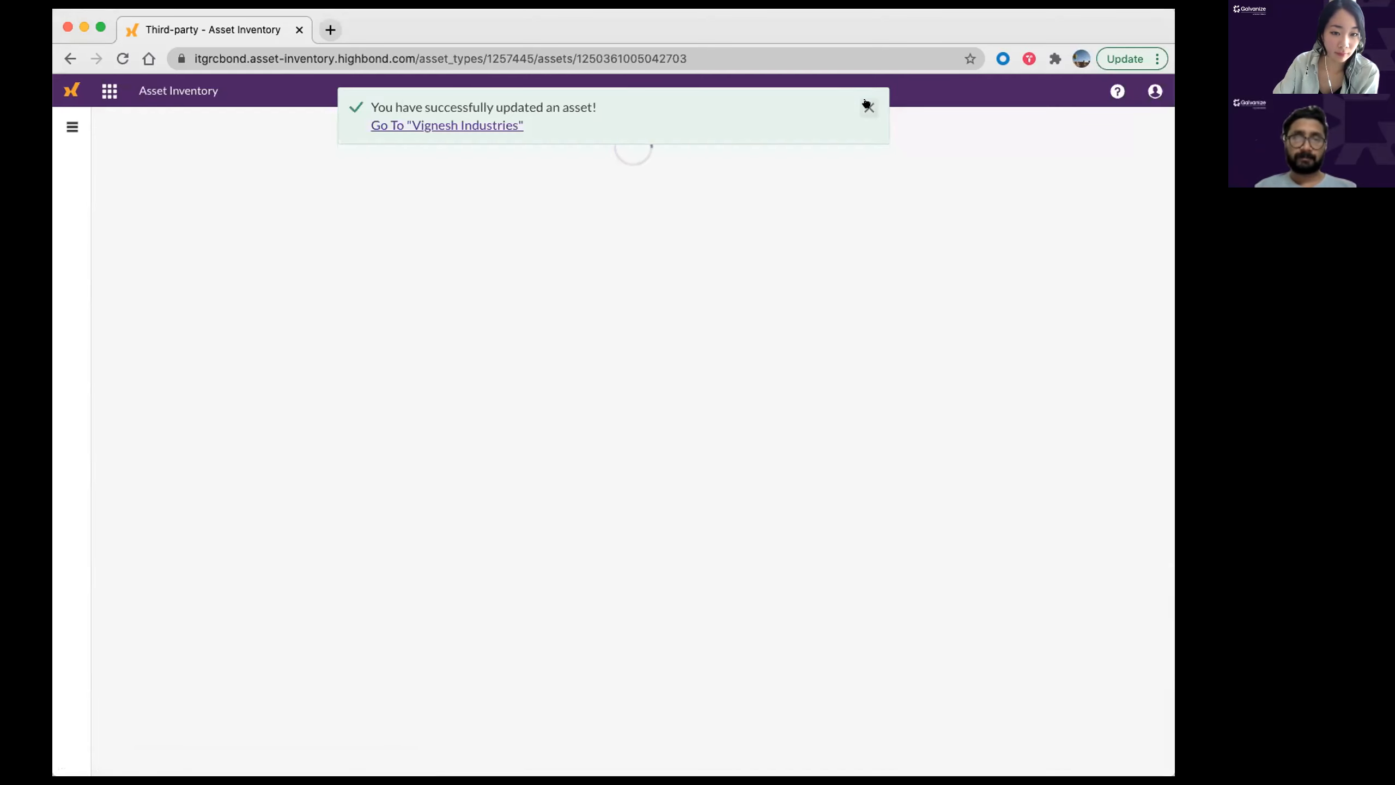
left_click(867, 105)
left_click(650, 203)
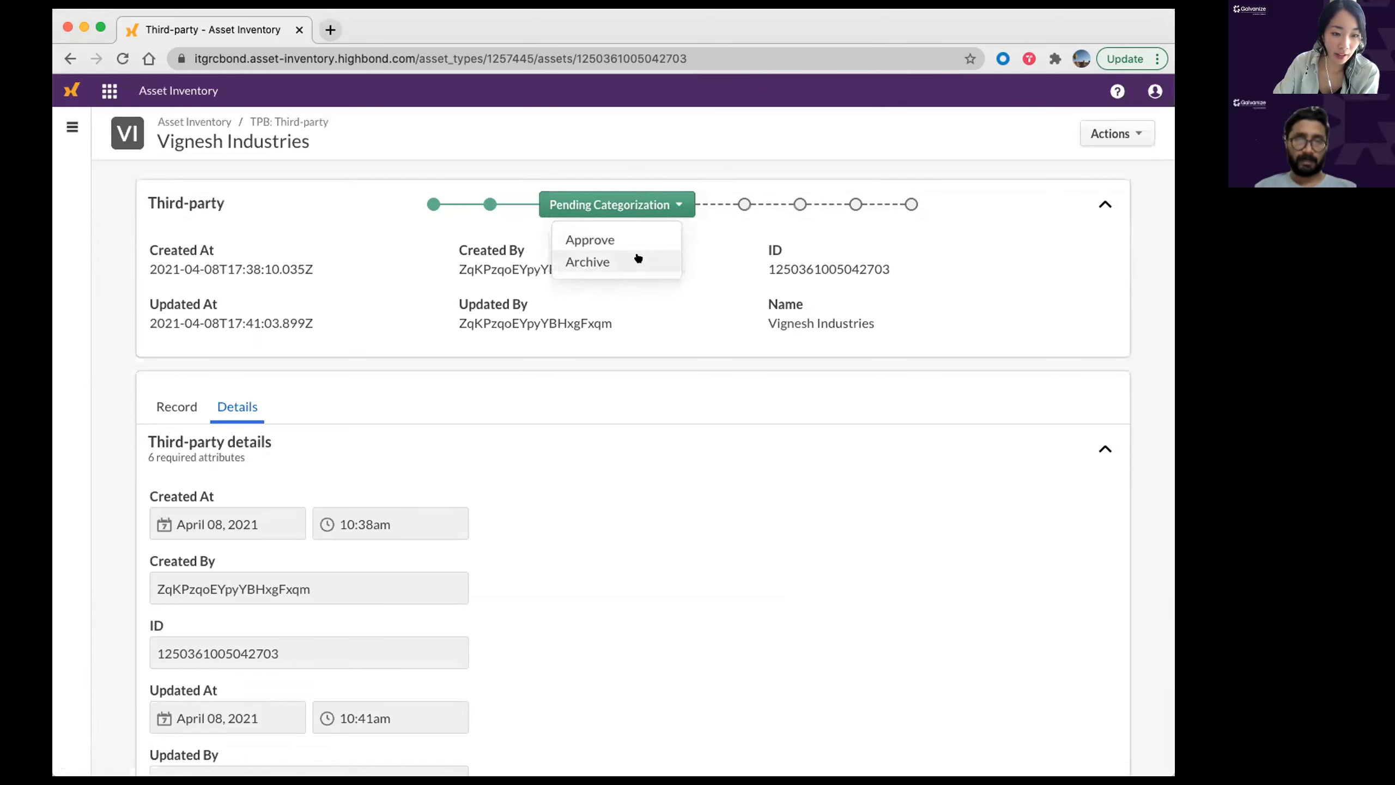
Step: Approve the categorization so Vignesh Industries moves from Pending Categorization to Categorized
left_click(611, 241)
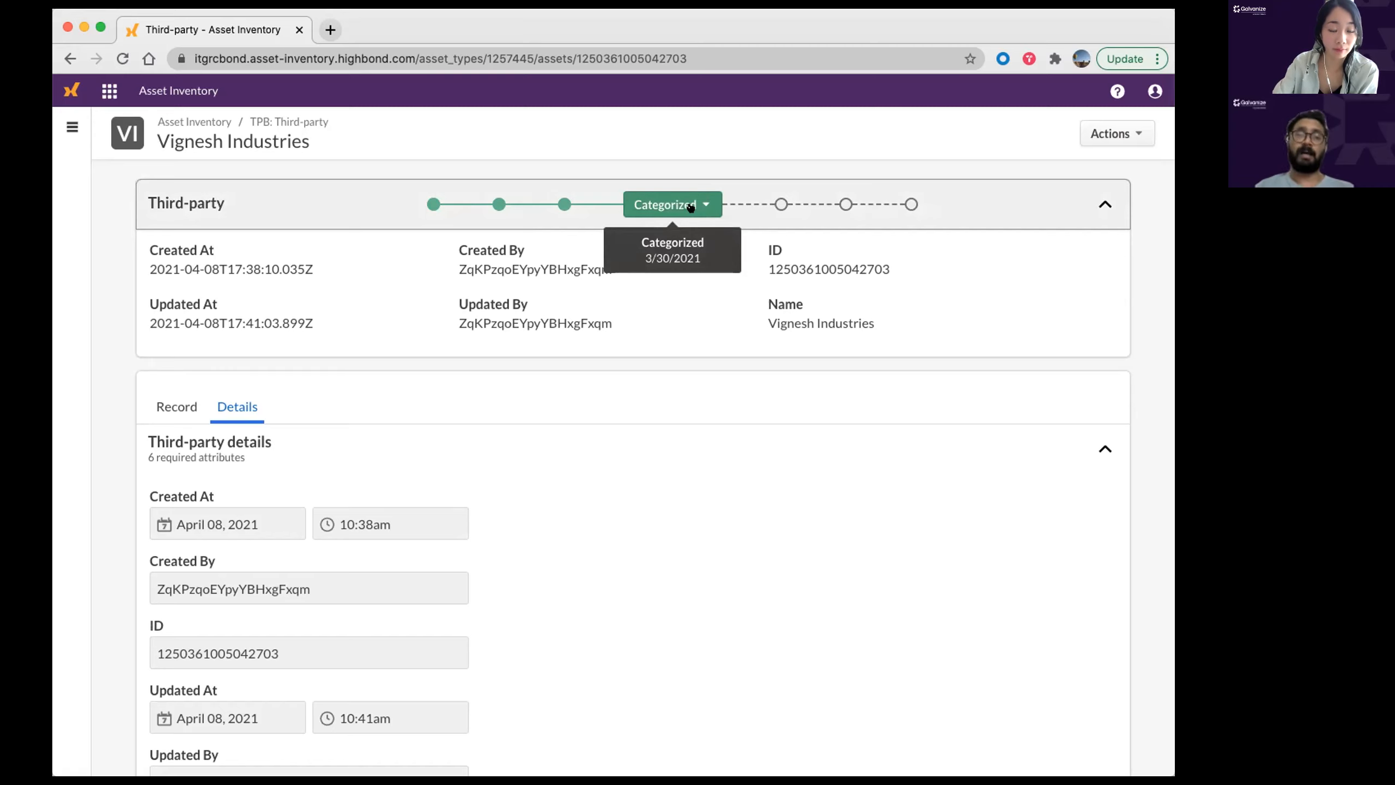
left_click(691, 207)
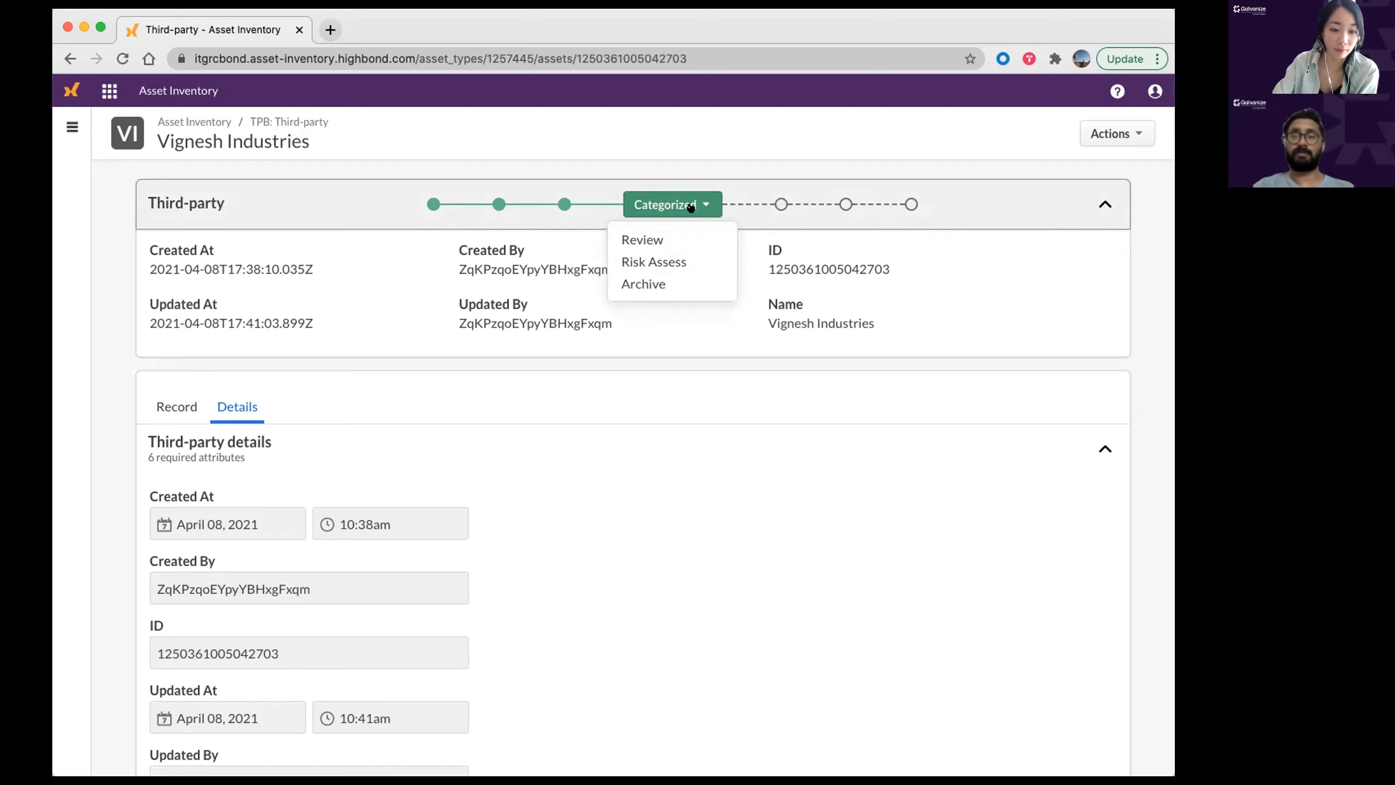
scroll(691, 207, "up", 1)
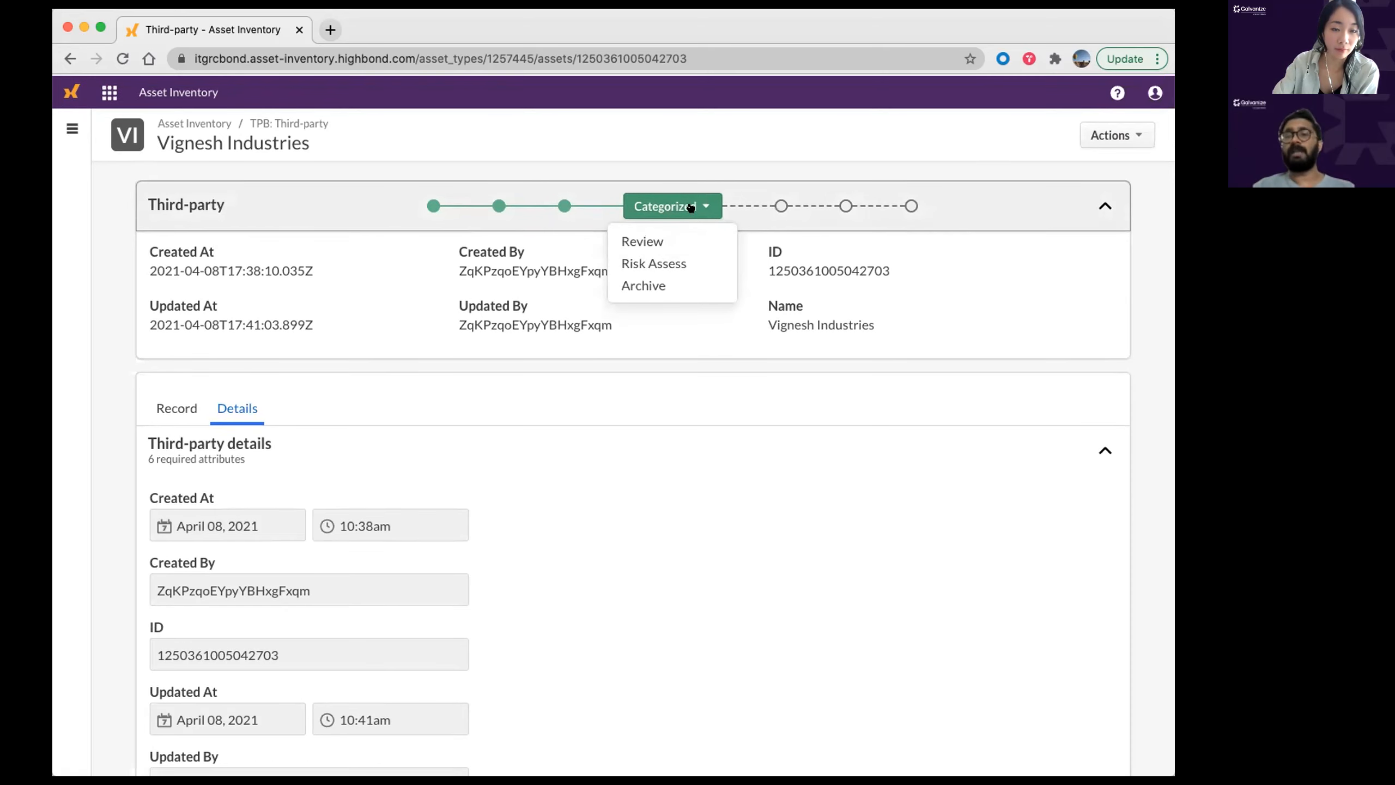
left_click(722, 144)
Step: Set SIG Lite Risk Level to High with a SIG Lite Risk Score of 90
scroll(193, 489, "down", 5)
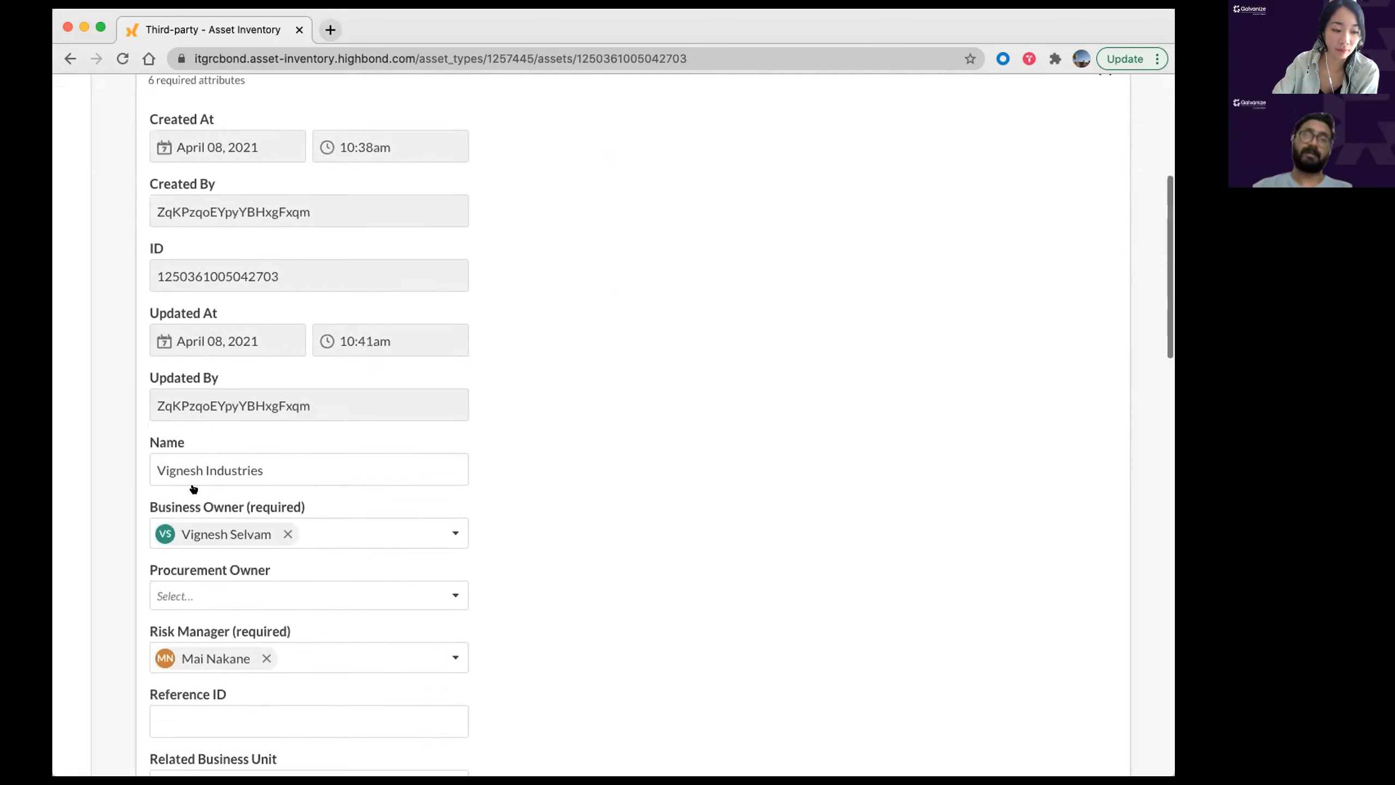
scroll(193, 489, "down", 12)
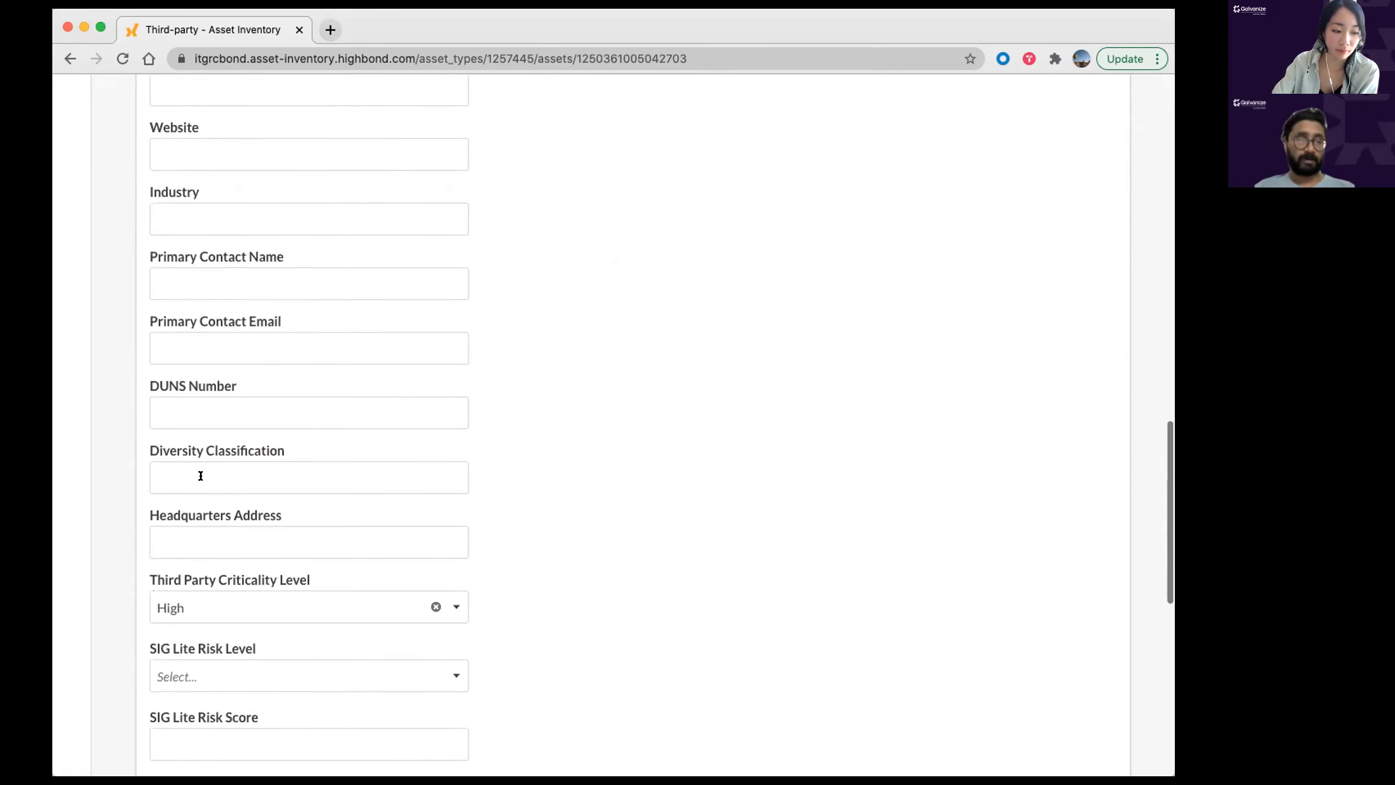
scroll(201, 475, "down", 6)
left_click(278, 258)
left_click(248, 328)
left_click(714, 390)
scroll(605, 487, "up", 2)
left_click(384, 379)
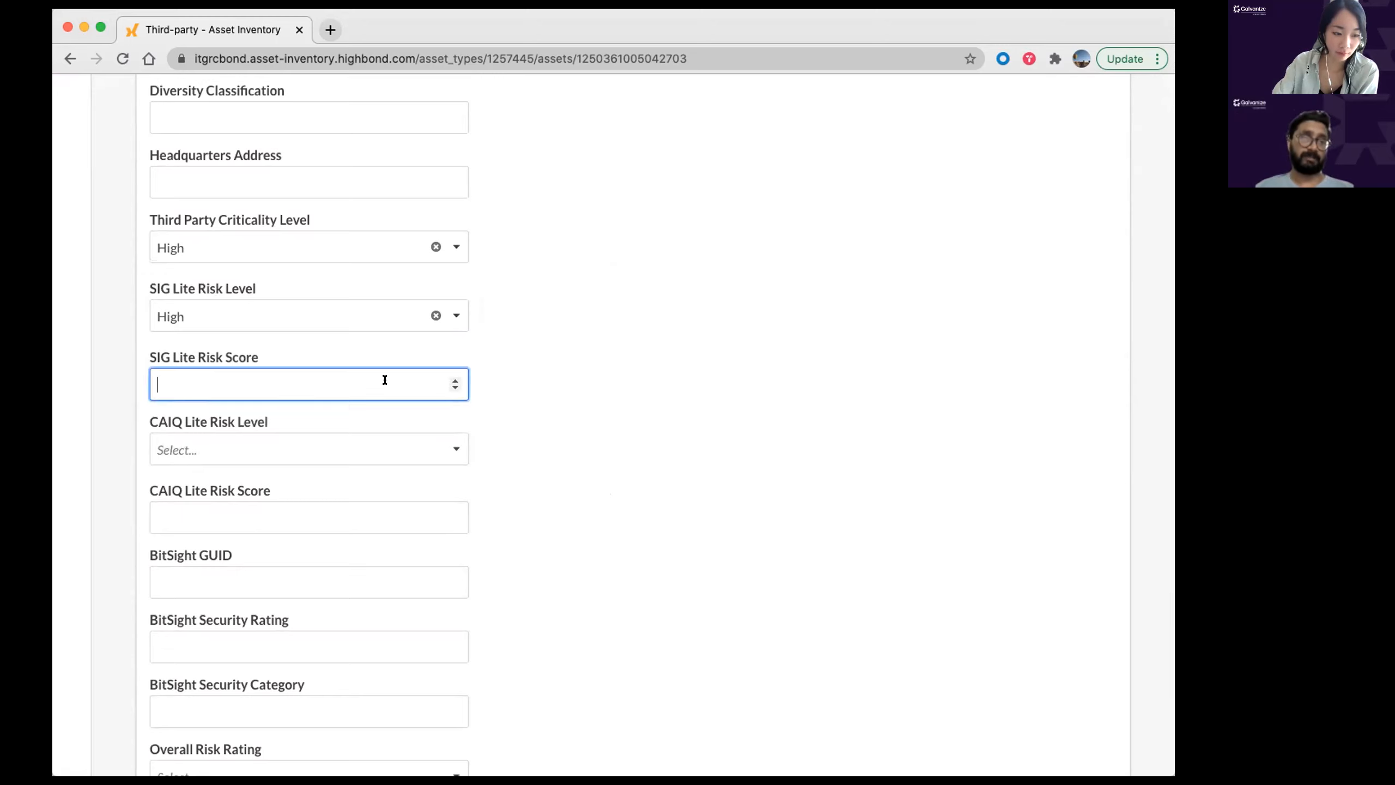
type("90")
left_click(571, 351)
Step: Set CAIQ Lite Risk Level to High with a score of 80, then save
scroll(521, 395, "up", 1)
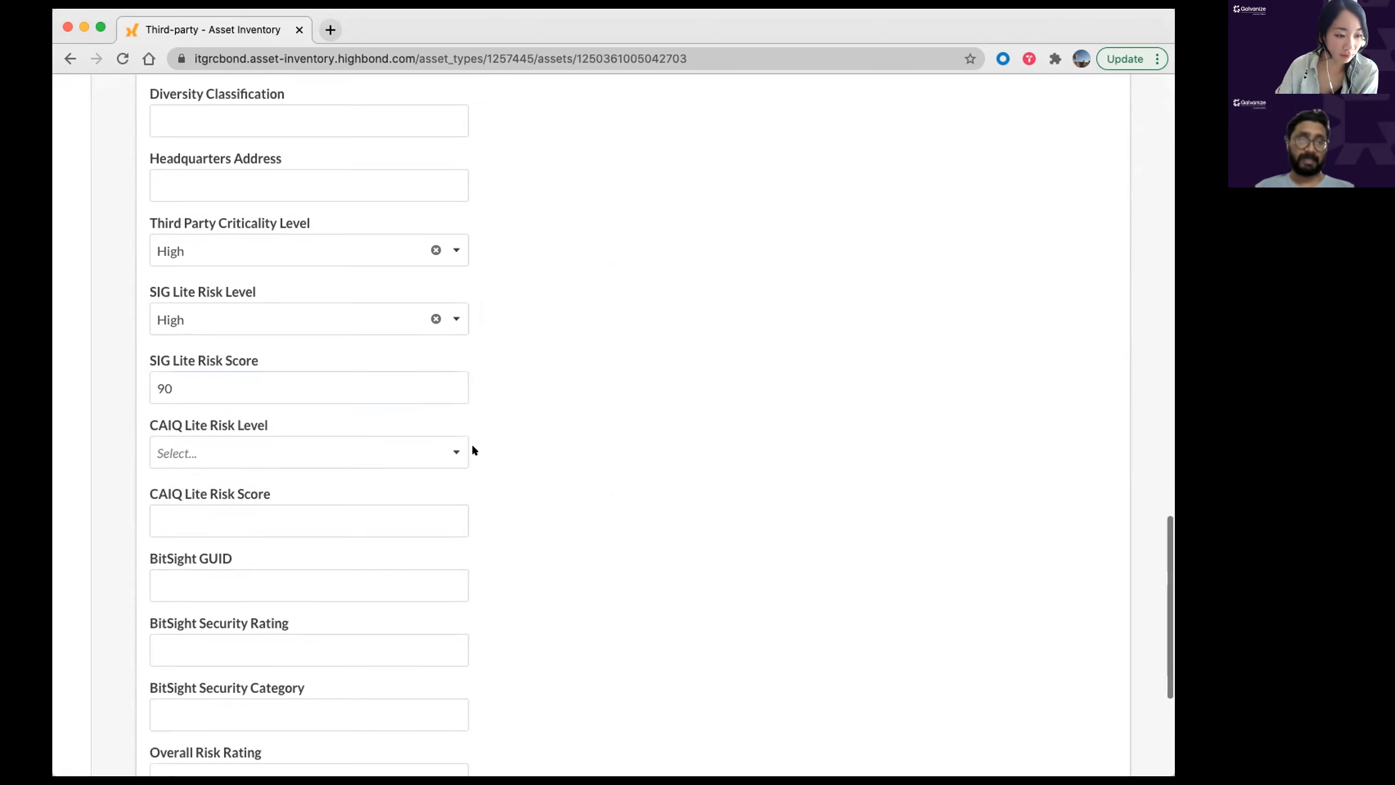
left_click(261, 447)
left_click(228, 522)
left_click(202, 516)
type("80")
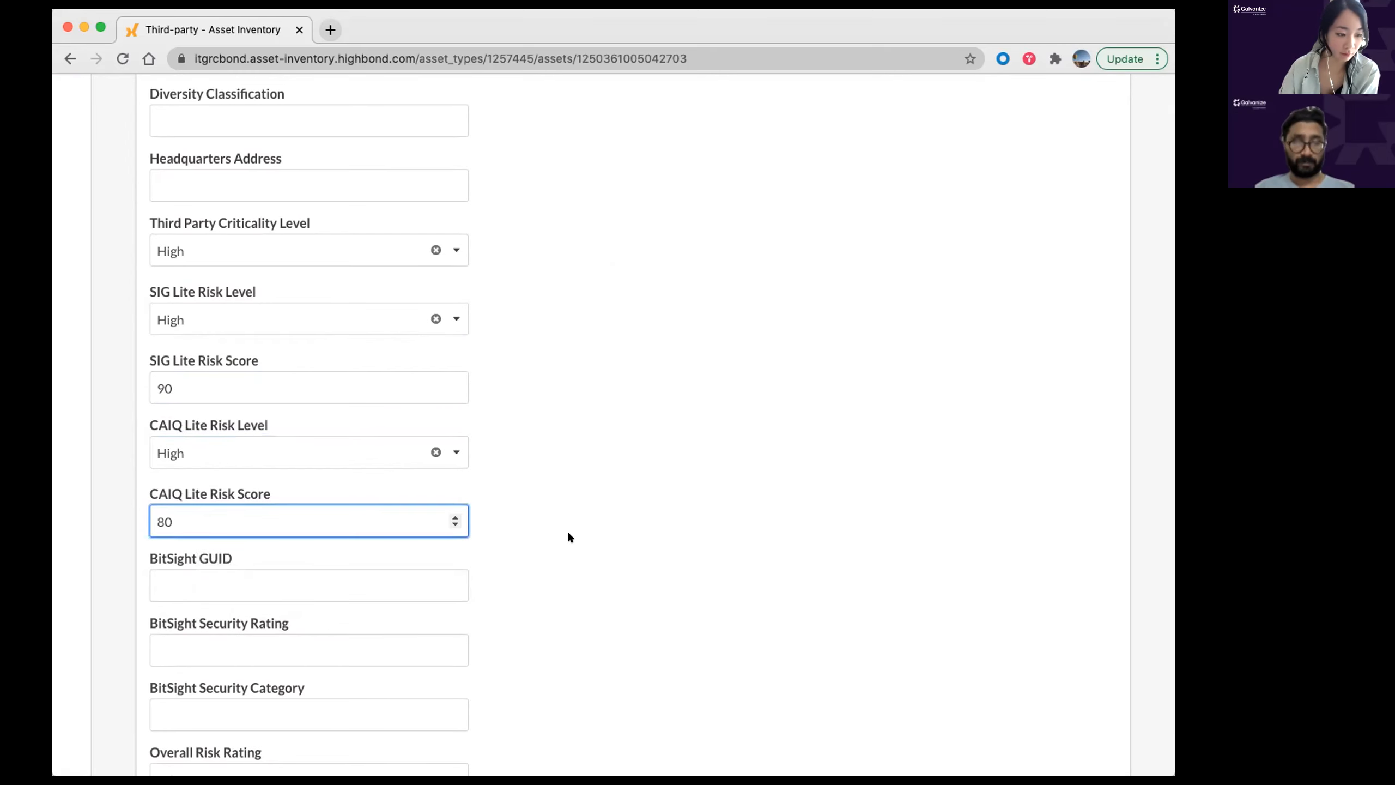
scroll(541, 535, "down", 3)
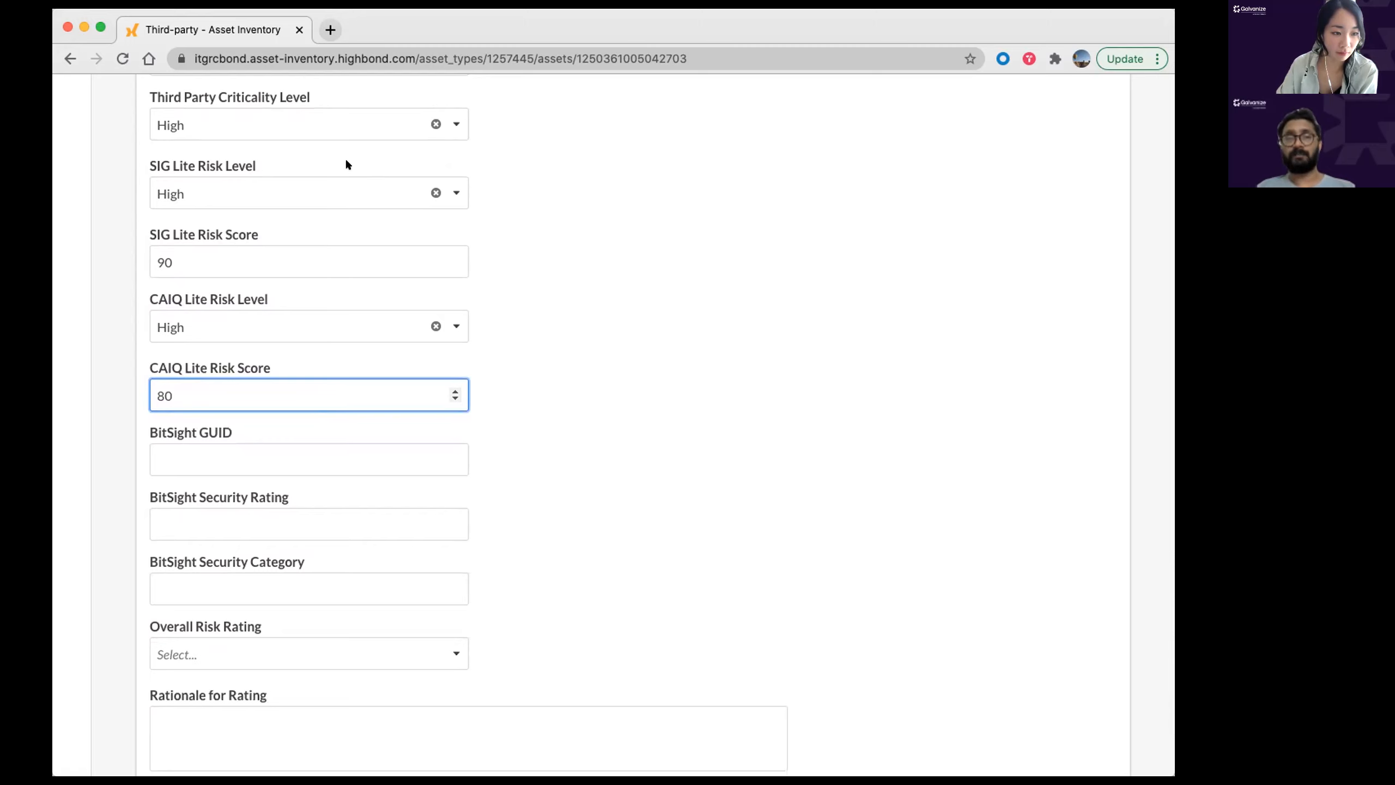
left_click(766, 340)
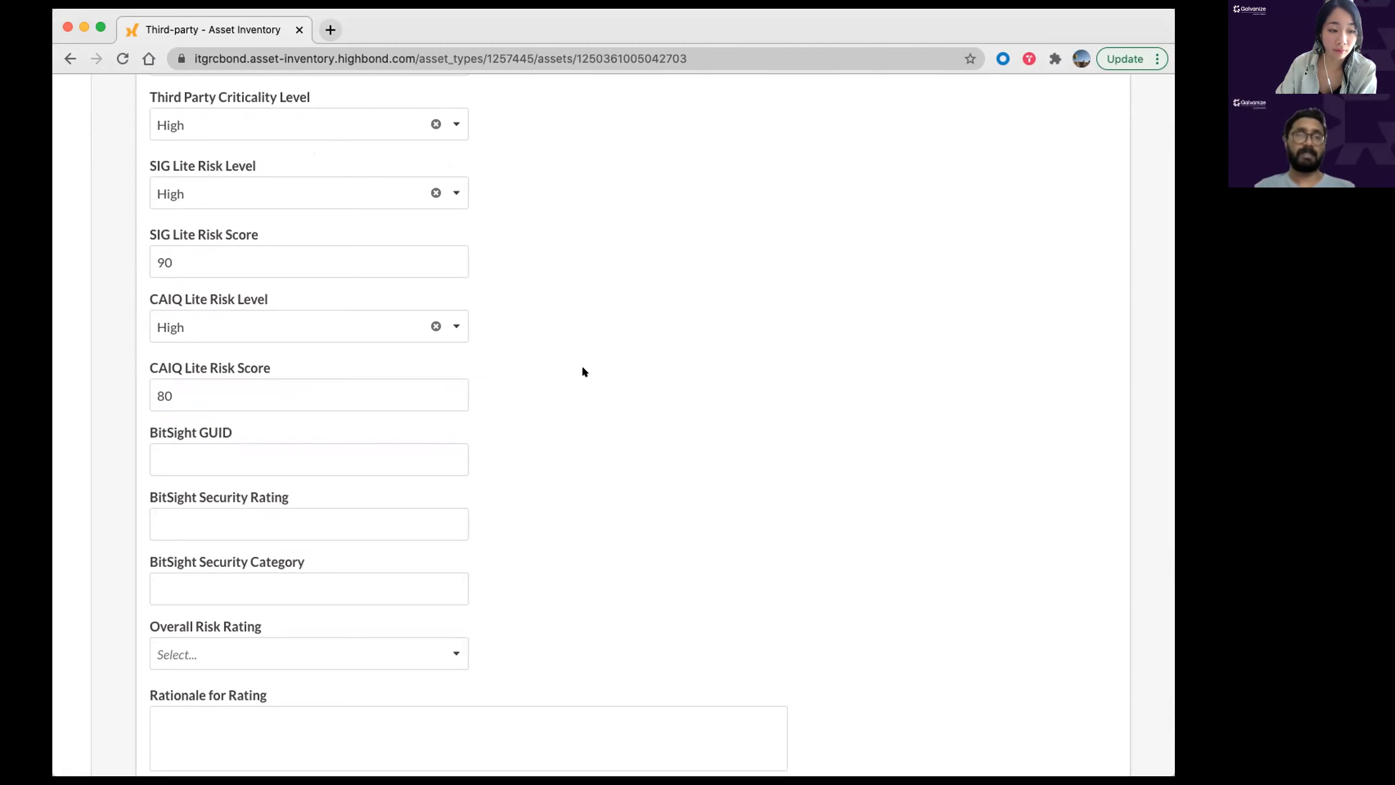
scroll(315, 547, "down", 3)
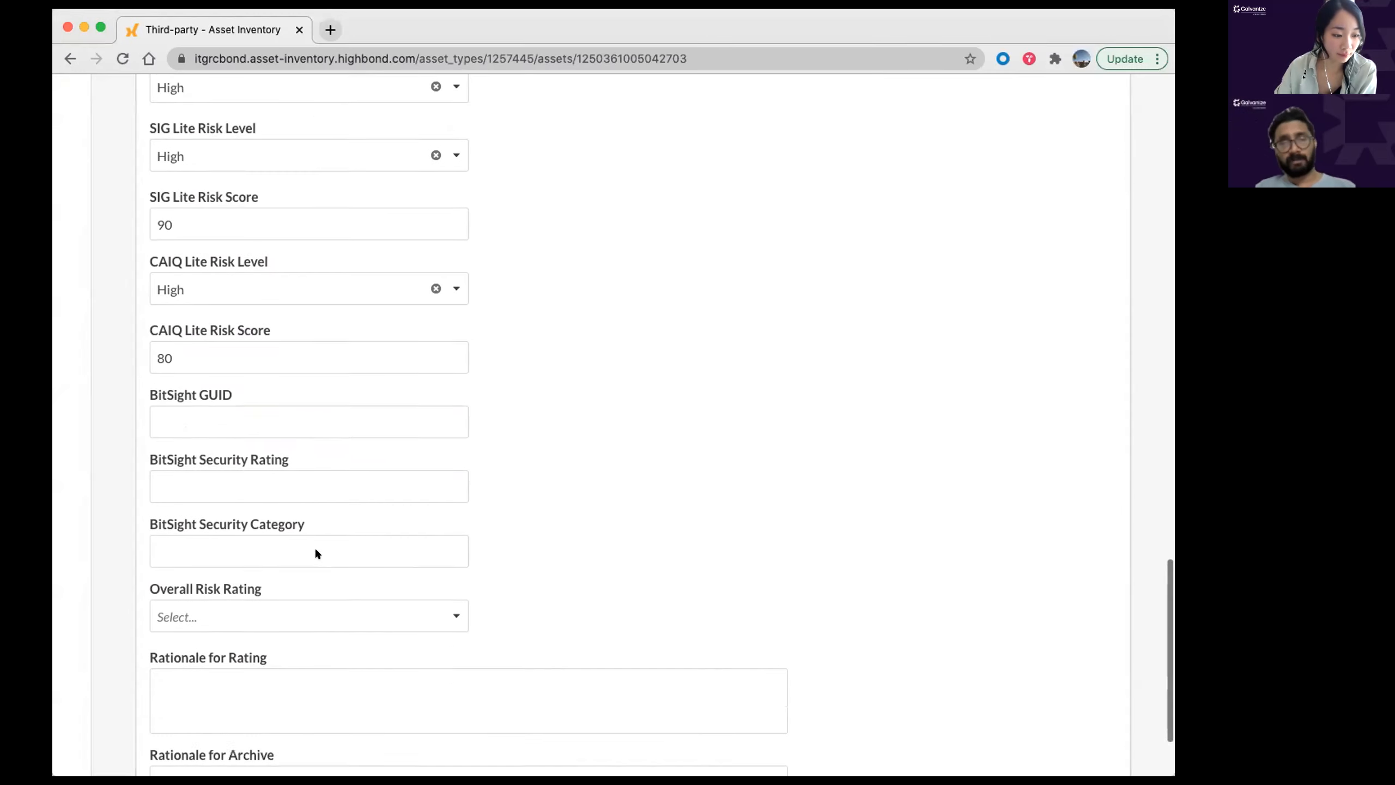
left_click(167, 734)
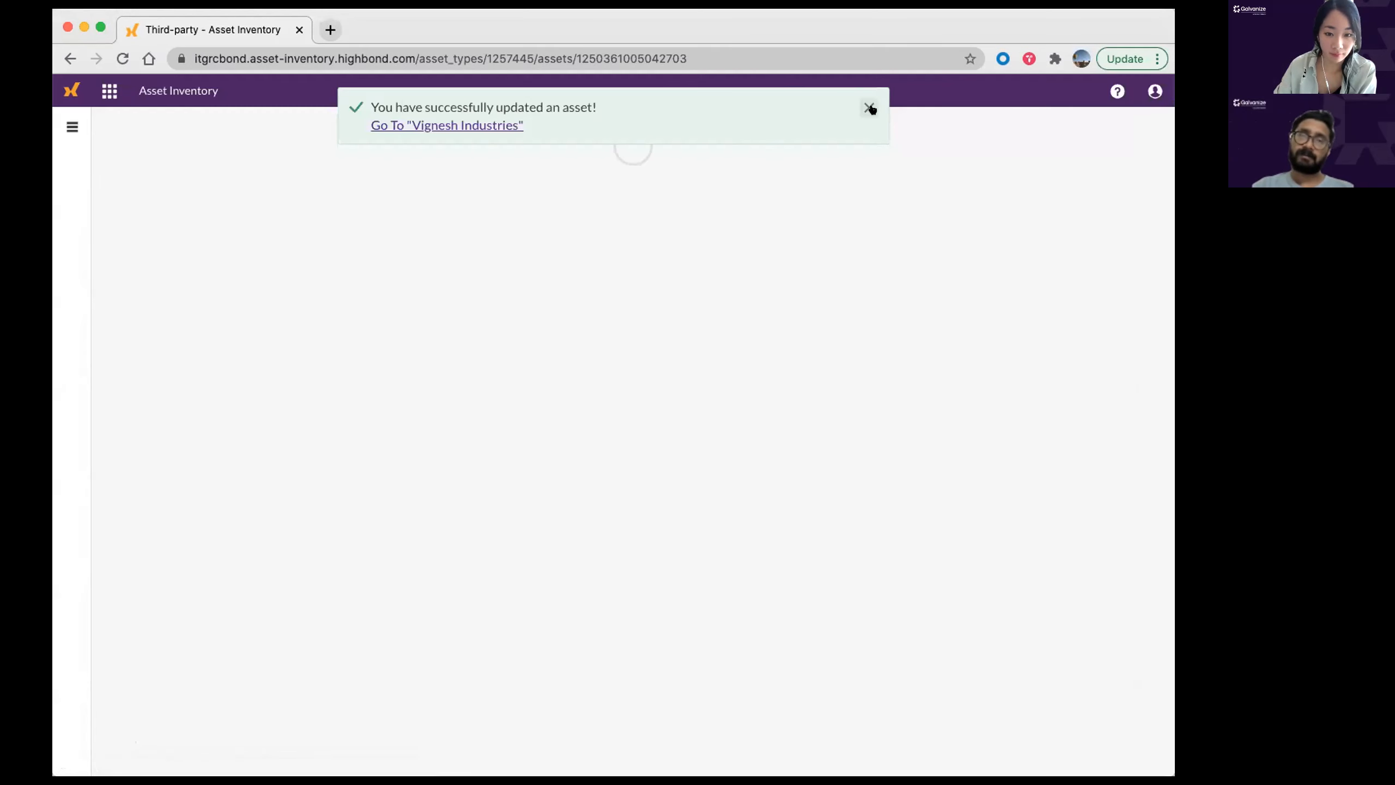
Step: Send the record on to Pending Review and dismiss the update confirmation
left_click(676, 204)
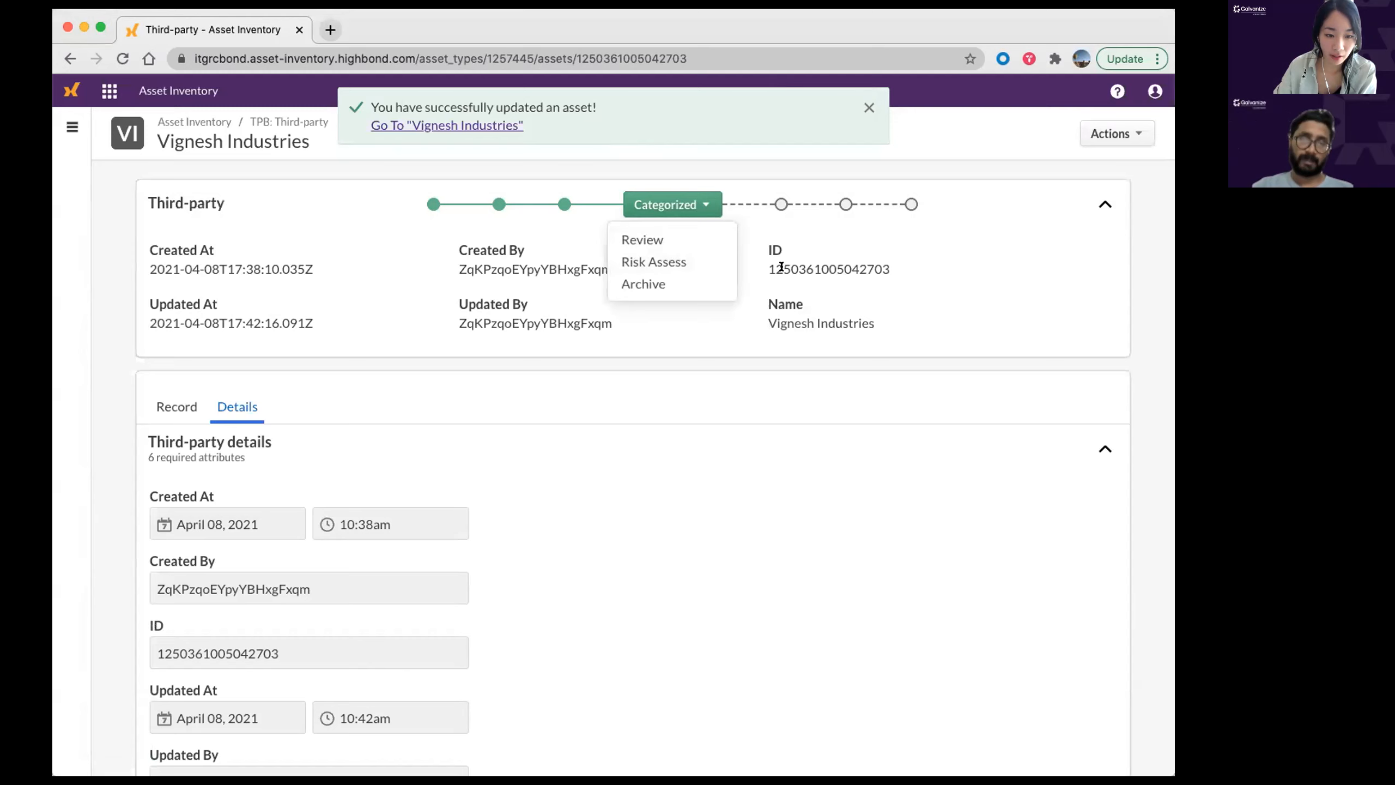
left_click(691, 241)
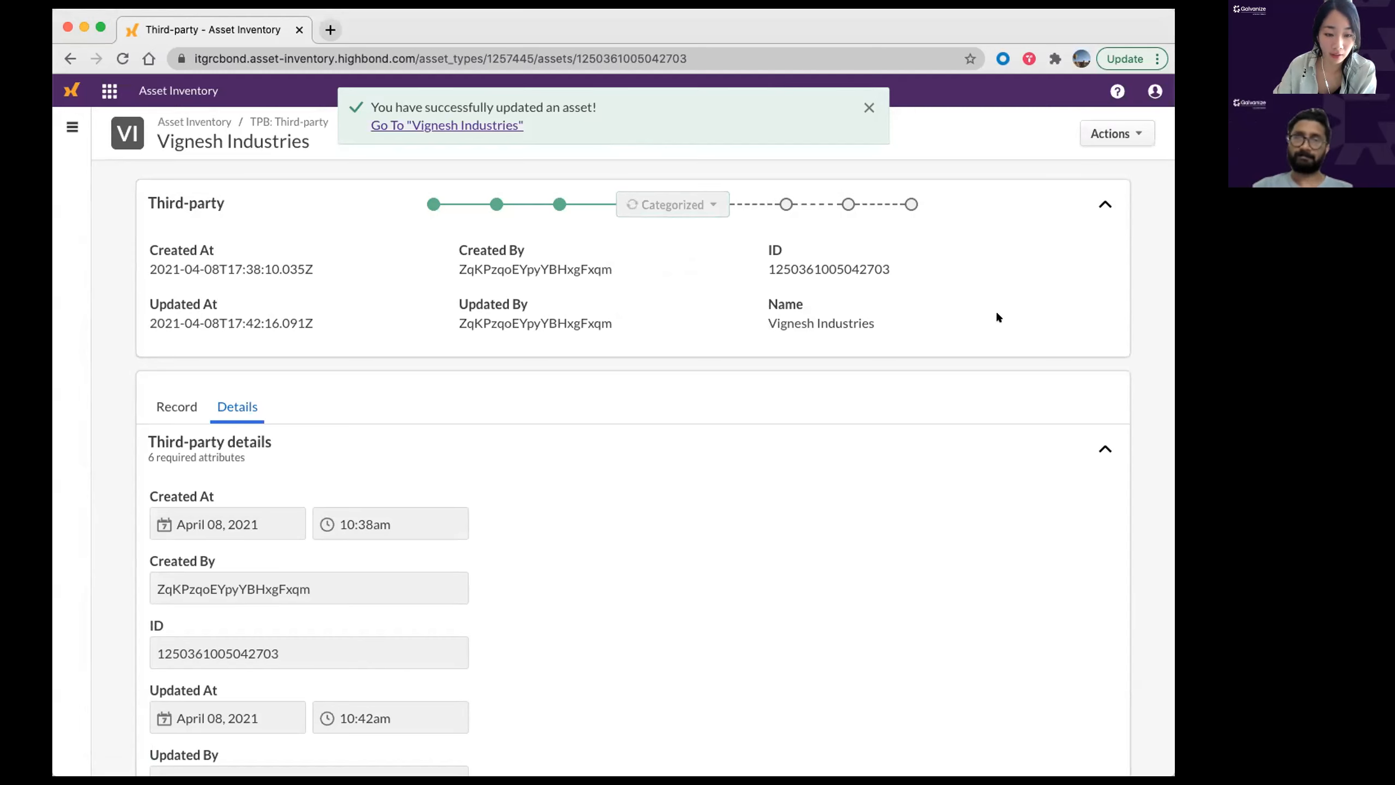
left_click(865, 109)
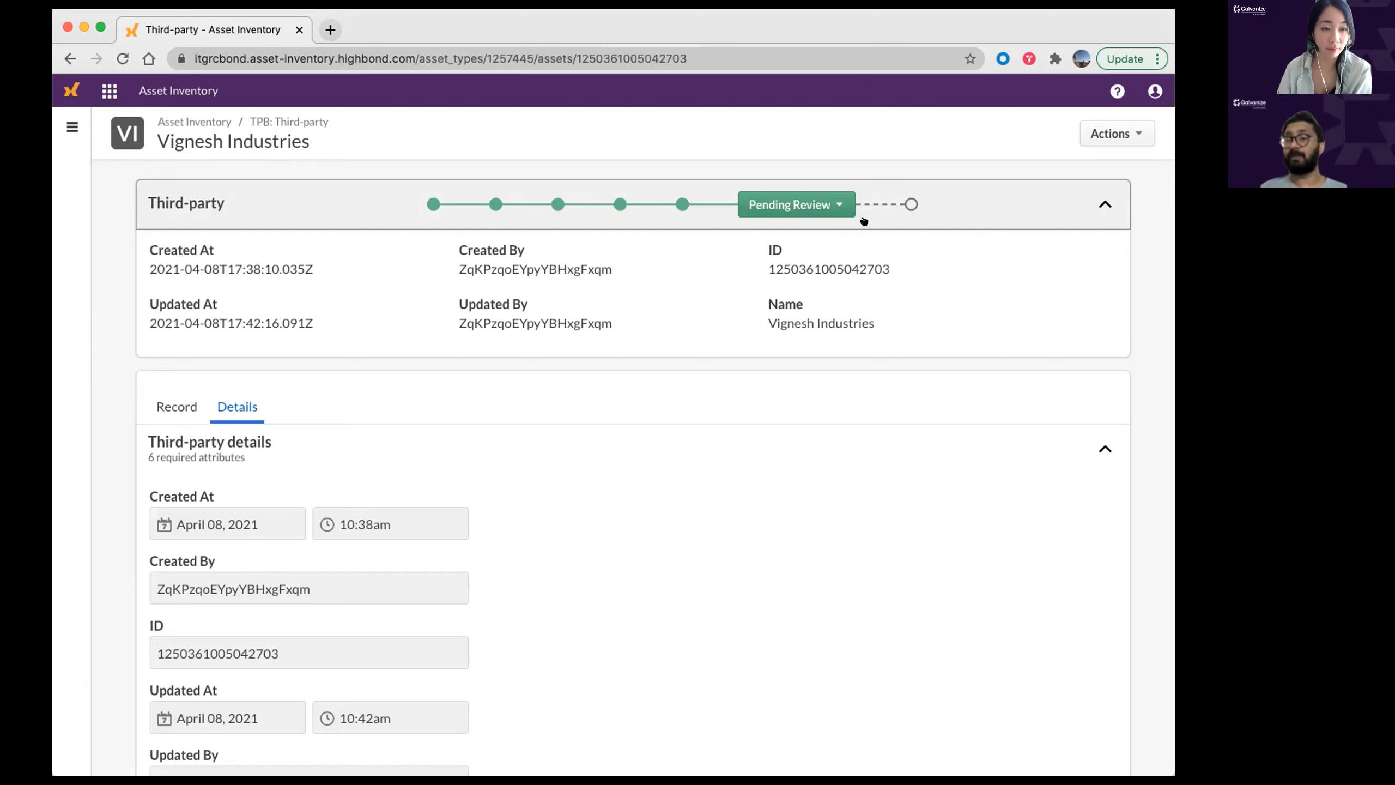
Step: Bring up the Pending Review status options showing Activate and Archive
left_click(844, 205)
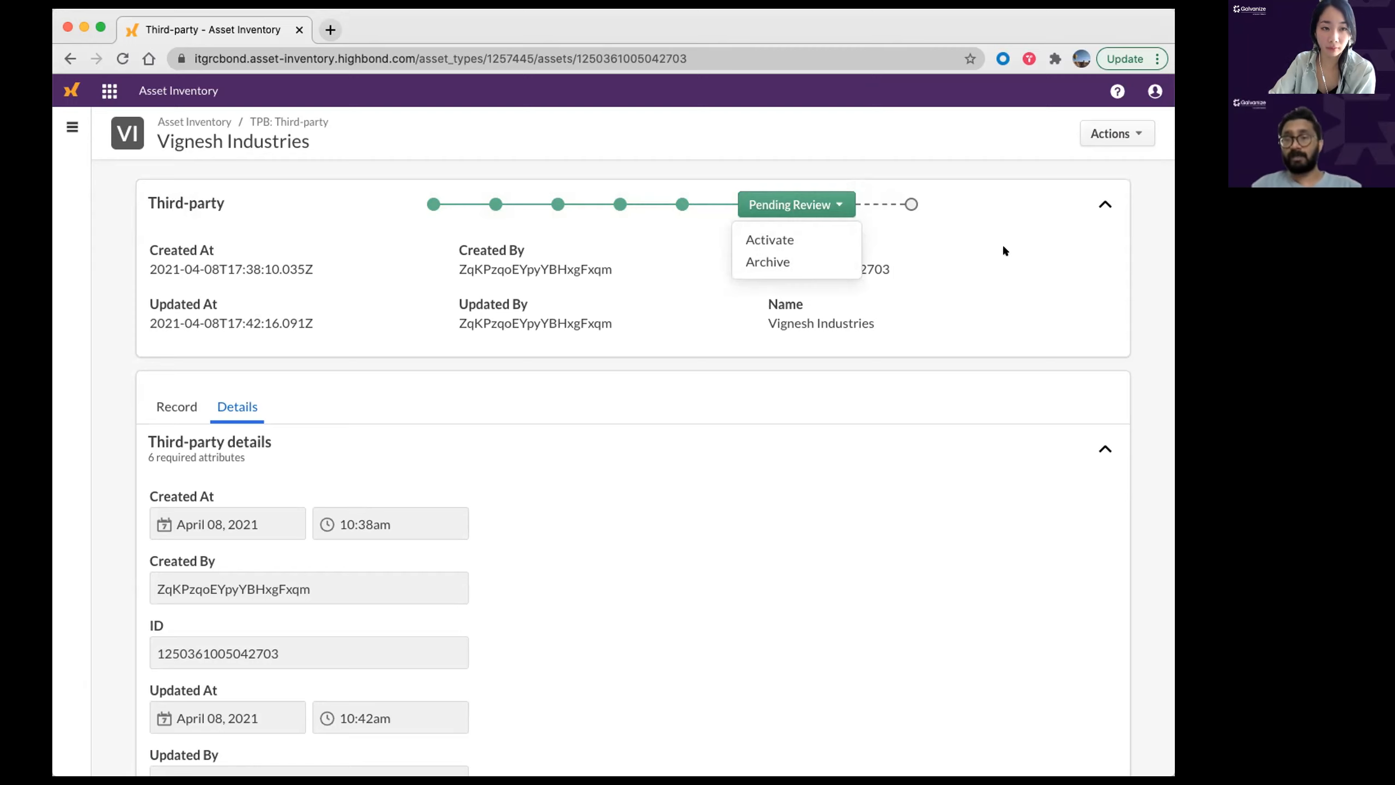
left_click(962, 159)
mouse_move(678, 203)
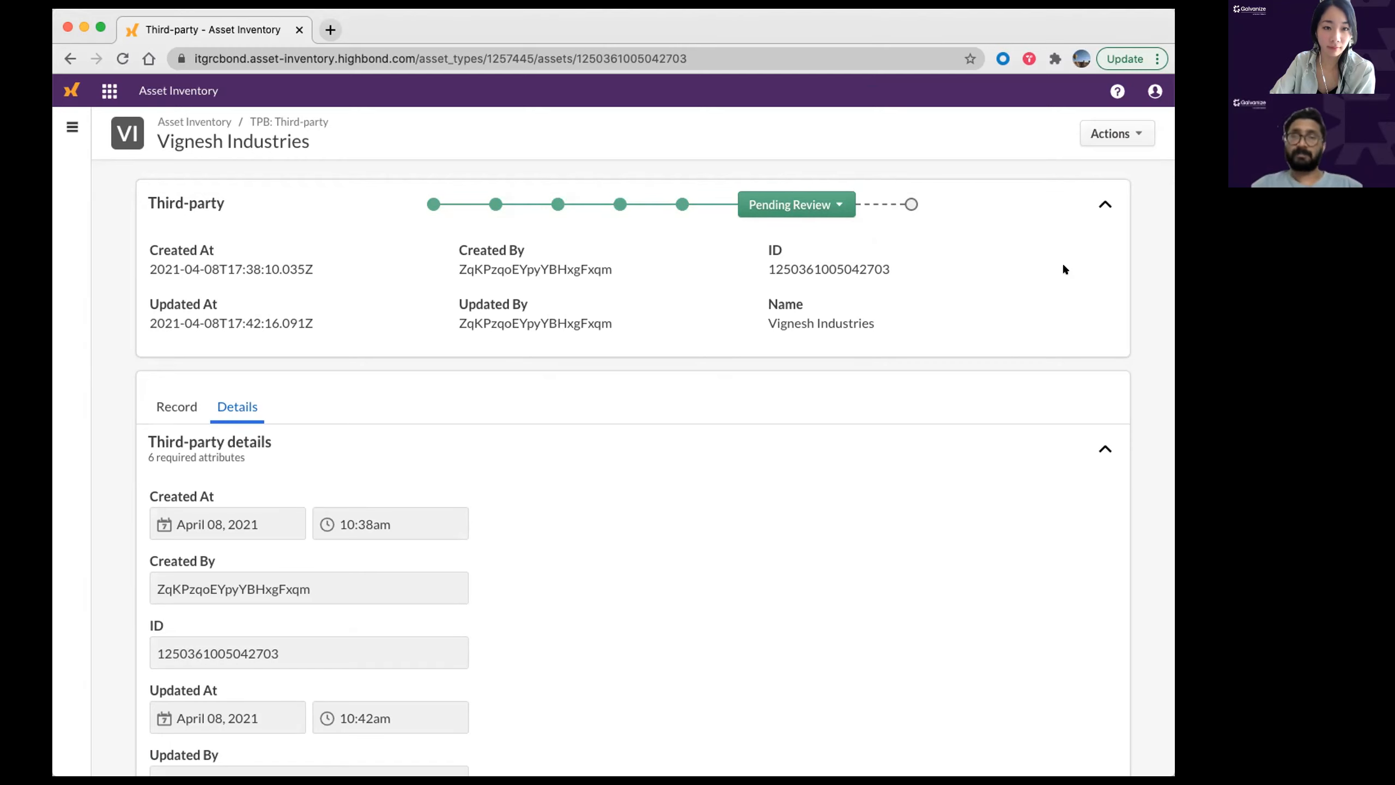
left_click(818, 203)
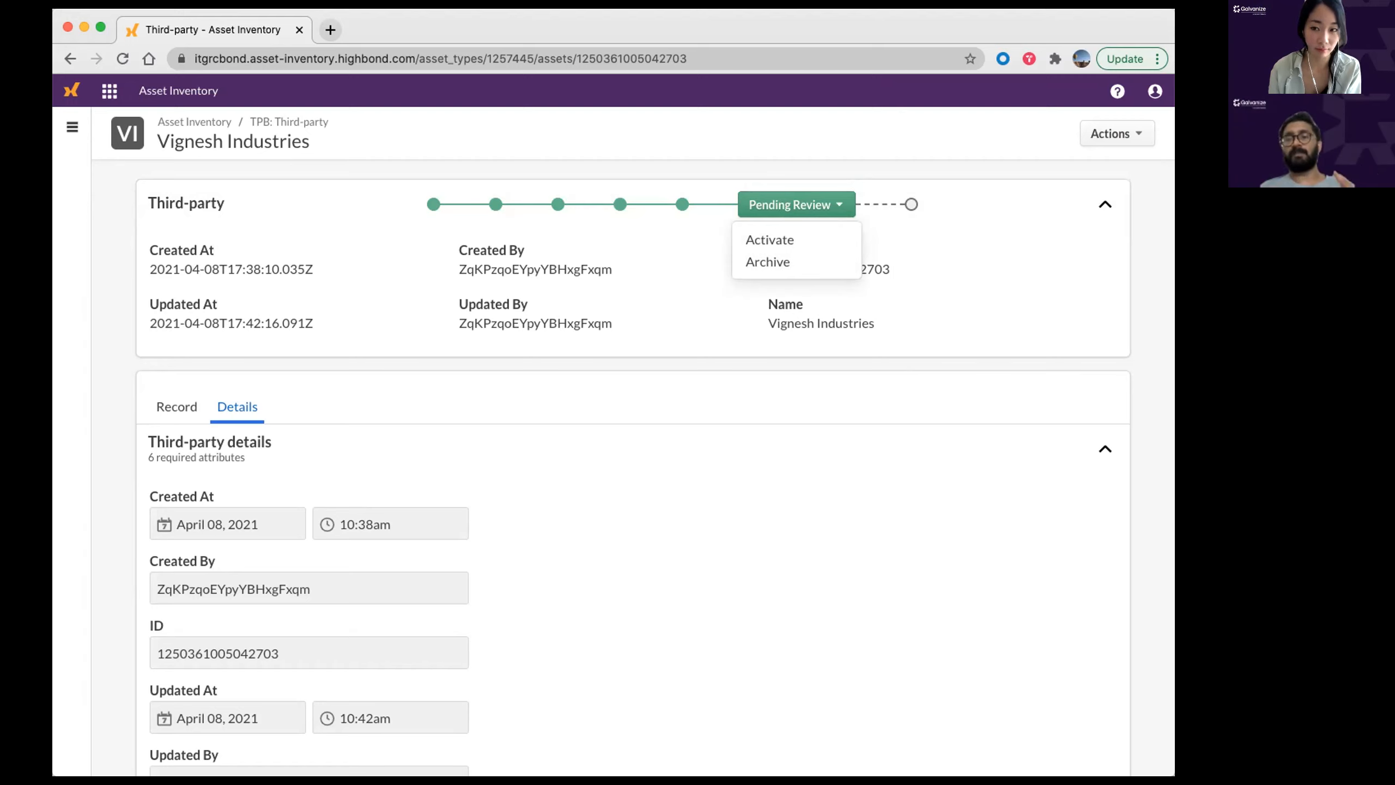
Step: Set the Overall Risk Rating to High
key("super+Tab")
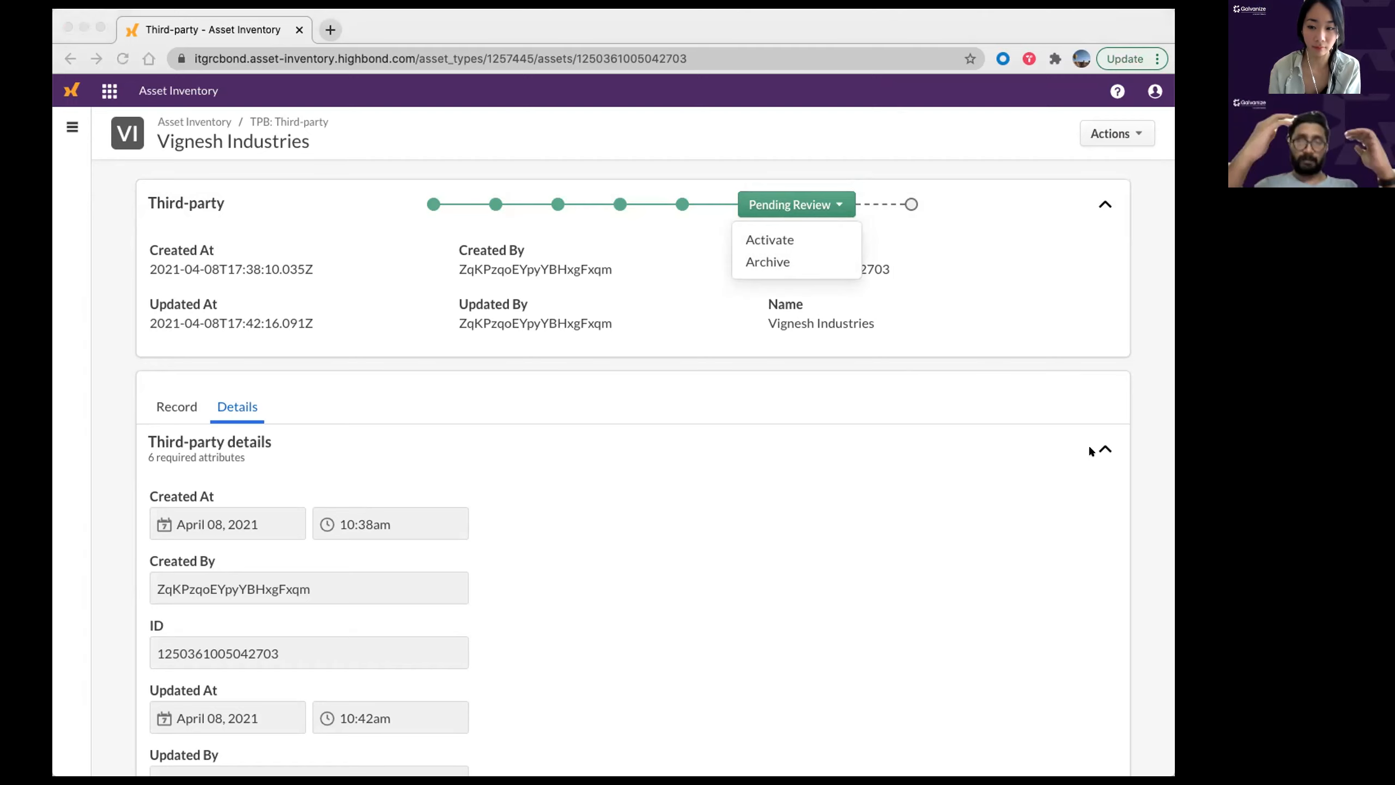
key("super+Tab")
scroll(800, 420, "down", 20)
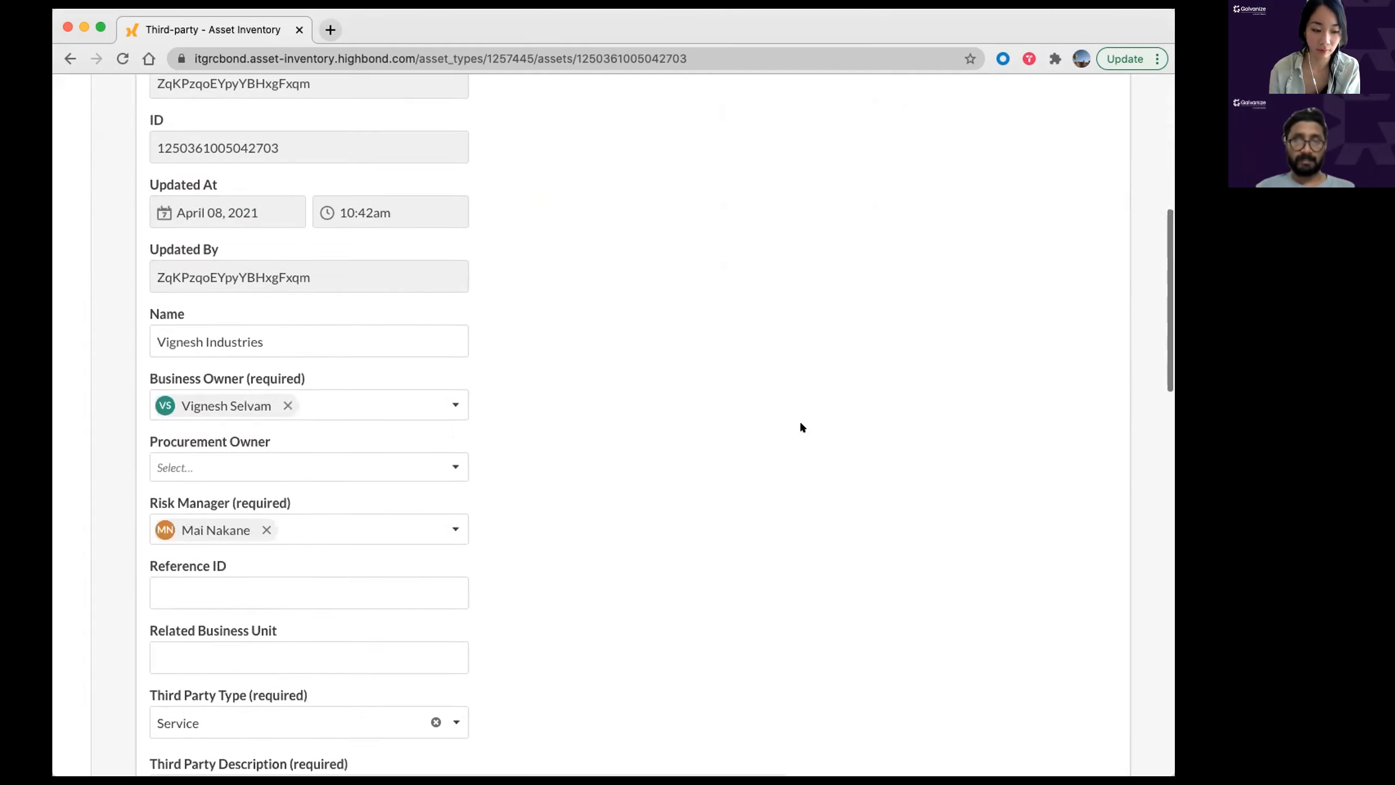
scroll(794, 426, "down", 5)
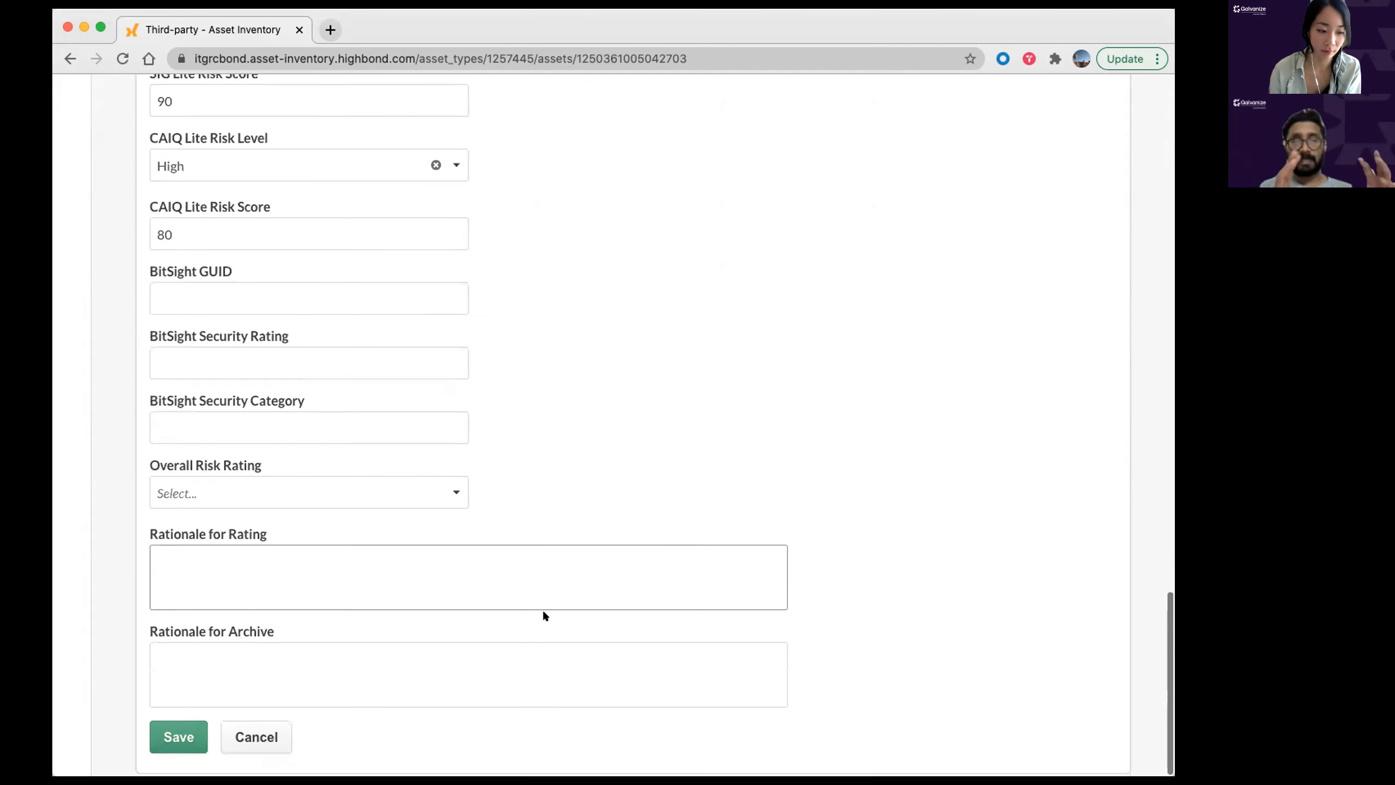
scroll(355, 327, "up", 3)
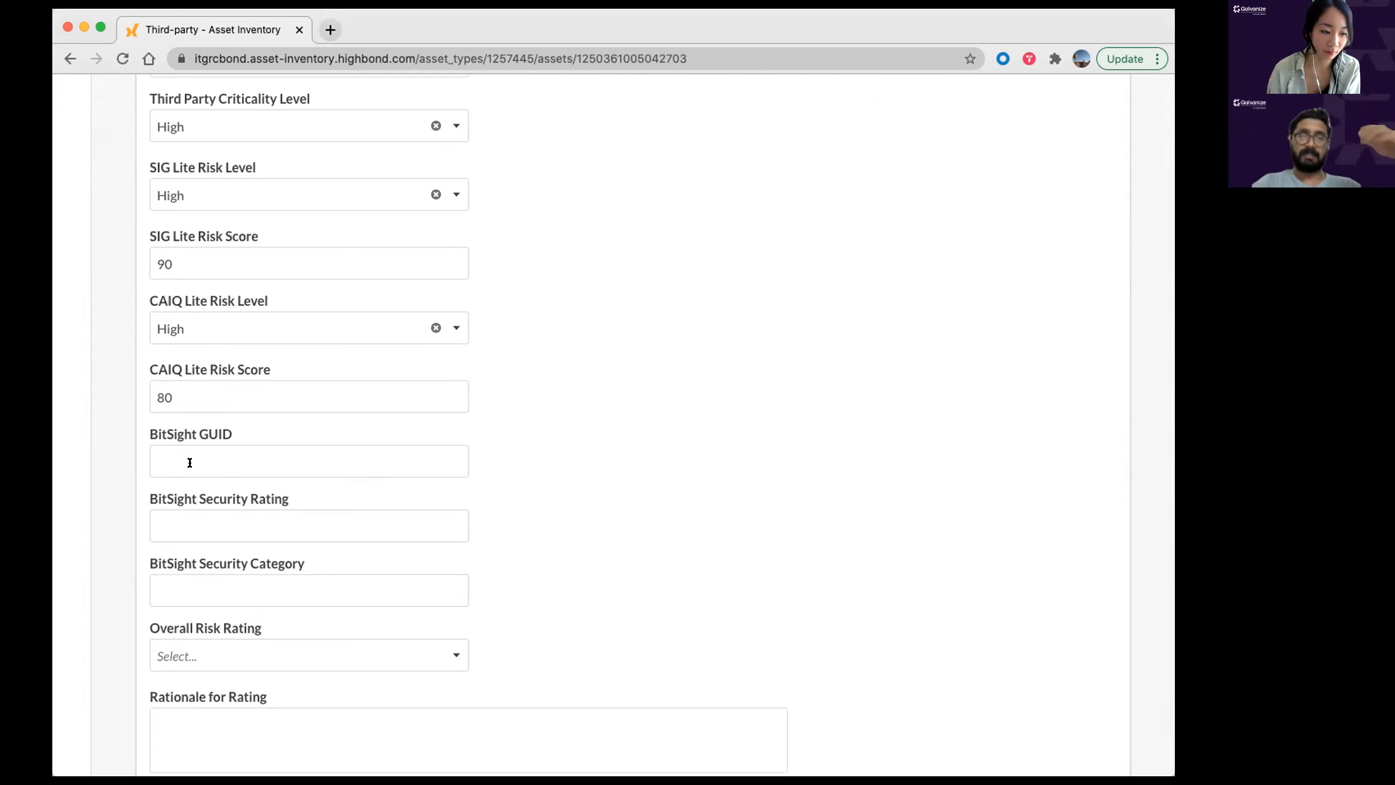
scroll(251, 505, "down", 1)
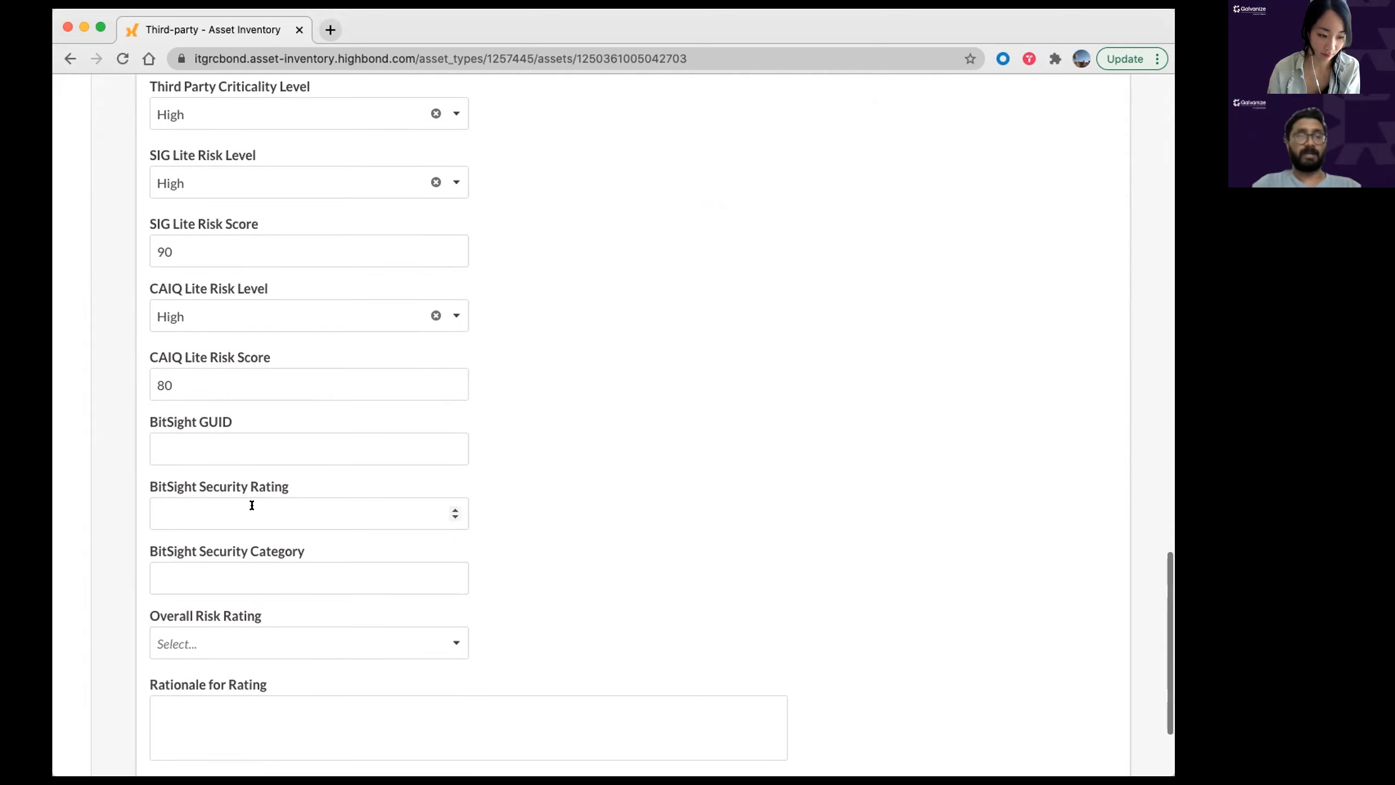
left_click(354, 644)
left_click(608, 620)
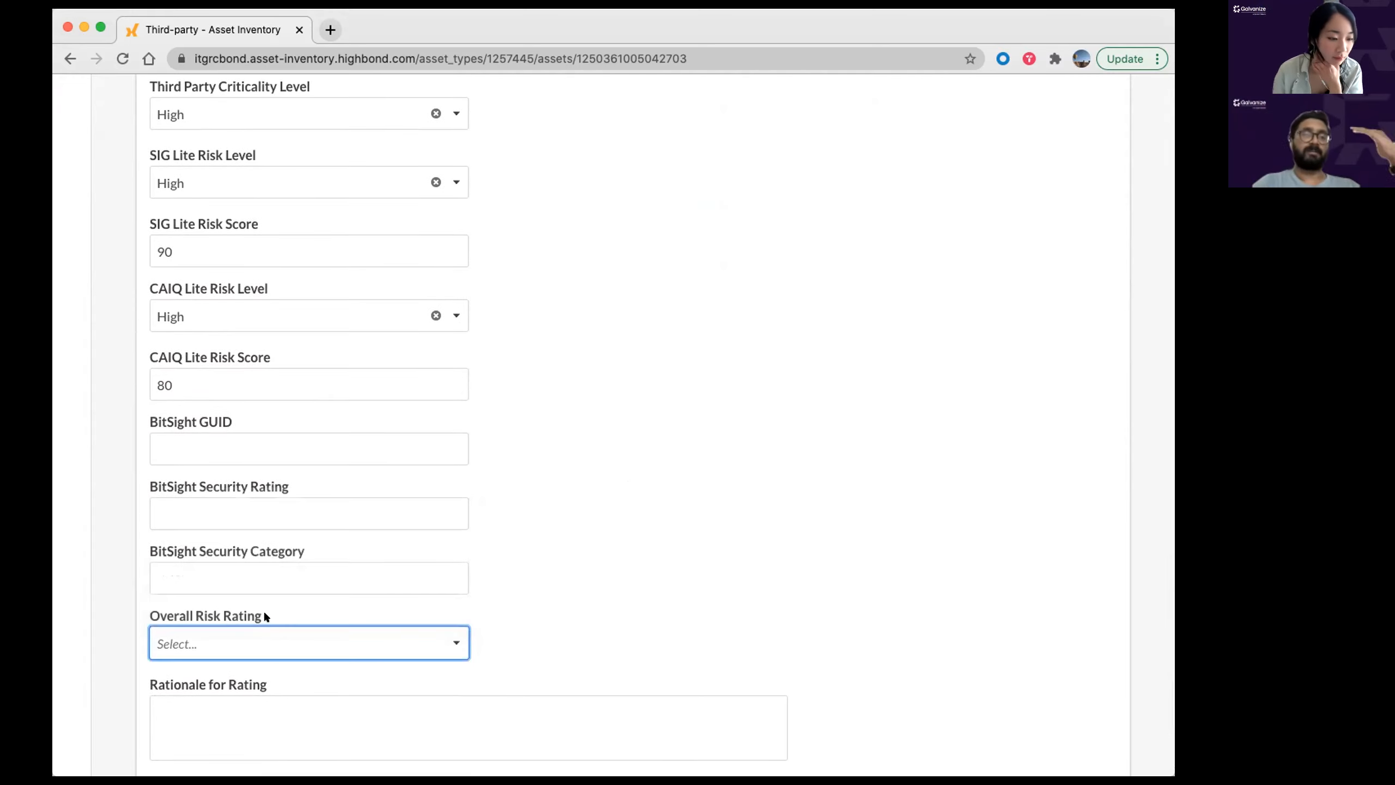
scroll(277, 597, "down", 5)
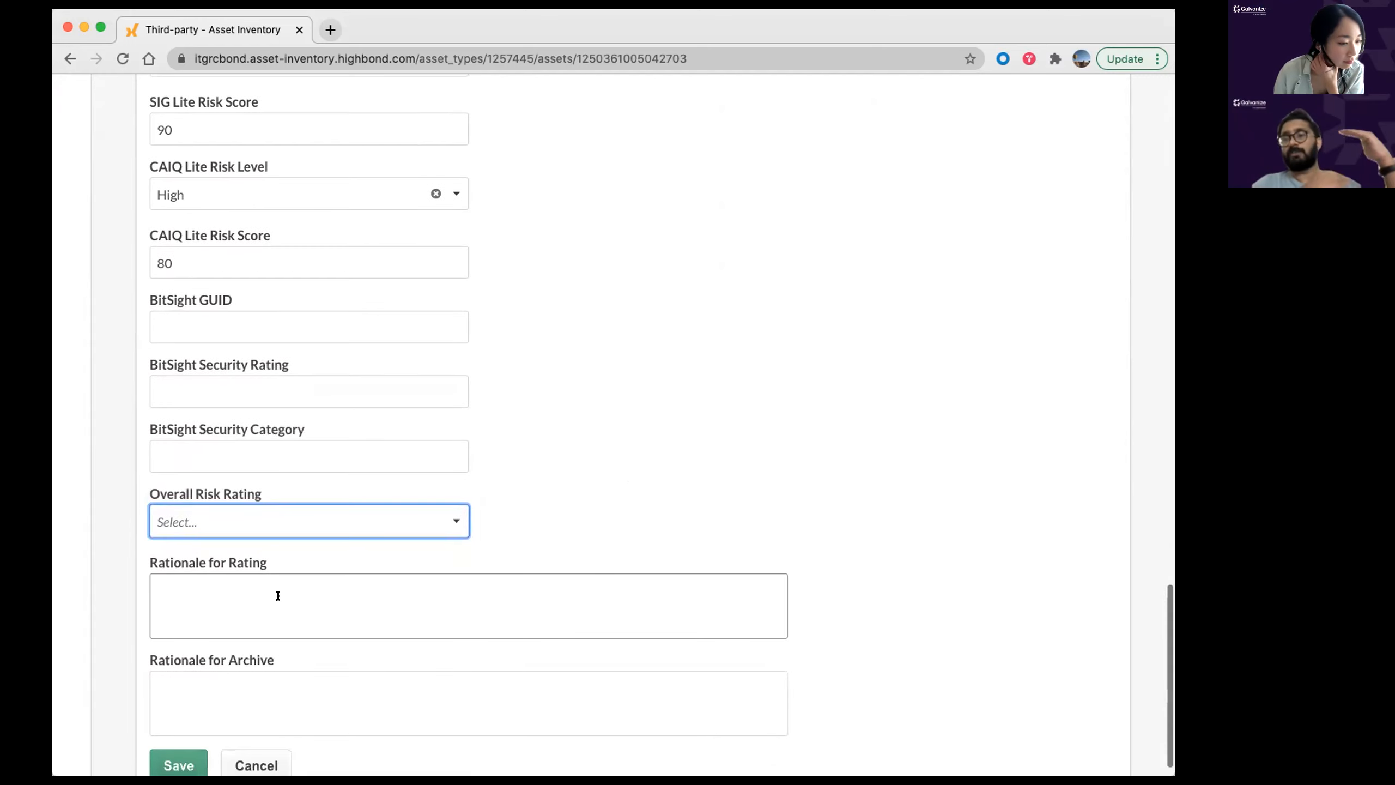
left_click(291, 494)
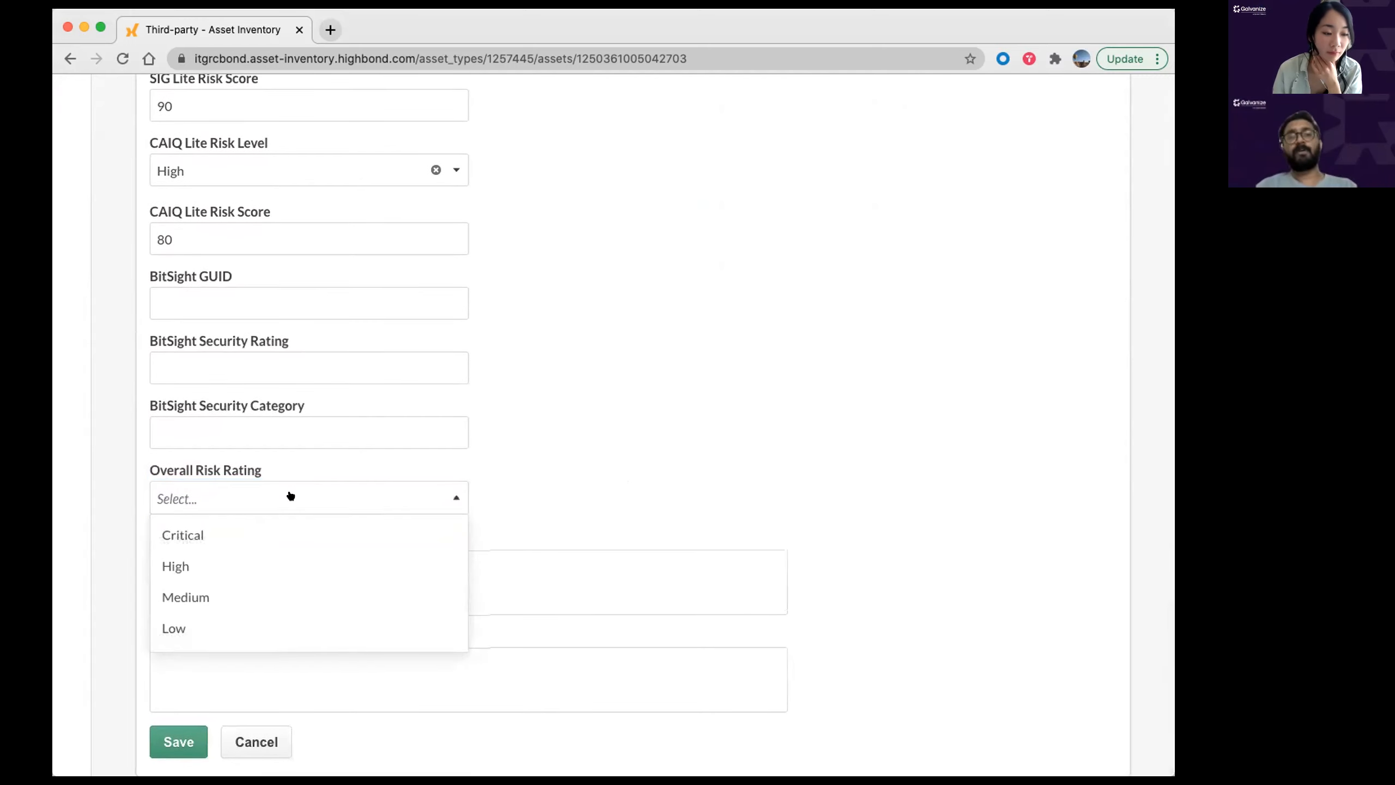
left_click(207, 572)
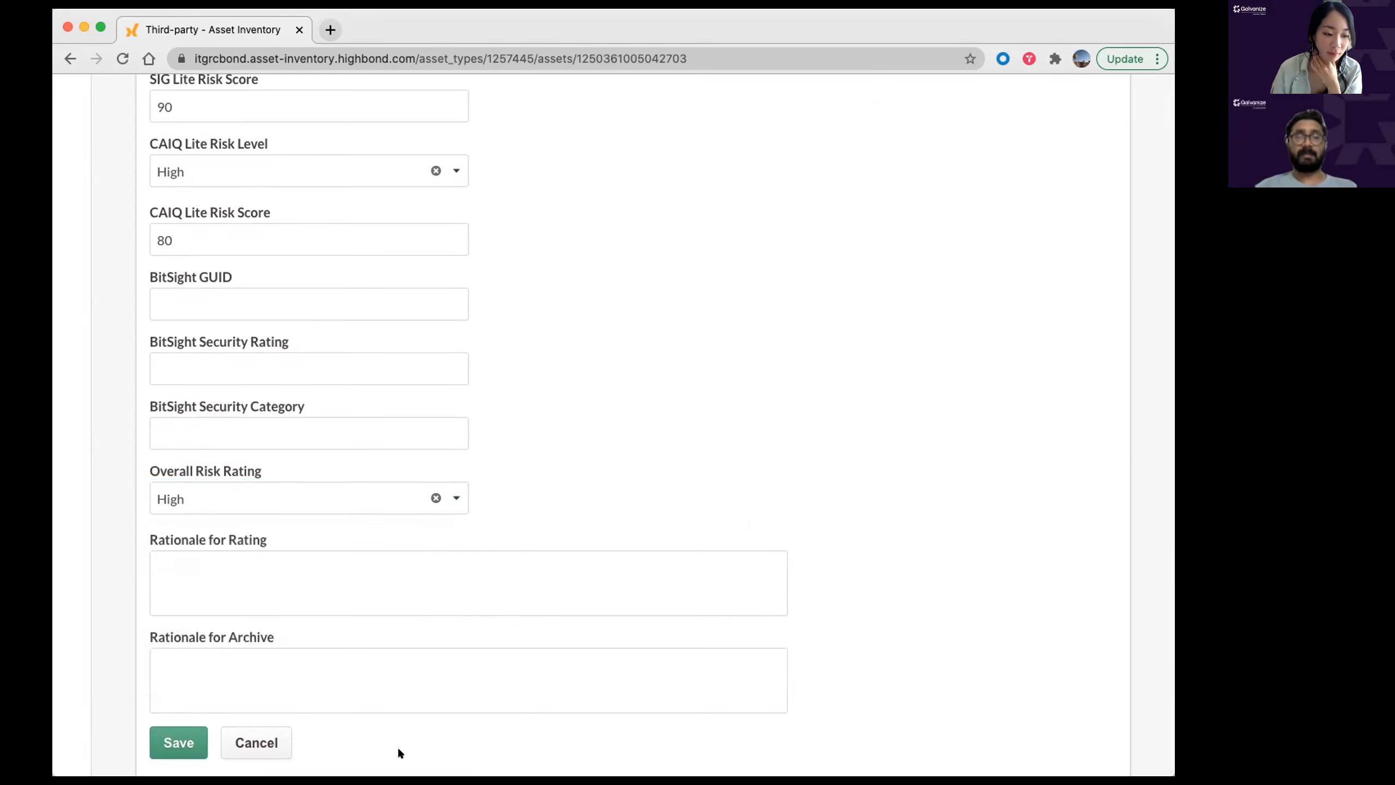
Step: Enter the rationale 'Does not impact identifiable services' and save the record
left_click(255, 564)
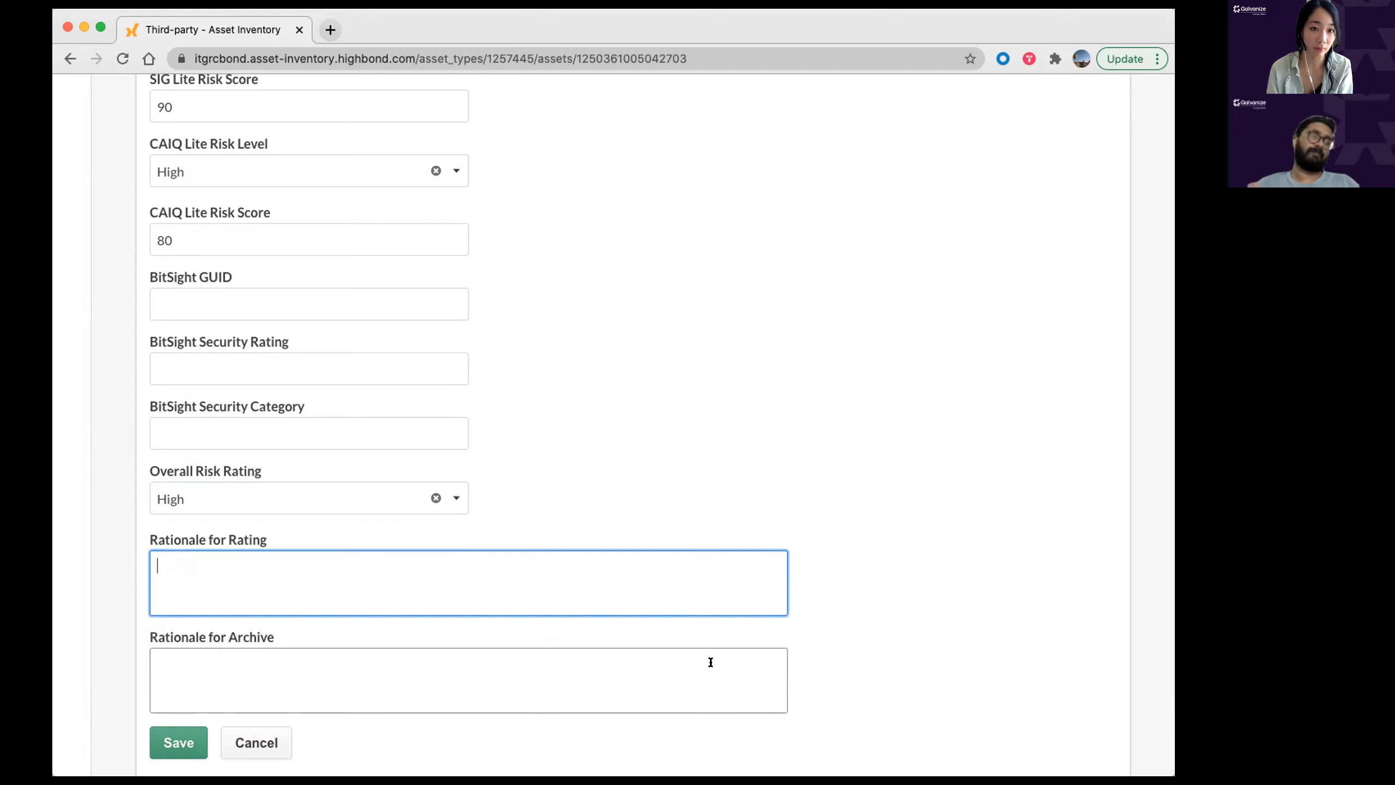
type("Does not impact identifiable services")
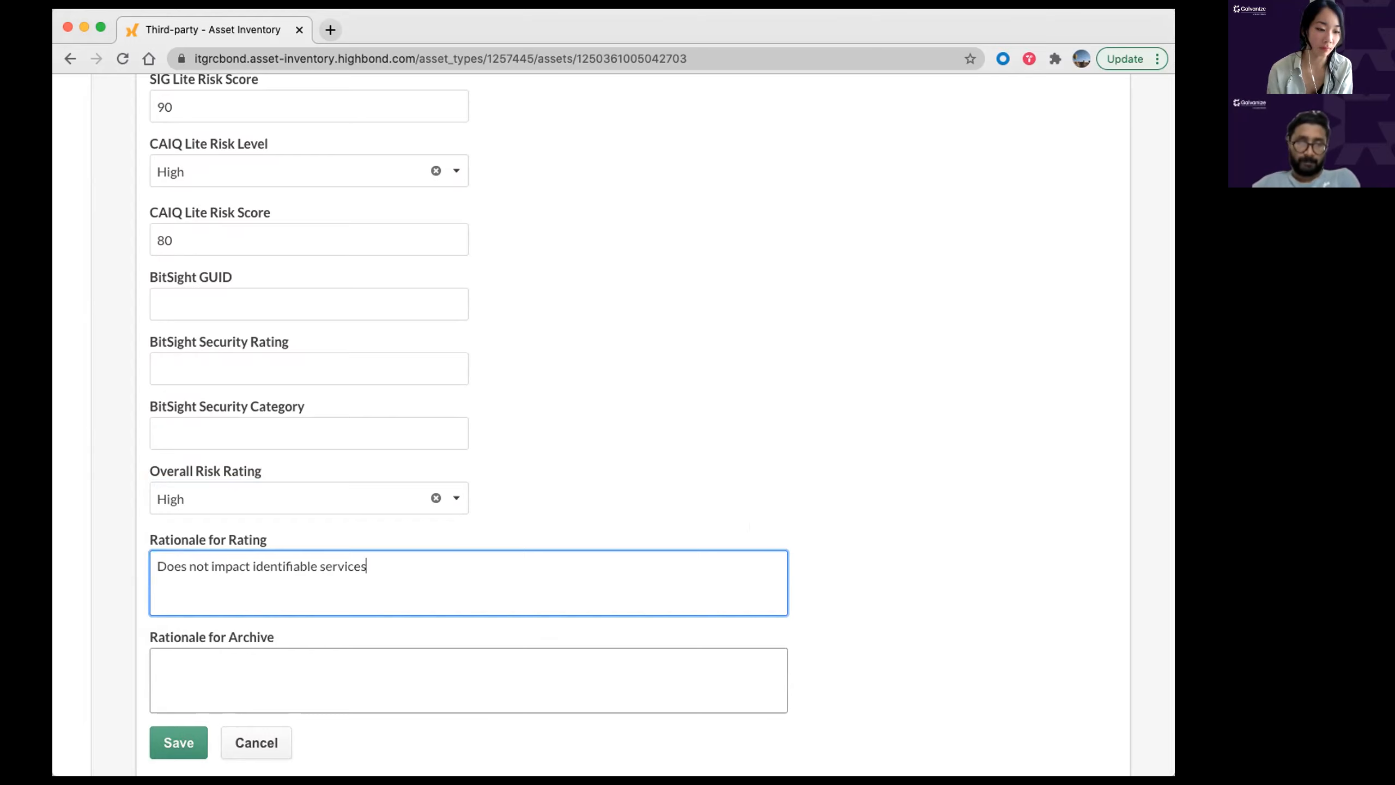
left_click(181, 741)
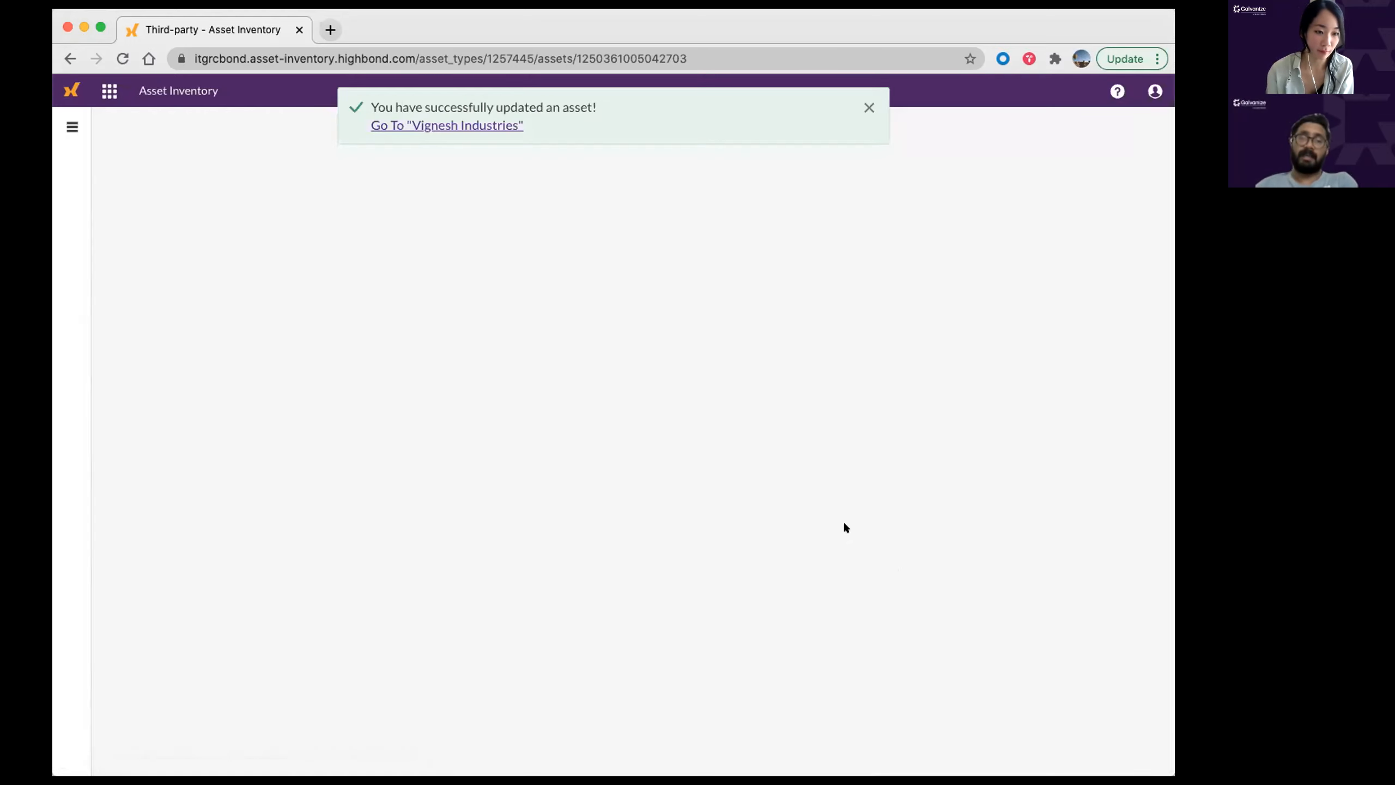
Step: Activate Vignesh Industries, then check the Active status's Re-assess and Archive options
left_click(867, 109)
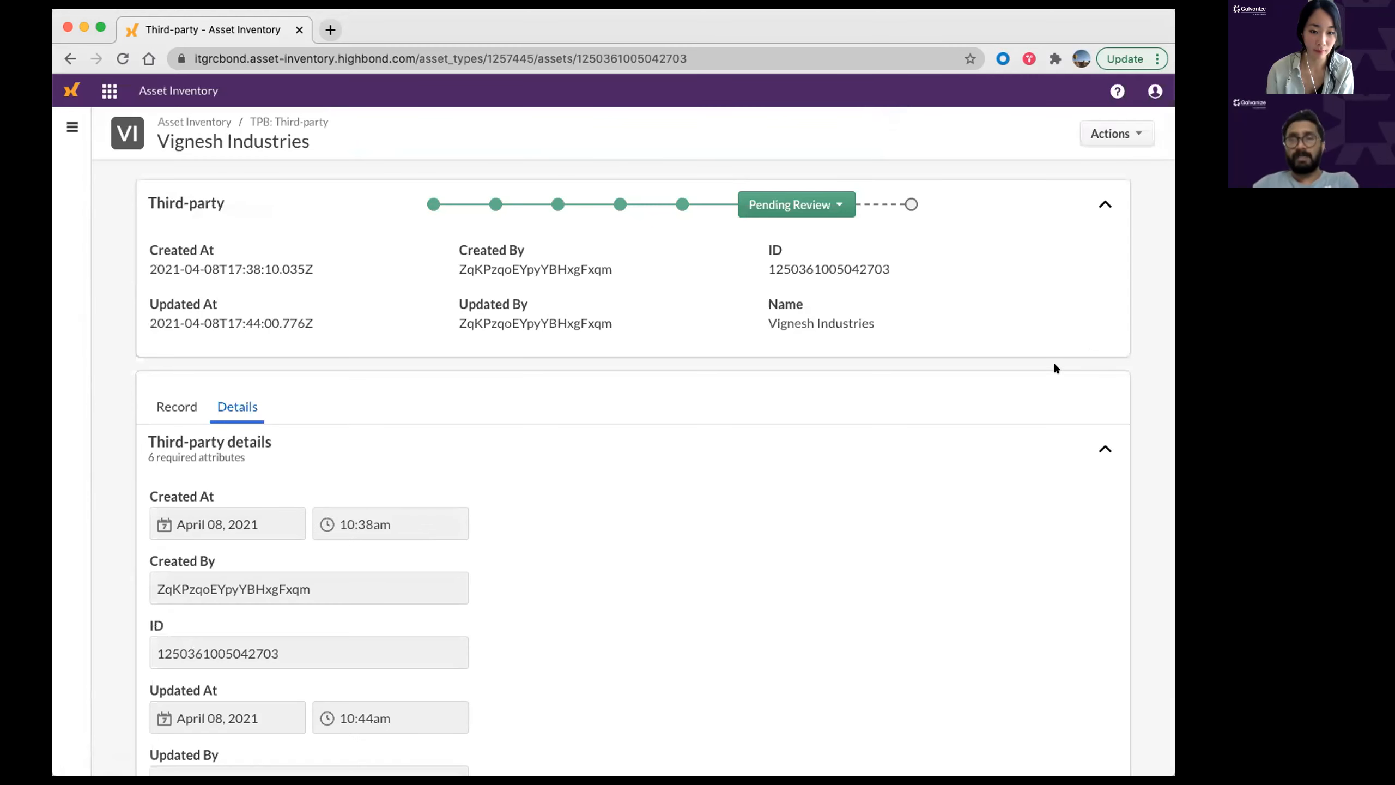
left_click(838, 205)
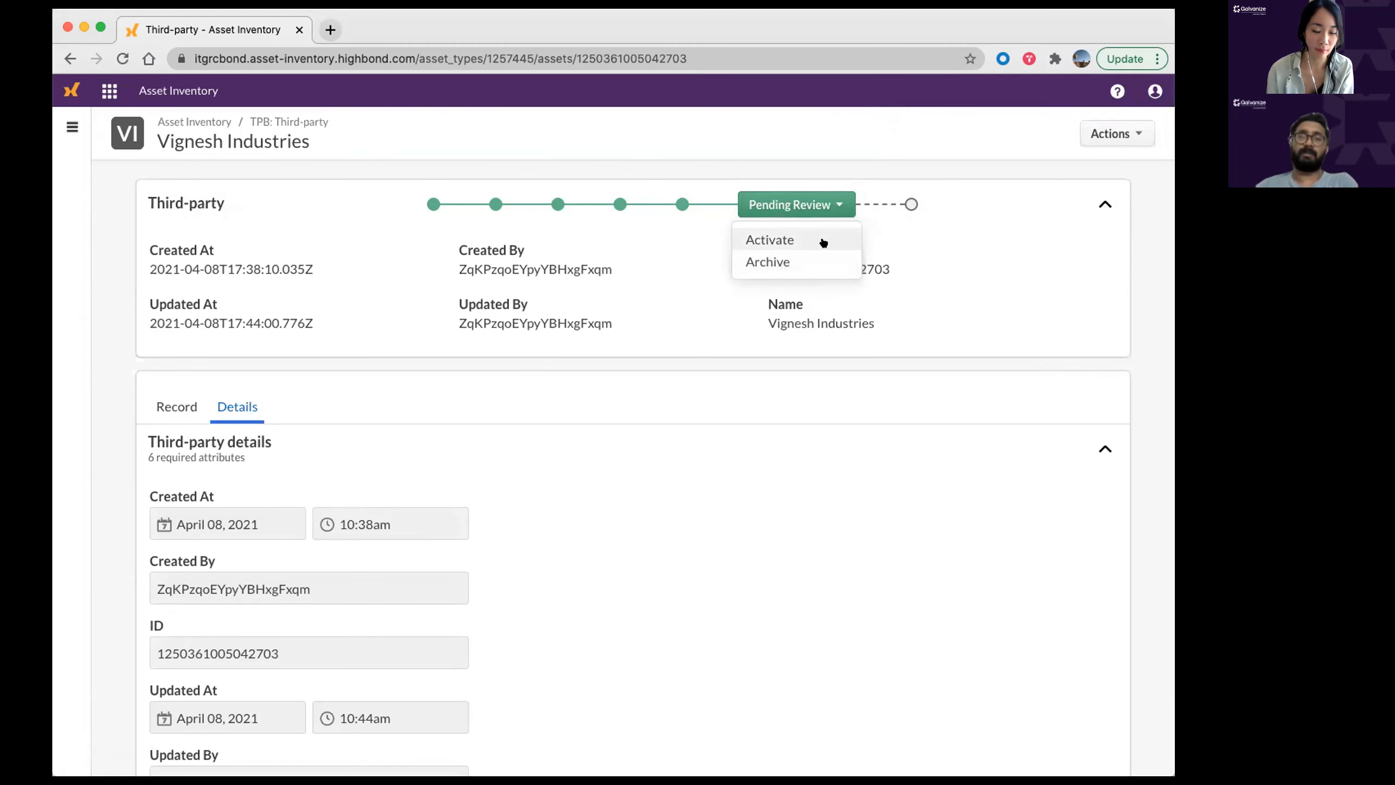
left_click(822, 243)
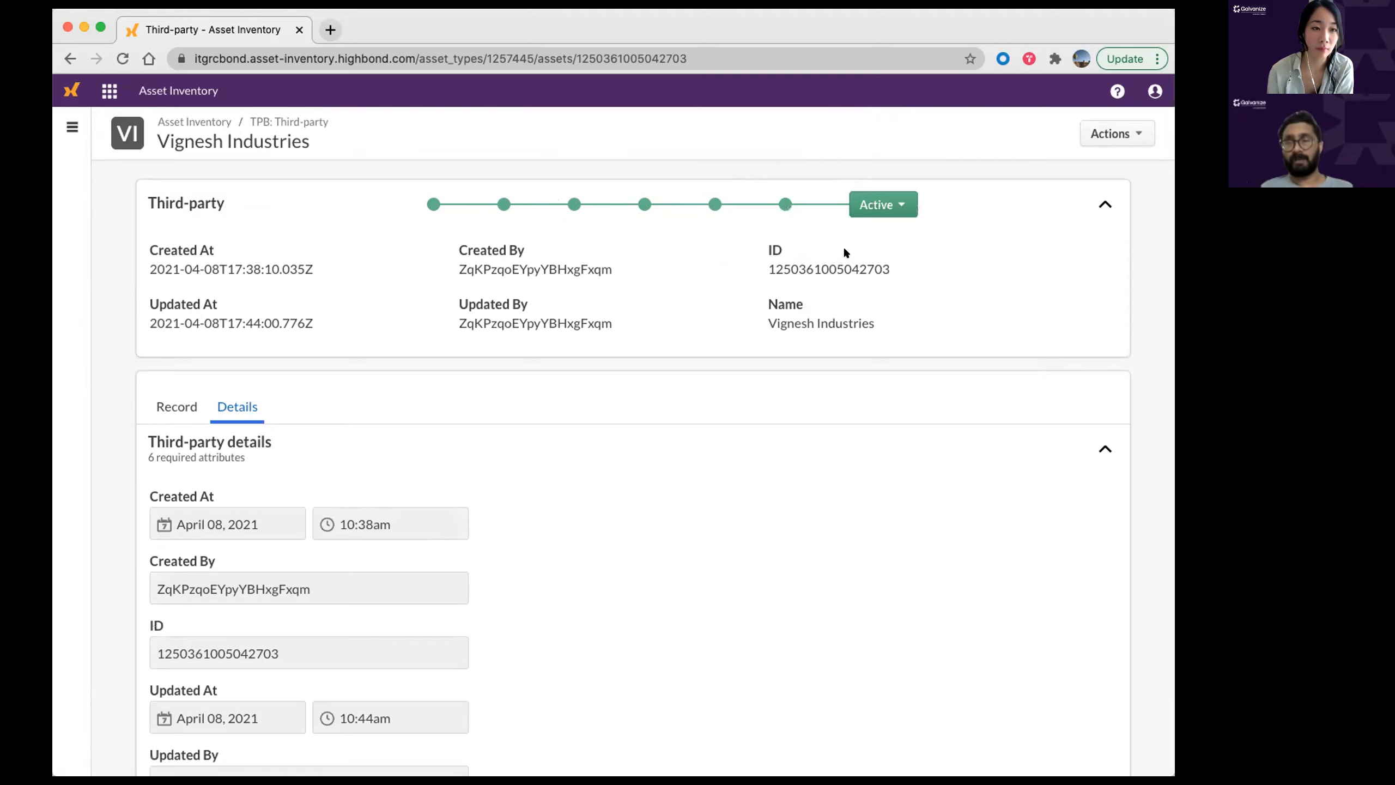
left_click(883, 202)
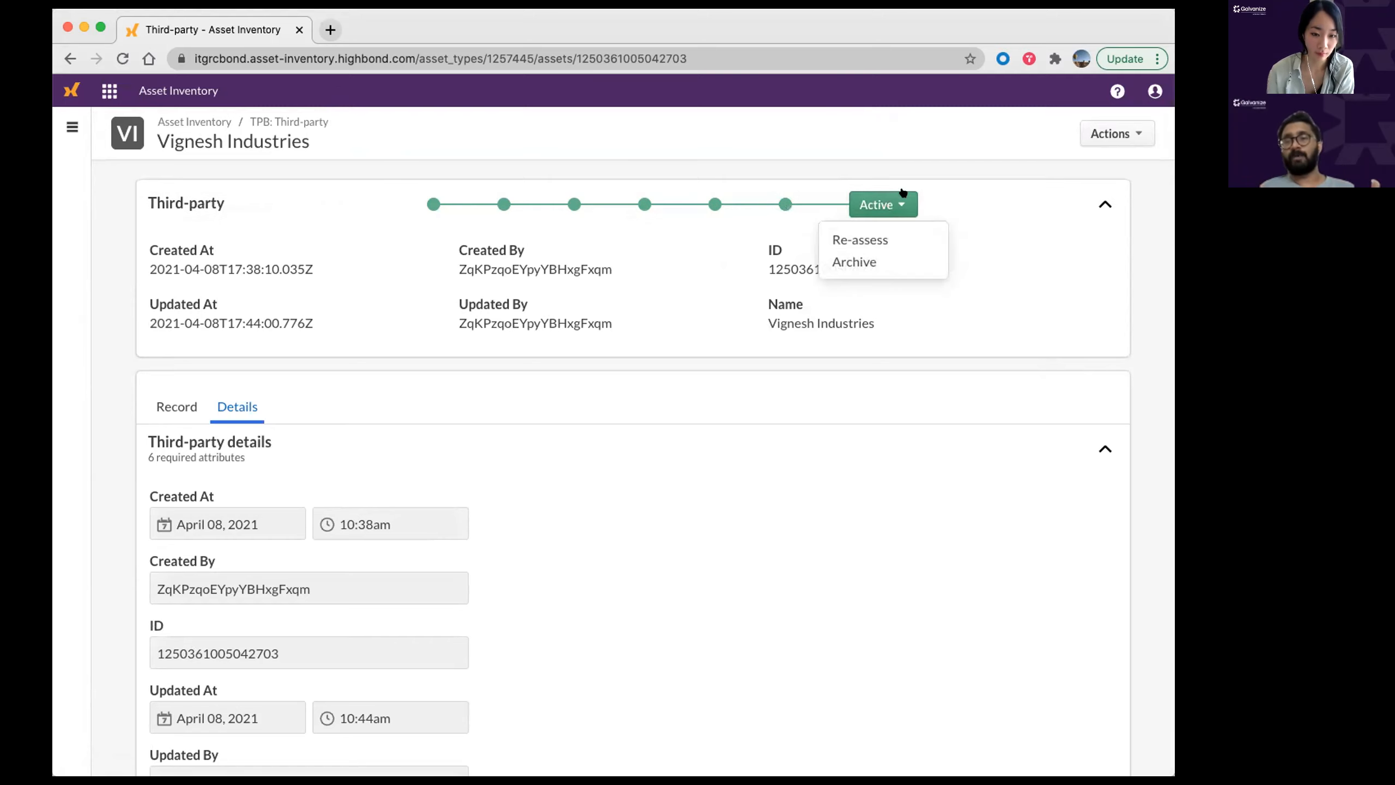
left_click(948, 132)
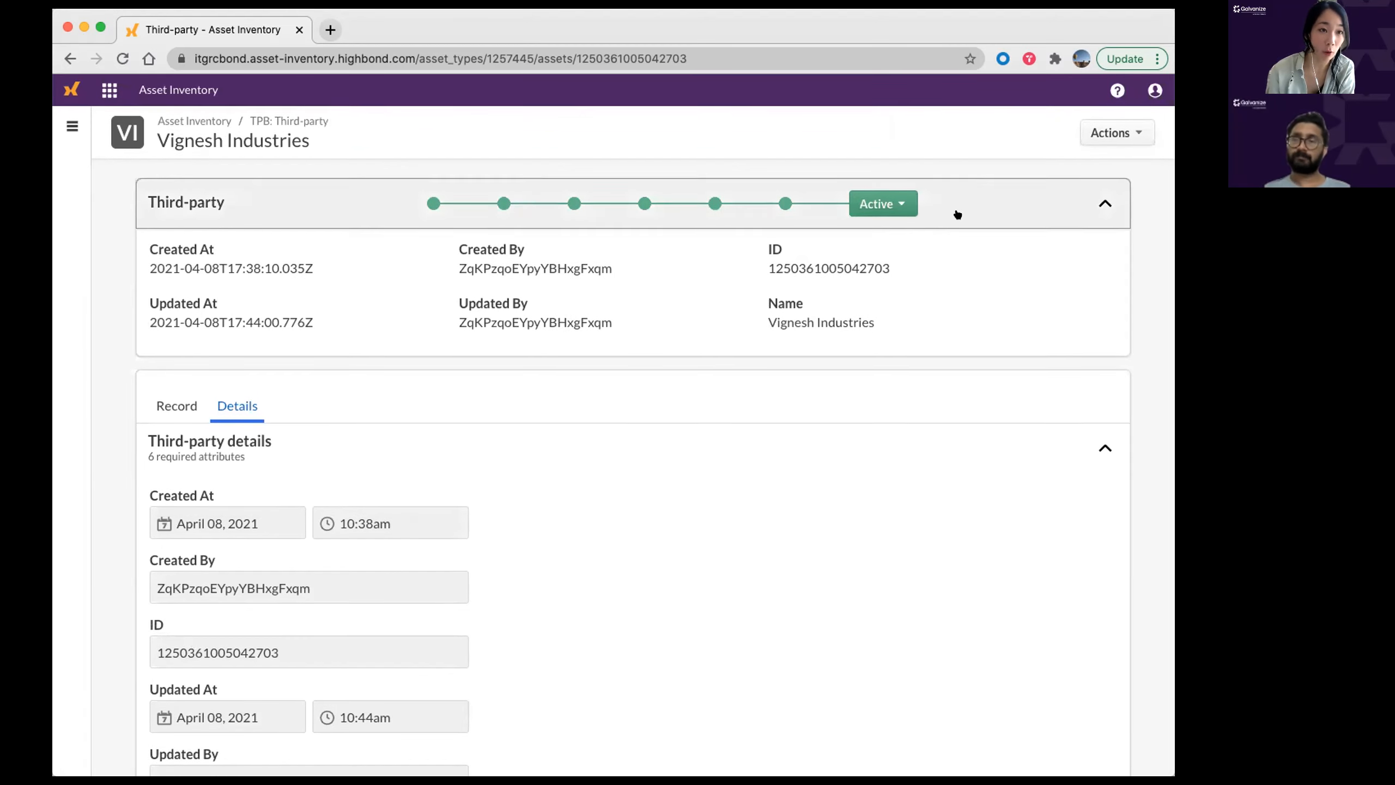
scroll(955, 212, "down", 1)
scroll(640, 193, "down", 1)
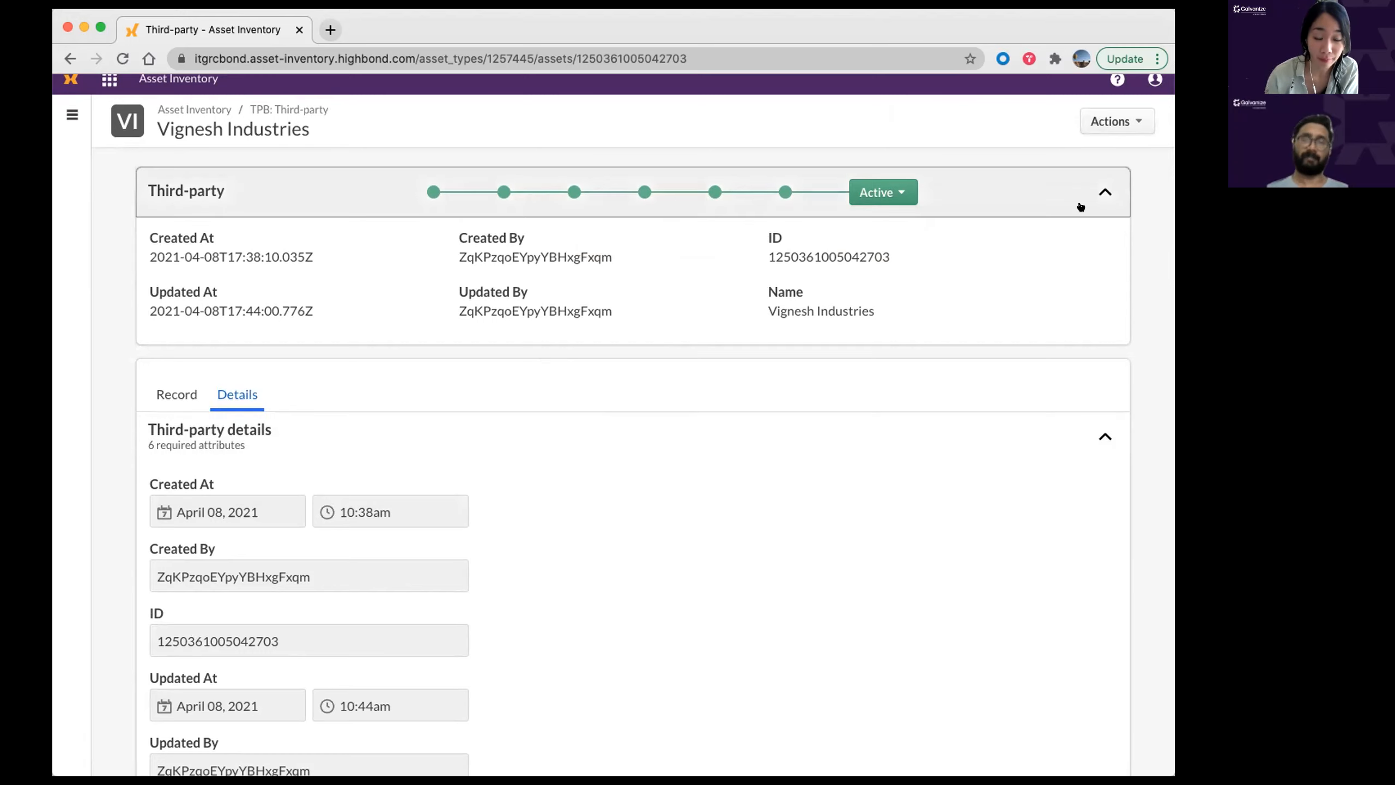
scroll(1081, 202, "up", 1)
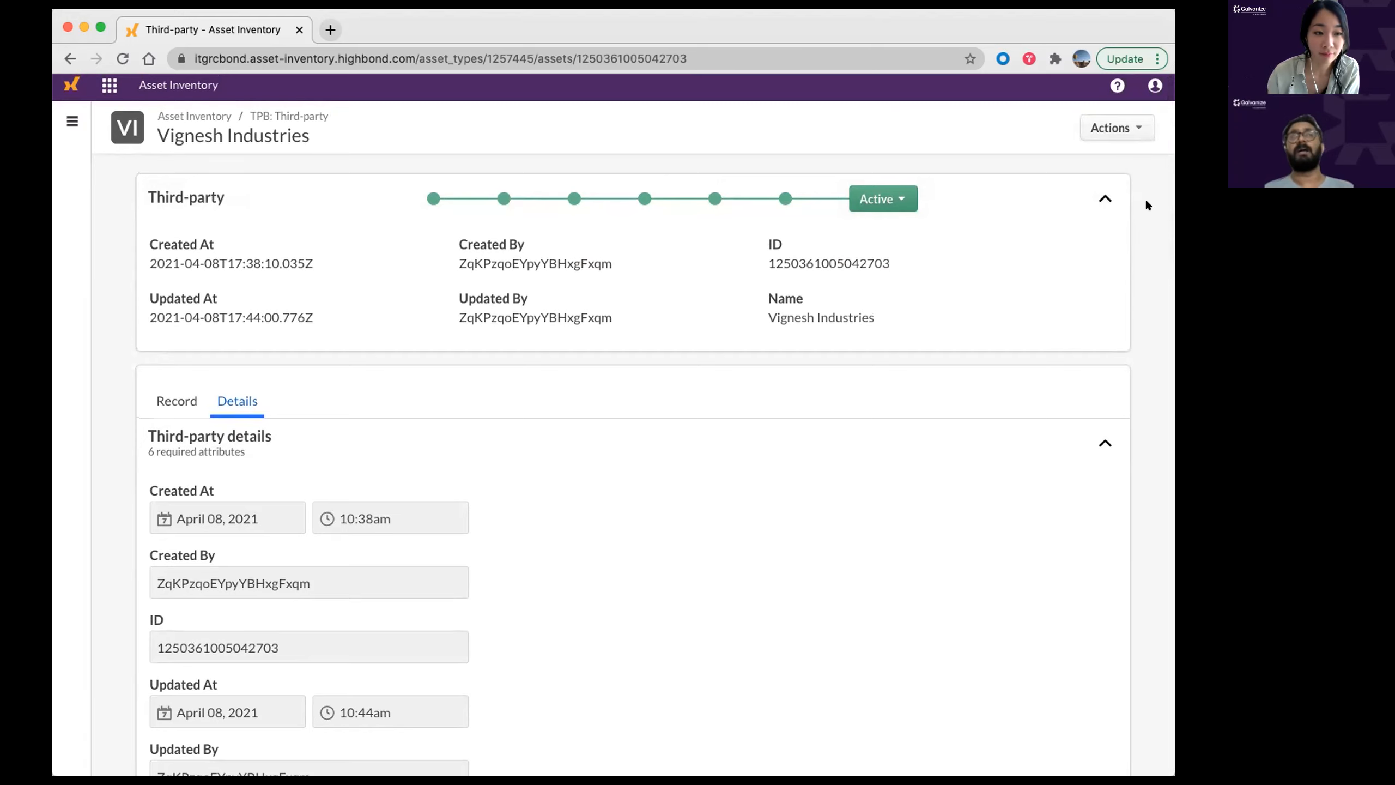
key("super+Tab")
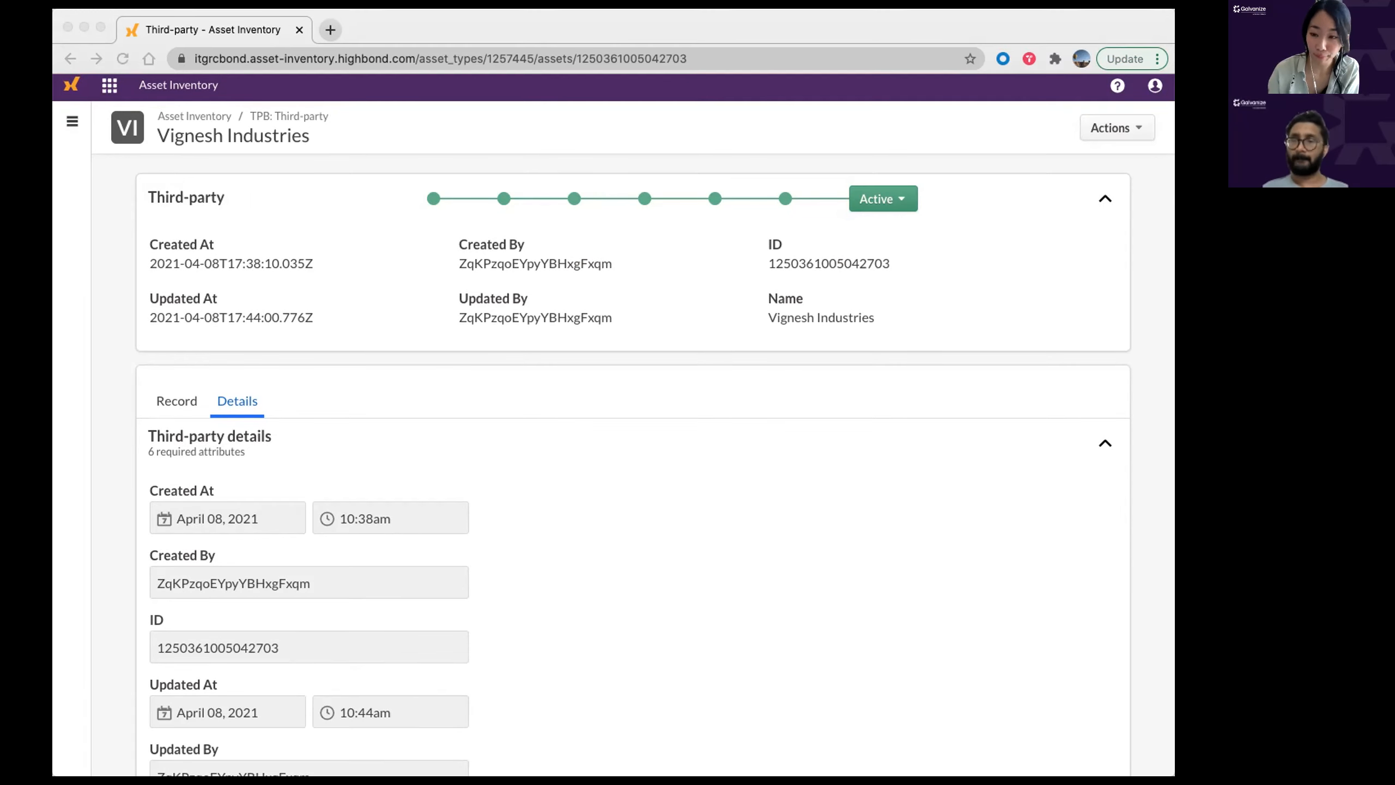
Step: Drag the HighBond Methodology D Whimsical tab into this window to view the Integrated Risk Methodology diagram
left_click_drag(697, 97, 382, 18)
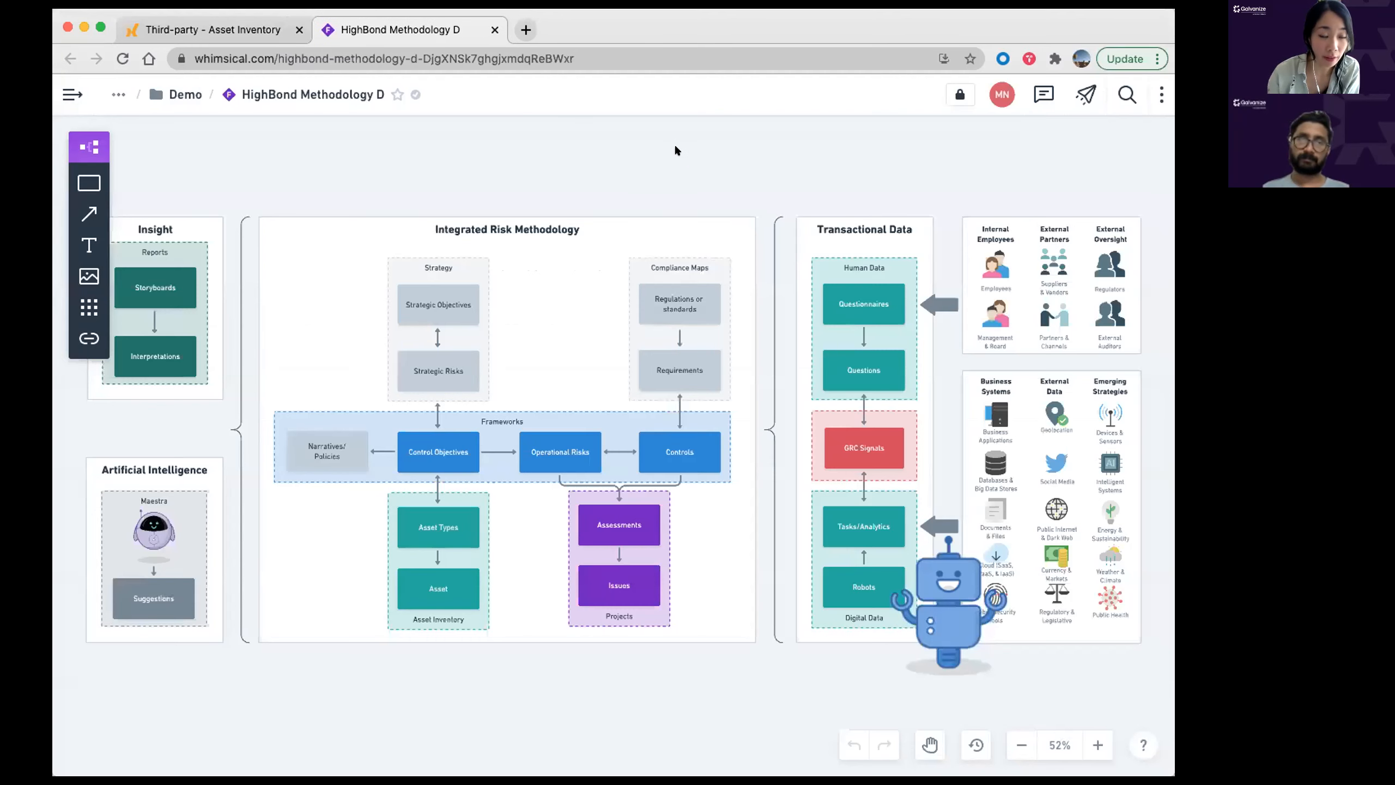
scroll(676, 146, "up", 1)
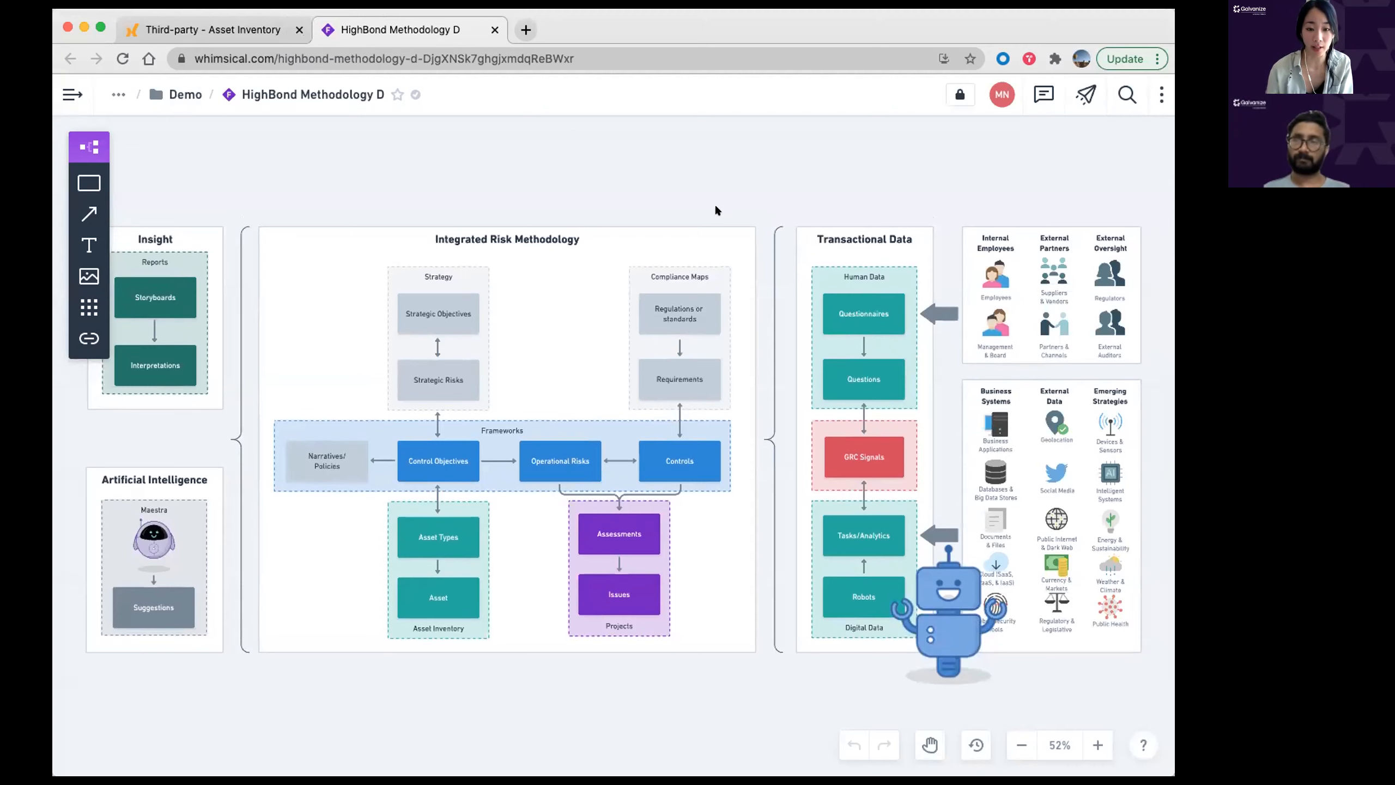
scroll(981, 504, "down", 2)
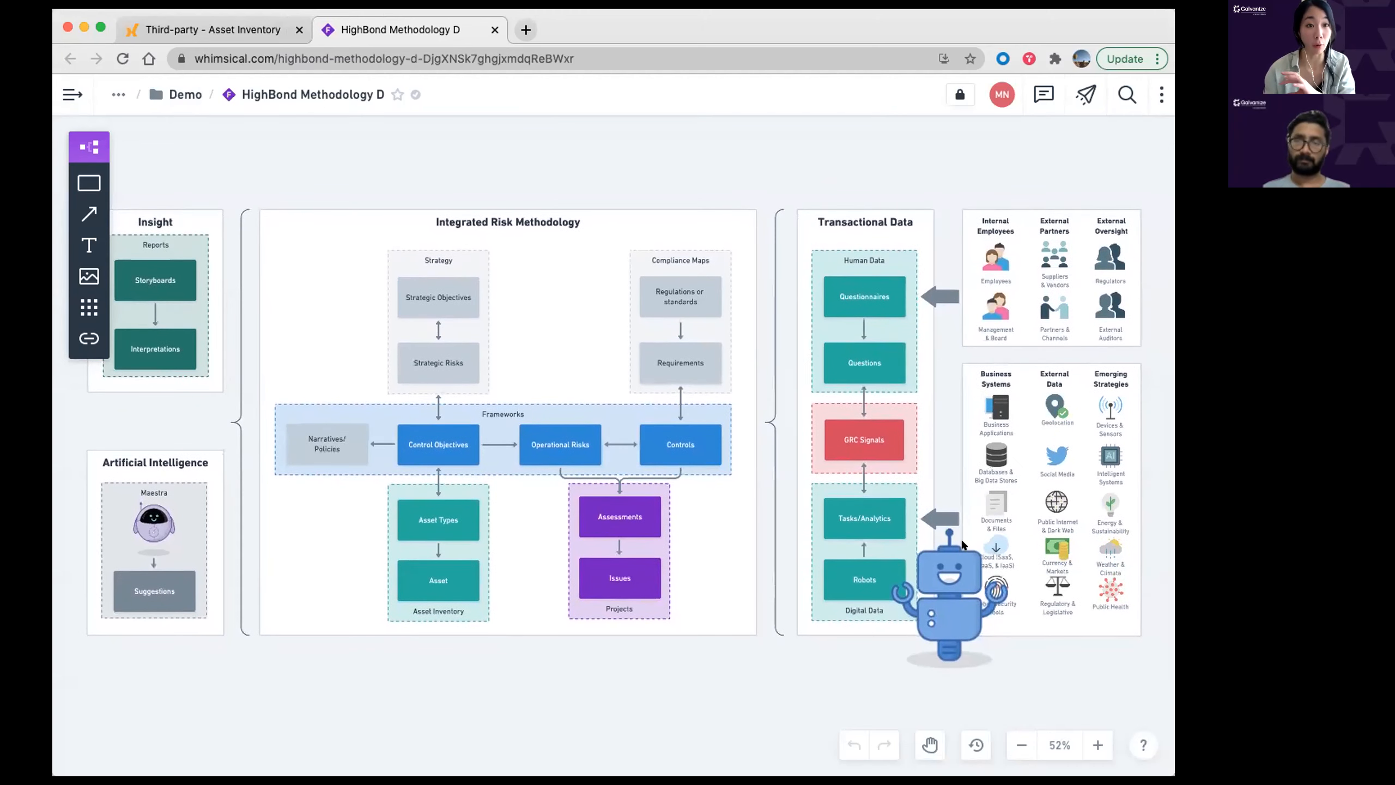